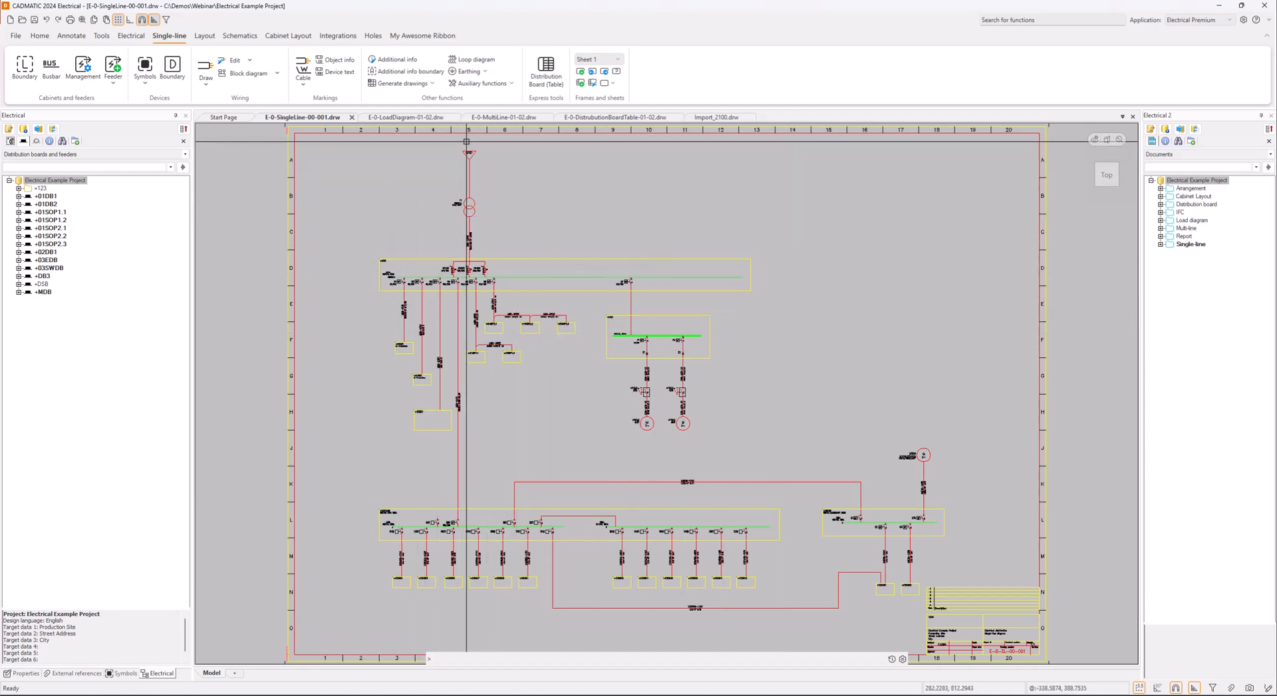
Examine the single-line diagram's overall layout, from the main distribution board +MDB to the lower boards
mouse_move(945, 533)
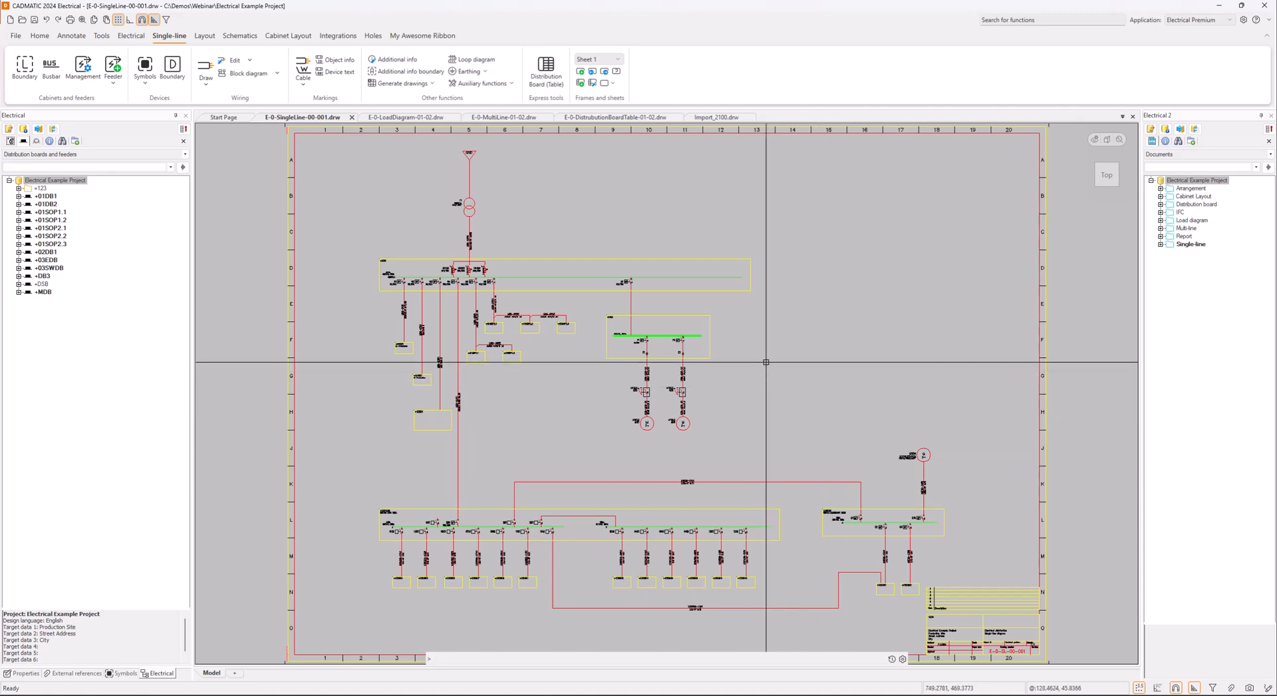
scroll(423, 288, up, 5)
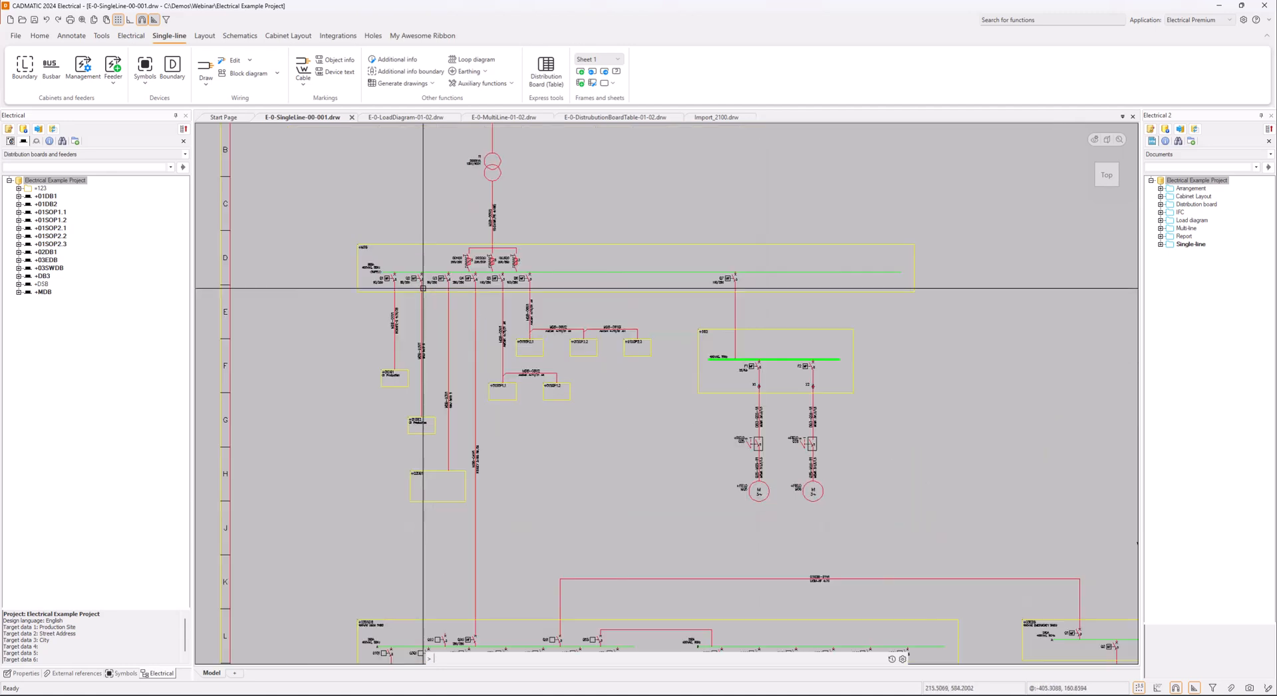
middle_drag(423, 288, 382, 395)
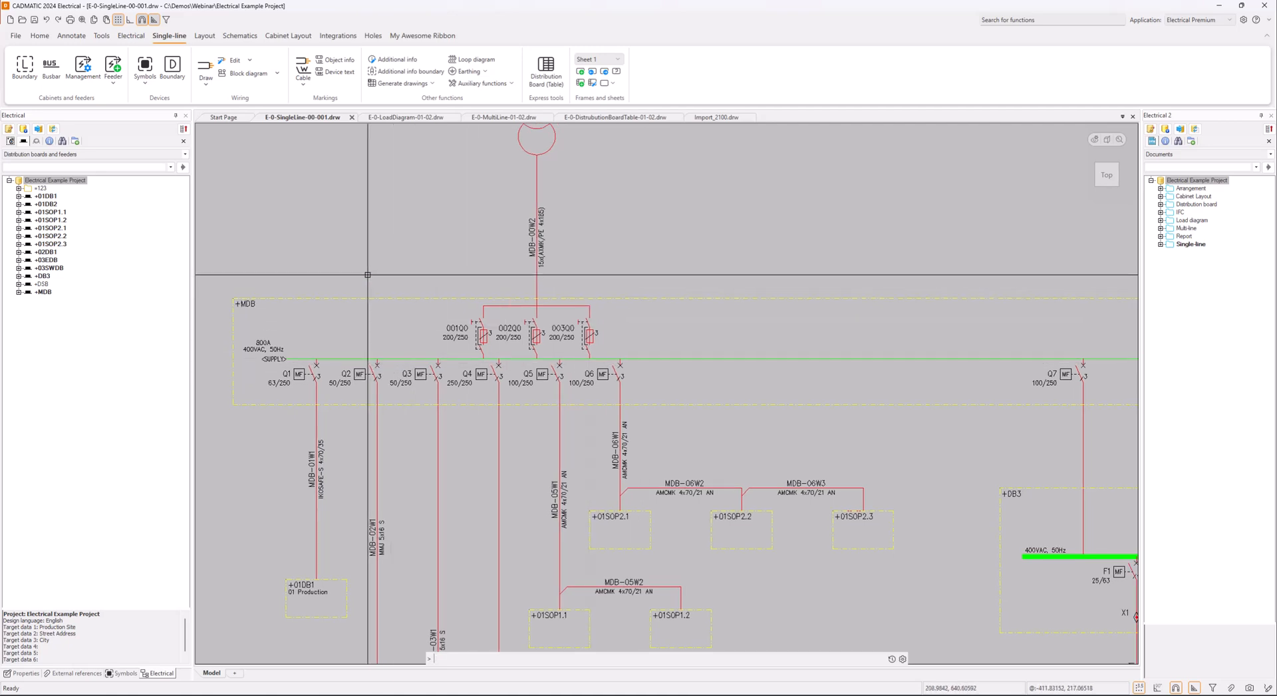
scroll(368, 274, down, 2)
mouse_move(367, 251)
middle_down()
mouse_move(354, 349)
mouse_move(425, 301)
middle_up()
scroll(425, 301, up, 2)
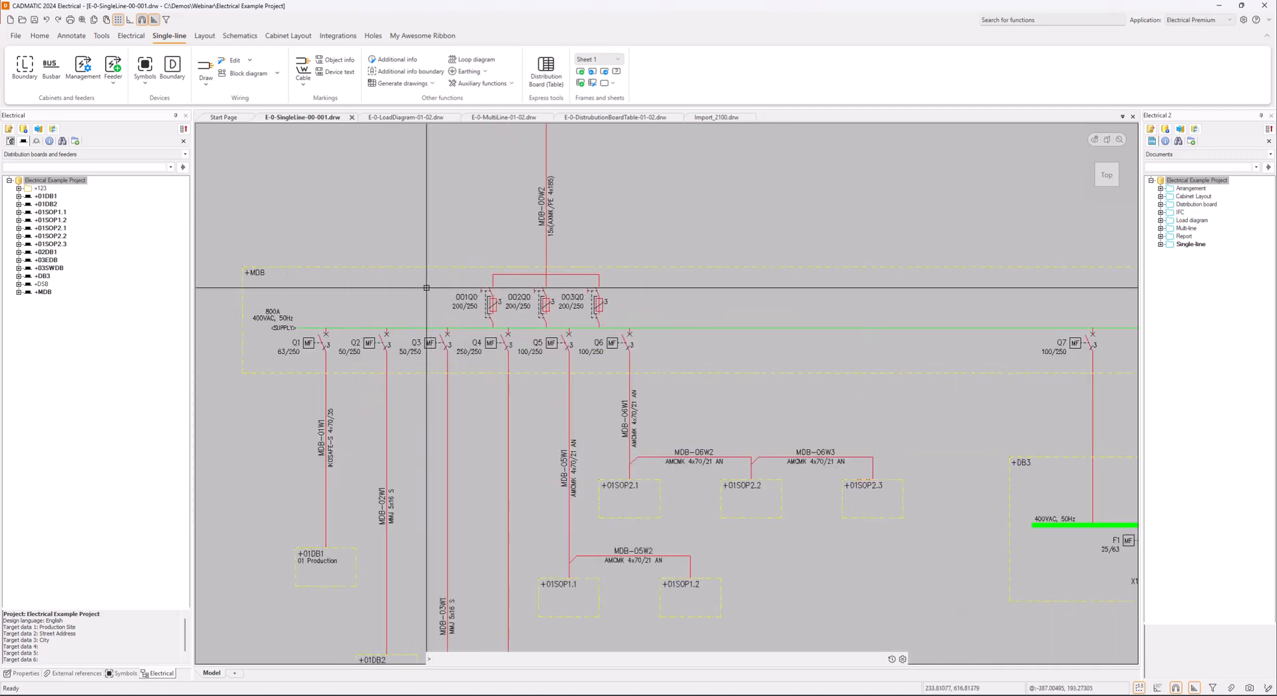
scroll(709, 410, down, 6)
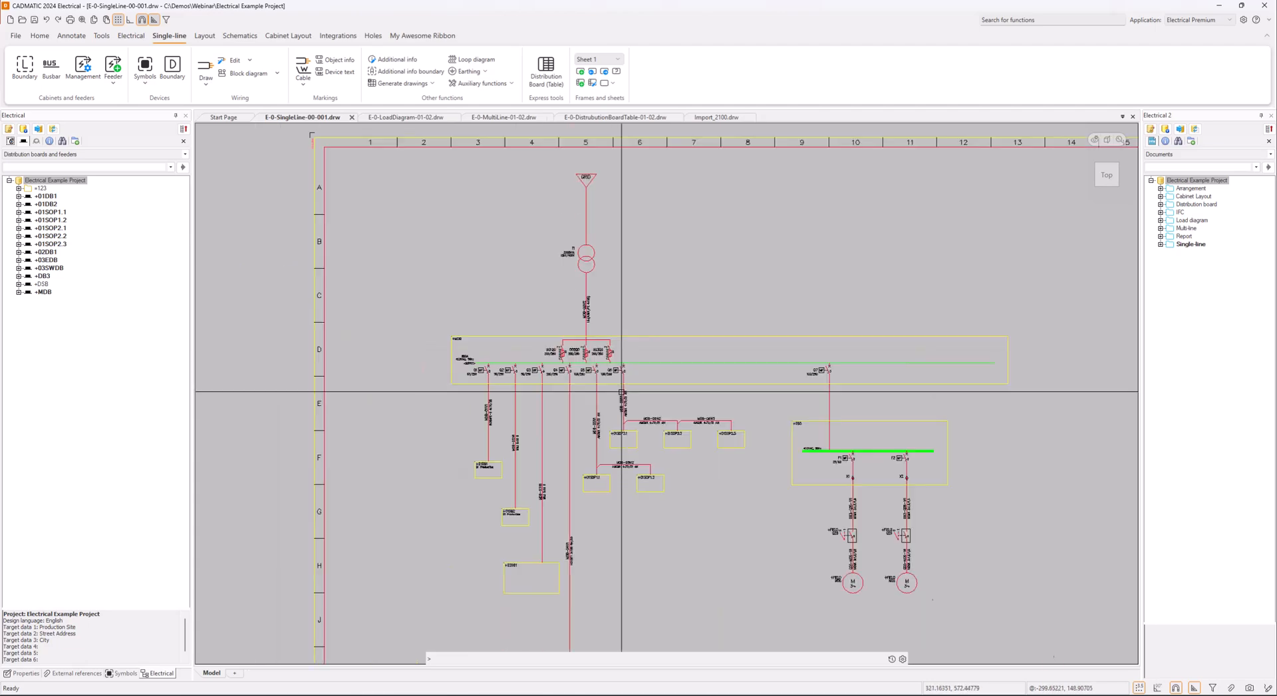
middle_drag(709, 410, 573, 306)
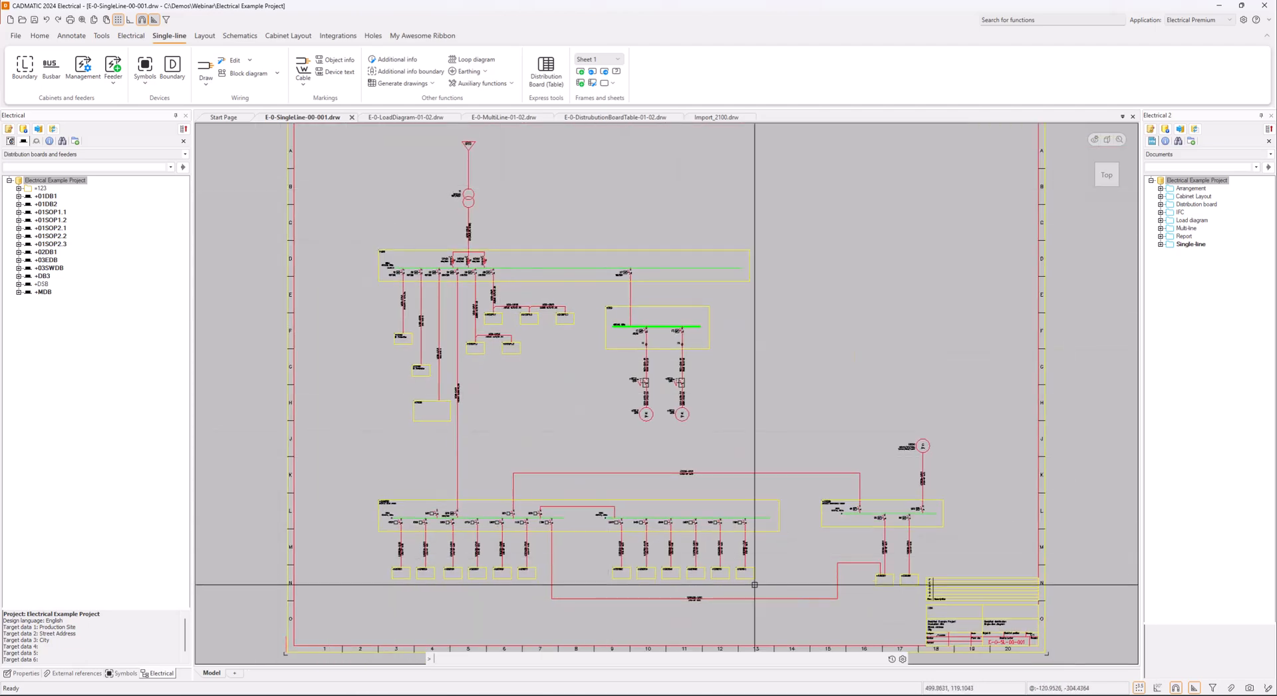
scroll(439, 248, up, 6)
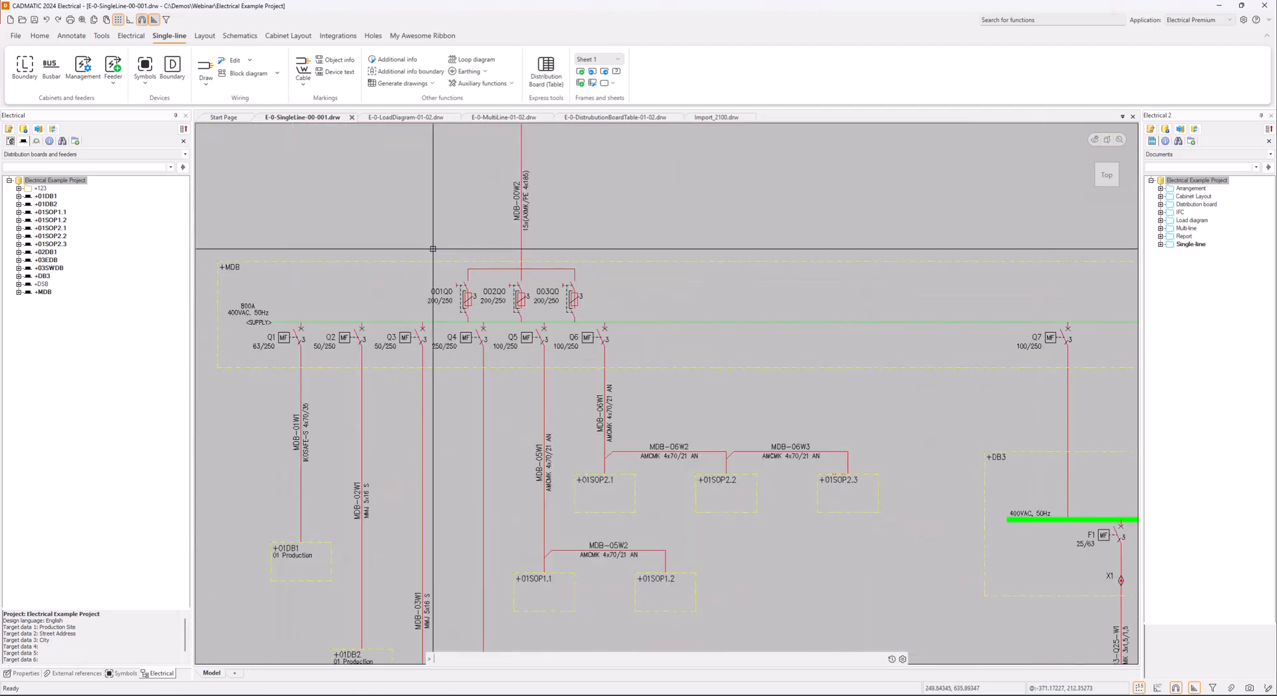
Examine the +MDB location boundary and the supply switches and outgoing breakers inside it
click(297, 264)
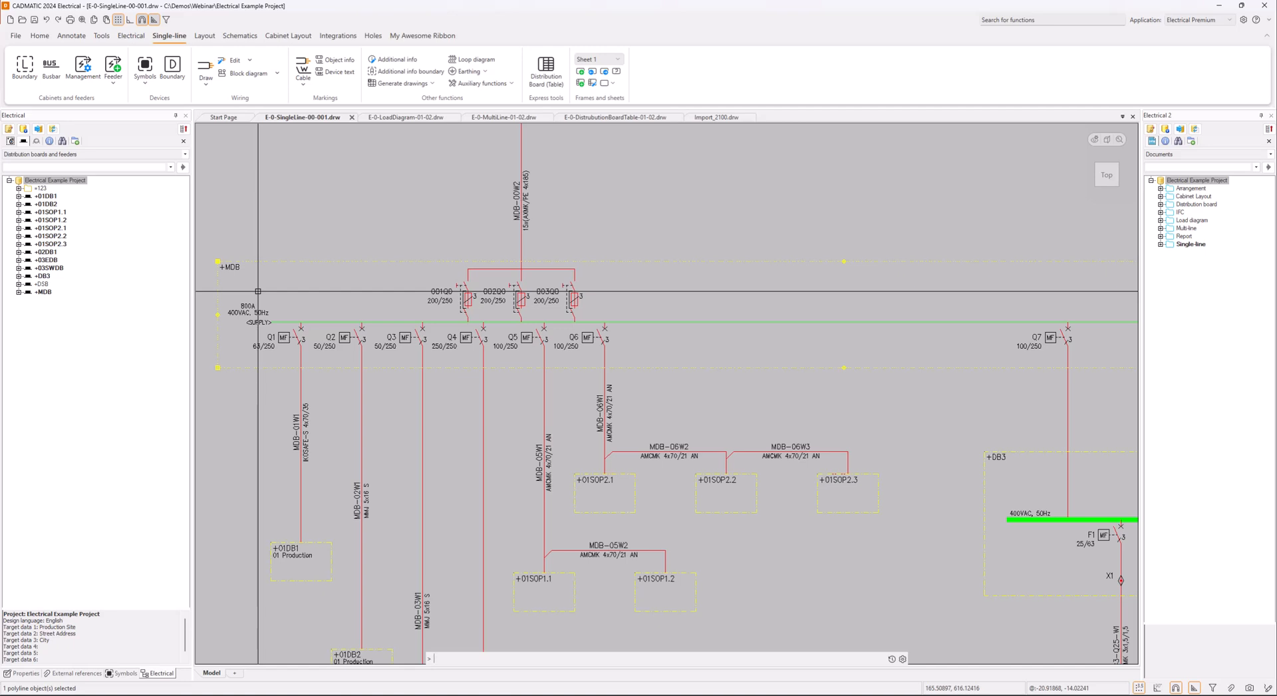
key(Escape)
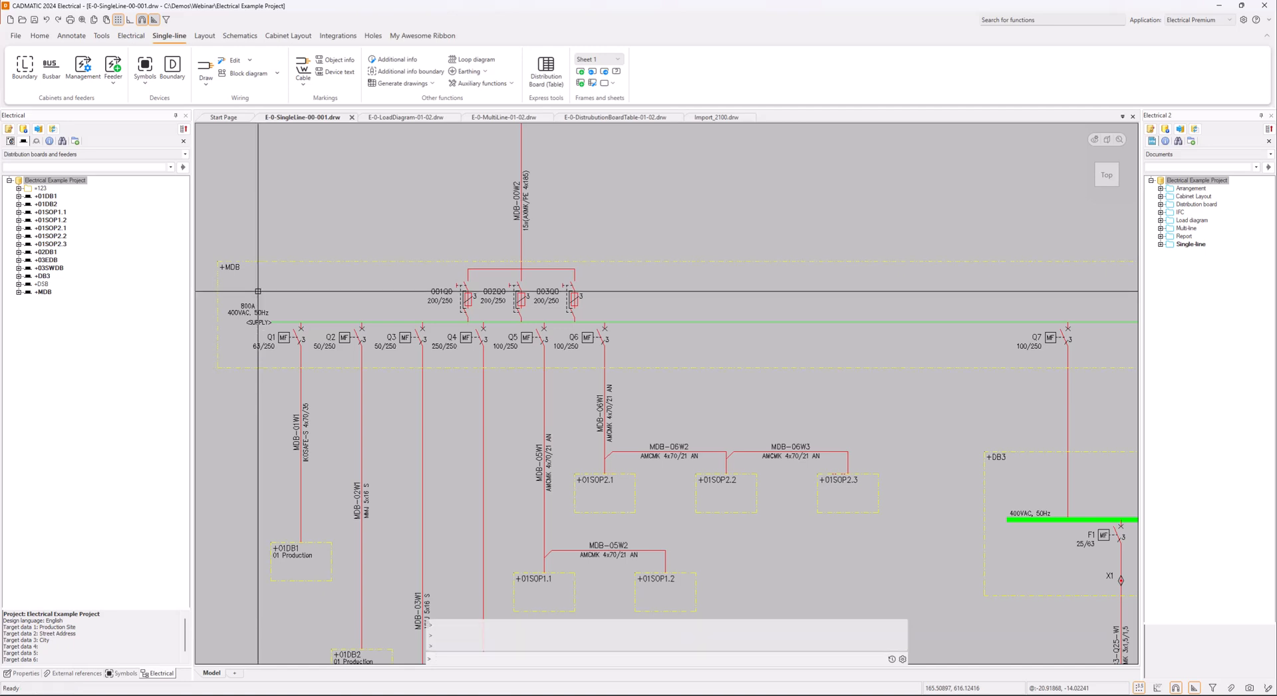
click(251, 280)
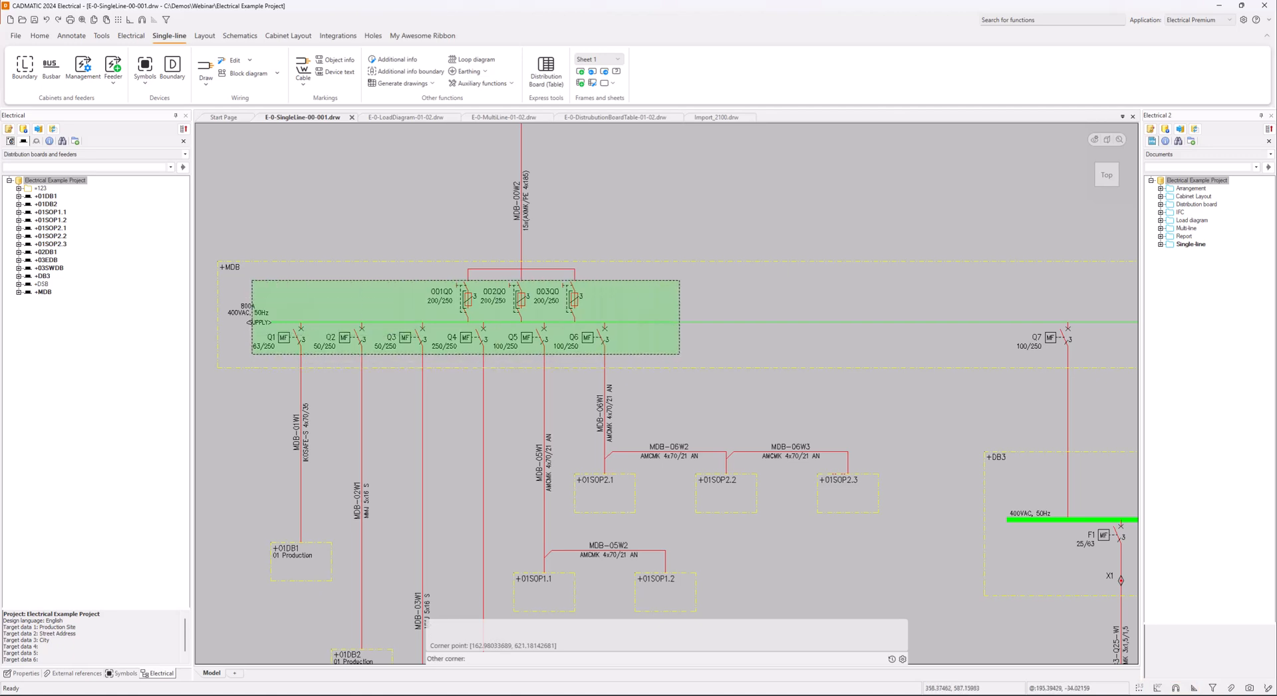
click(1100, 352)
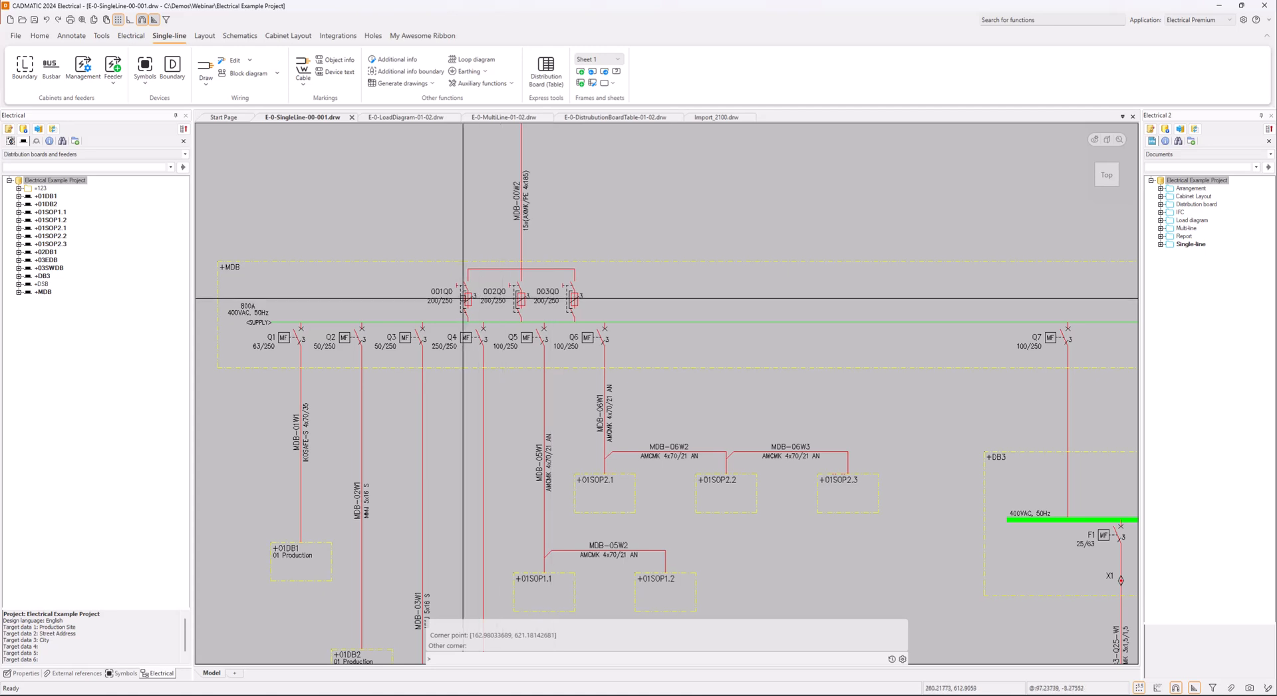
mouse_move(464, 297)
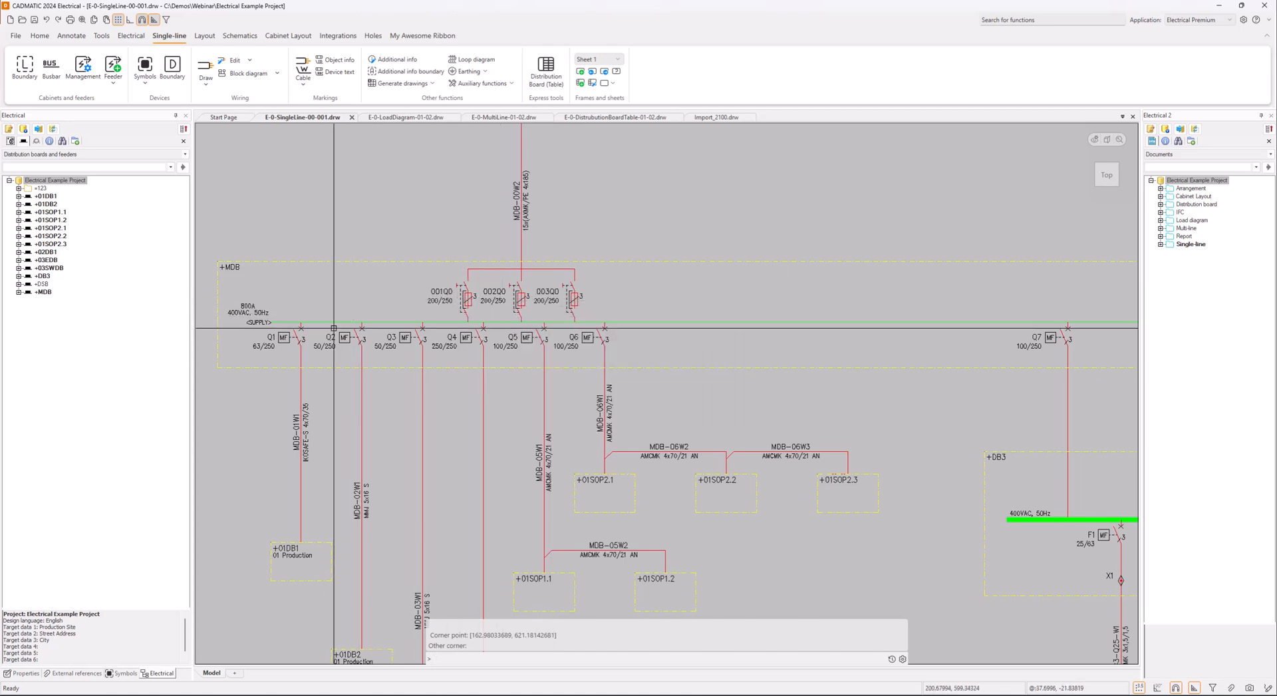
mouse_move(297, 339)
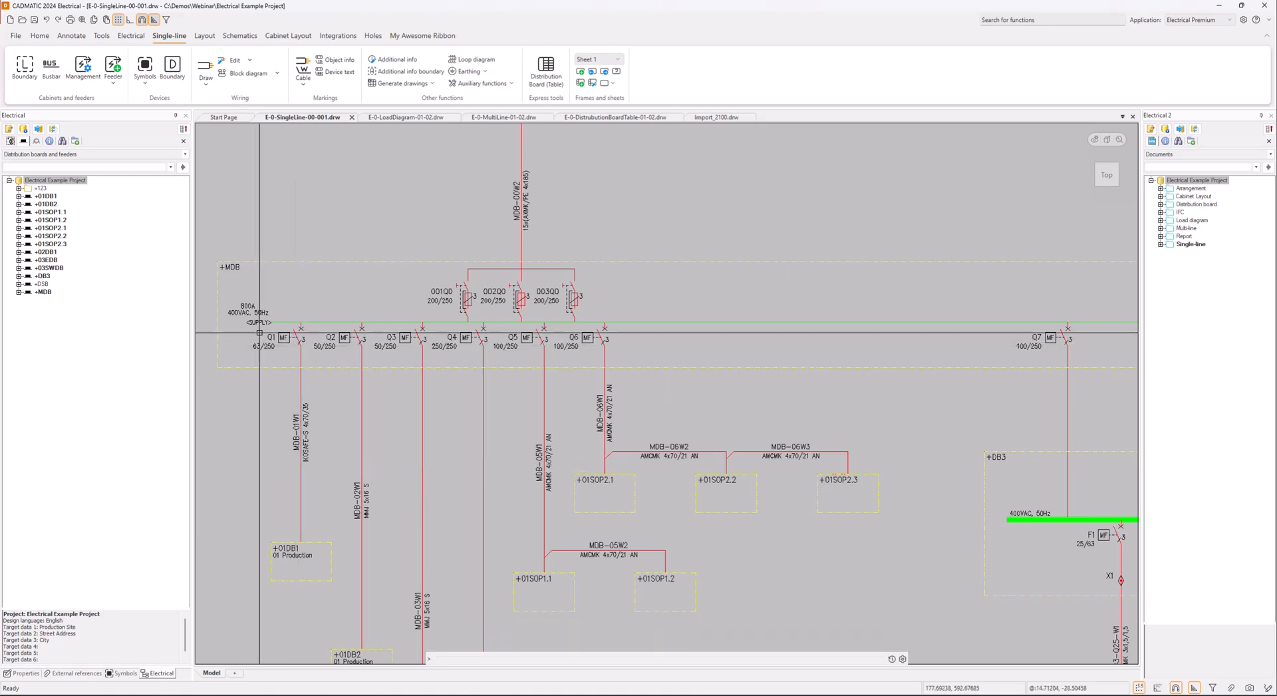
List the project's devices by location, locate +MDB breaker Q1 in the project tree, and view the <SUPPLY> busbar's details
click(10, 142)
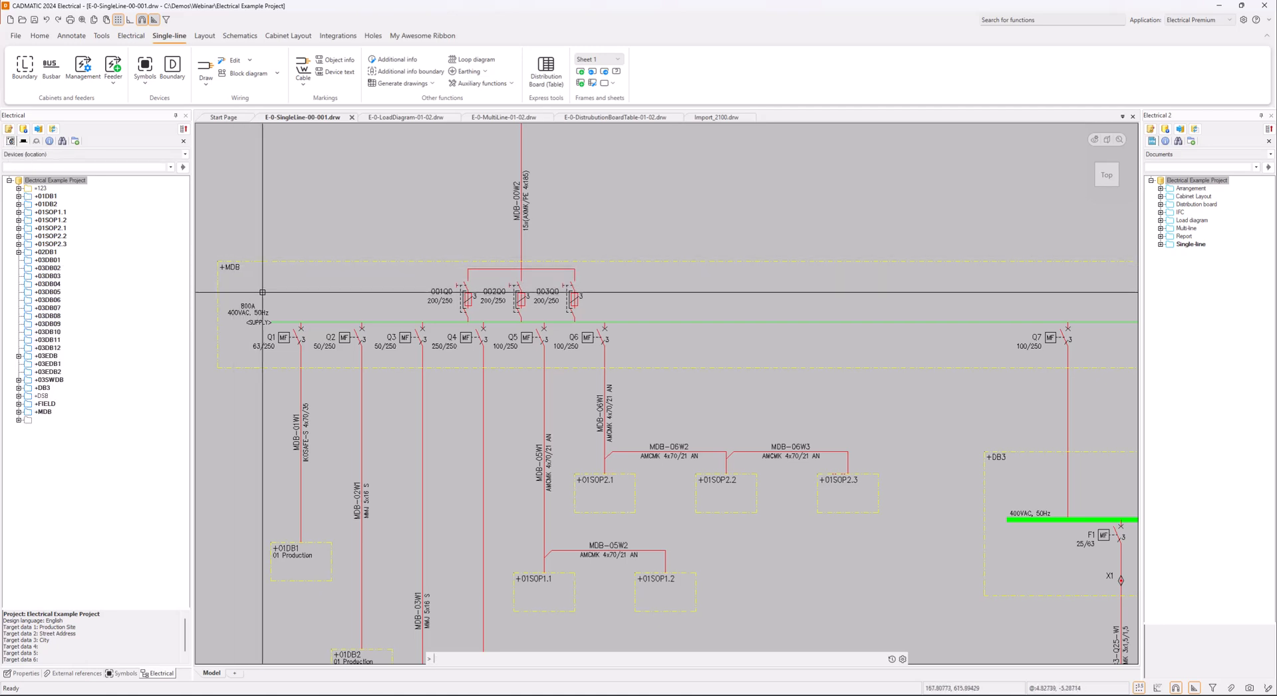
click(290, 339)
key(Escape)
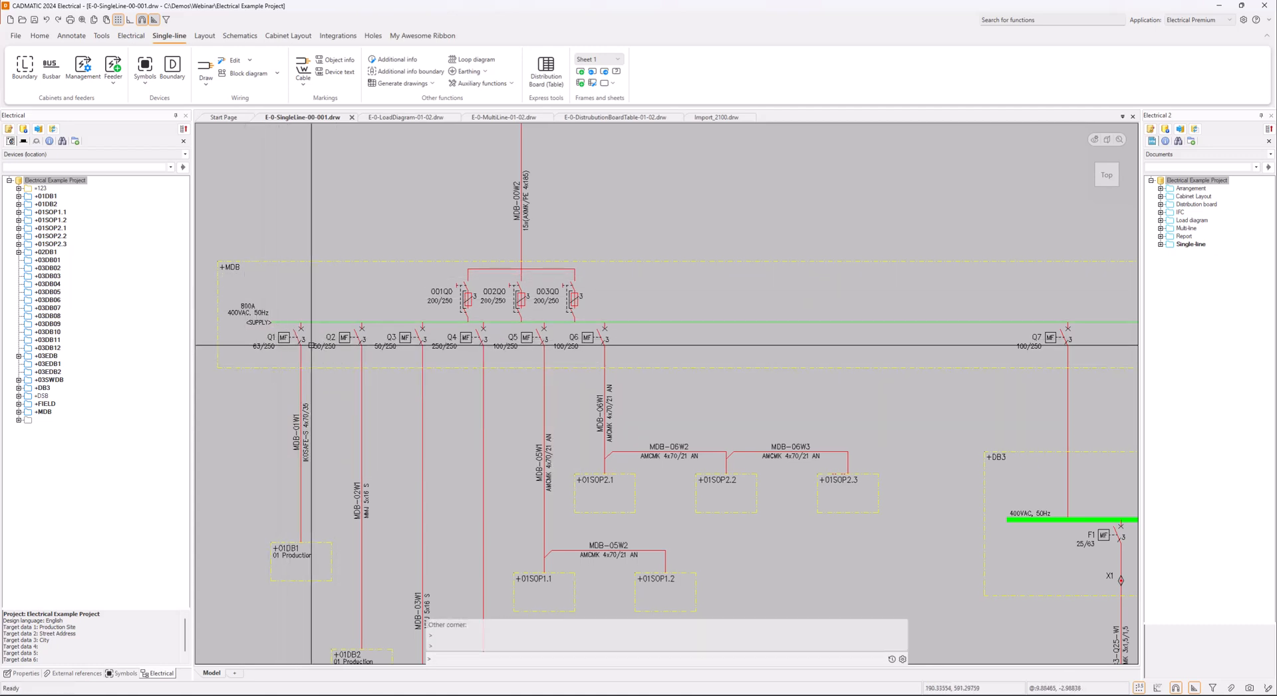
click(298, 338)
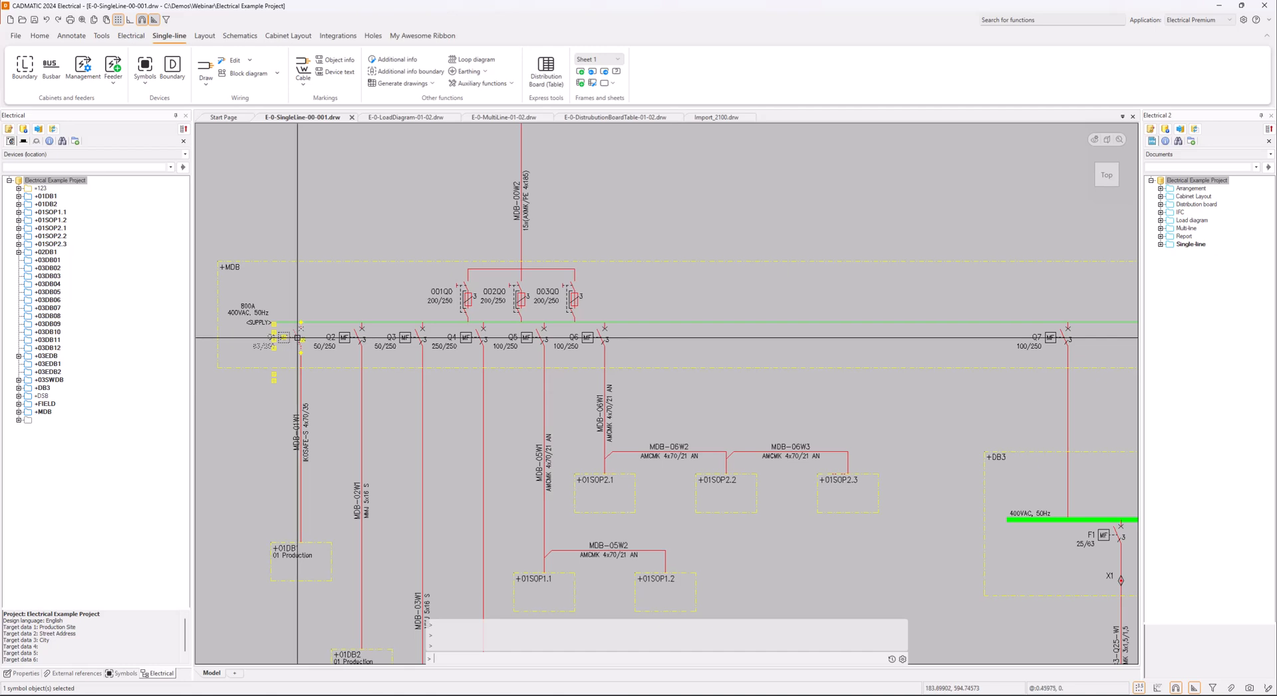
right_click(298, 339)
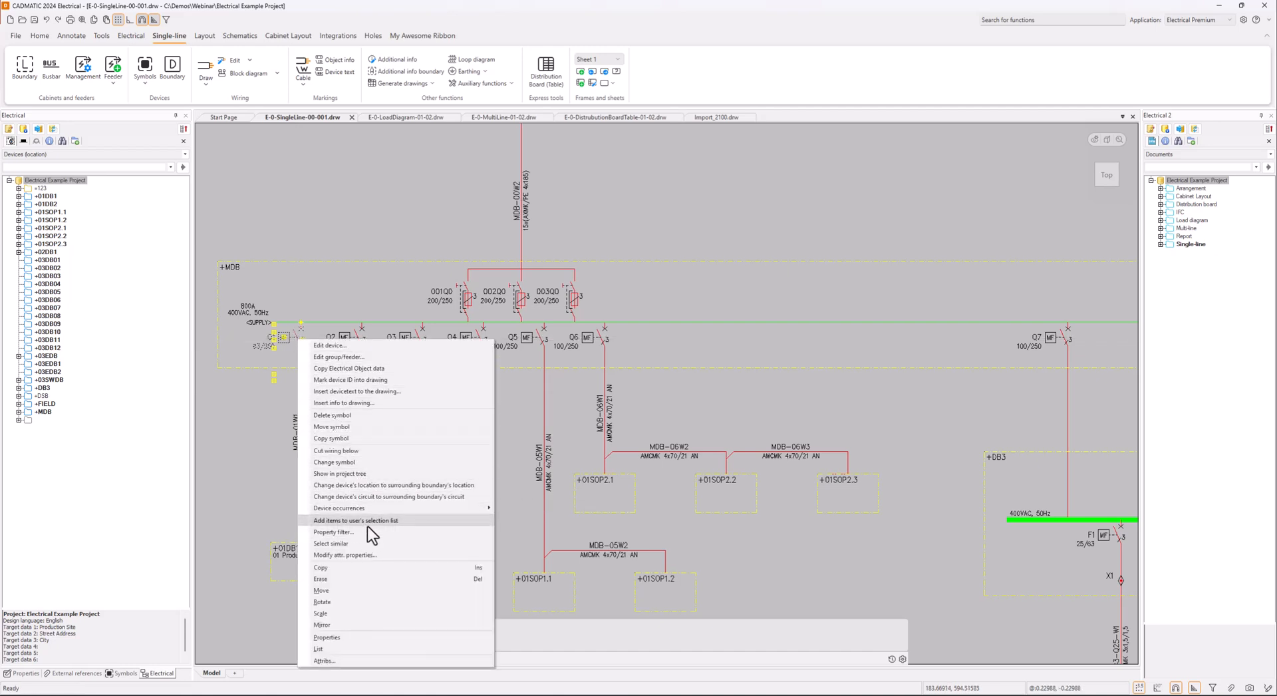
click(353, 474)
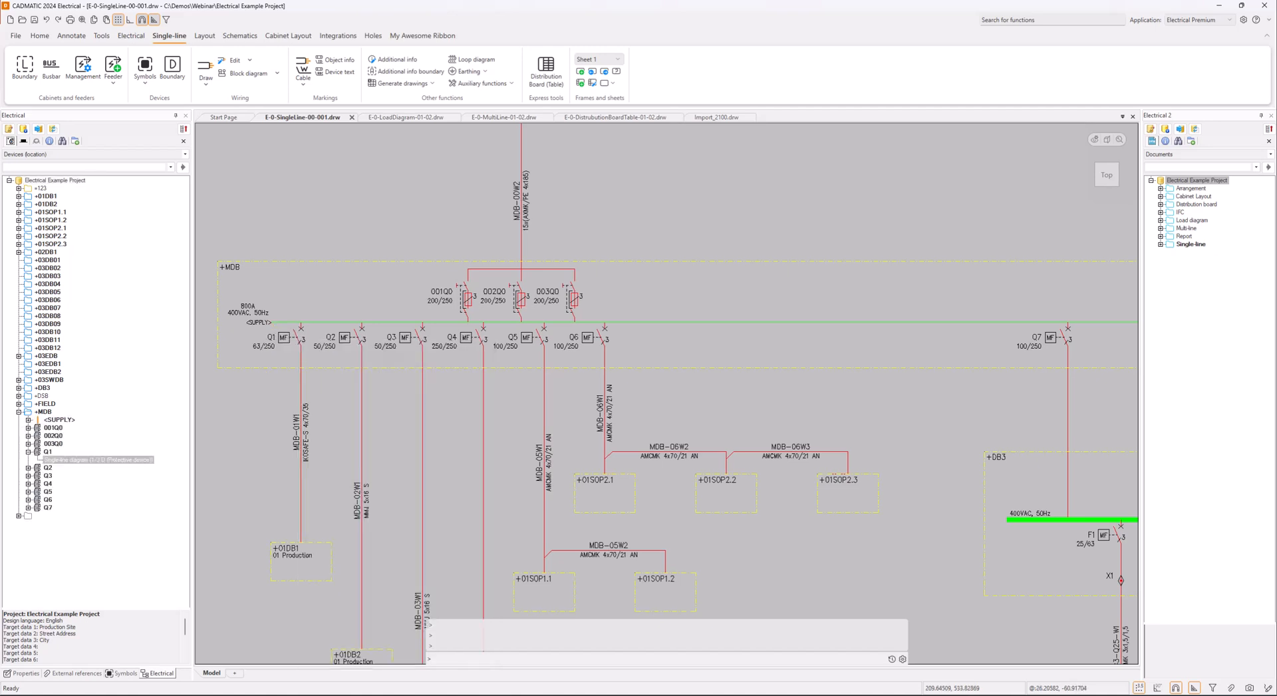
click(60, 421)
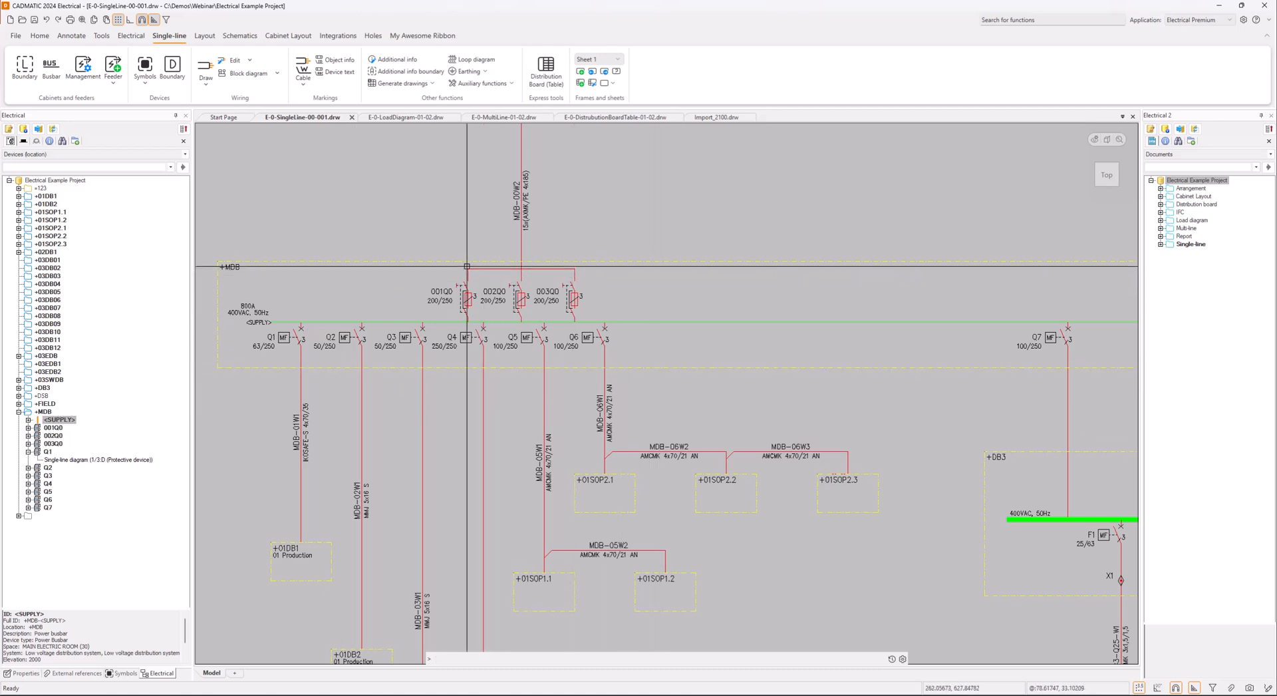
Examine the outgoing feeder cables below +MDB and the distribution board boundaries they supply
scroll(455, 364, down, 2)
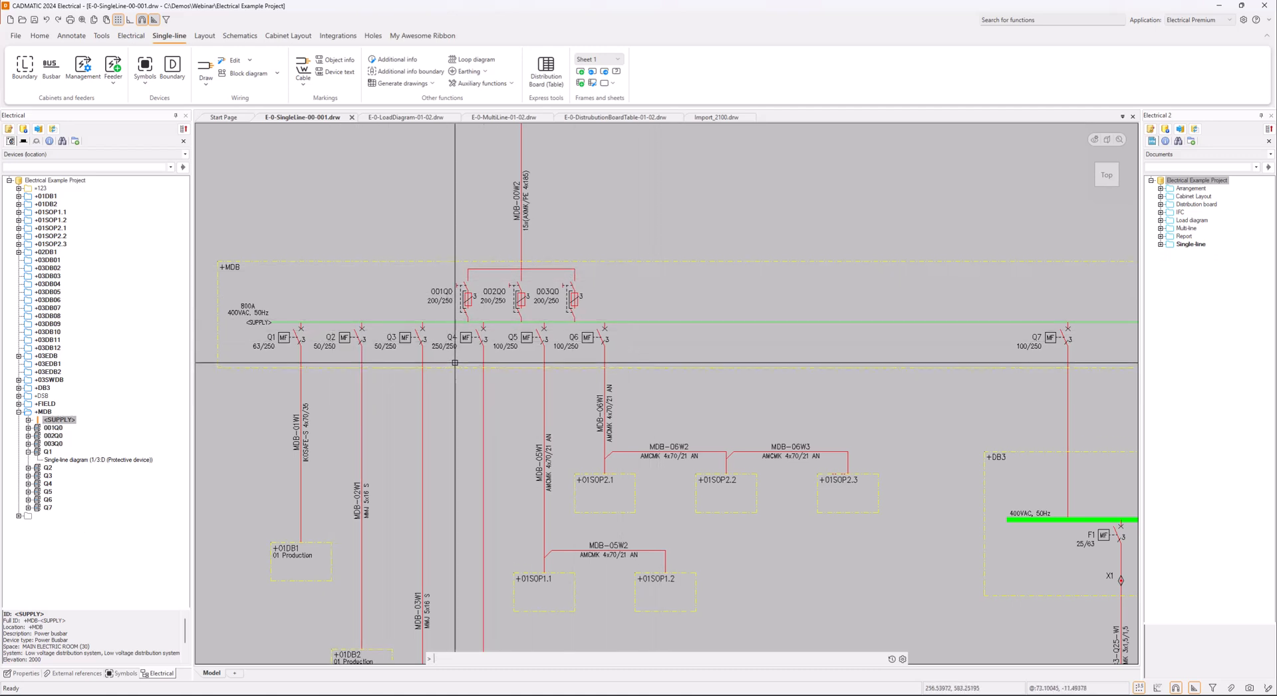
middle_drag(455, 398, 455, 336)
scroll(376, 405, up, 2)
scroll(377, 405, down, 2)
middle_drag(389, 402, 453, 353)
click(348, 282)
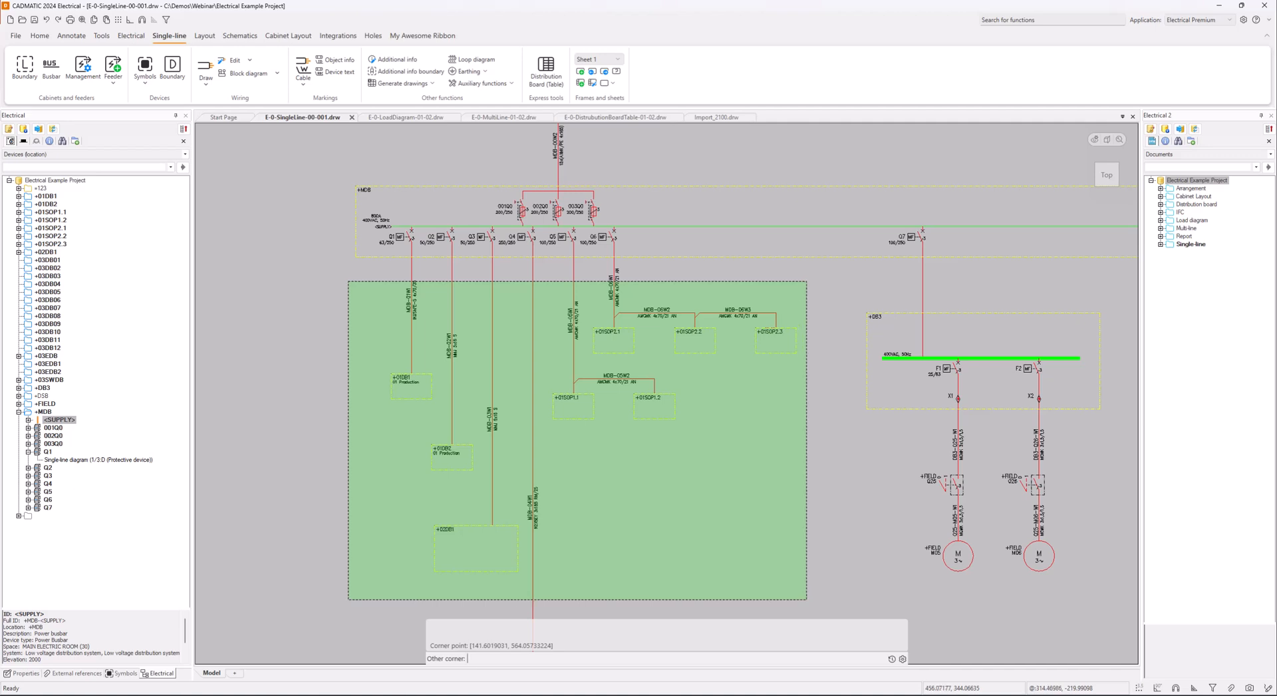
click(807, 599)
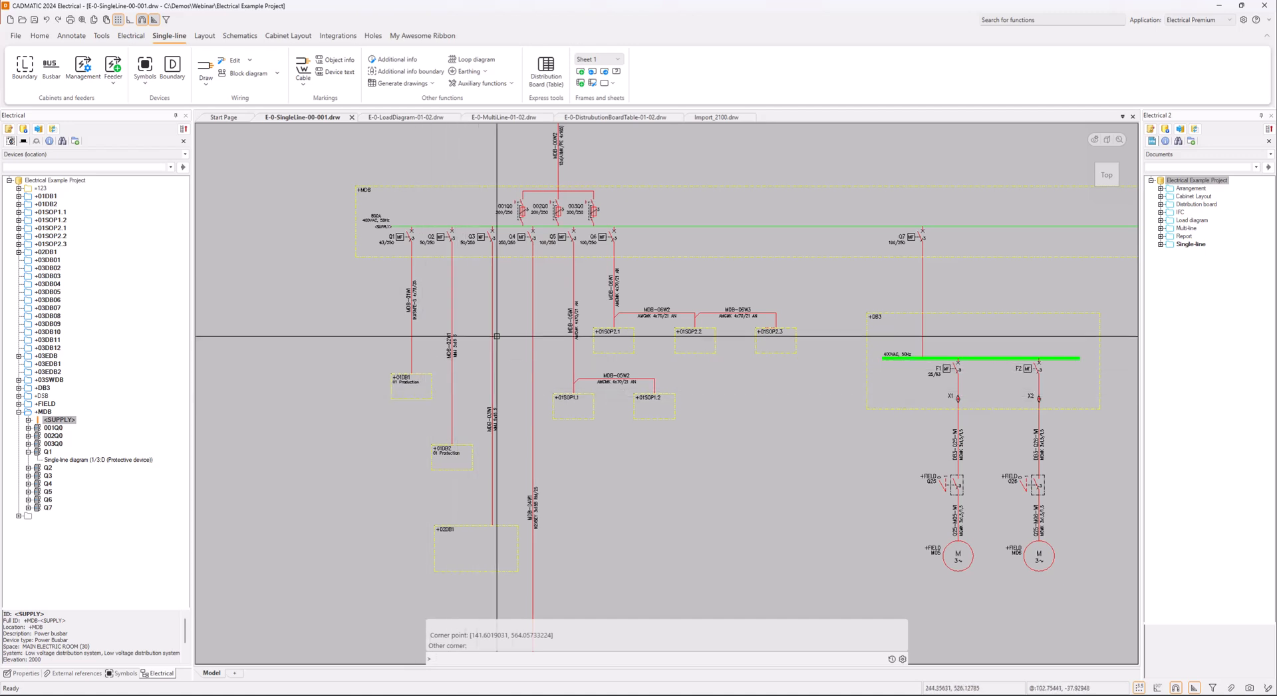
scroll(441, 532, up, 3)
middle_drag(436, 491, 398, 389)
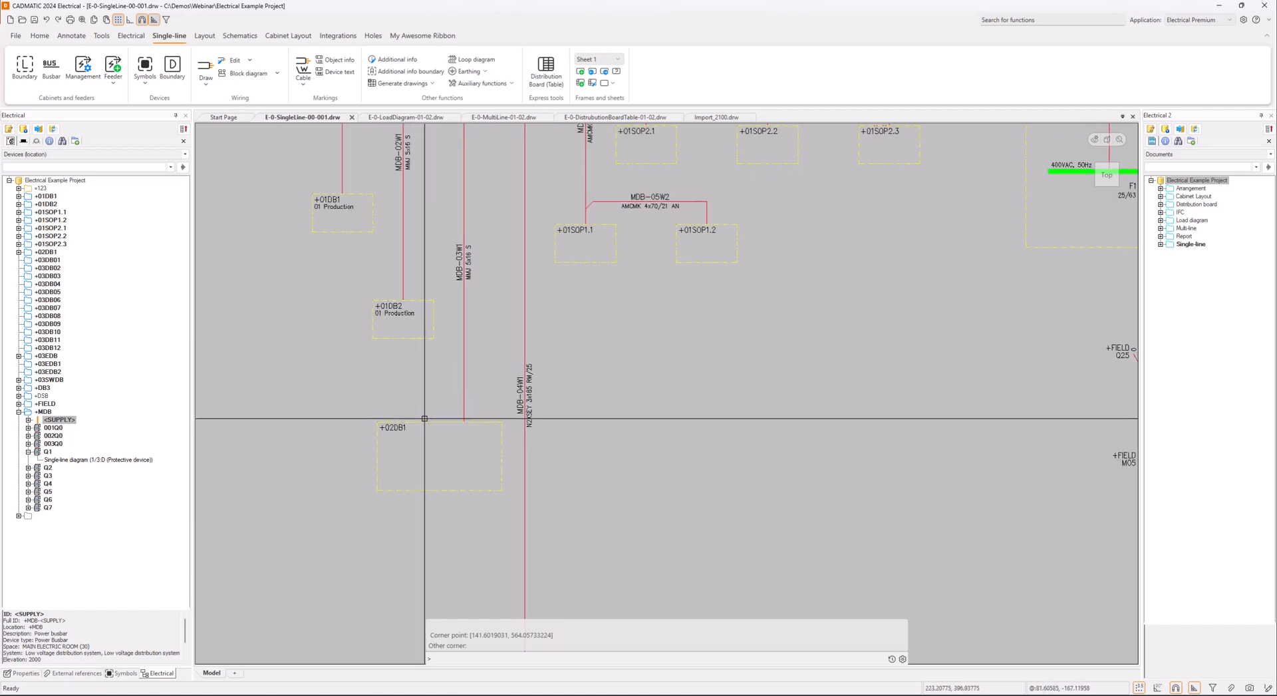
scroll(469, 407, down, 4)
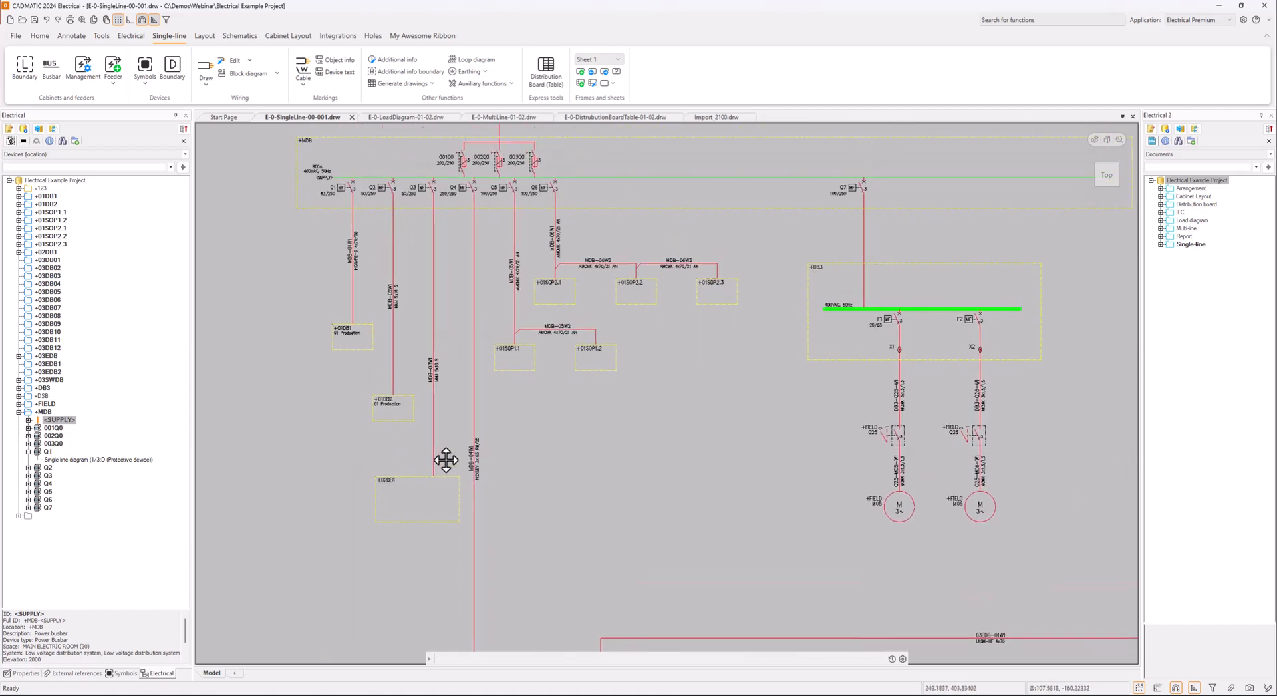
Inspect the details of feeder cable MDB-03W1 and the +02DB1 location boundary it supplies
mouse_move(433, 333)
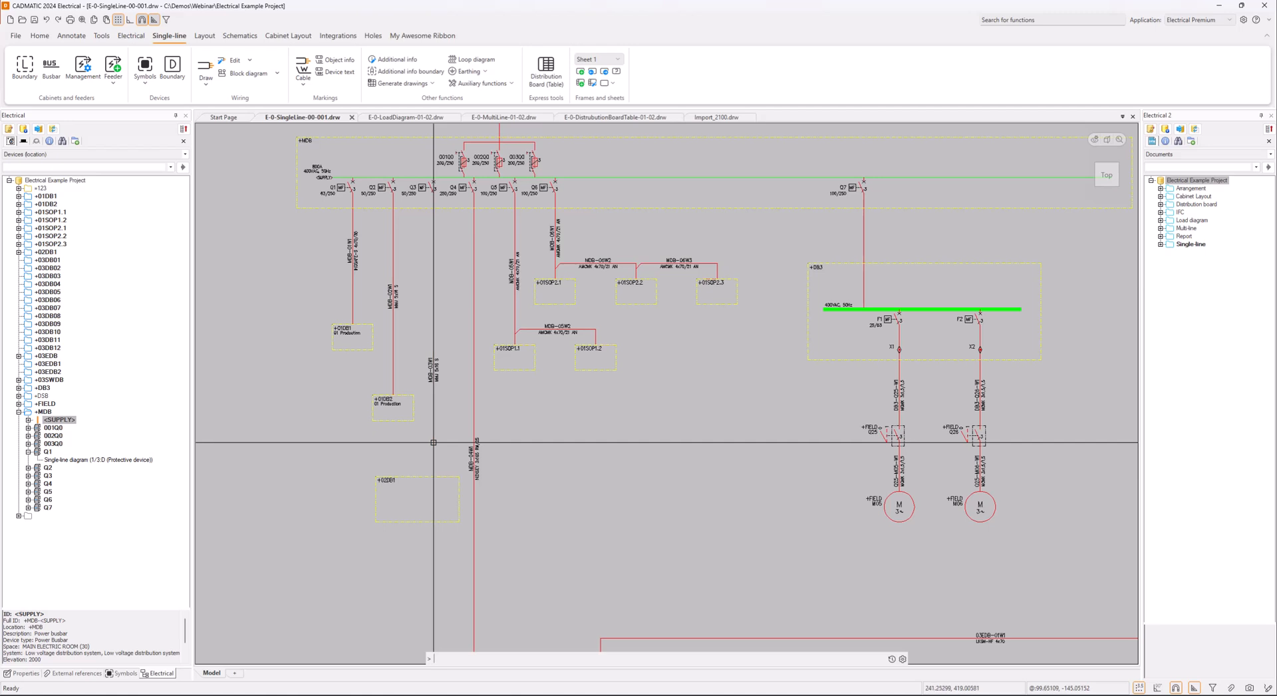
mouse_move(434, 443)
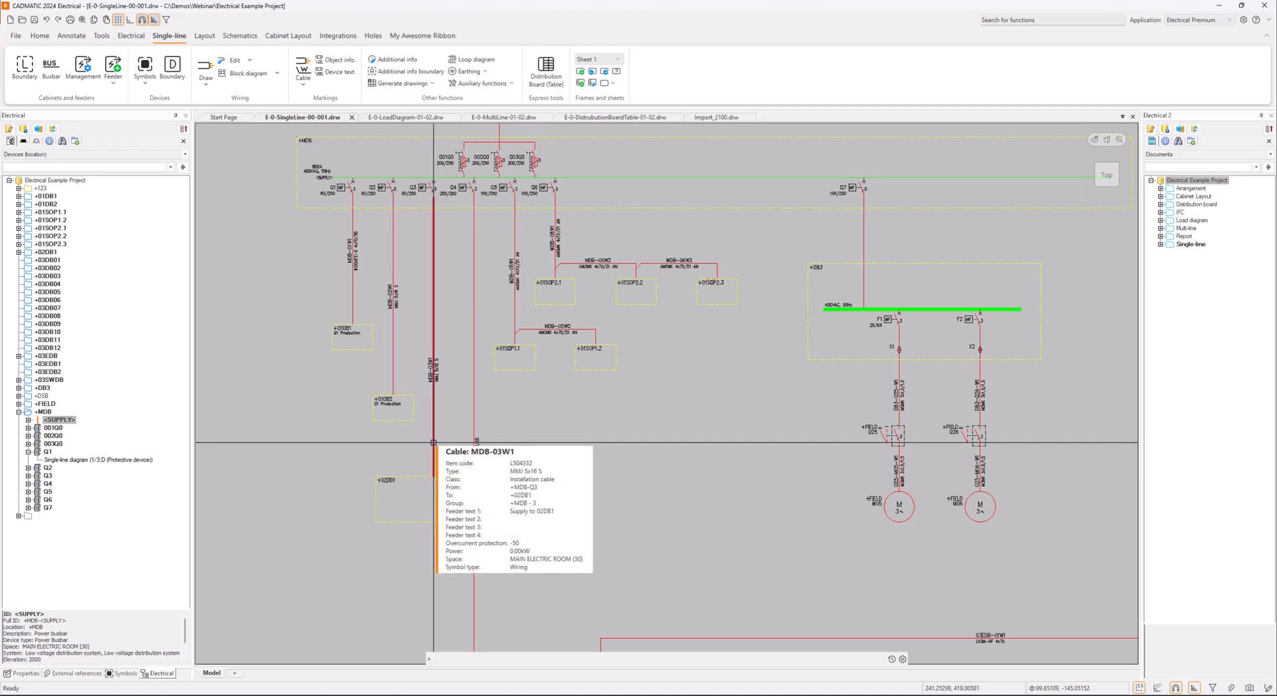
scroll(440, 207, up, 5)
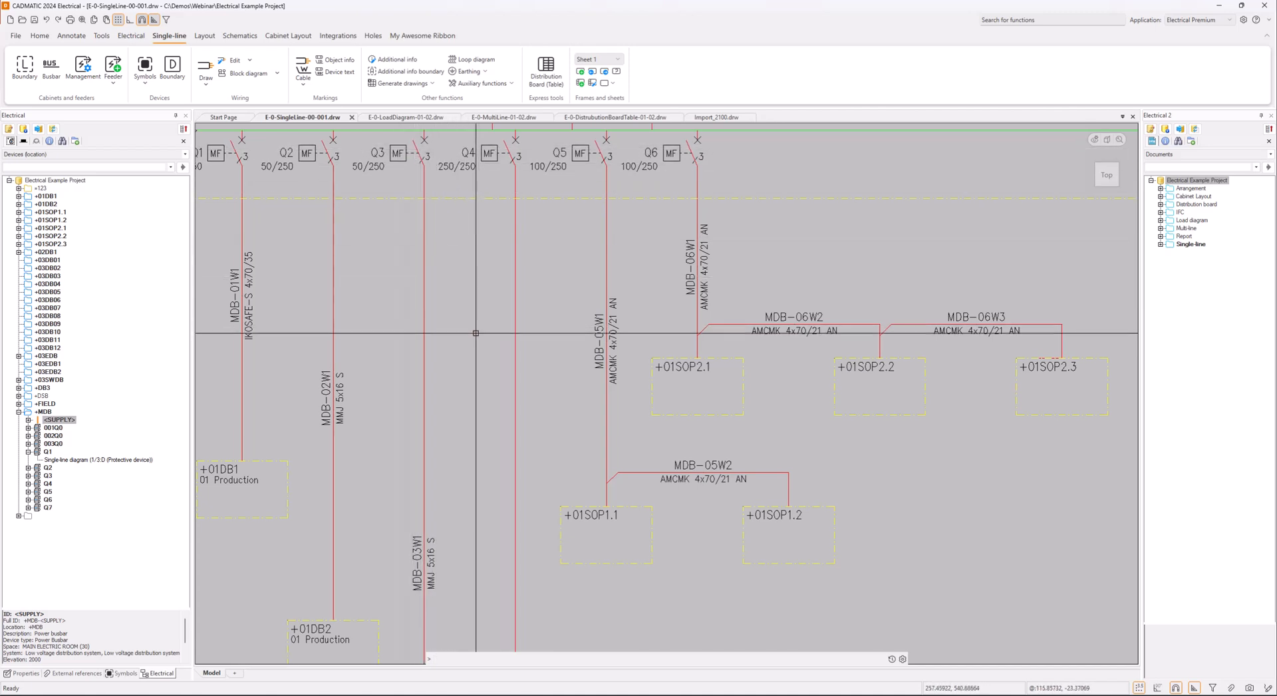
scroll(477, 327, down, 3)
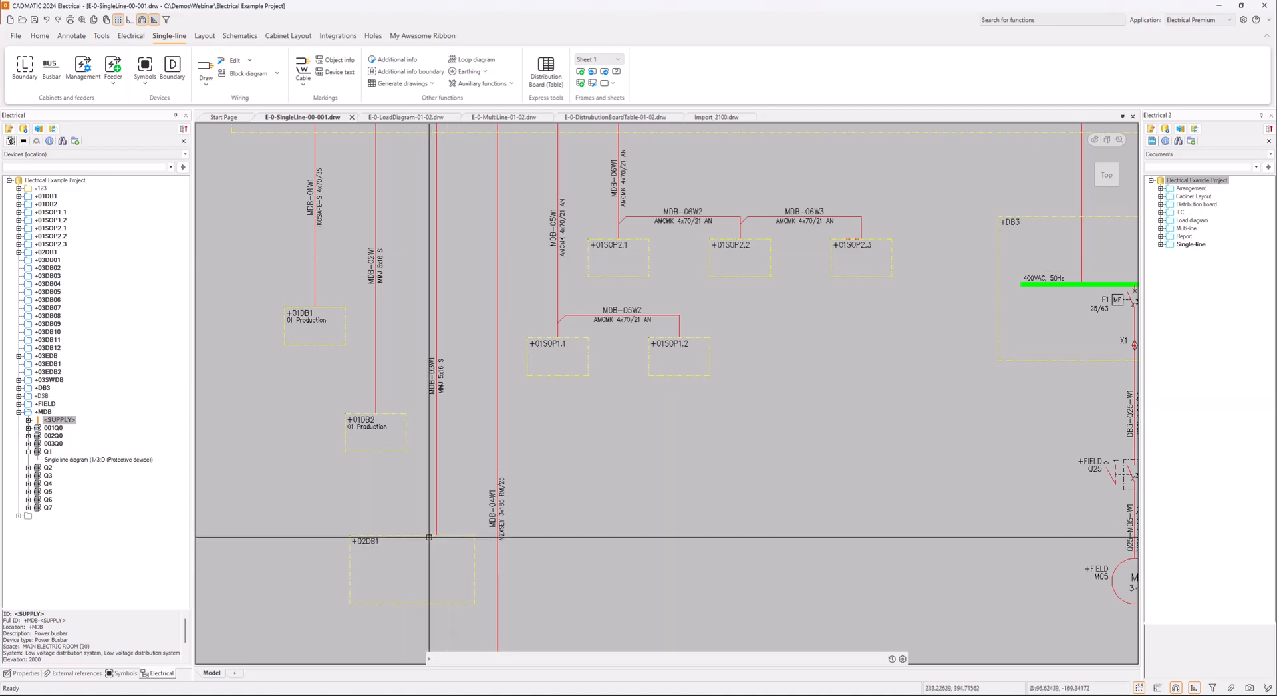
mouse_move(429, 537)
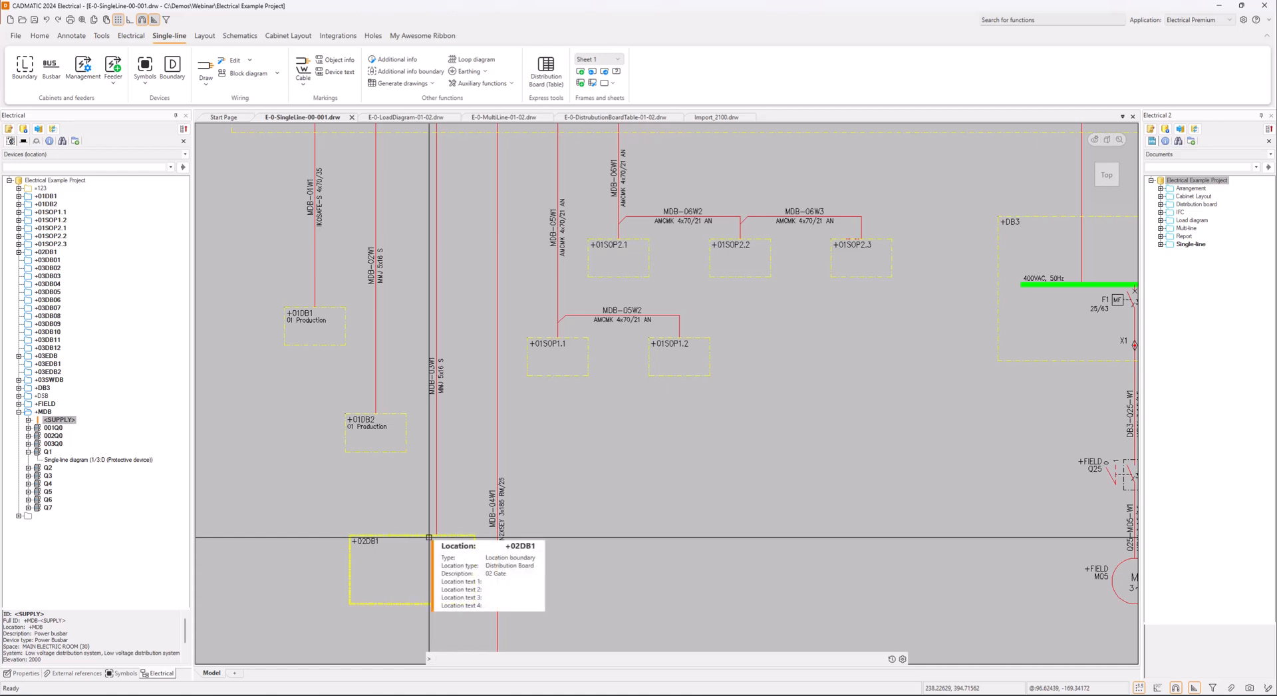
scroll(429, 537, down, 3)
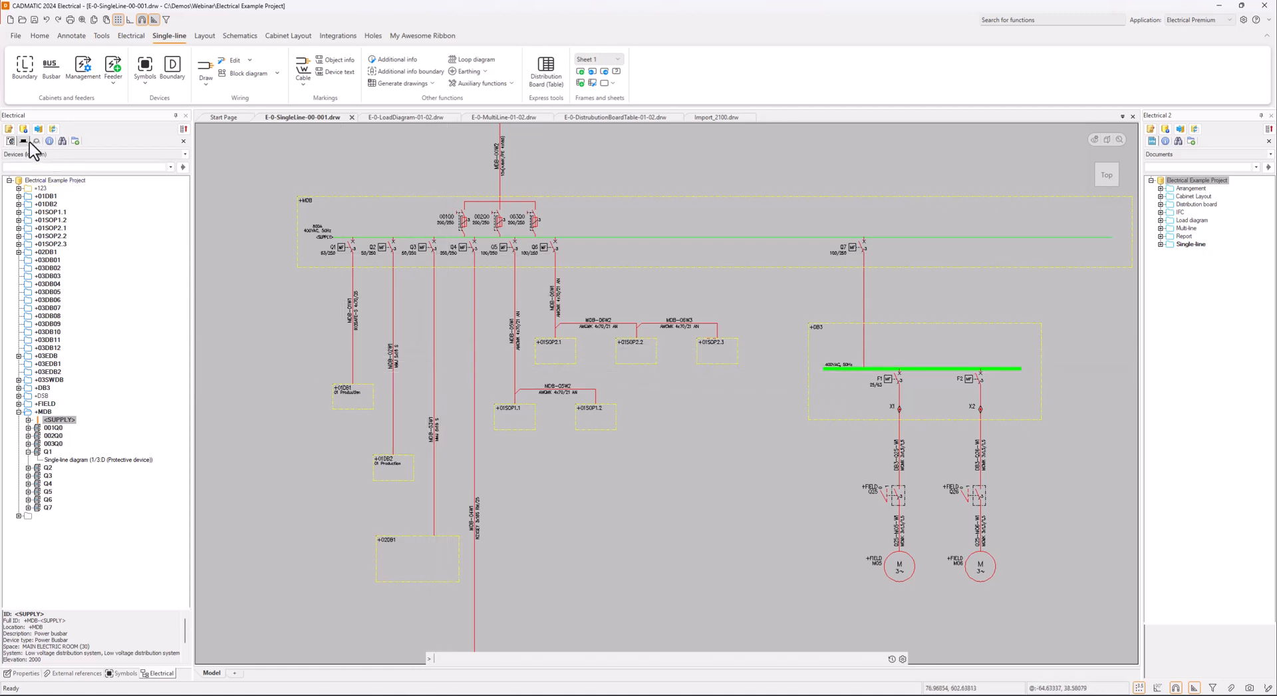
Locate cable MDB-03W1 from the diagram in the project tree and view its conductors and load diagram feeder occurrence
click(434, 407)
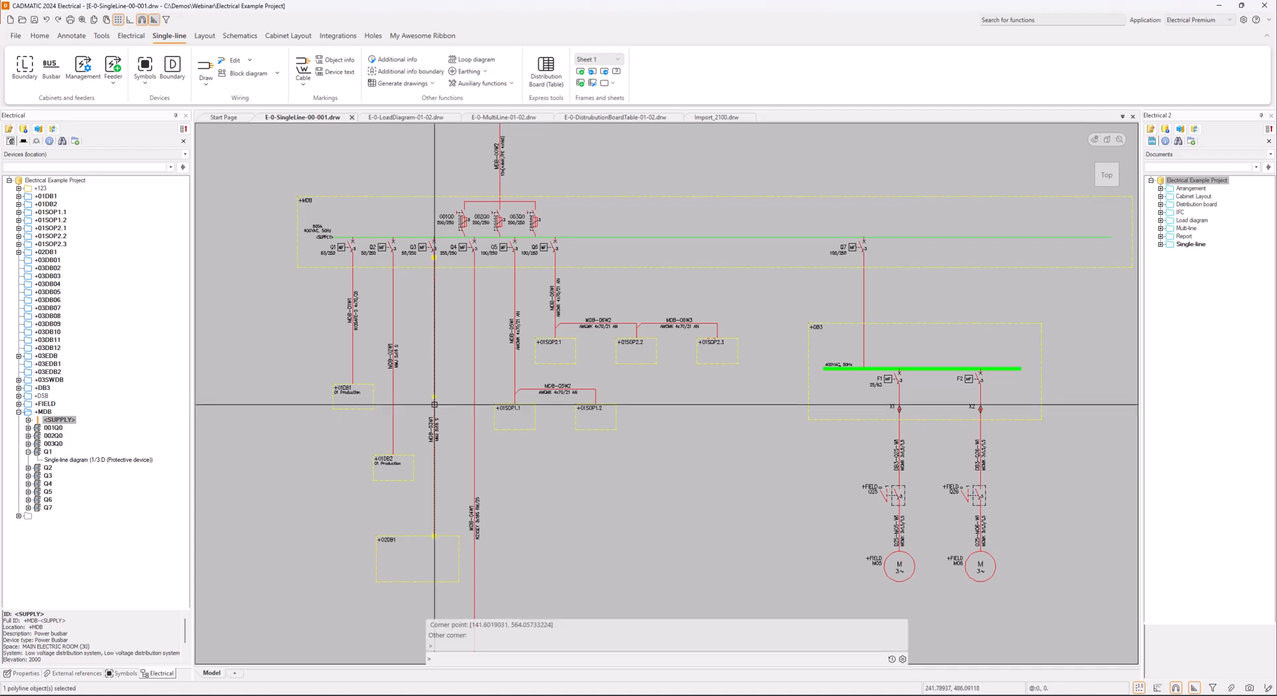
right_click(435, 407)
click(495, 537)
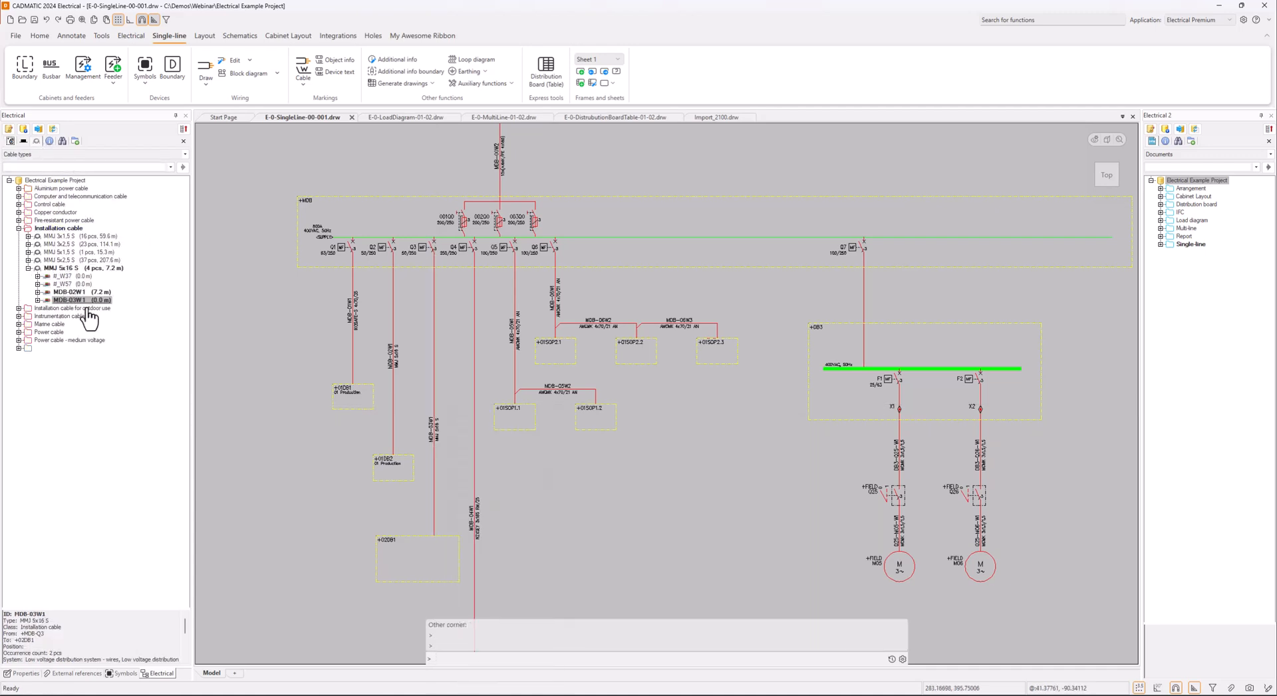
double_click(48, 300)
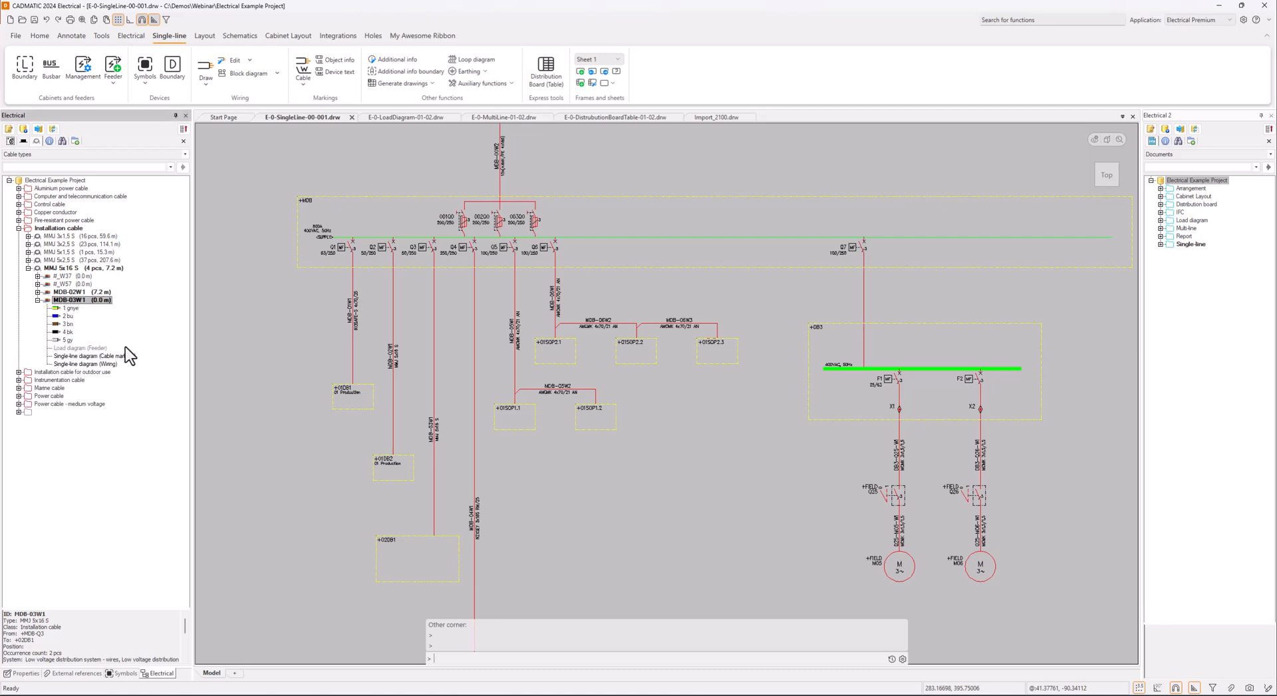
click(84, 348)
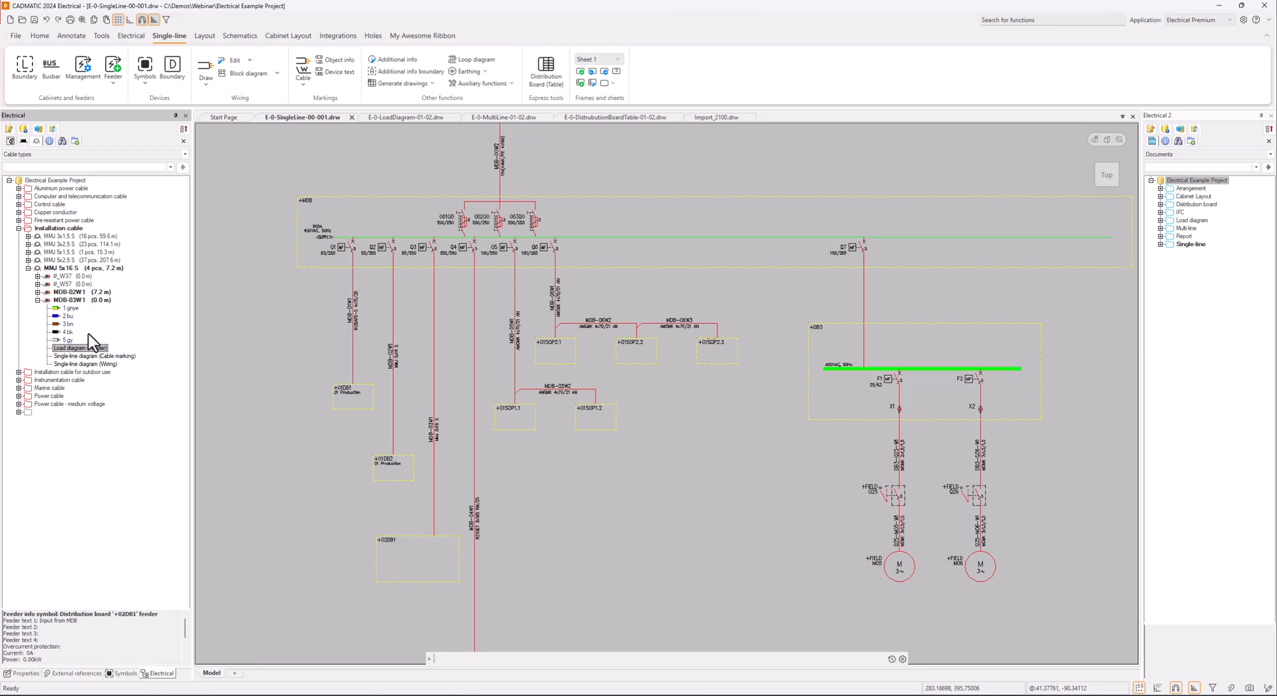
double_click(44, 300)
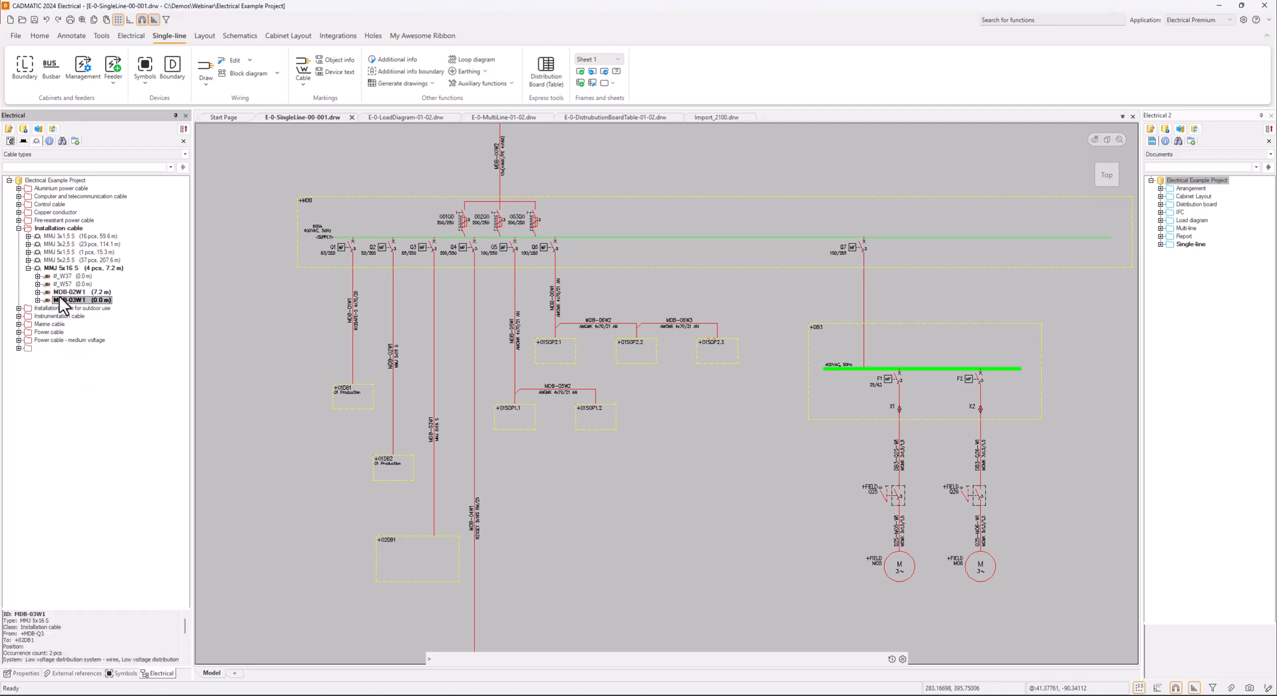
Examine the +DB3 board, its supply from breaker Q7 and its two motor feeders, and list the project's distribution boards and feeders
middle_drag(650, 308, 251, 315)
scroll(517, 272, up, 1)
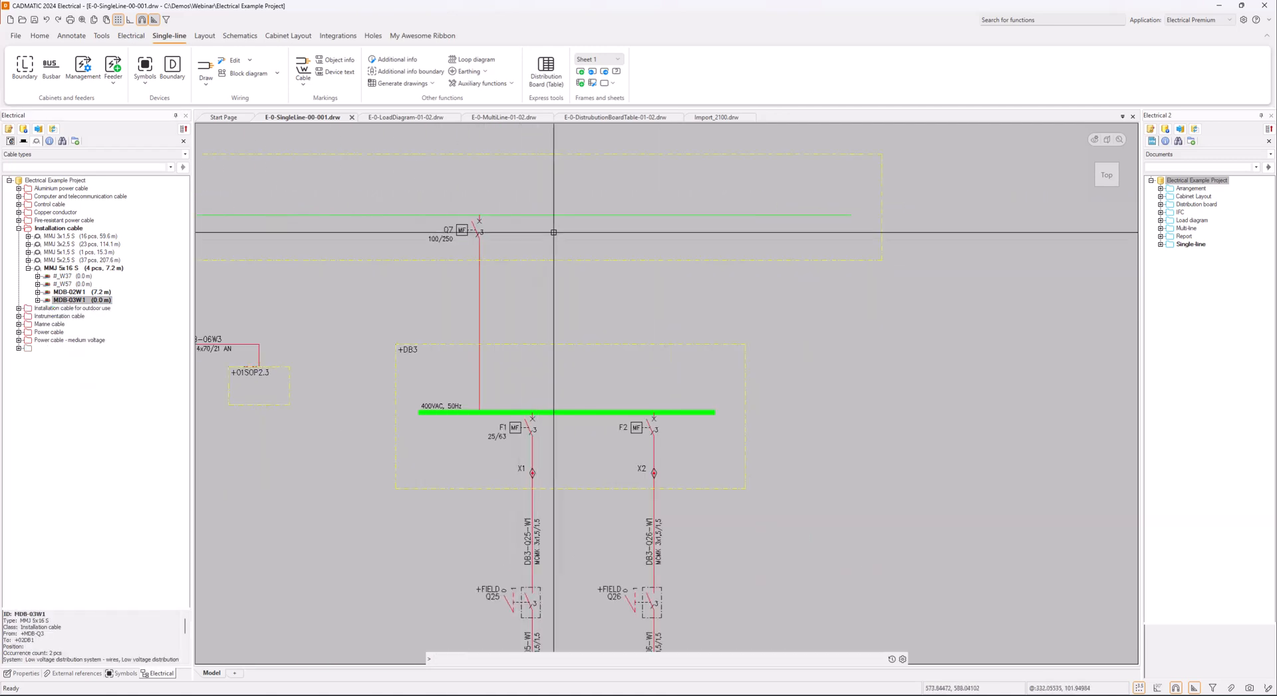
mouse_move(479, 303)
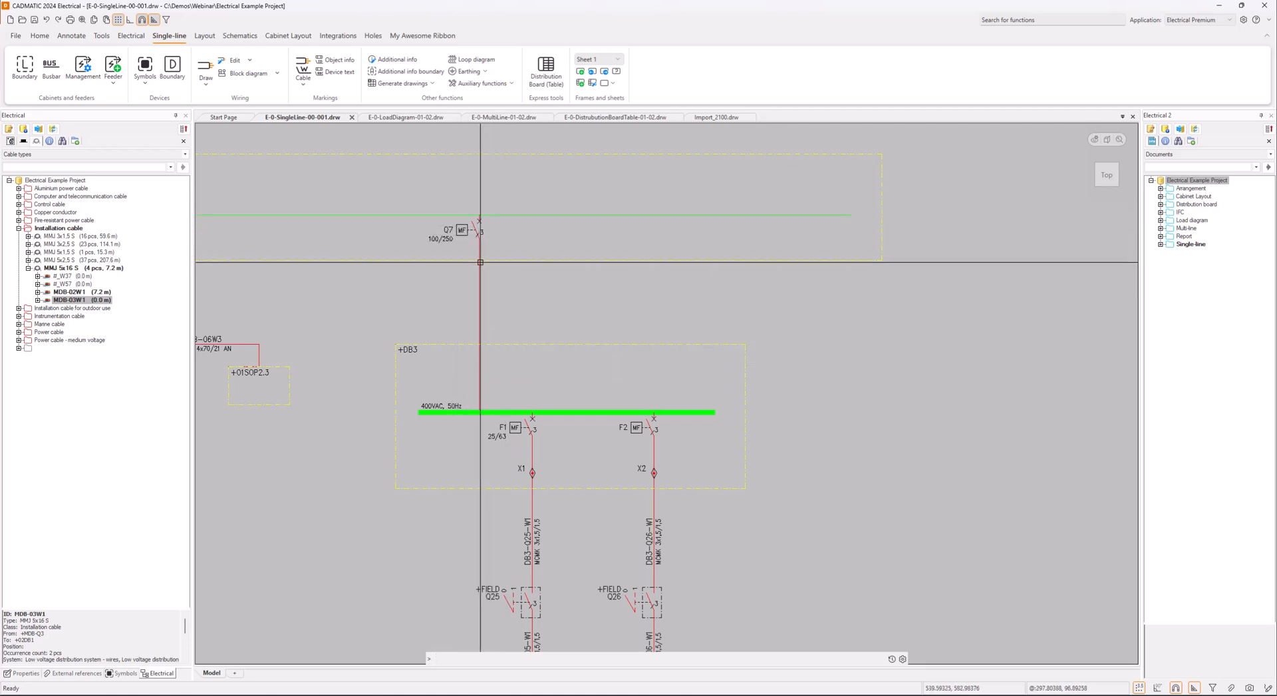
mouse_move(479, 273)
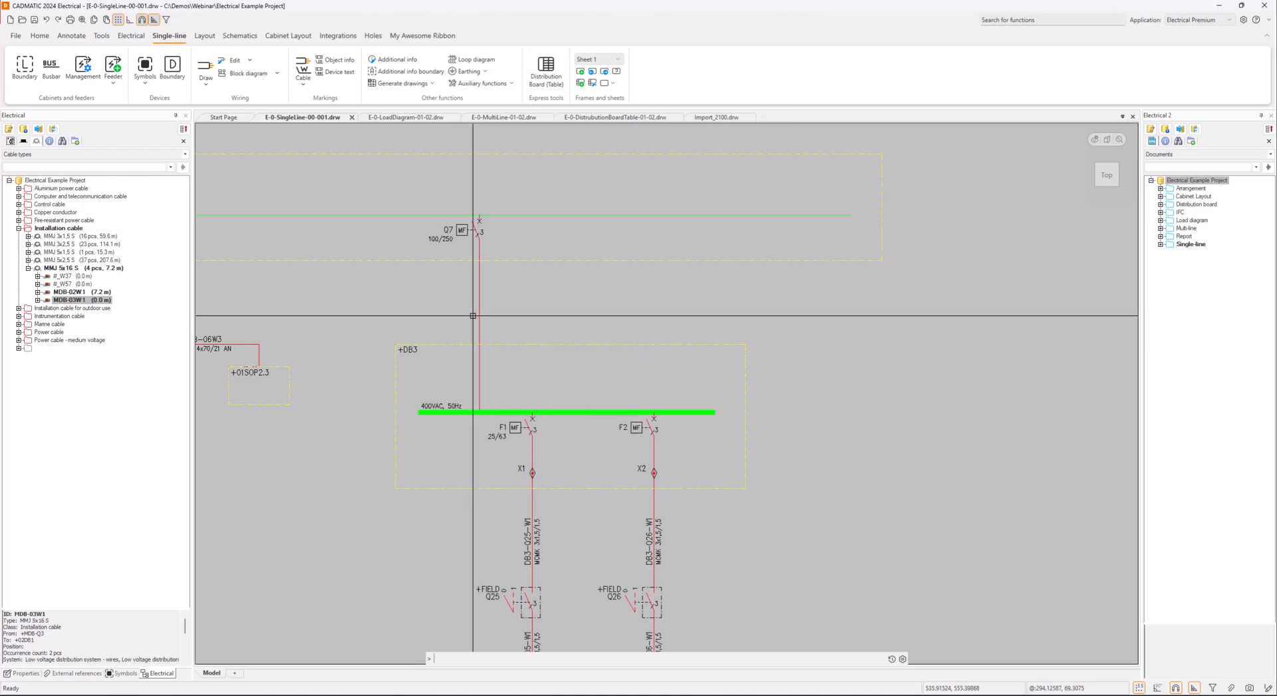
middle_drag(496, 372, 497, 318)
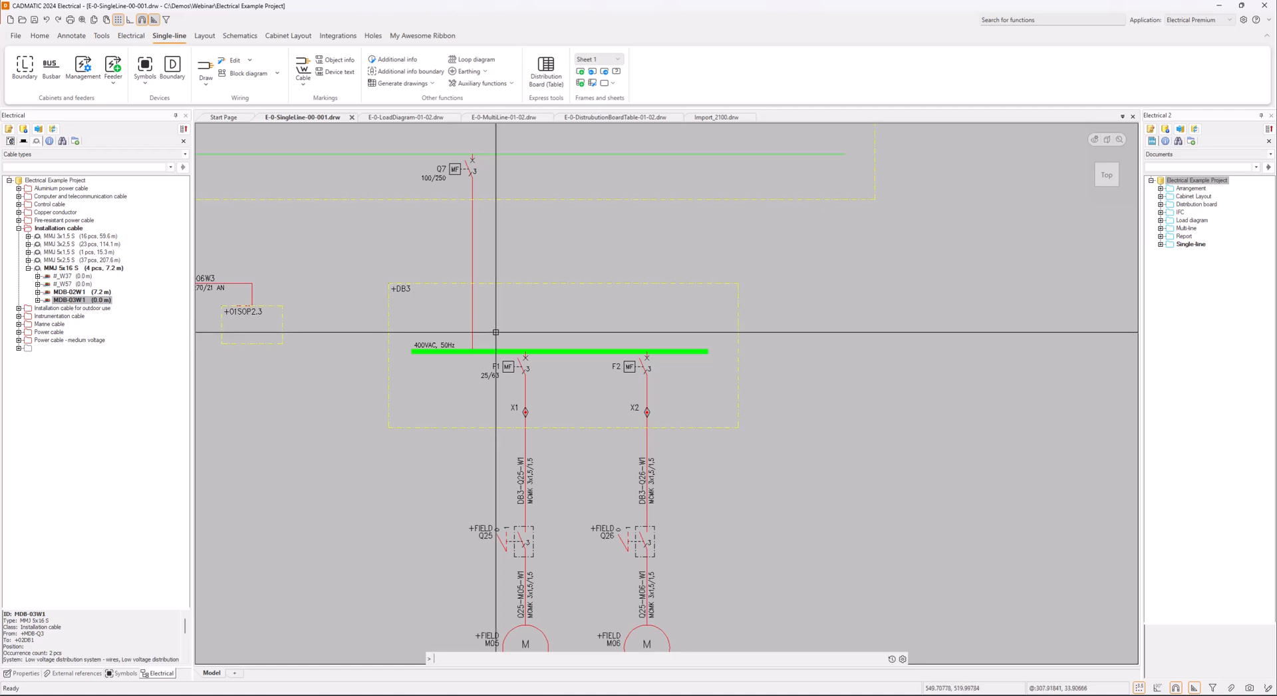
scroll(497, 332, down, 3)
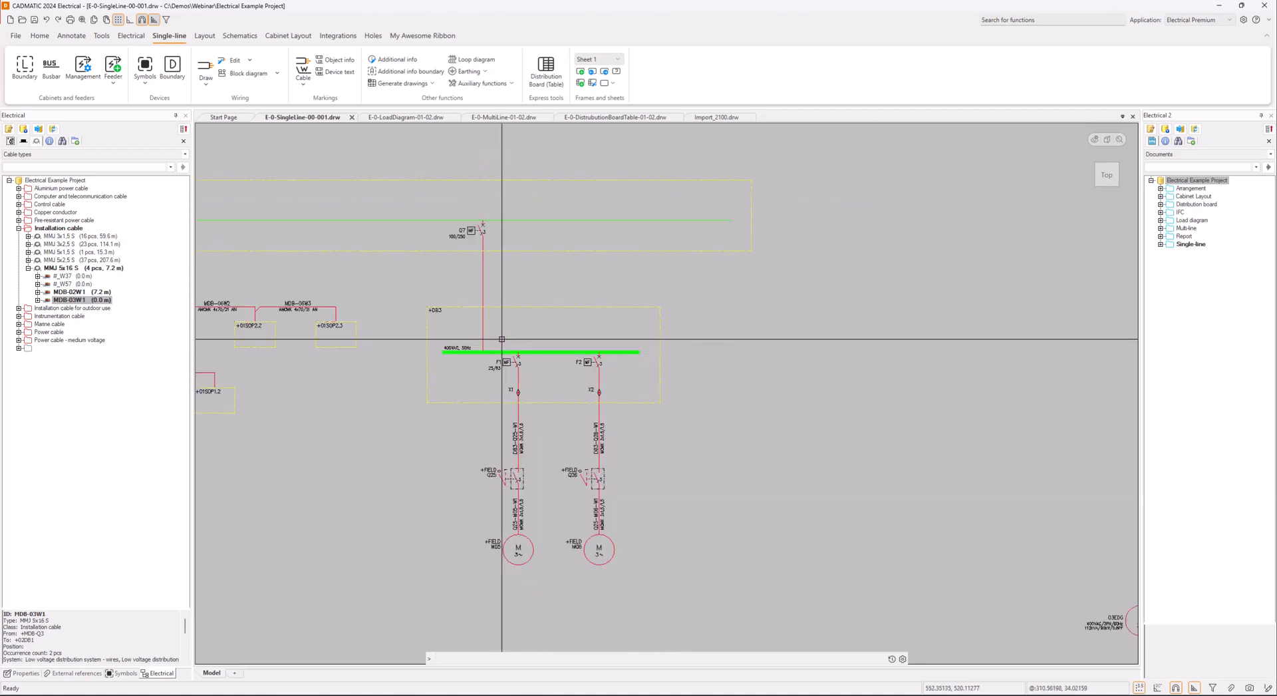
scroll(505, 339, down, 1)
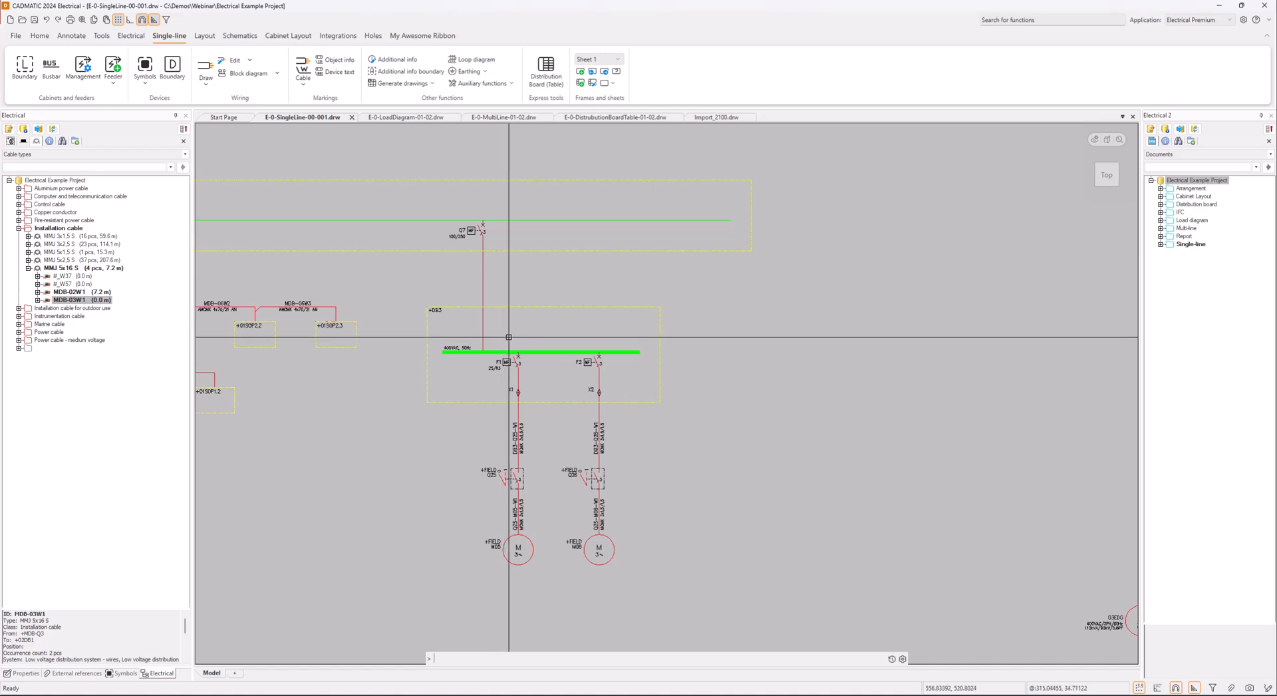
scroll(576, 340, down, 2)
middle_drag(578, 340, 517, 324)
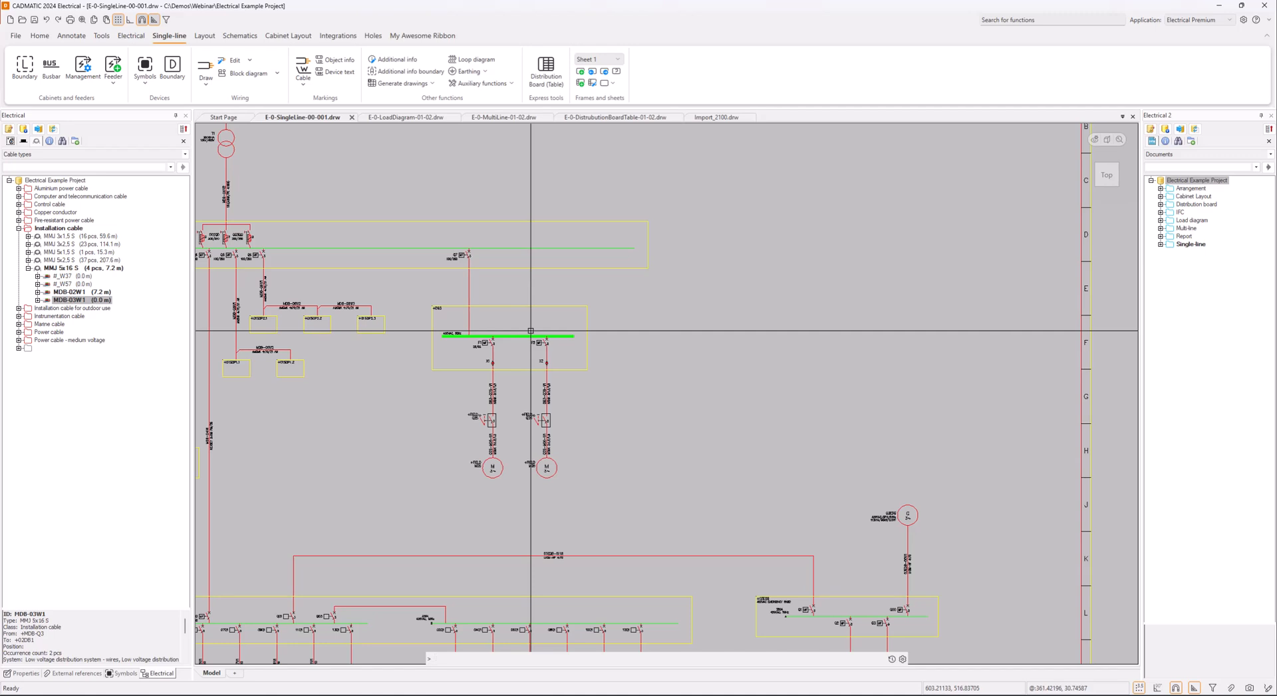
click(24, 141)
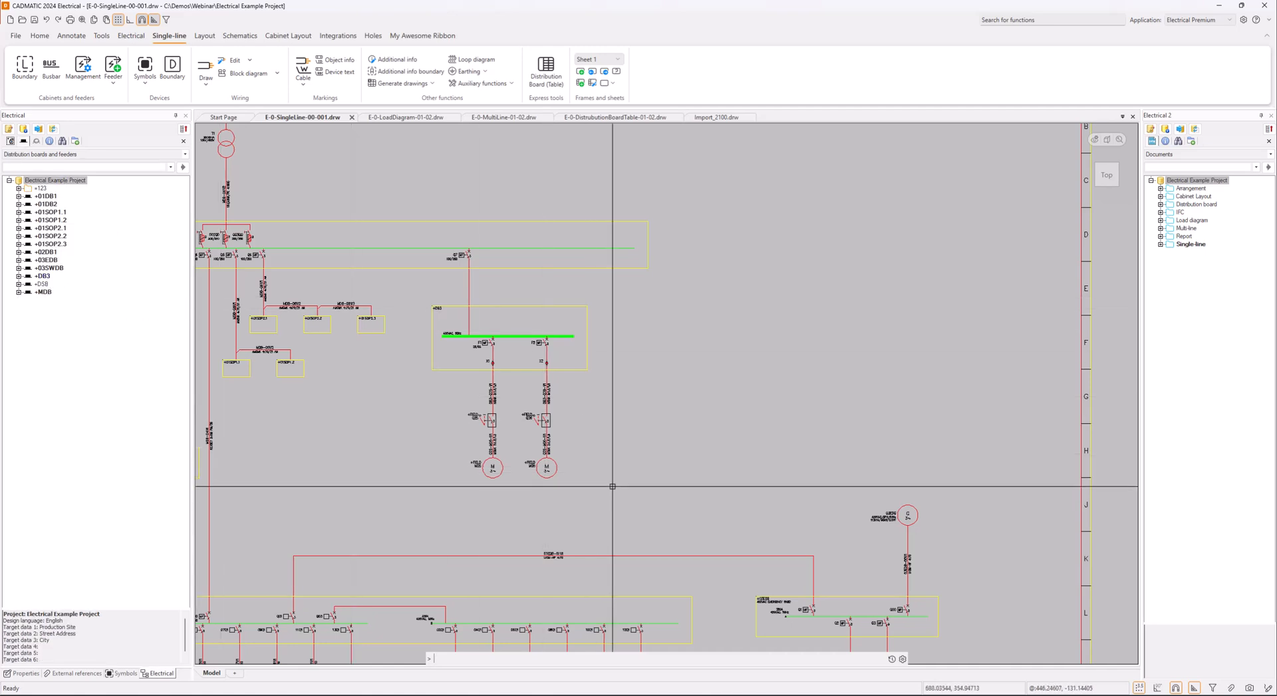
drag(613, 491, 420, 306)
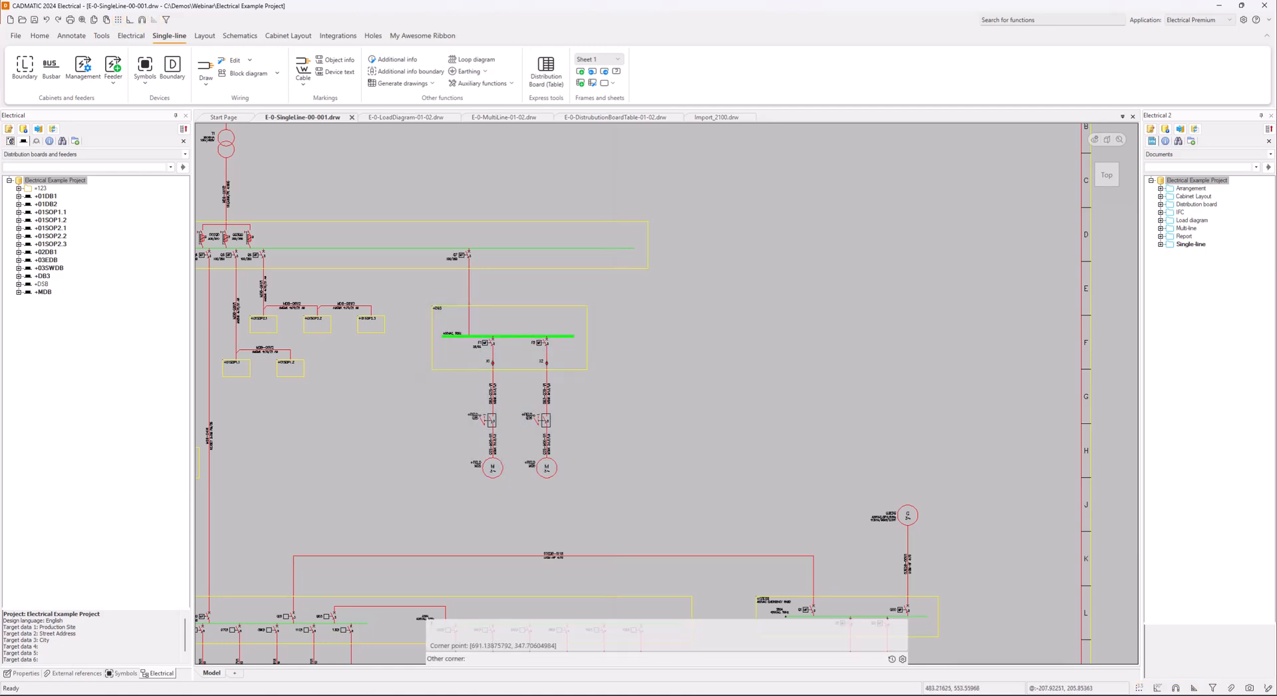
right_click(421, 329)
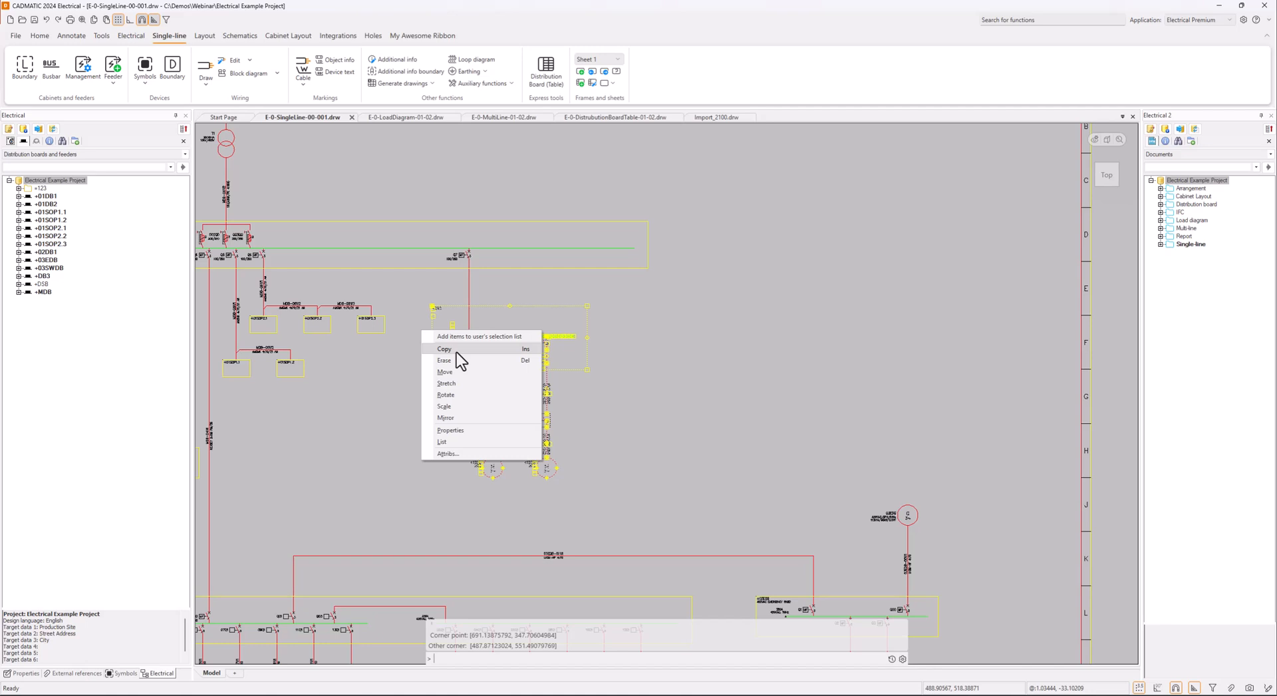
click(444, 349)
click(457, 353)
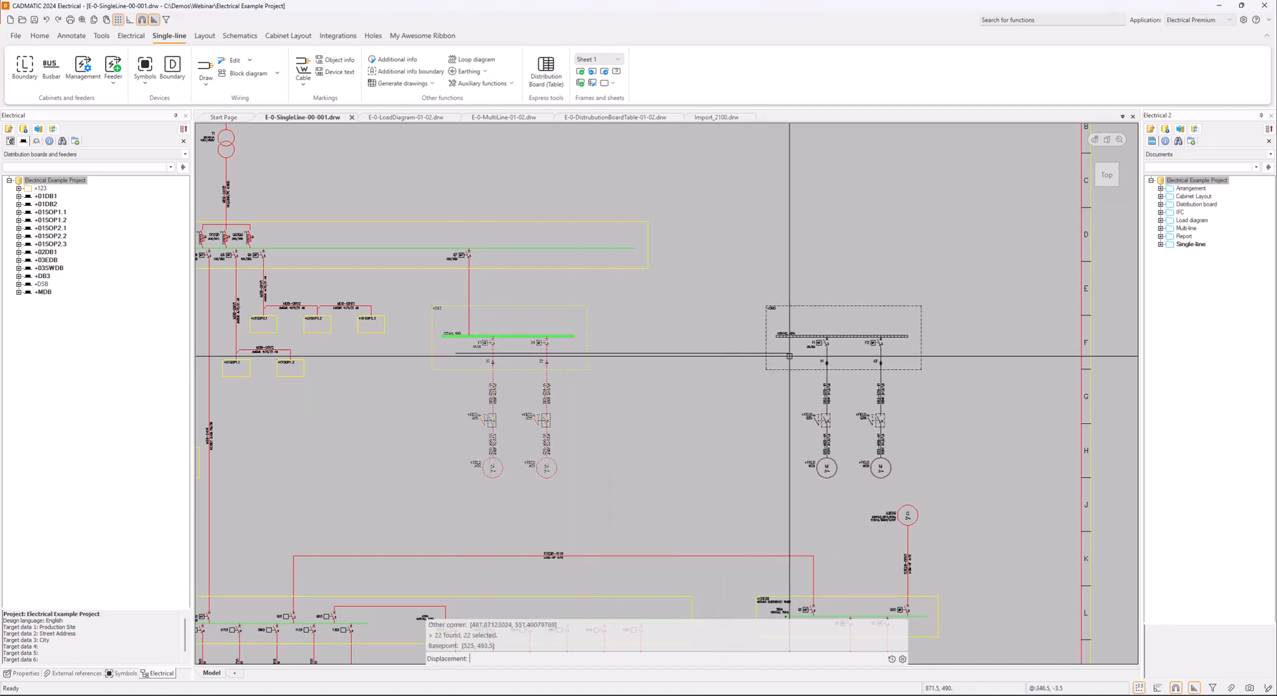
key(Escape)
click(585, 496)
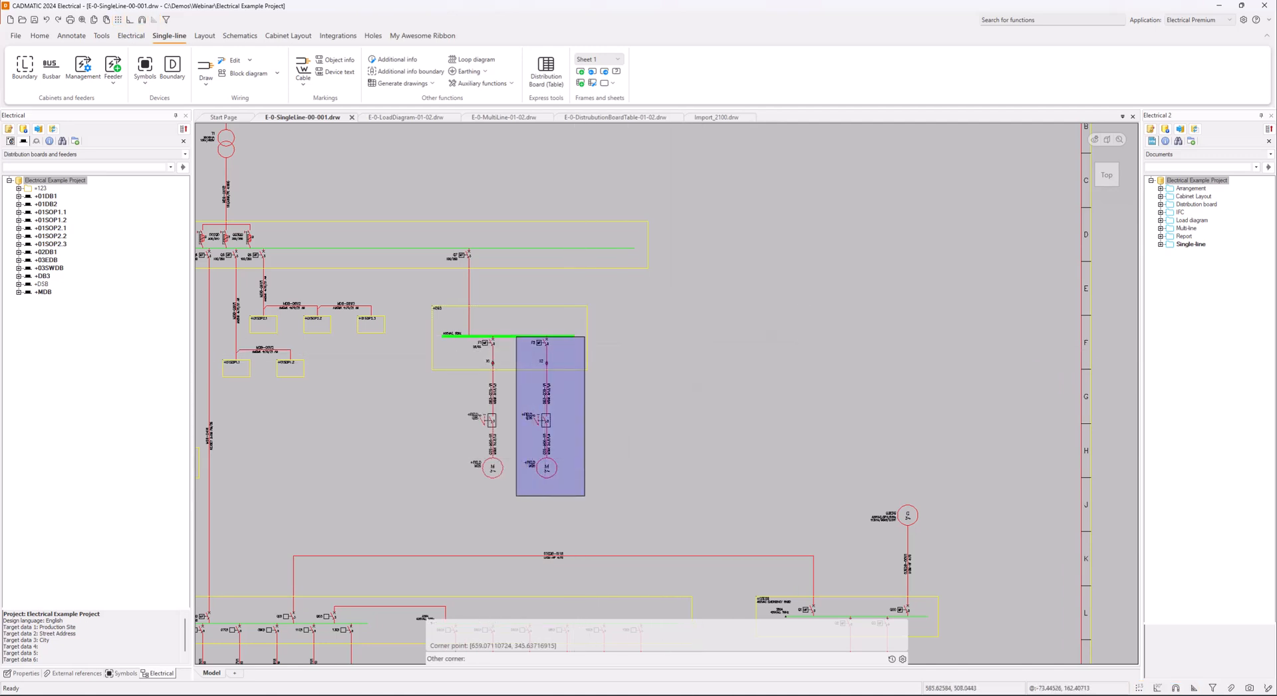
click(517, 336)
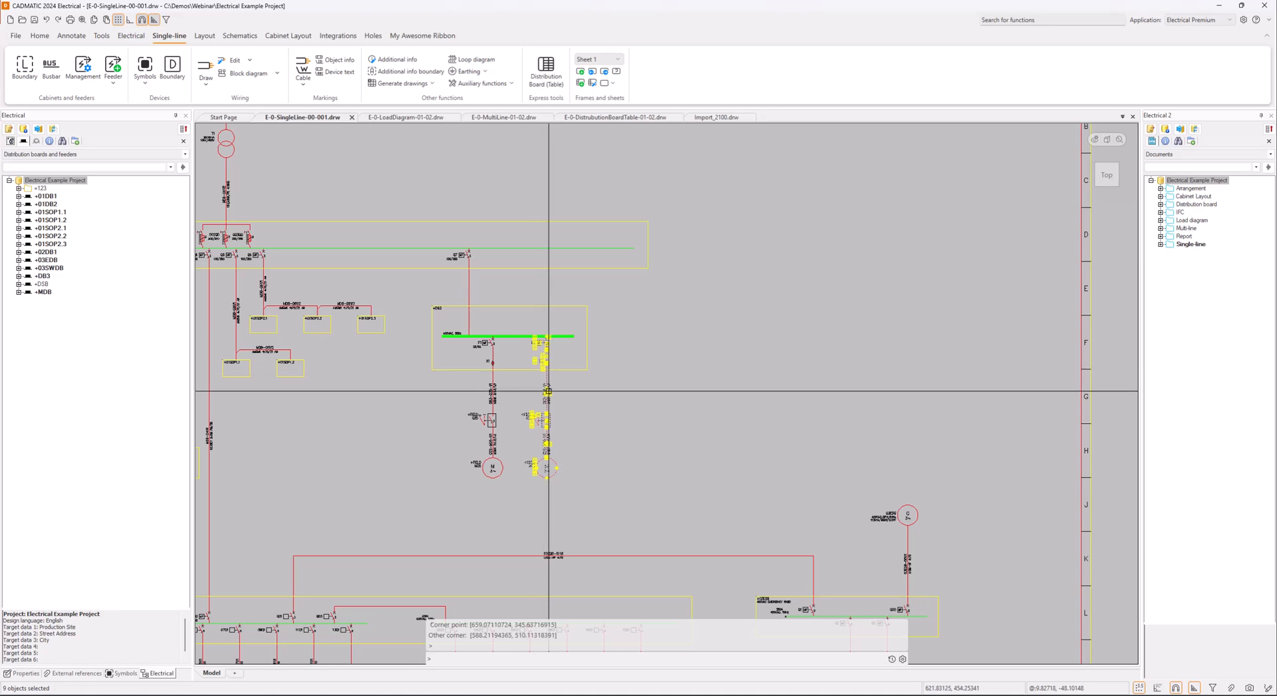
scroll(558, 440, up, 3)
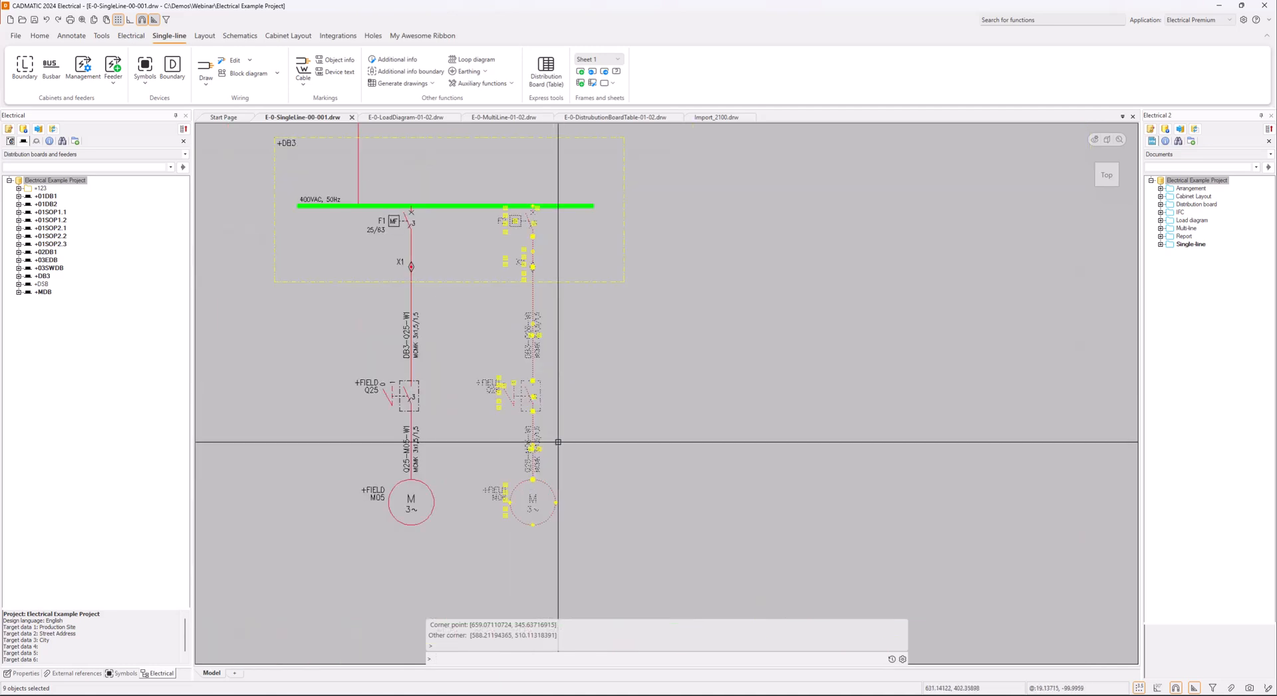
key(Escape)
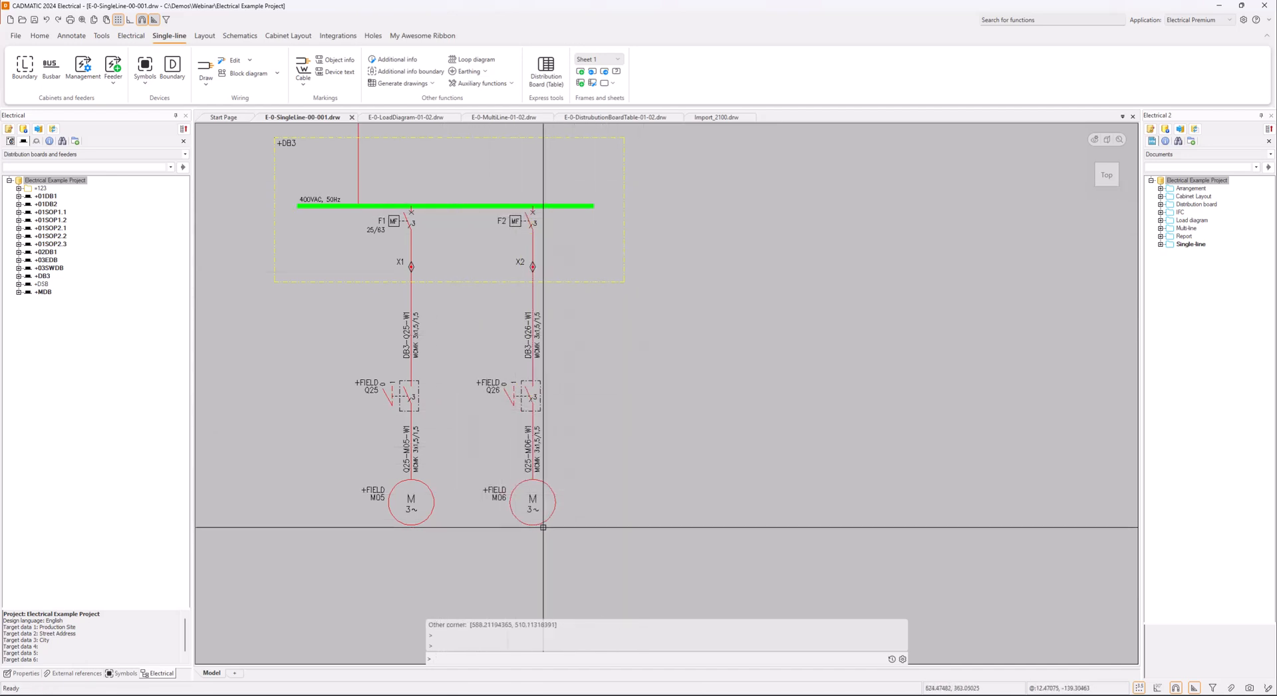
Copy distribution board +DB3 in the project tree, including all its device, board and feeder information
scroll(630, 429, down, 5)
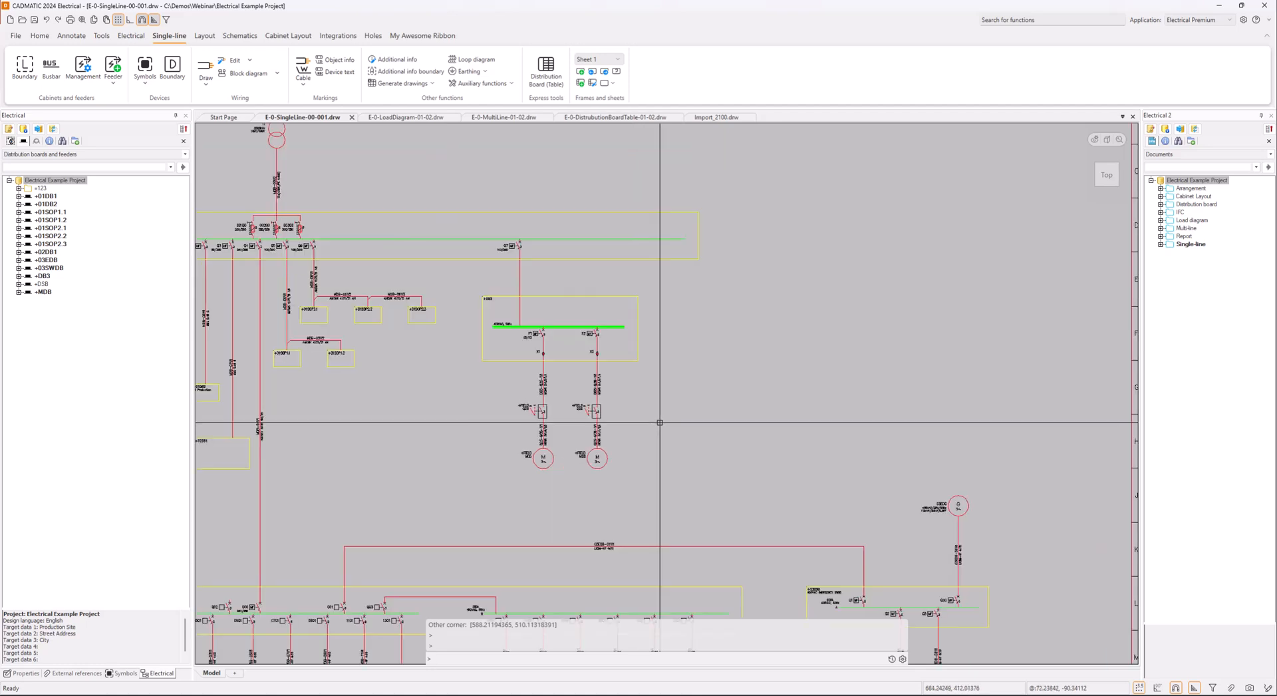
middle_drag(664, 428, 607, 444)
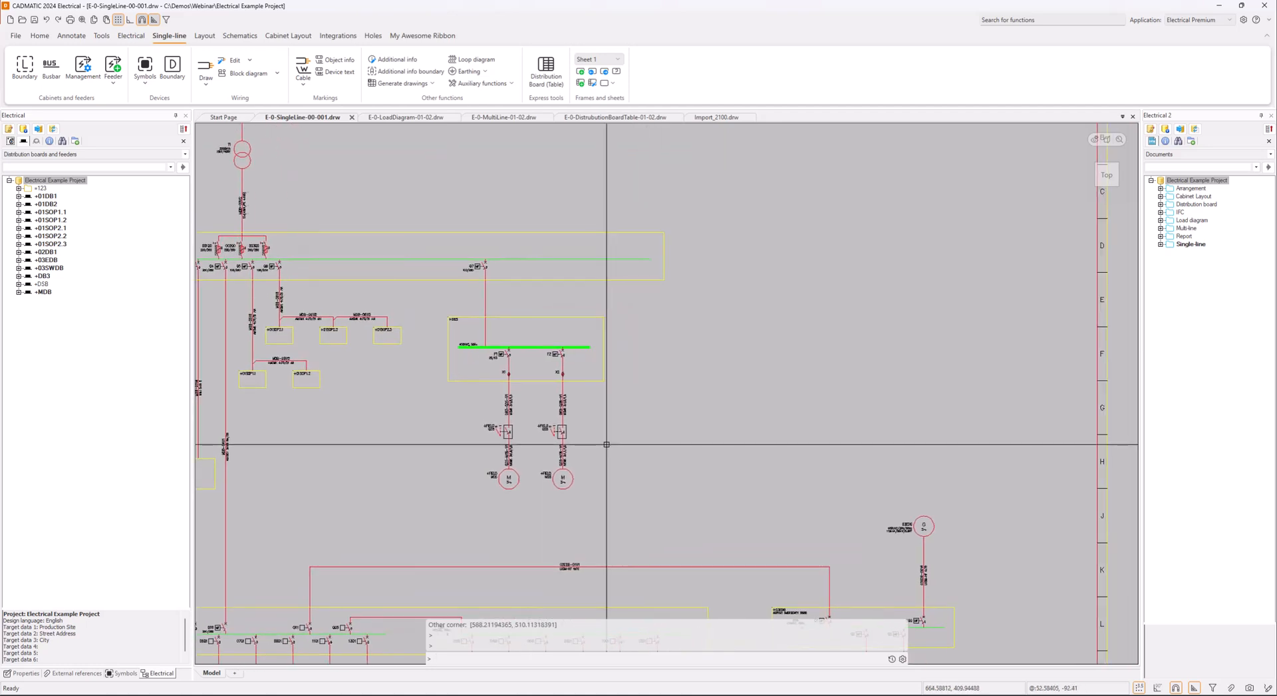
right_click(43, 283)
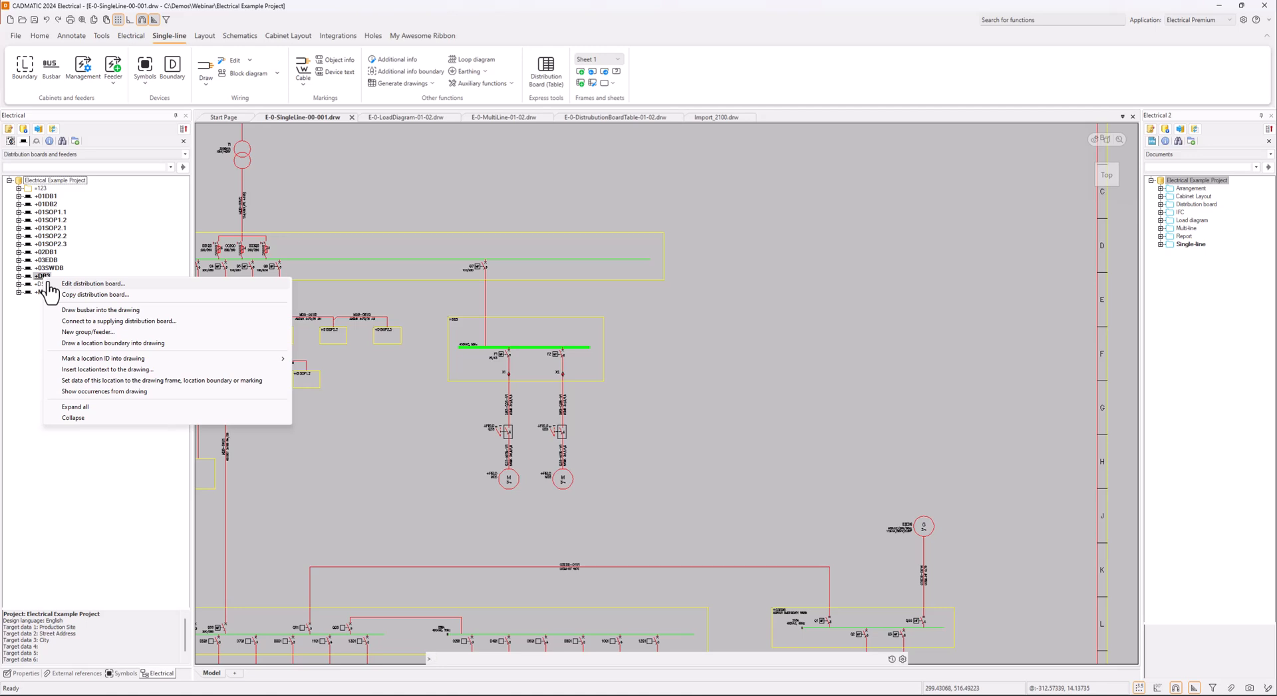
click(80, 294)
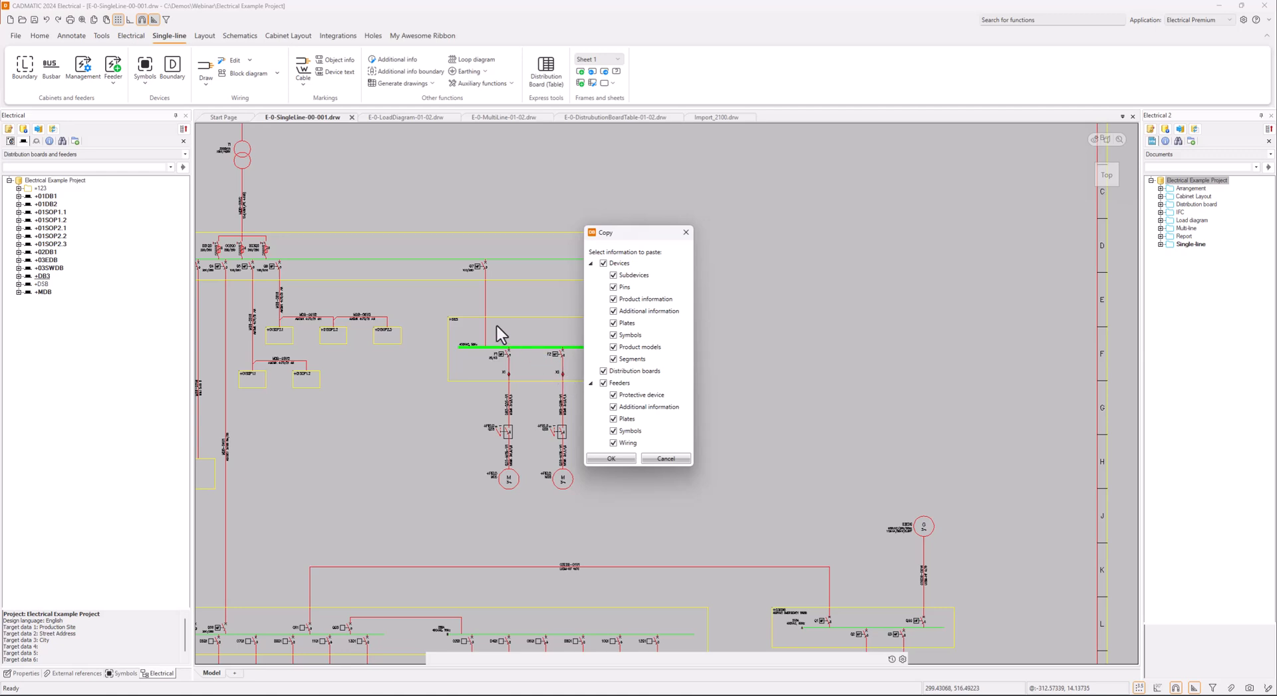
click(609, 457)
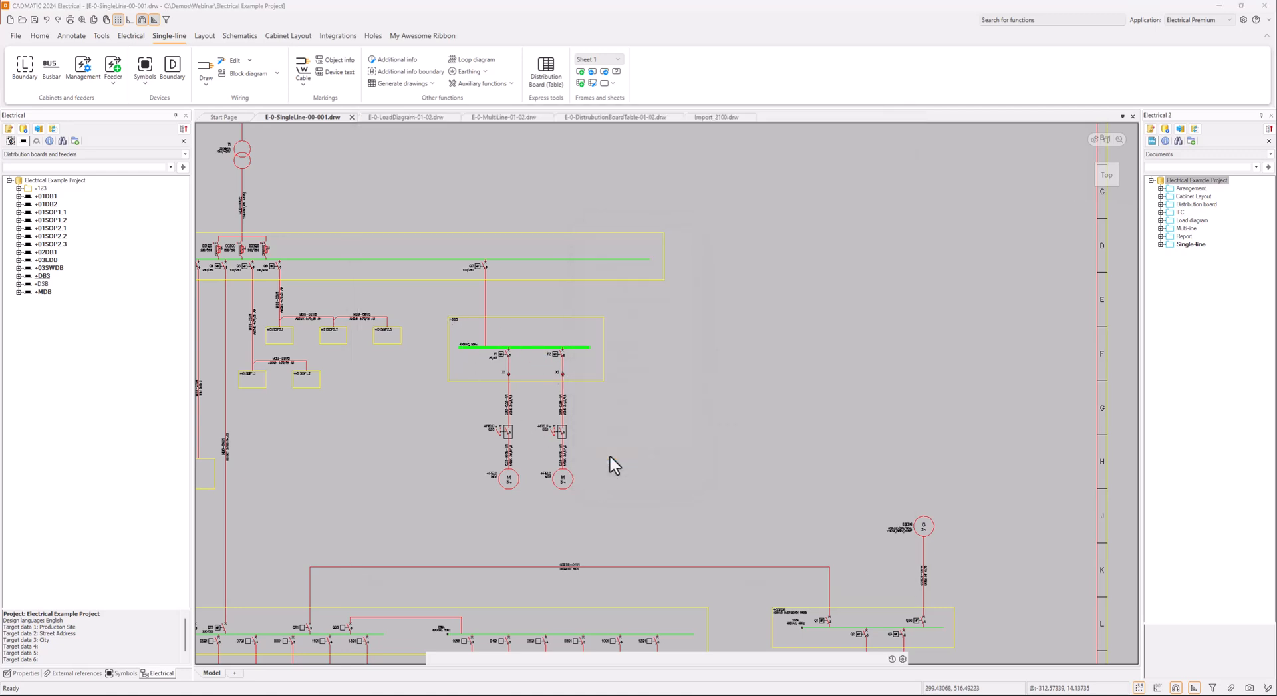
Set the copied distribution board's electrical position to DB4 and accept its properties
drag(2, 114, 591, 102)
double_click(329, 157)
click(335, 156)
key(BackSpace)
key(BackSpace)
key(BackSpace)
key(BackSpace)
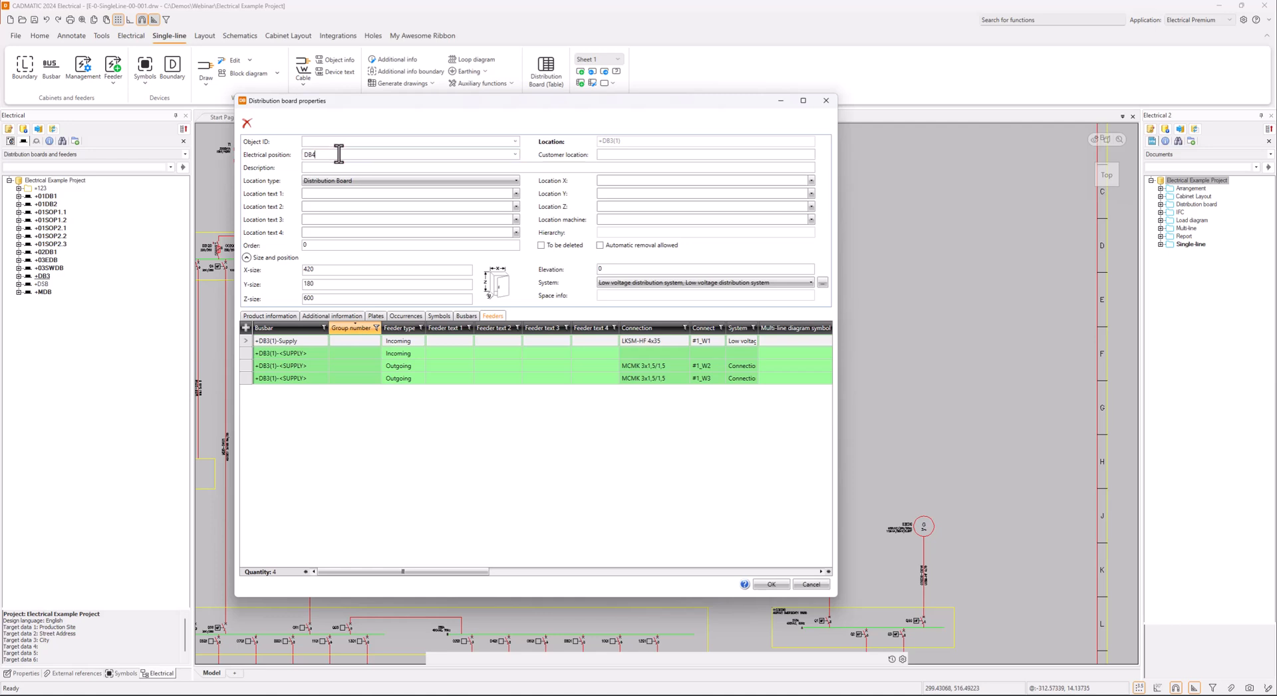
click(346, 167)
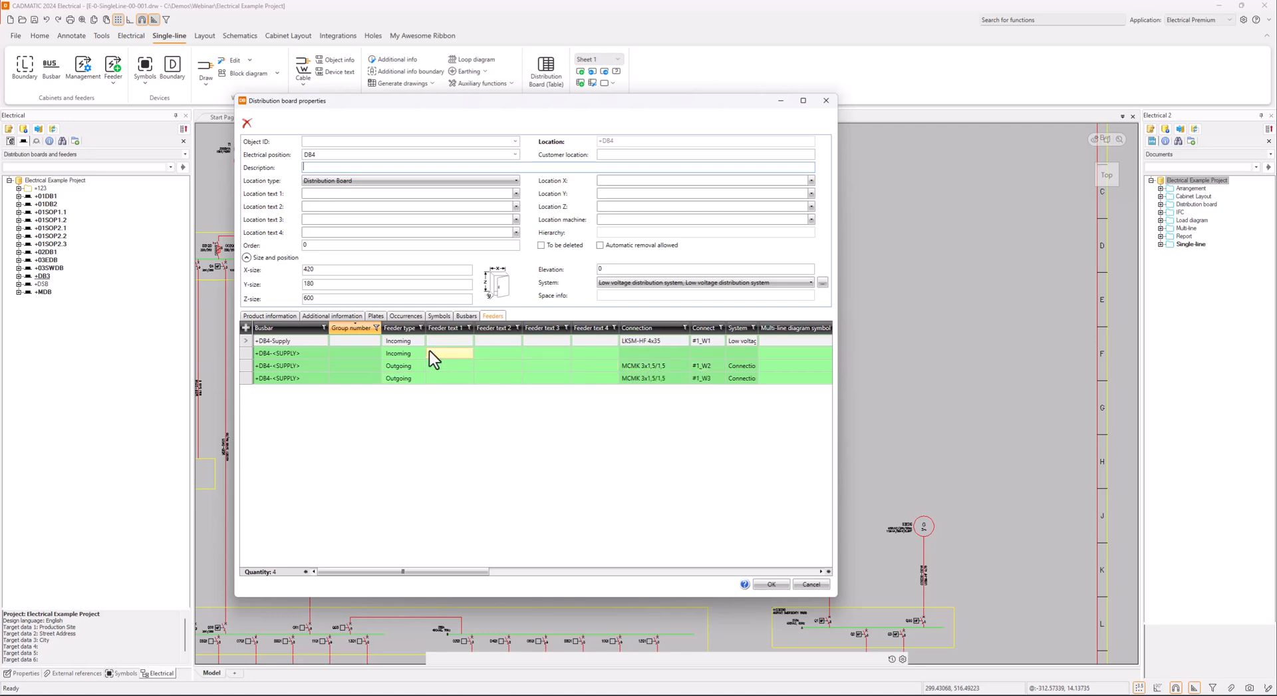
click(771, 584)
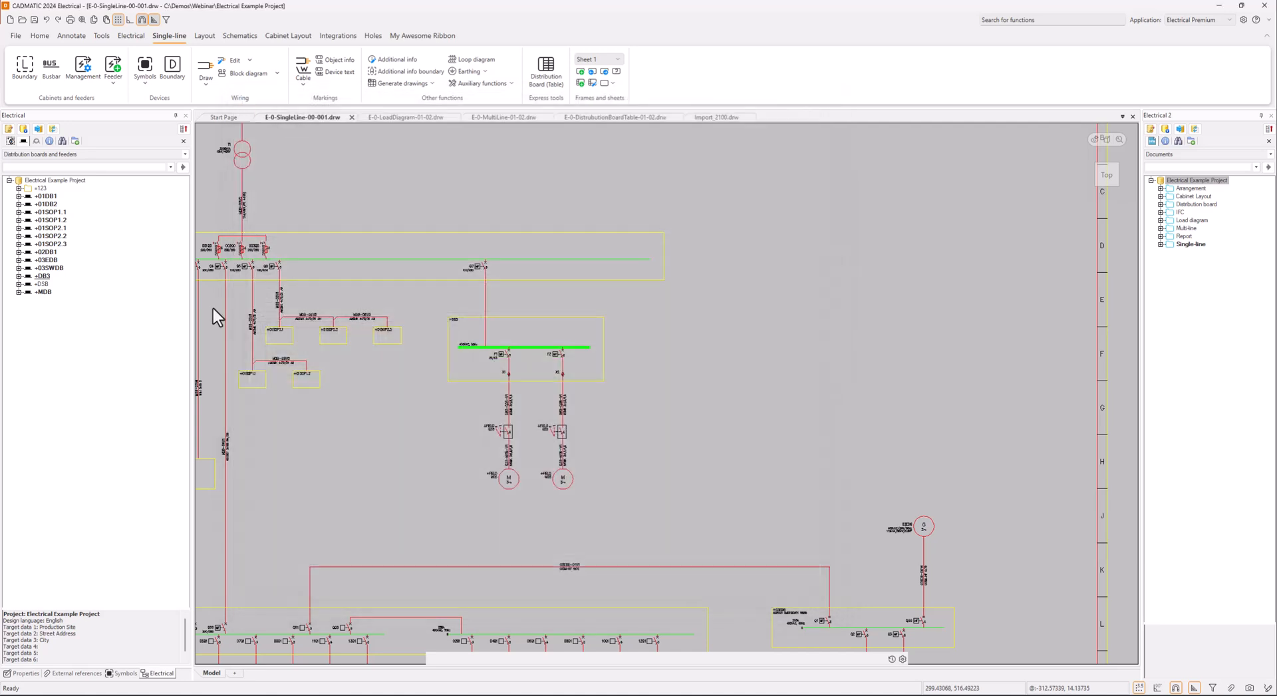
Expand the +DB4 board in the project tree and open the drawing settings for its <SUPPLY> busbar
click(42, 300)
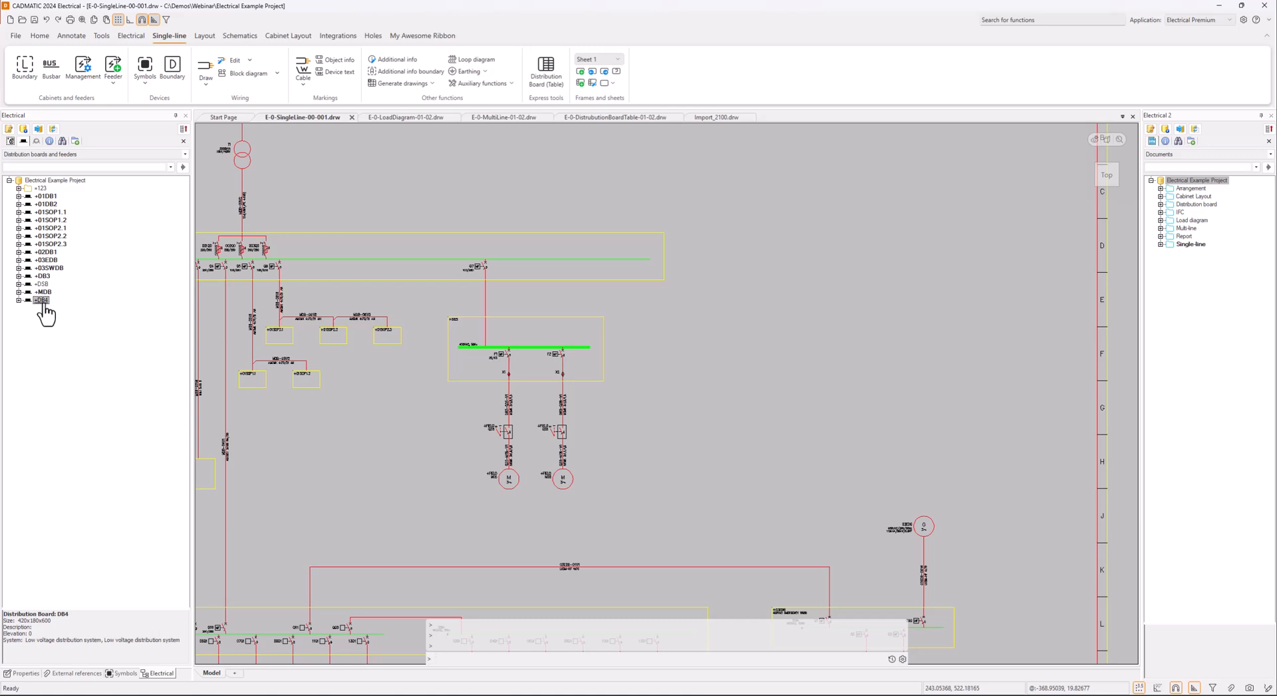
click(18, 300)
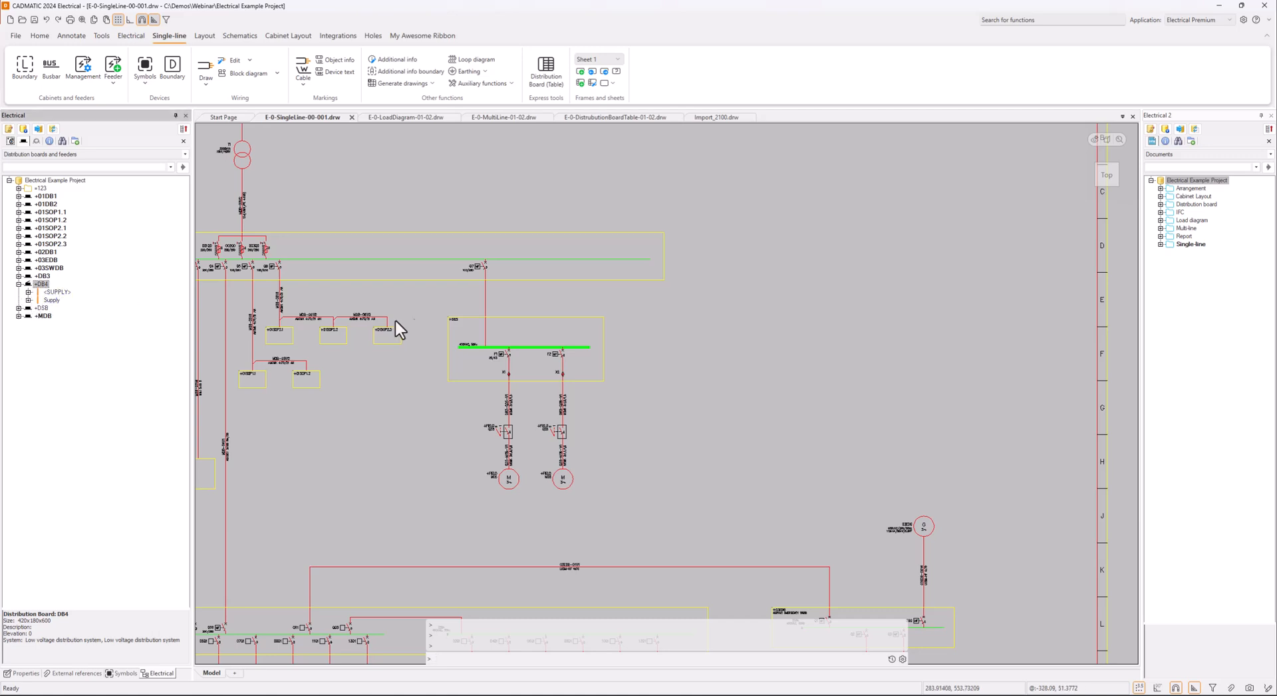
scroll(467, 320, up, 2)
middle_drag(670, 380, 571, 336)
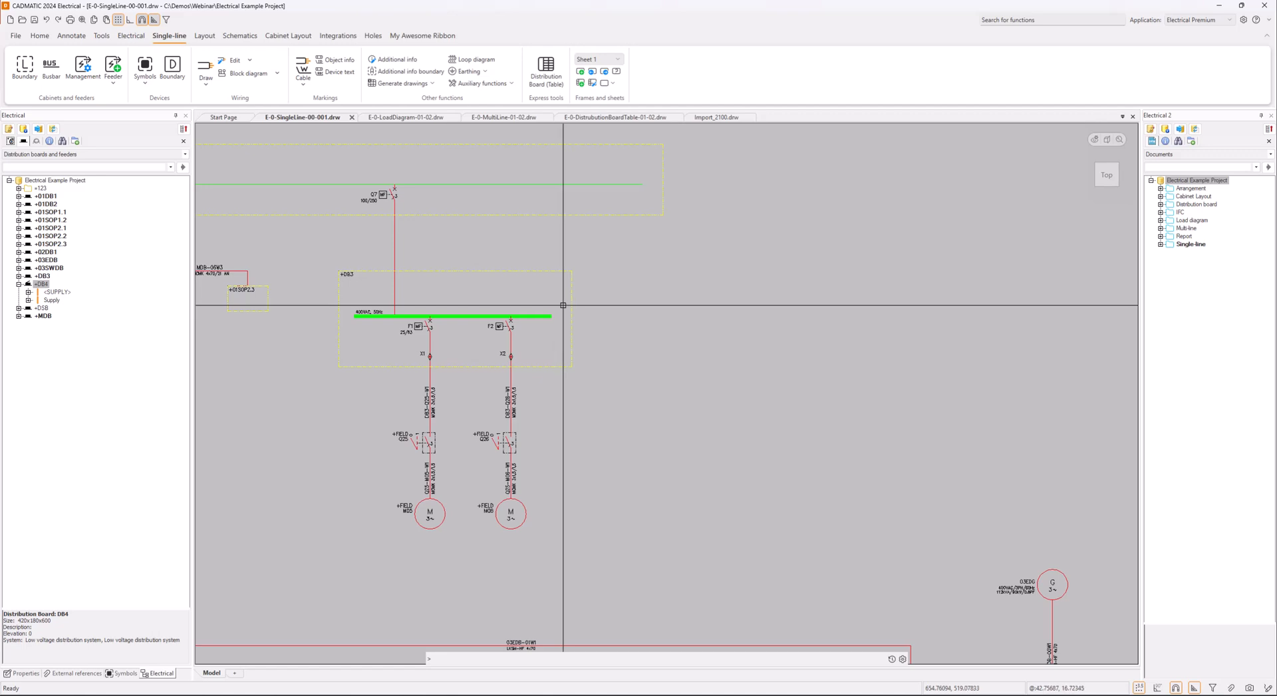
right_click(54, 294)
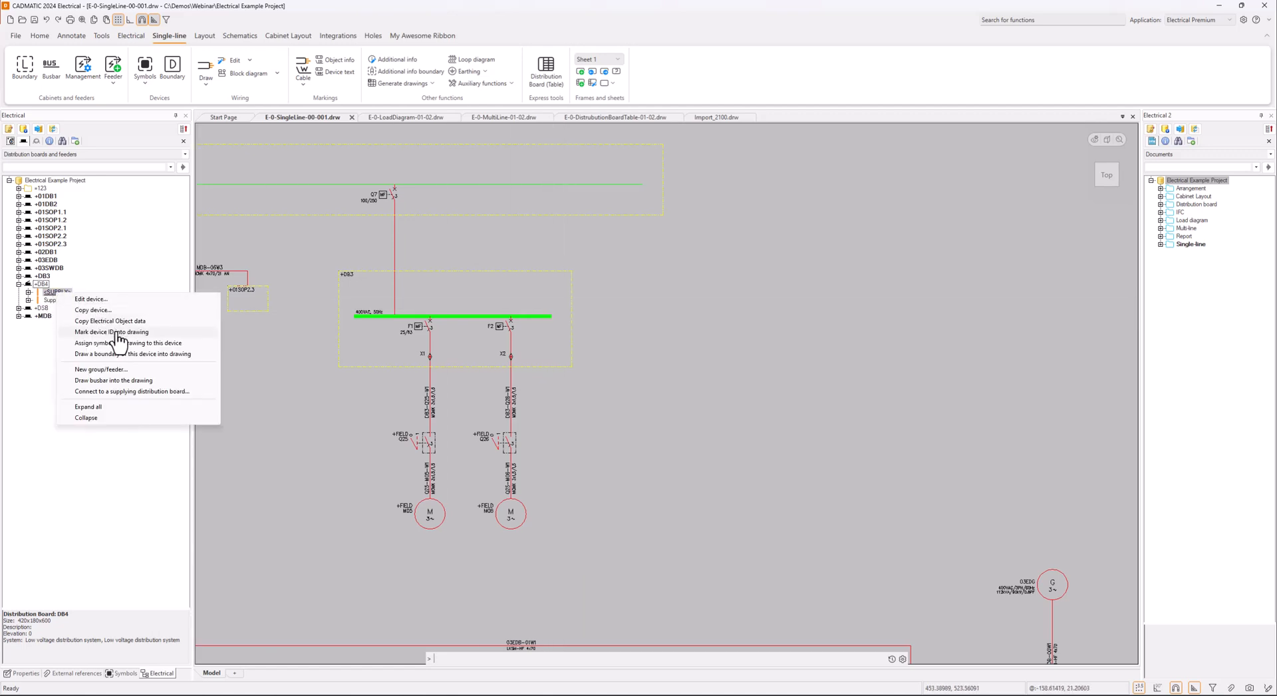
click(100, 280)
right_click(66, 294)
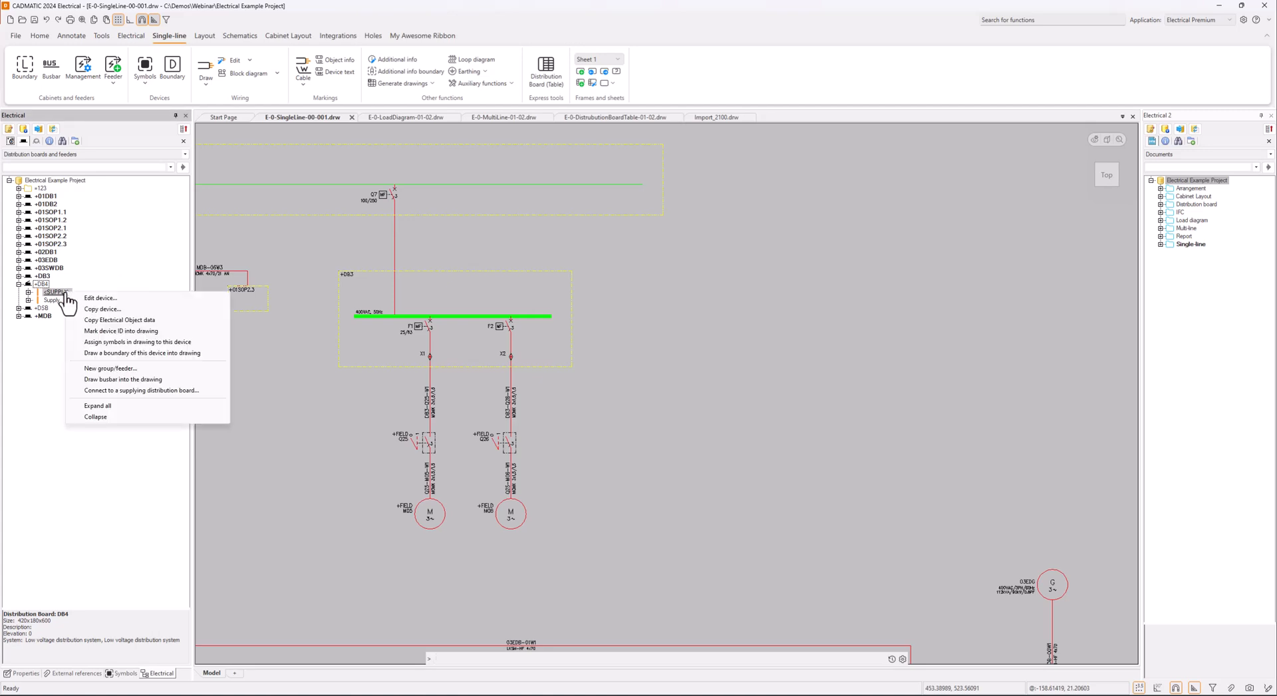
click(137, 379)
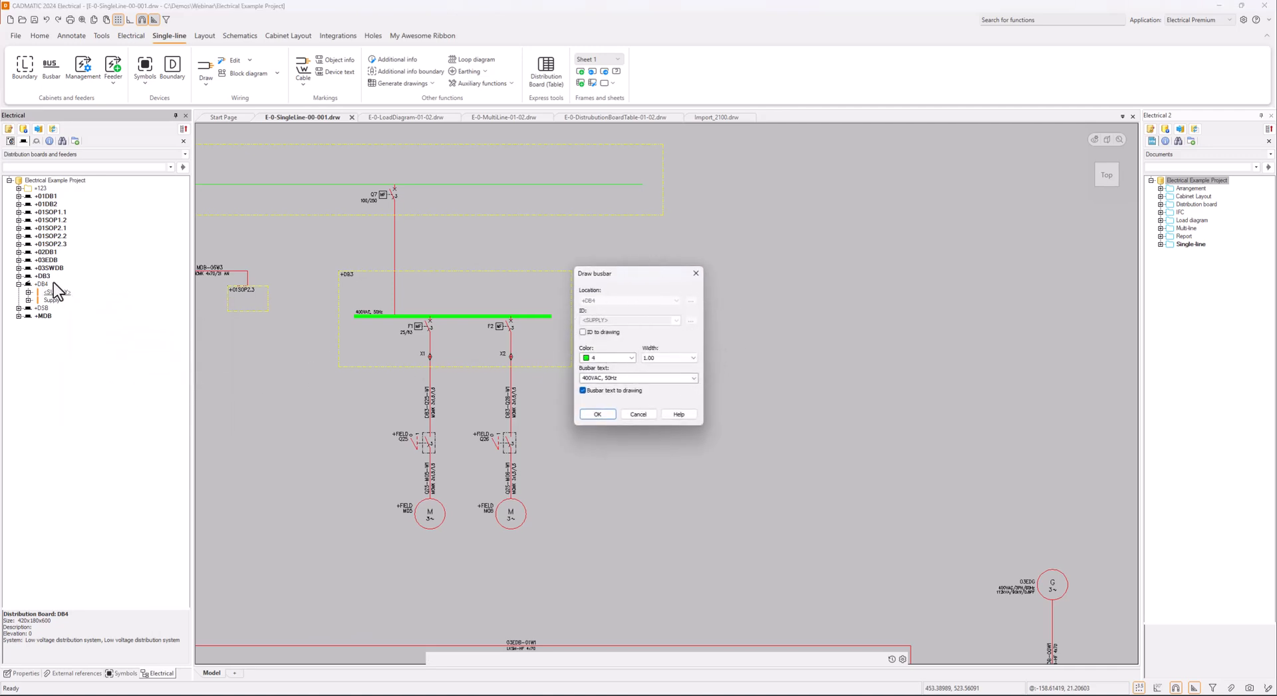
Draw the <SUPPLY> busbar about 7 units long to the right of +DB3, using color 4, width 1.00 and the text 400VAC, 50Hz
click(632, 360)
click(633, 359)
click(687, 369)
click(685, 362)
click(598, 415)
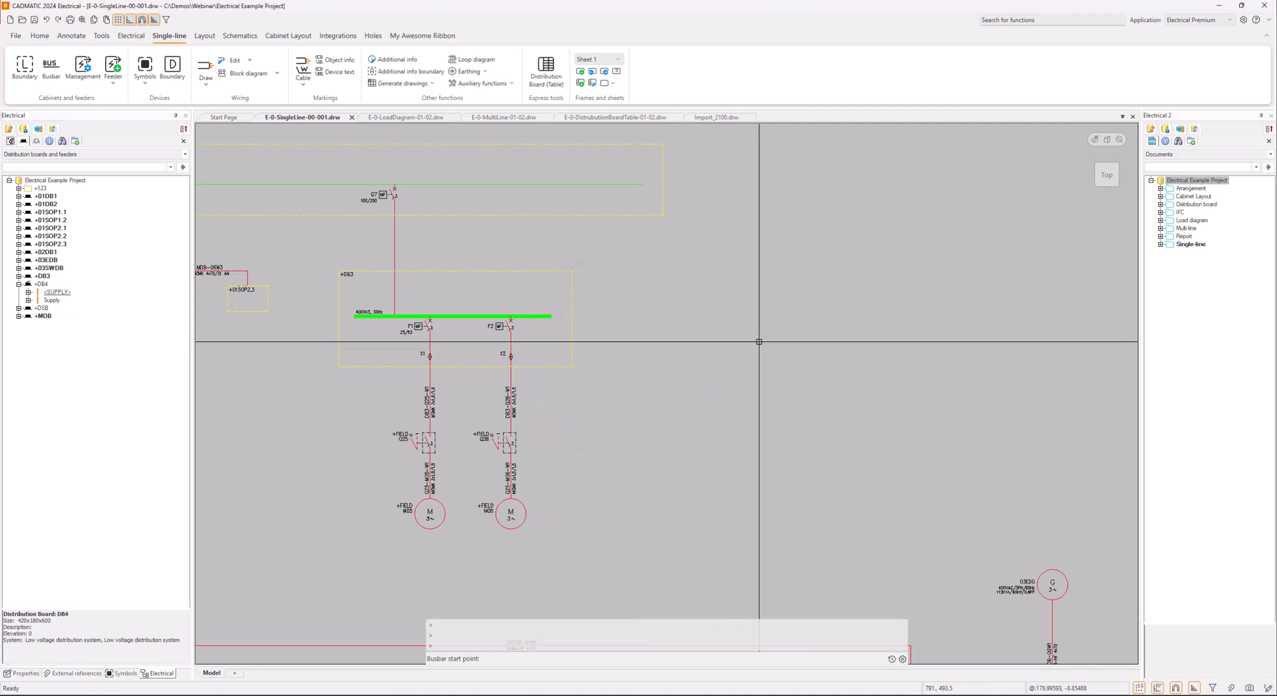
click(769, 316)
click(779, 316)
key(Return)
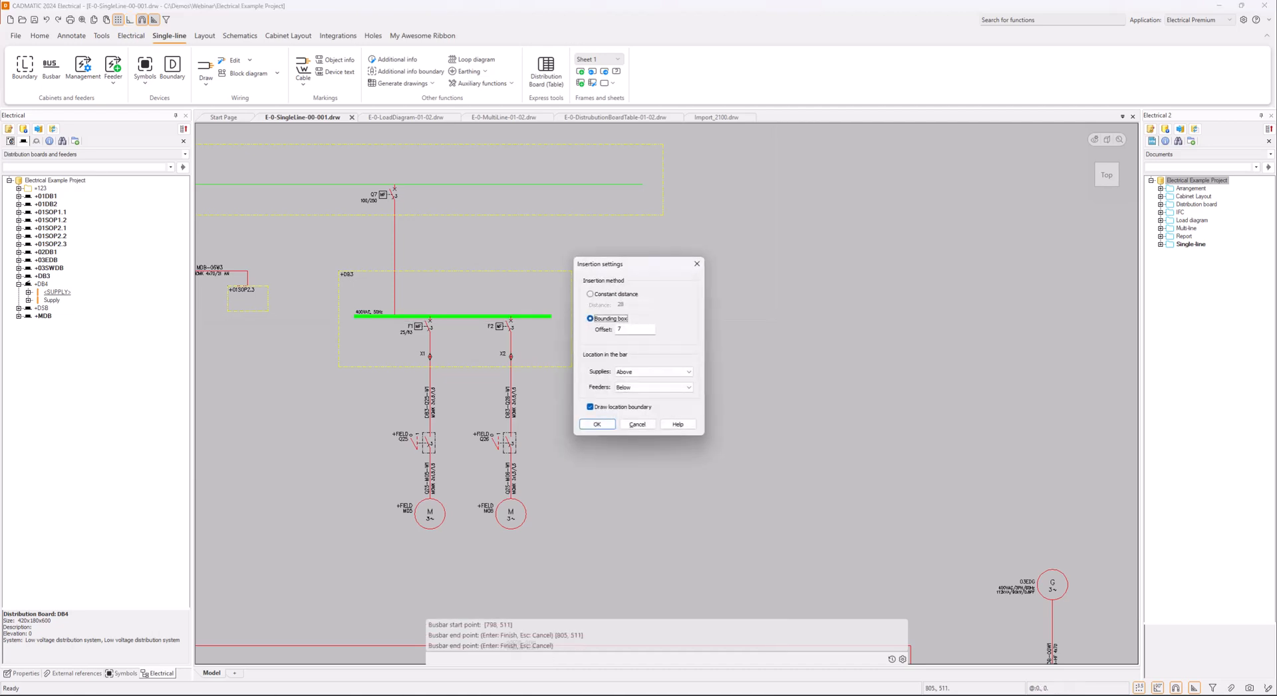
Insert +DB4's supply and feeders at a constant distance of 28, supplies above and feeders below the busbar, with a location boundary
click(591, 294)
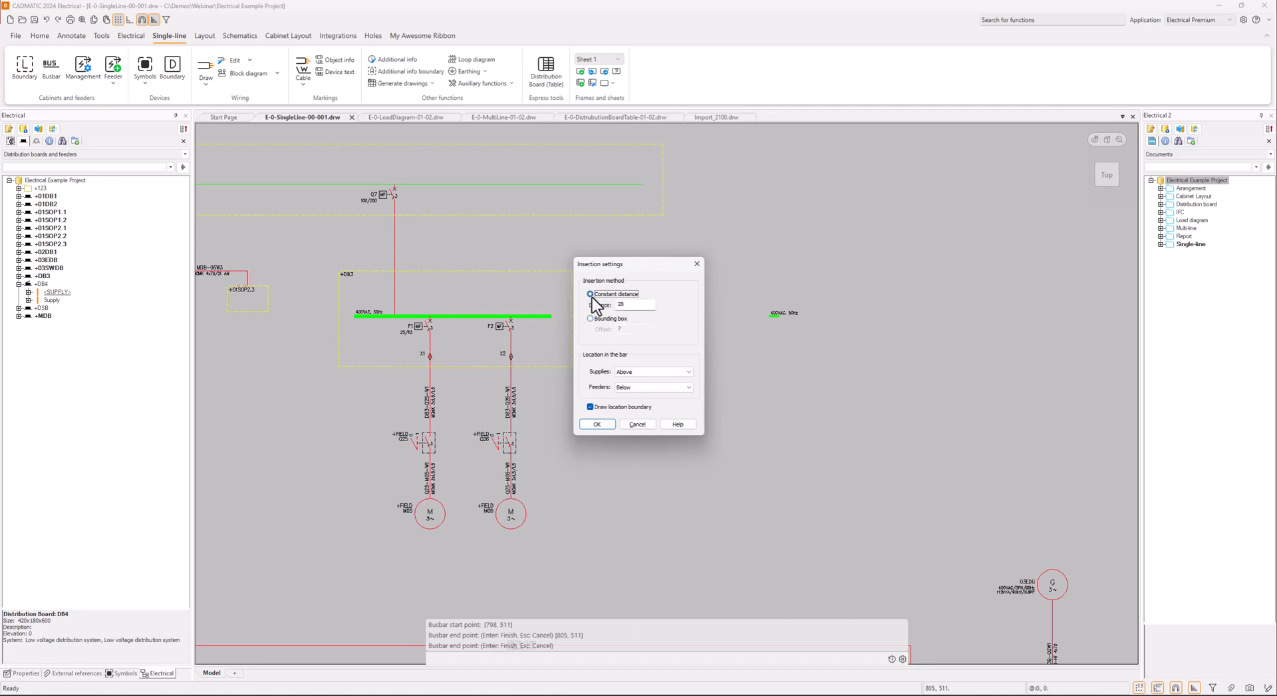
click(590, 318)
click(590, 294)
click(688, 373)
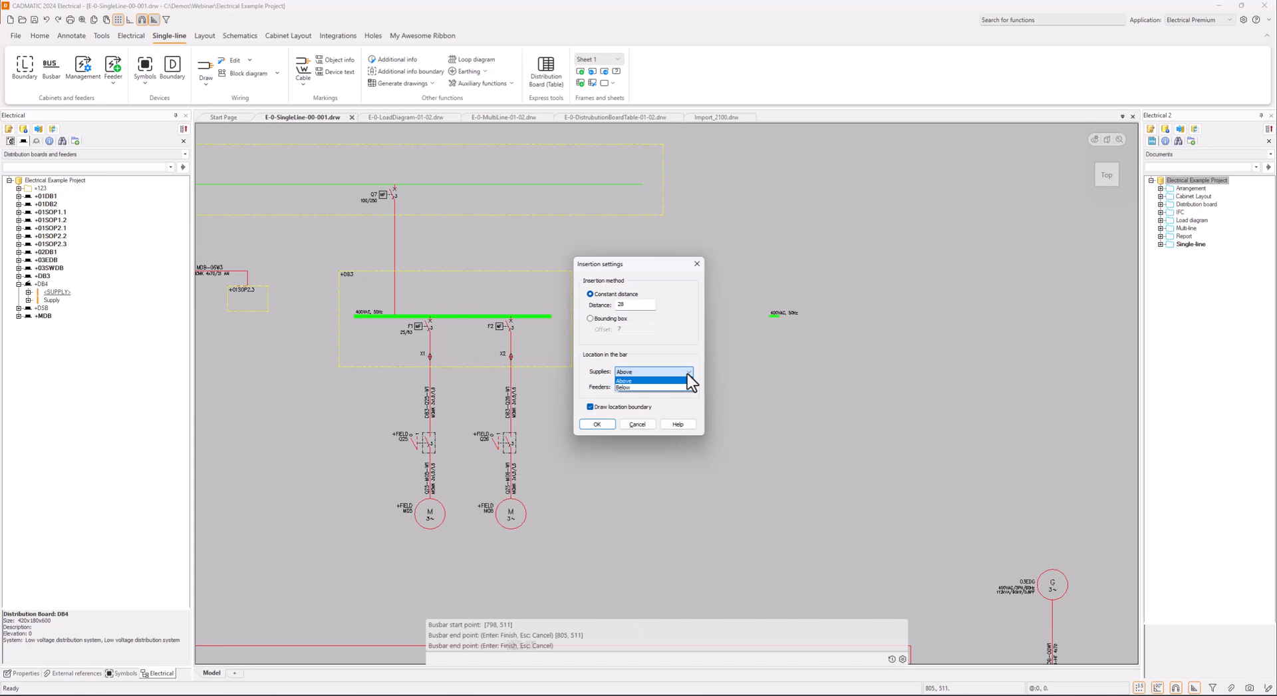
click(688, 375)
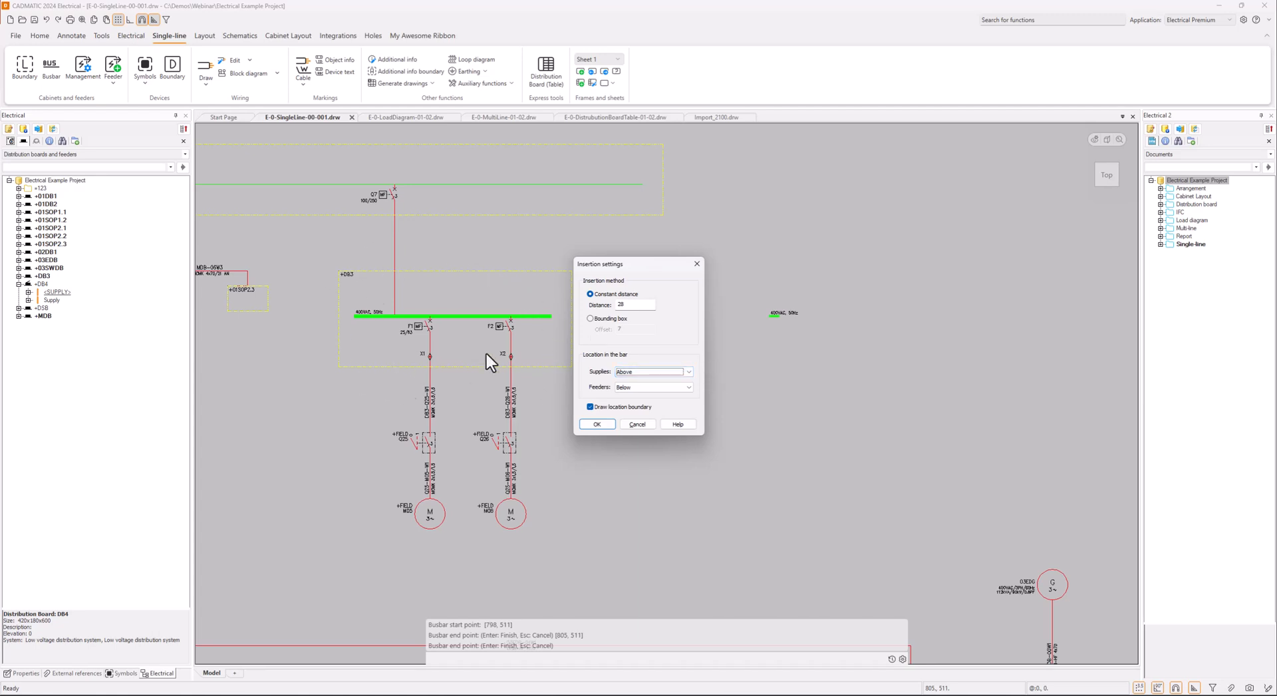
click(674, 389)
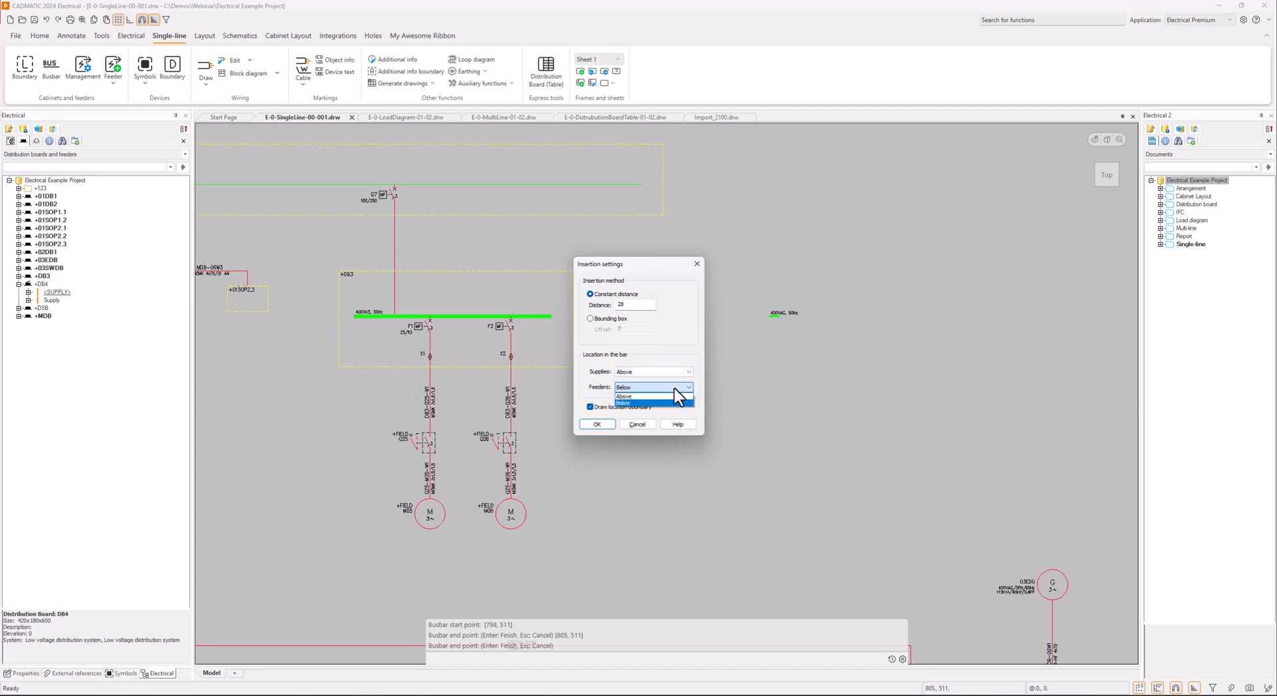
click(674, 388)
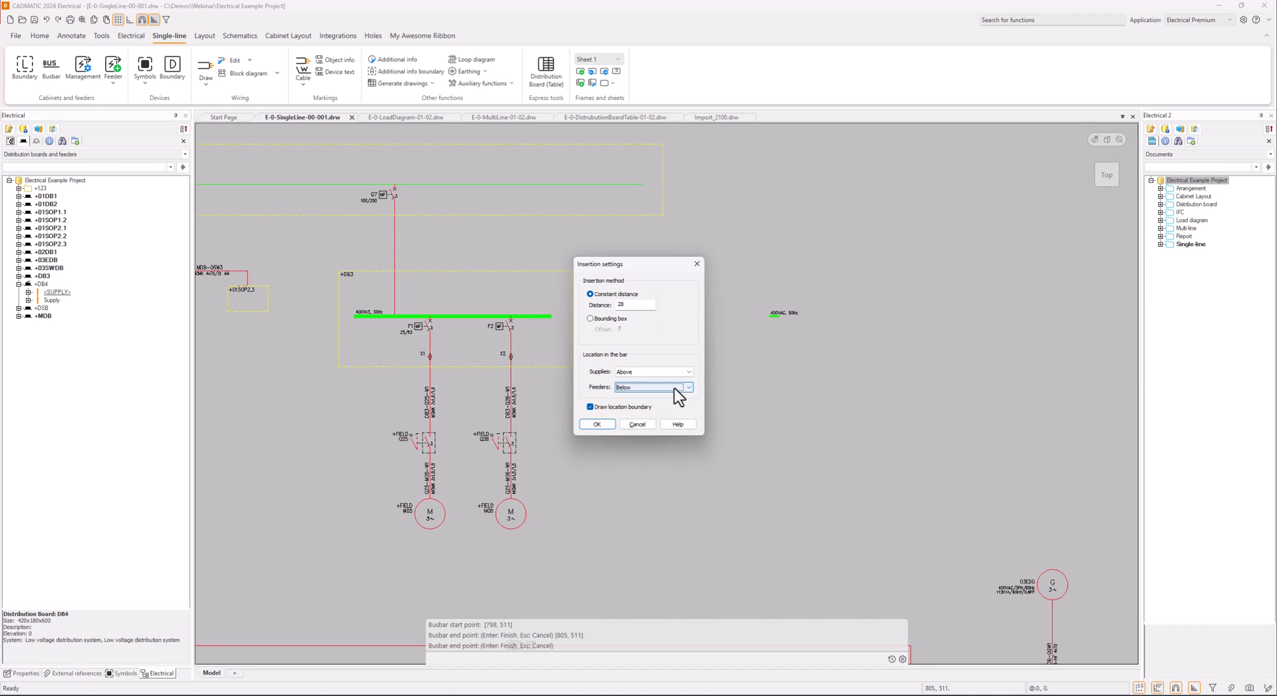
click(596, 424)
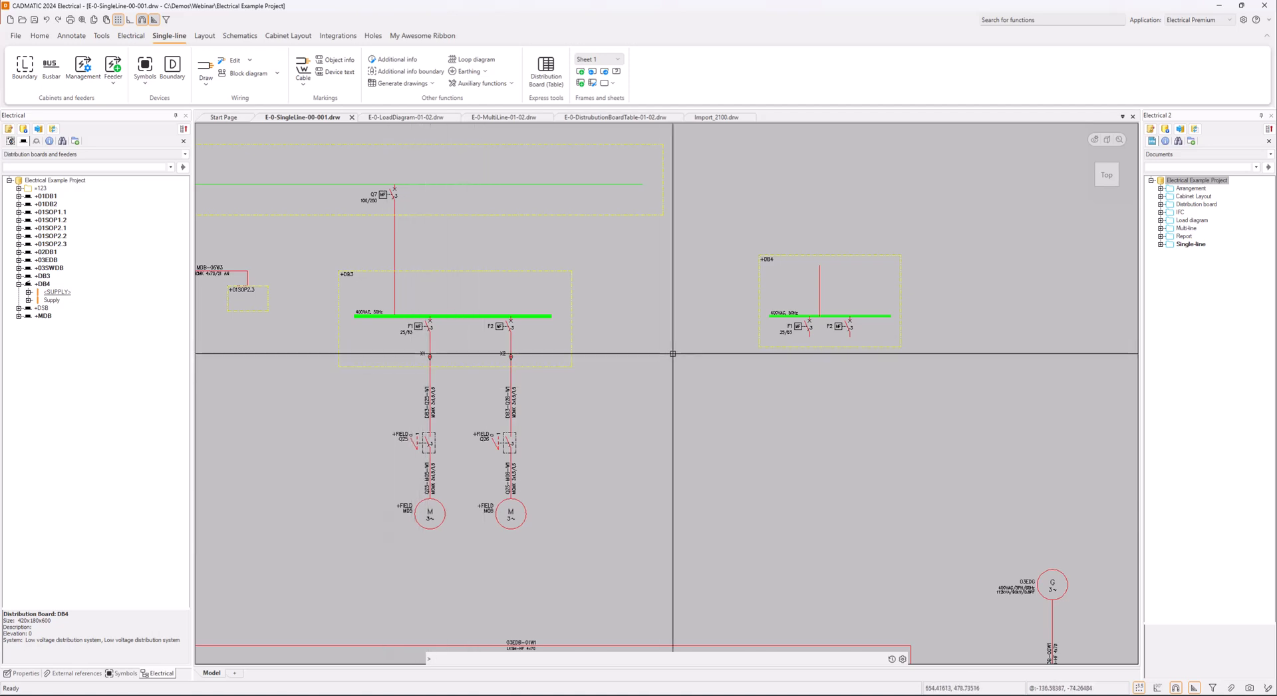
Stretch the lower edge of the +DB4 boundary down to the level of the +DB3 boundary's lower edge
click(829, 347)
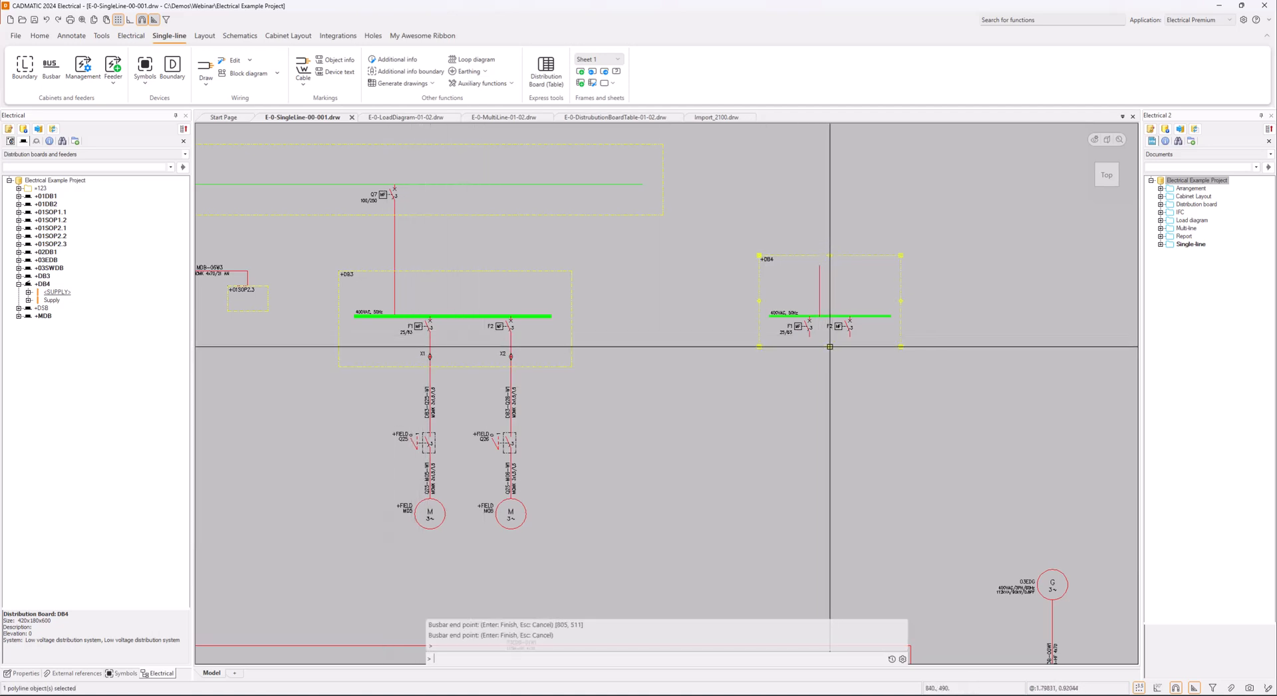
click(829, 347)
click(830, 367)
click(464, 562)
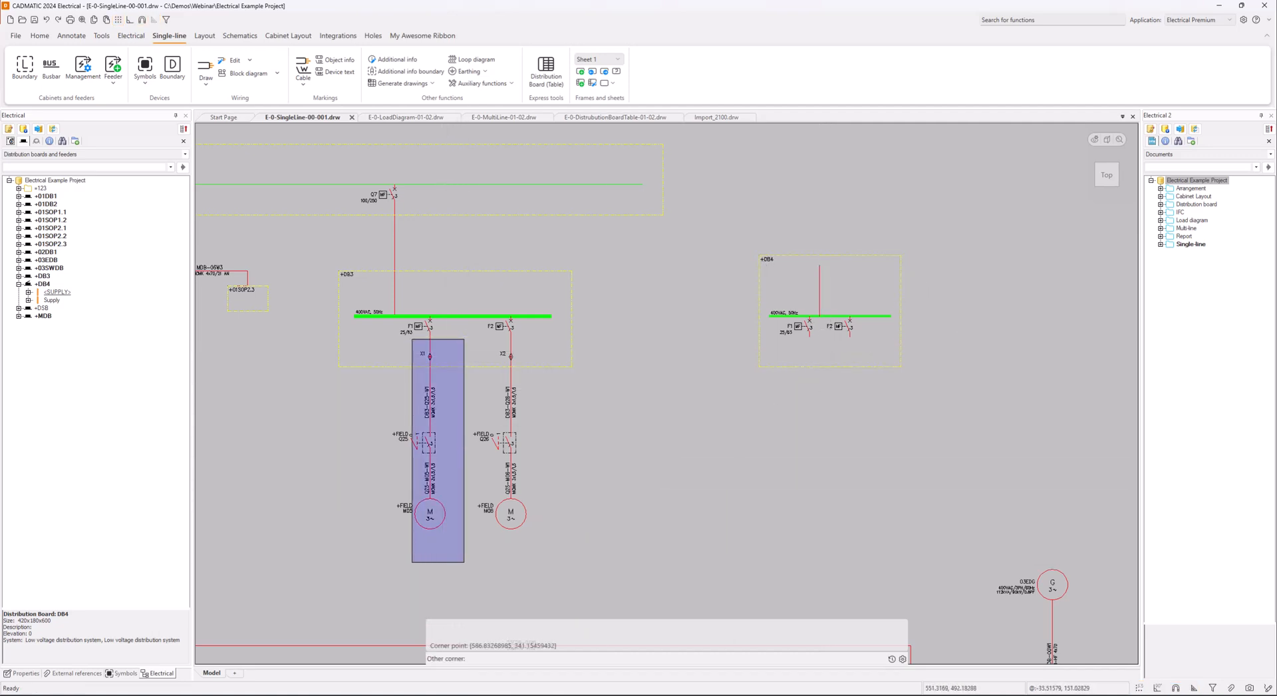
click(390, 333)
right_click(408, 355)
click(443, 372)
click(430, 337)
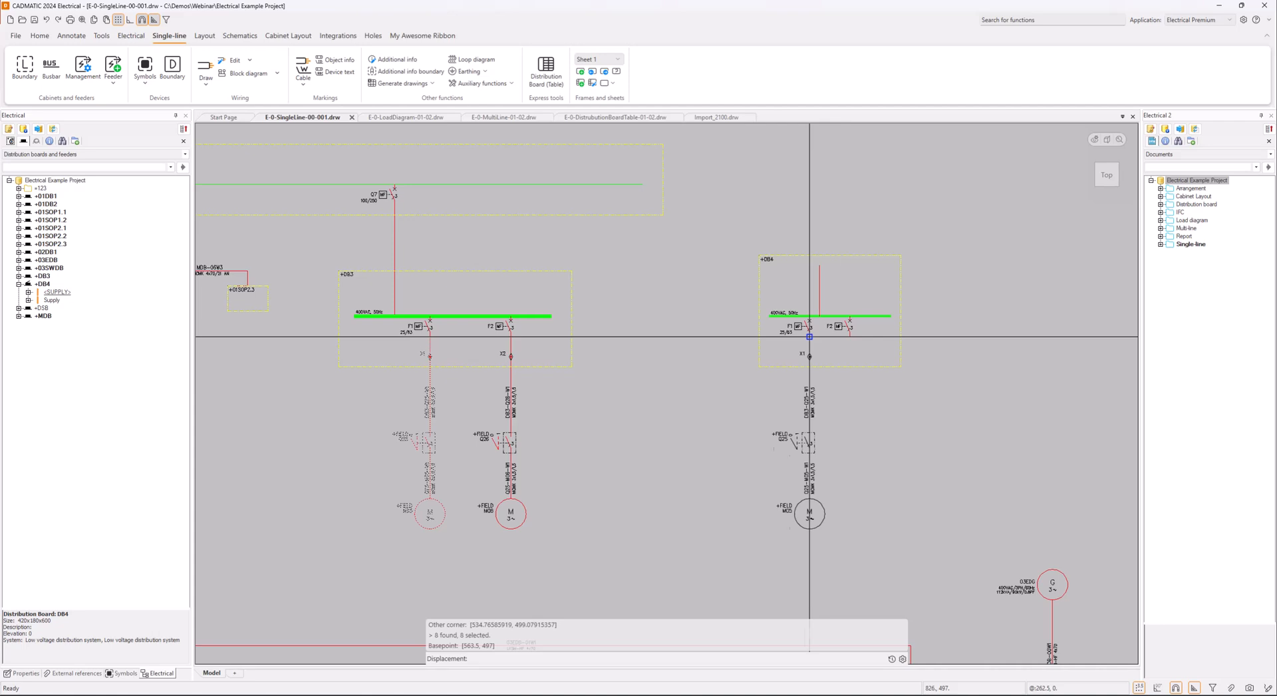
key(Escape)
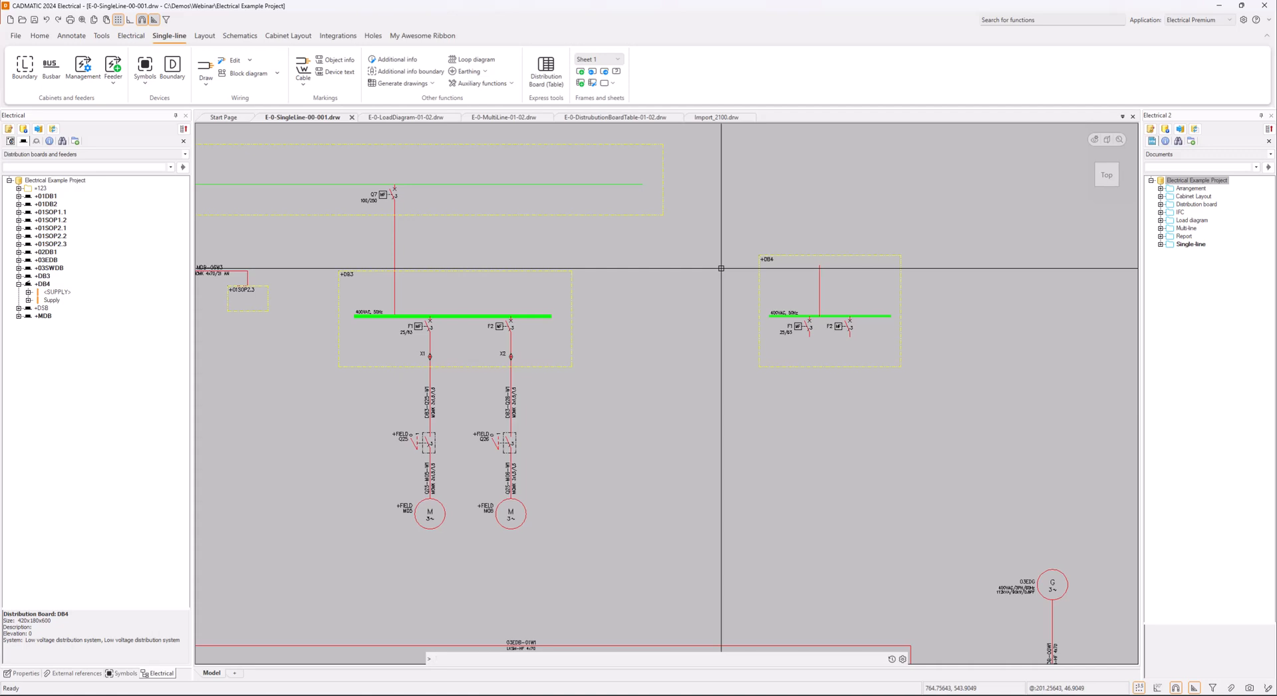
Look over the whole single-line diagram, show the symbol library and check the drawing type options without changing them
scroll(721, 268, down, 6)
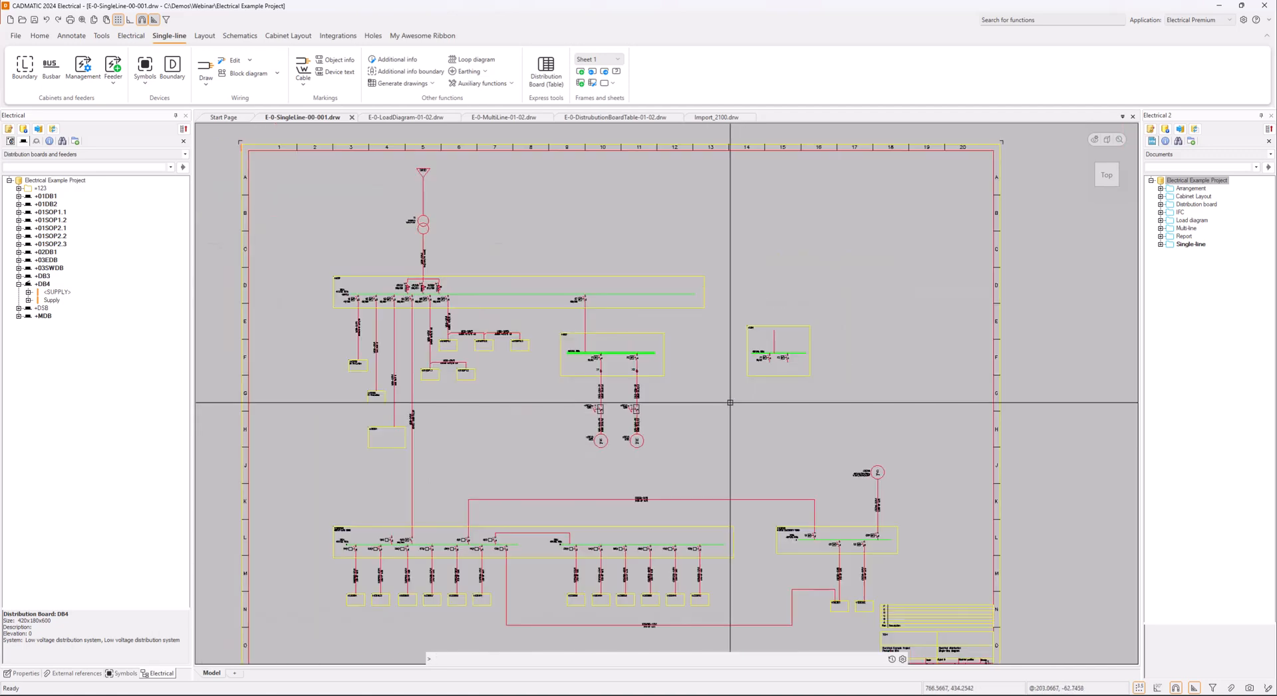
middle_drag(730, 402, 704, 367)
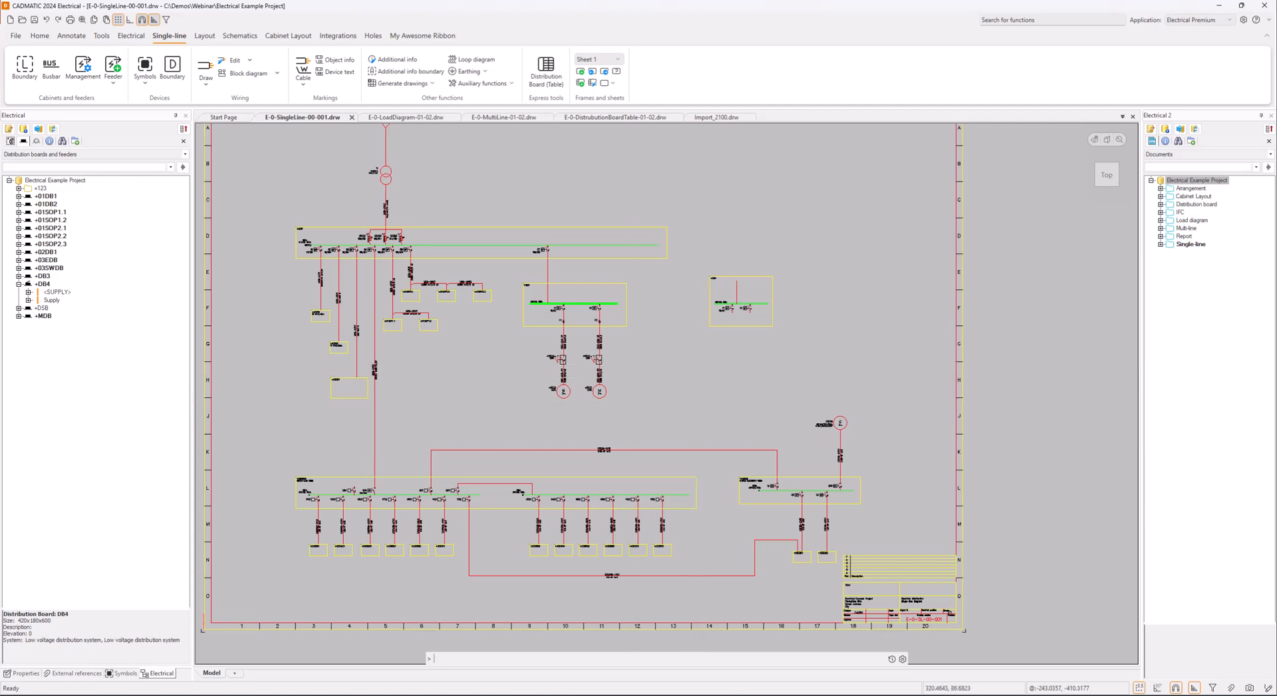
click(122, 673)
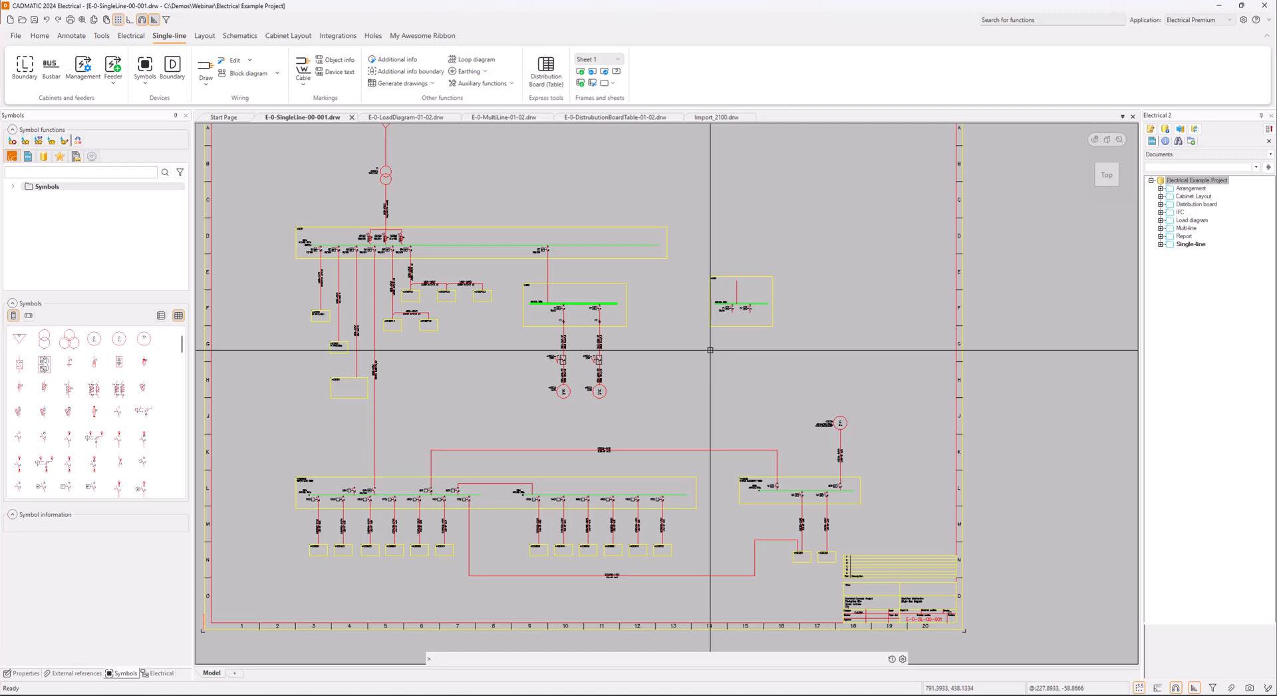
click(128, 35)
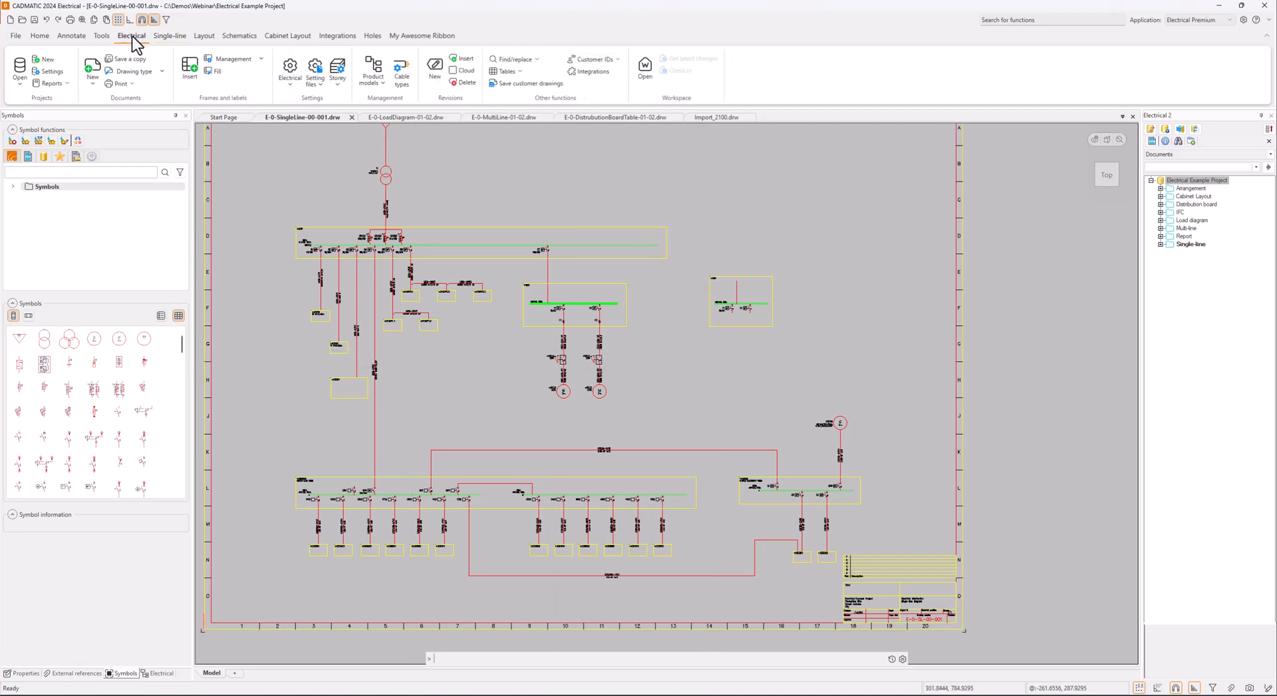
click(122, 72)
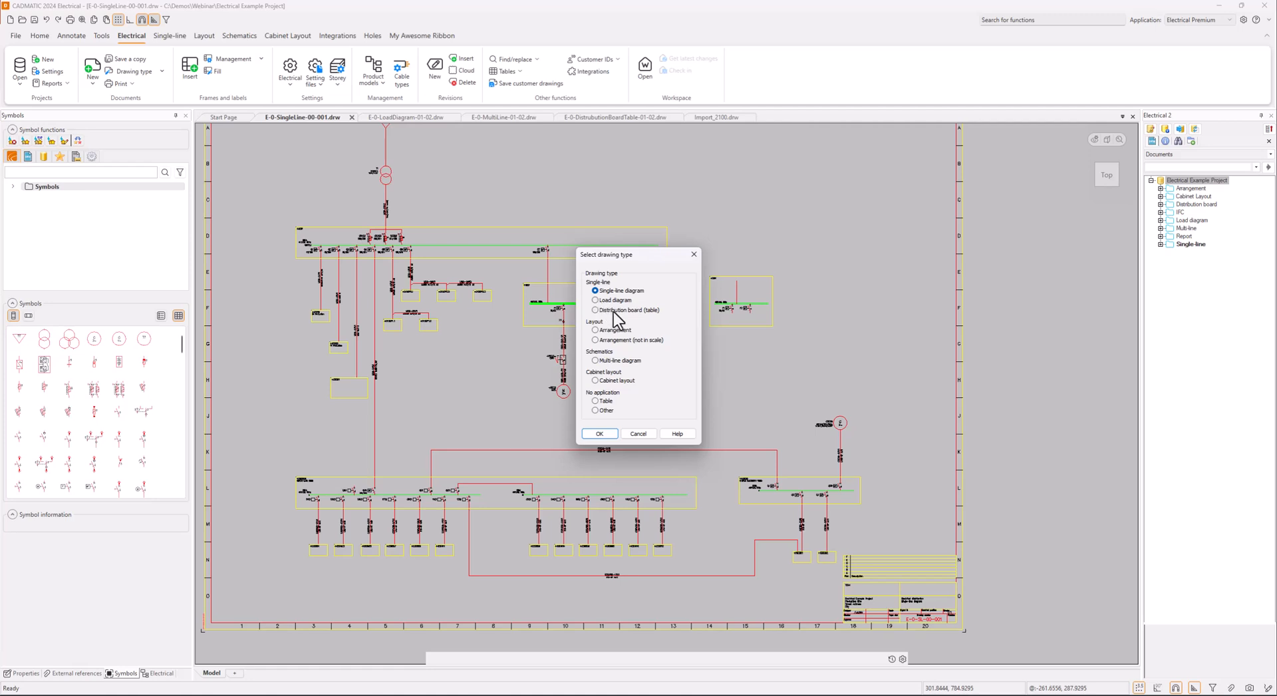
click(637, 434)
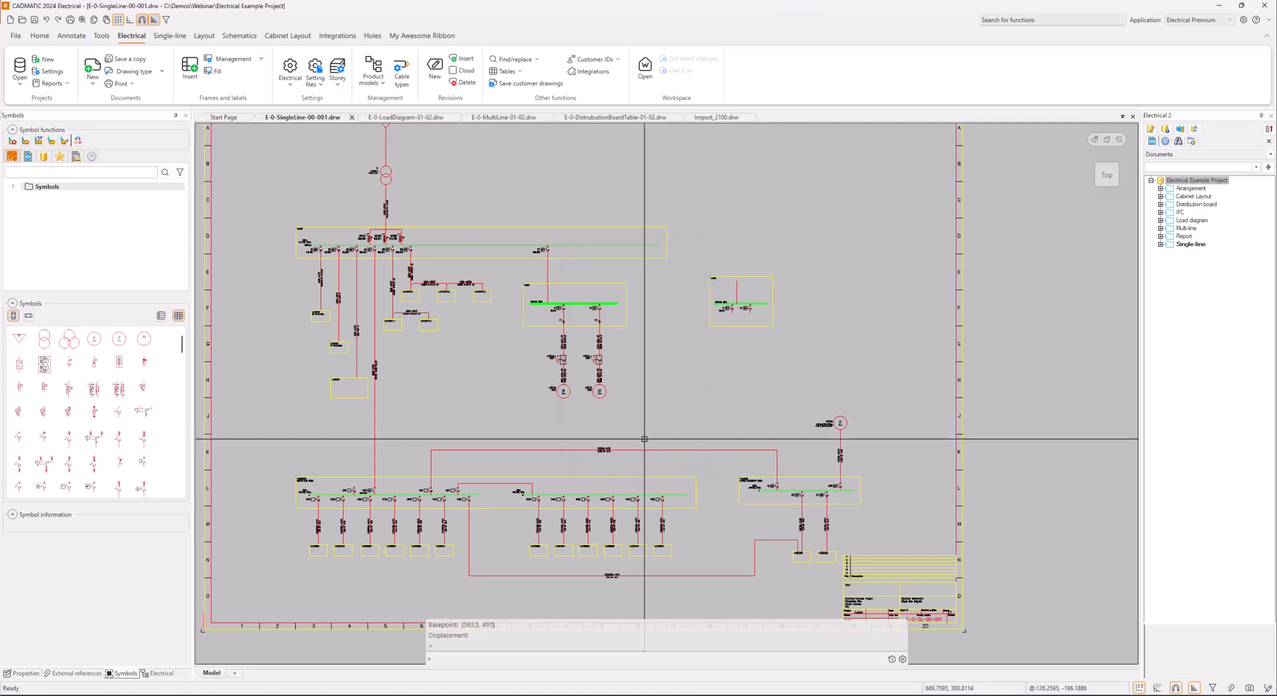
Locate board +02DB1 in the single-line diagram and expand its <SUPPLY> feeder groups in the project tree
scroll(349, 380, up, 5)
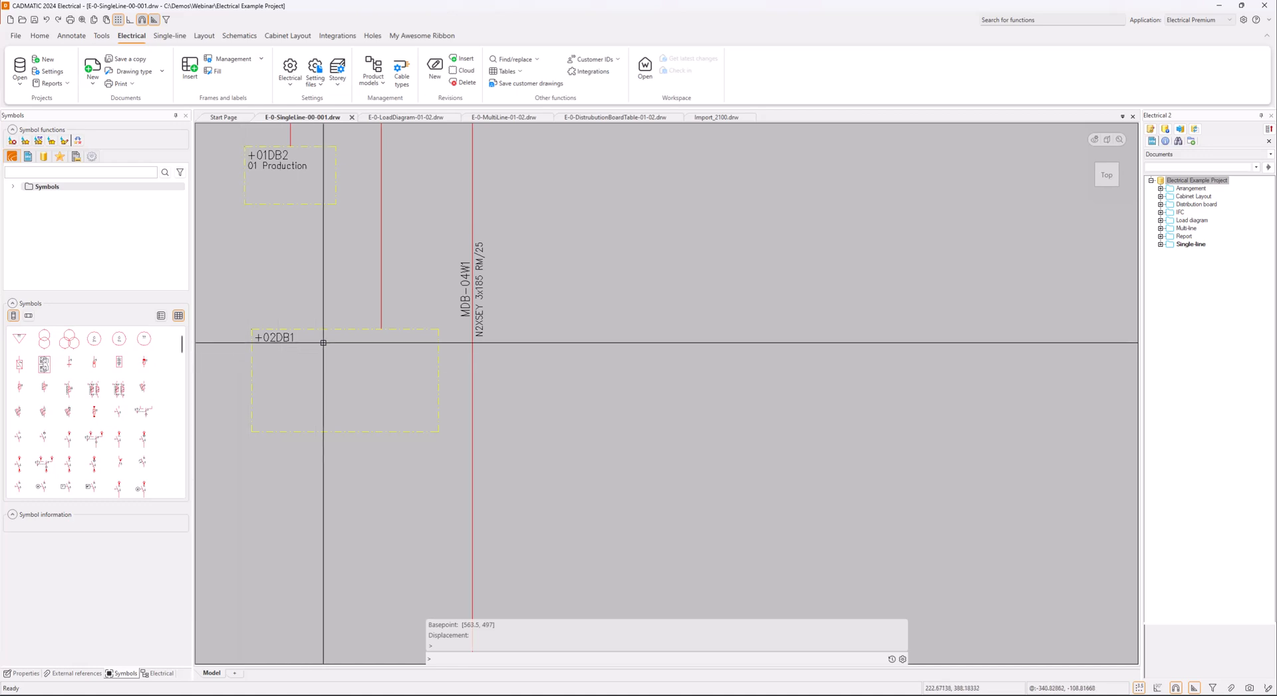
scroll(326, 341, down, 3)
scroll(427, 368, up, 2)
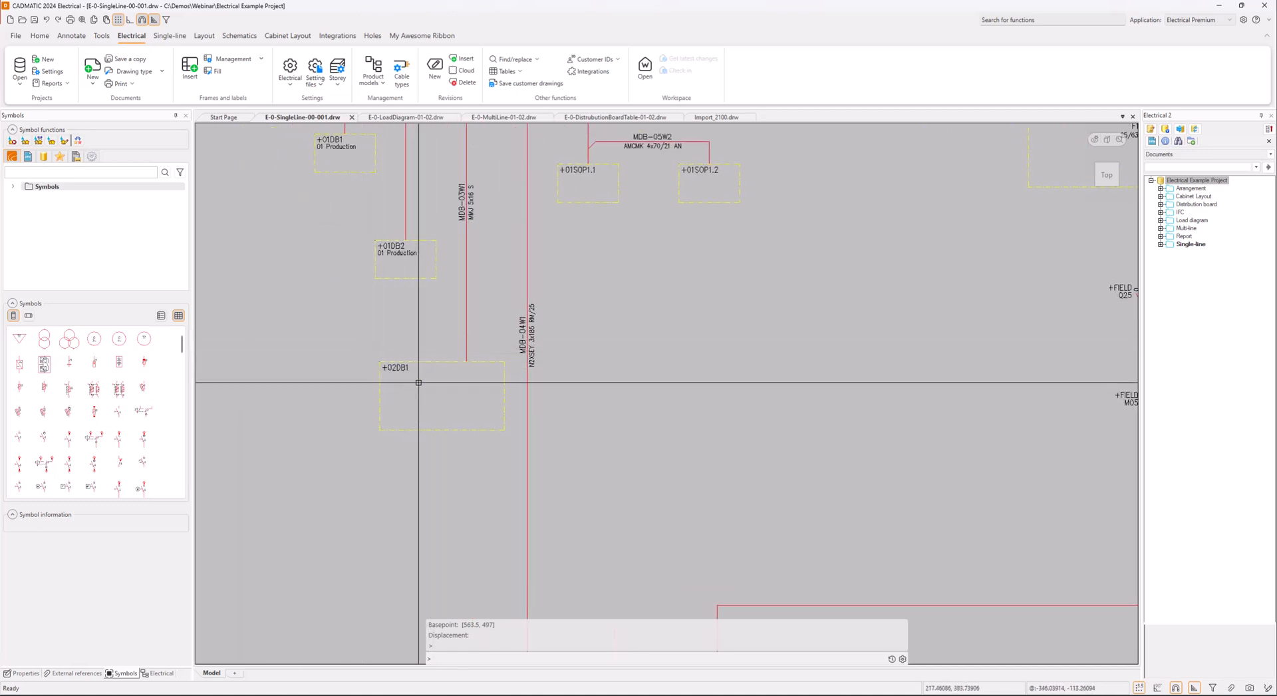
click(160, 673)
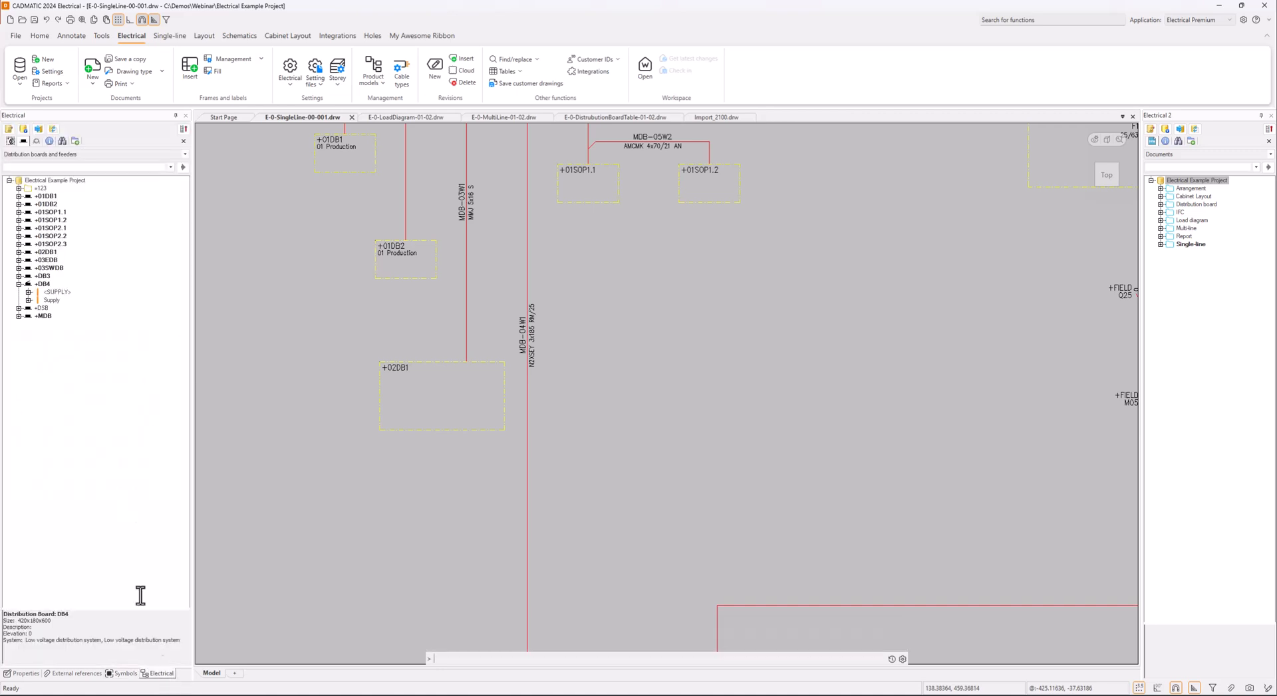
click(18, 284)
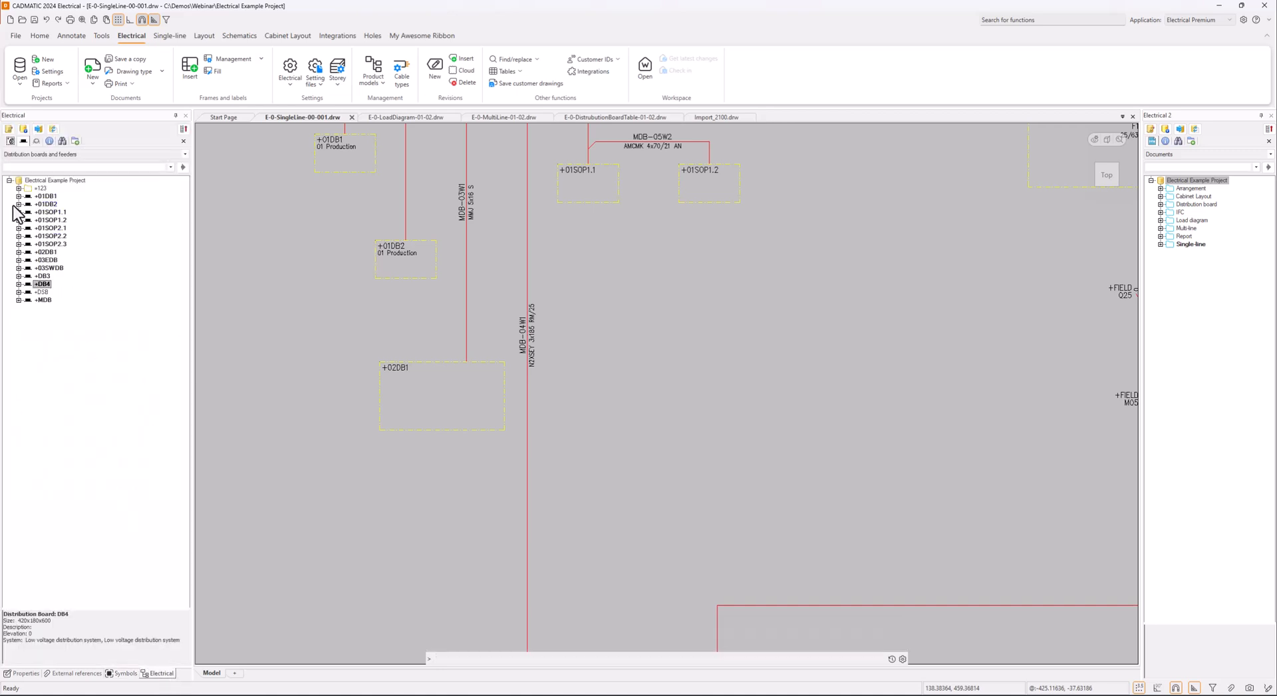
click(19, 252)
click(28, 260)
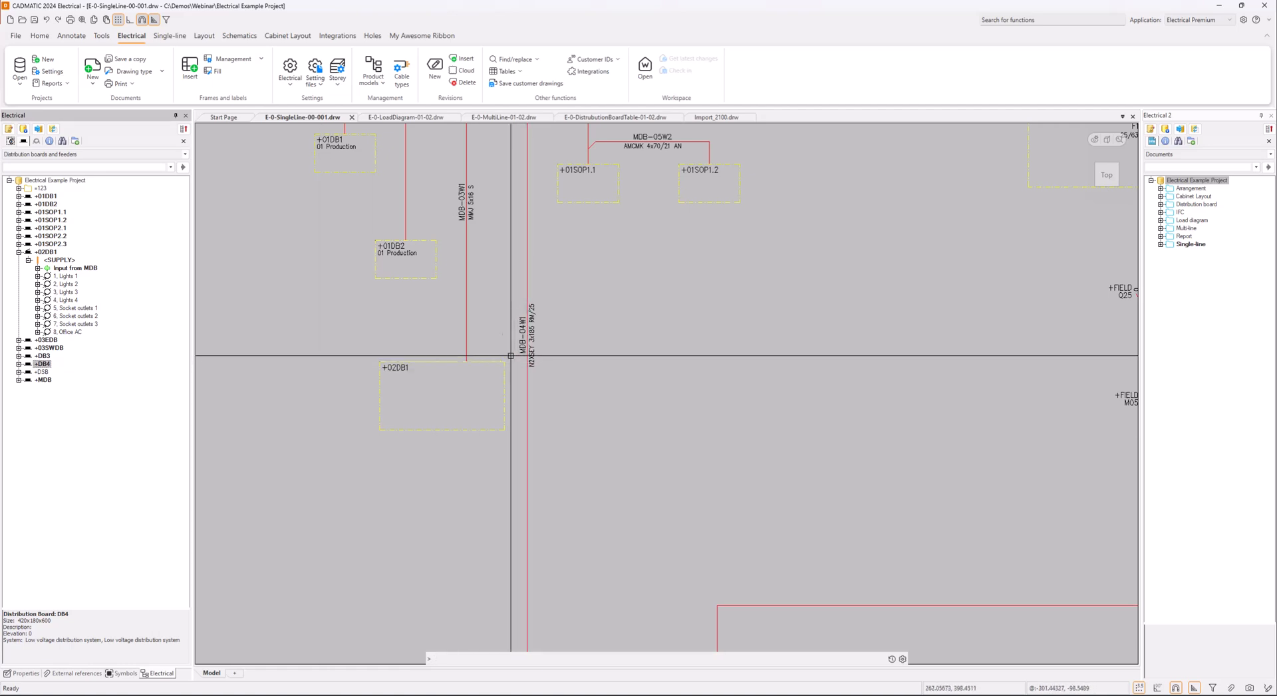
Switch to E-0-LoadDiagram-01-02.drw and insert the feeder package of group 8, Office AC, on the busbar beside feeder 7
click(426, 117)
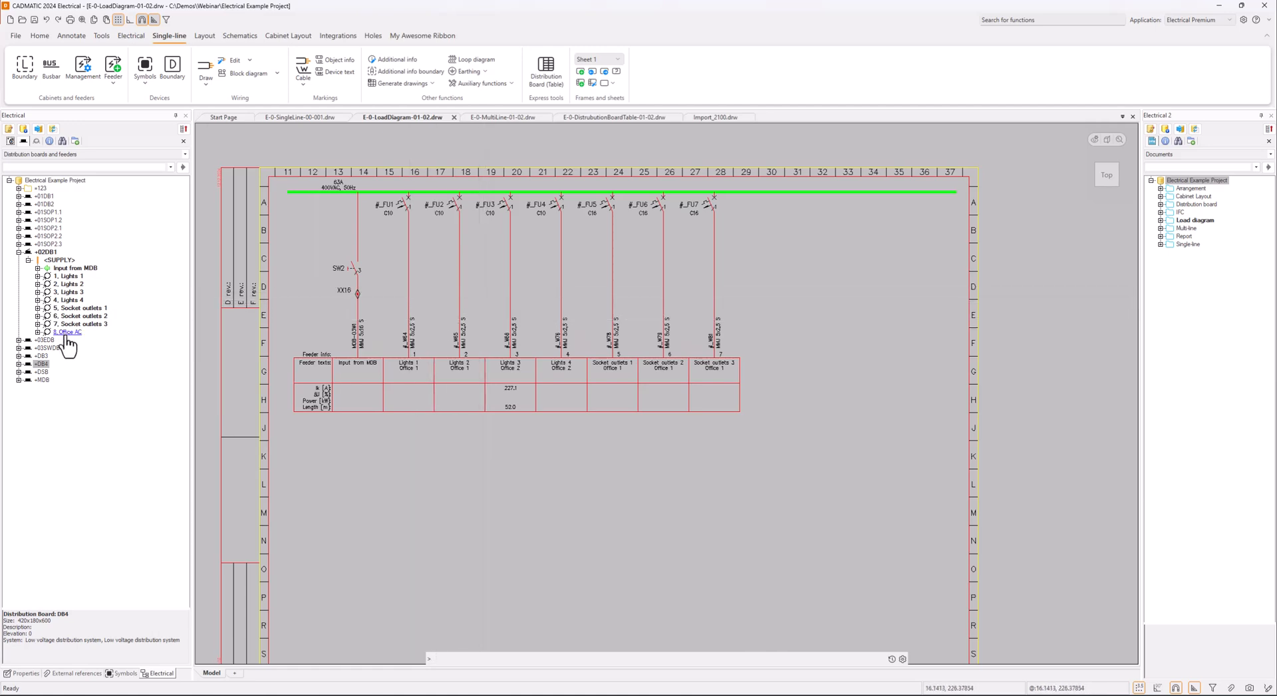
click(43, 363)
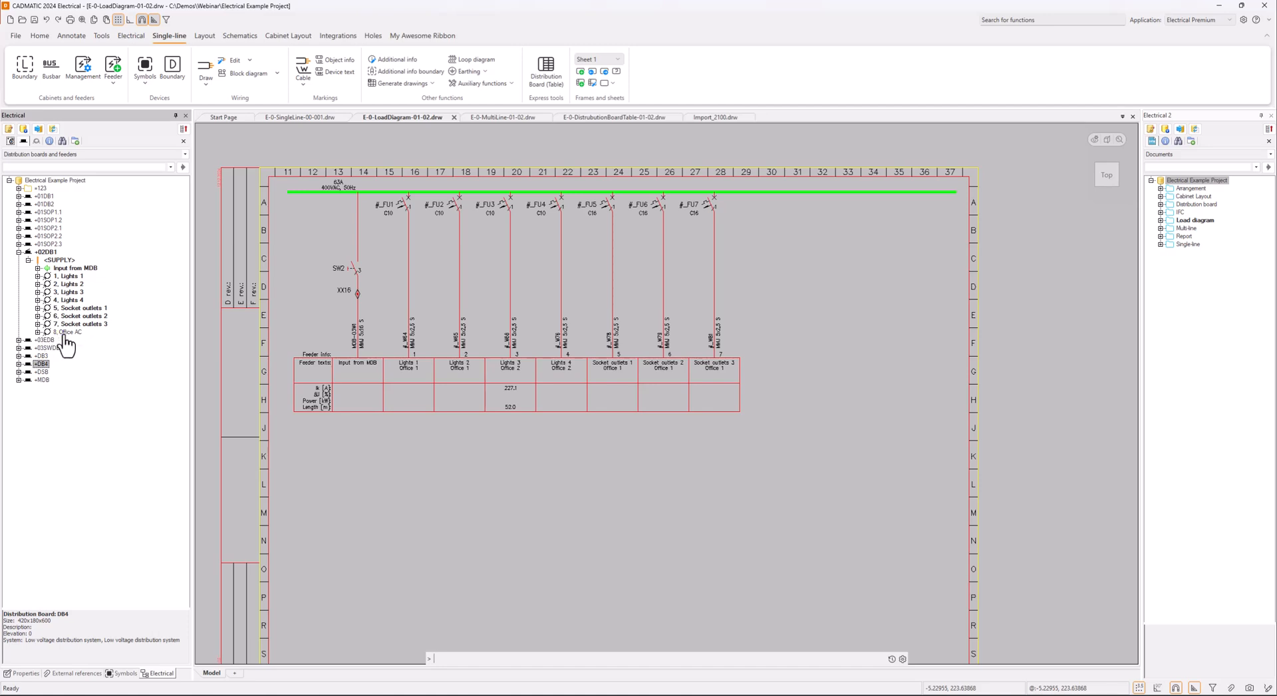
click(69, 332)
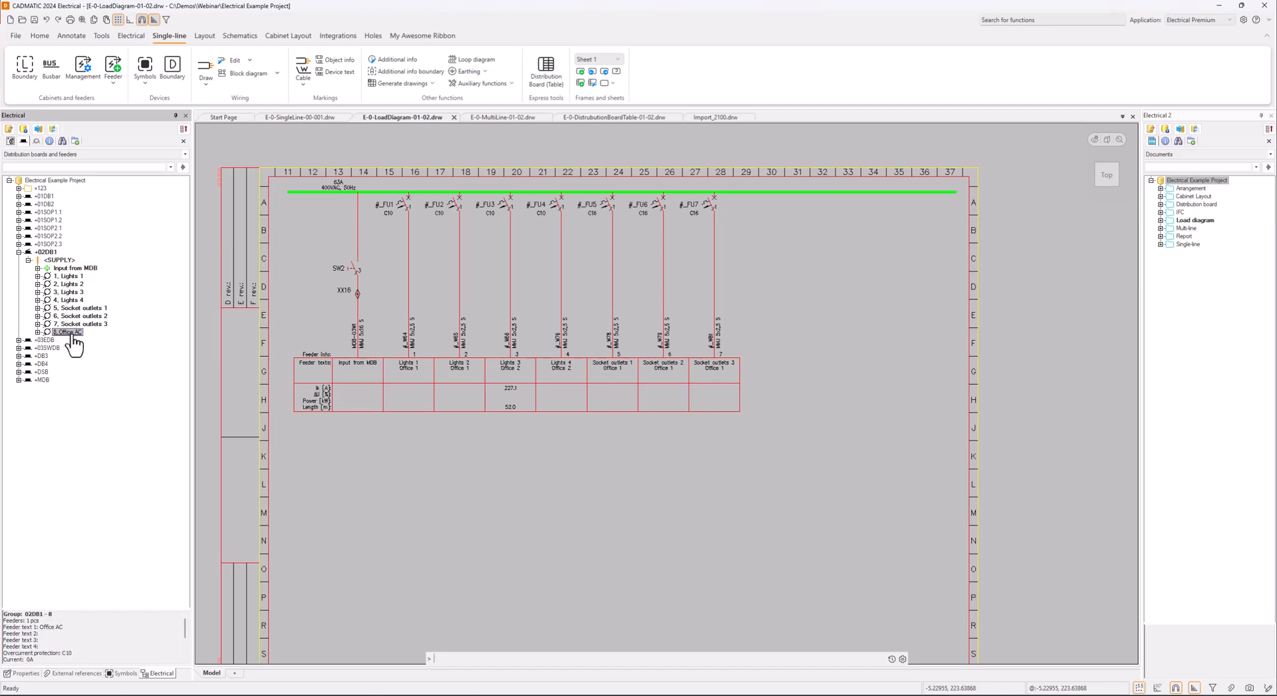
right_click(70, 333)
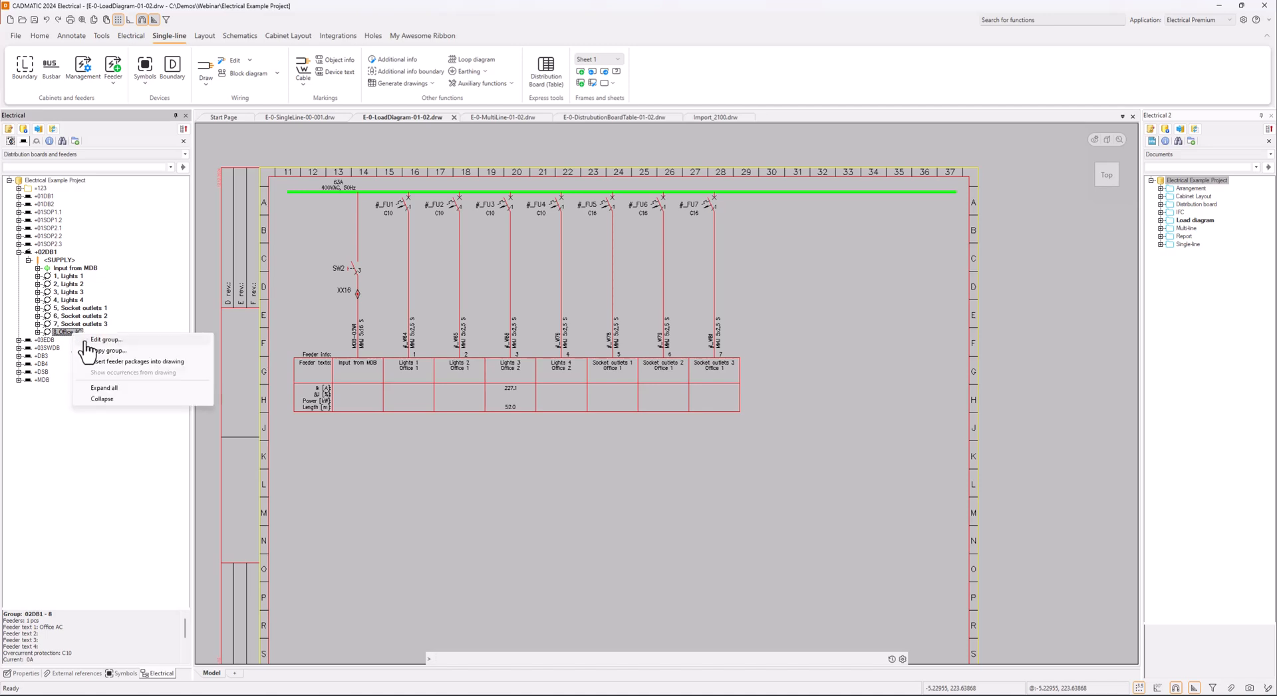
click(136, 362)
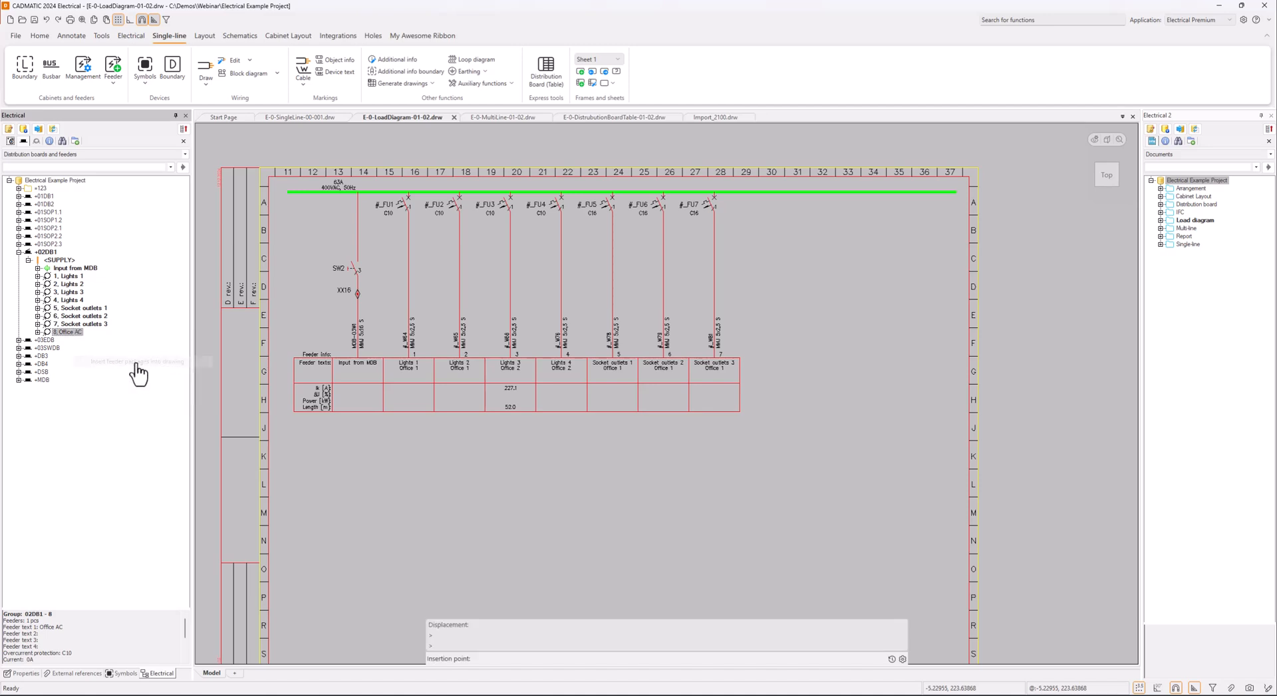
click(765, 193)
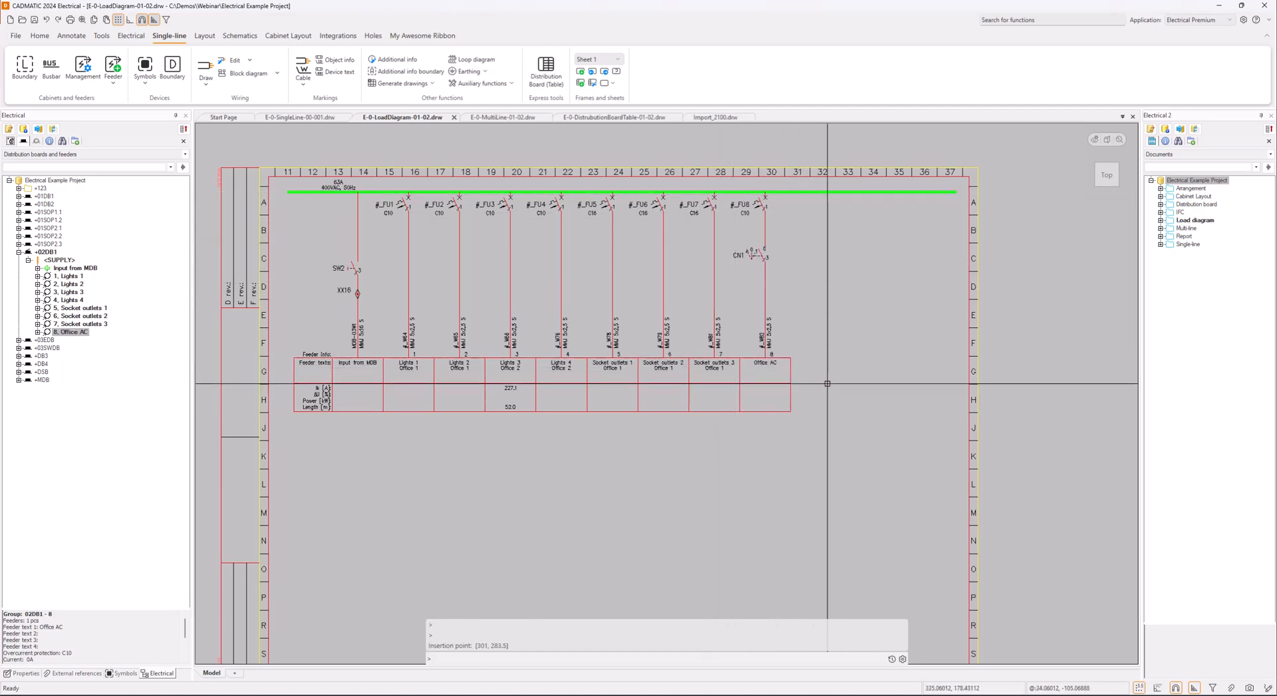
right_click(68, 261)
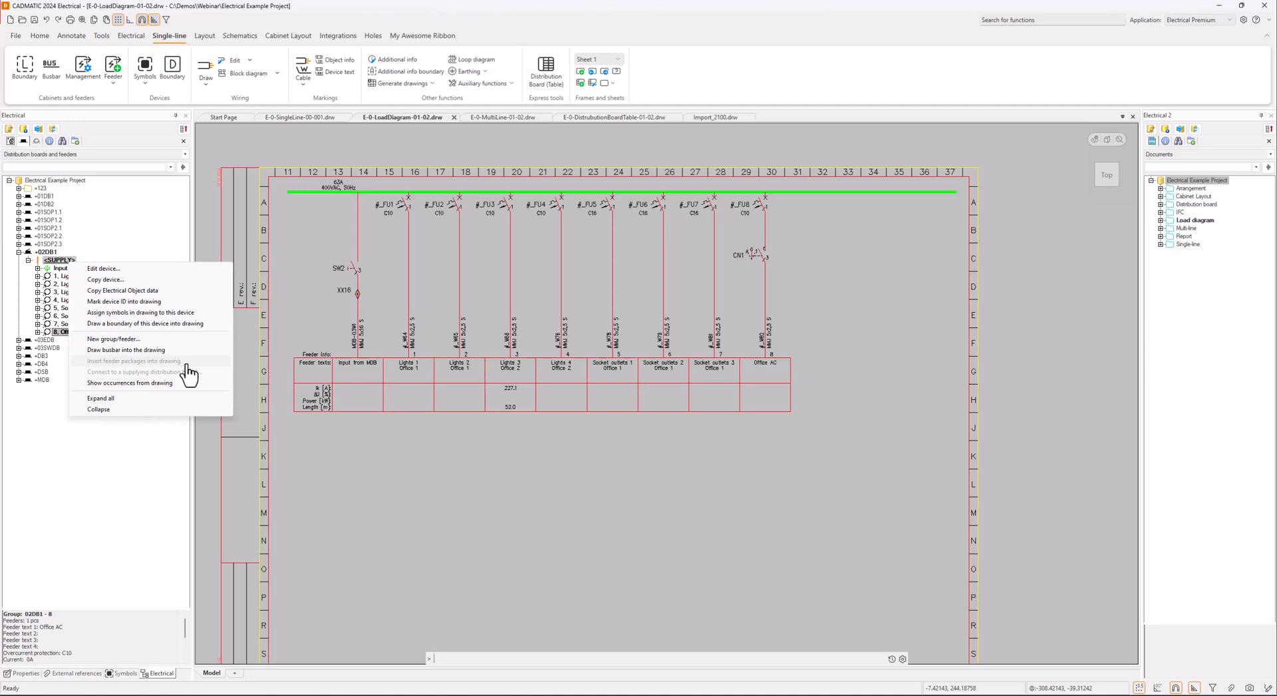
click(837, 358)
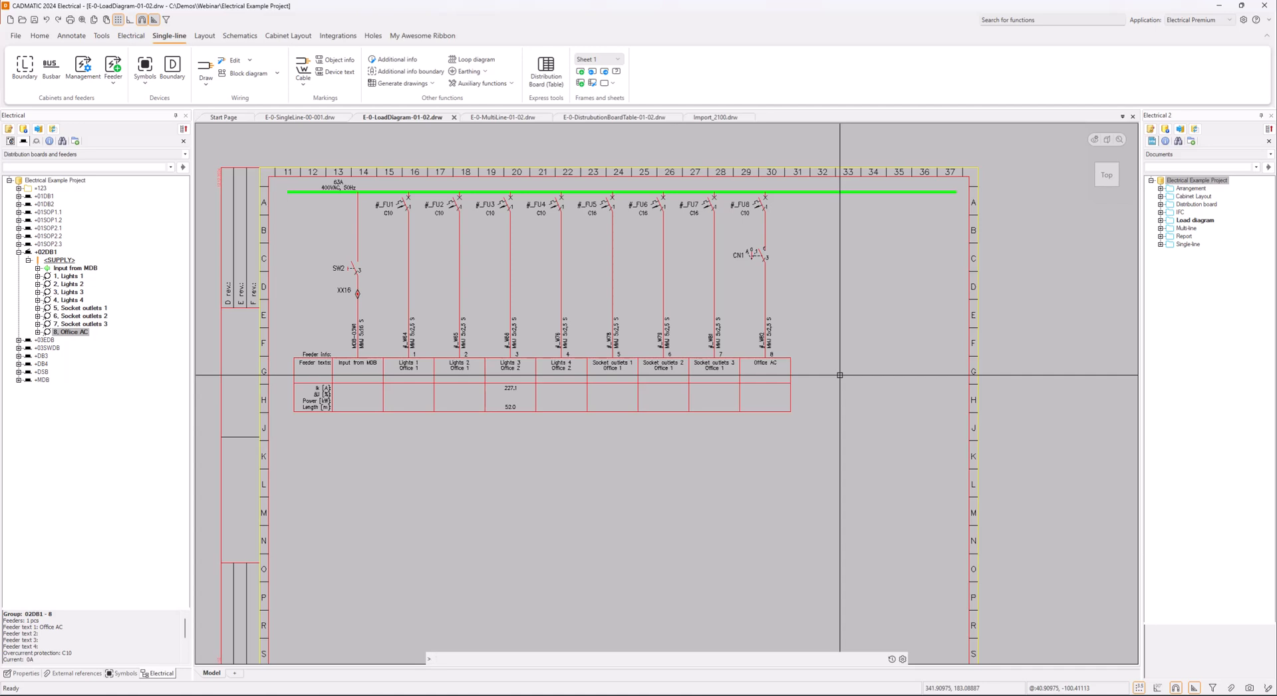
click(225, 118)
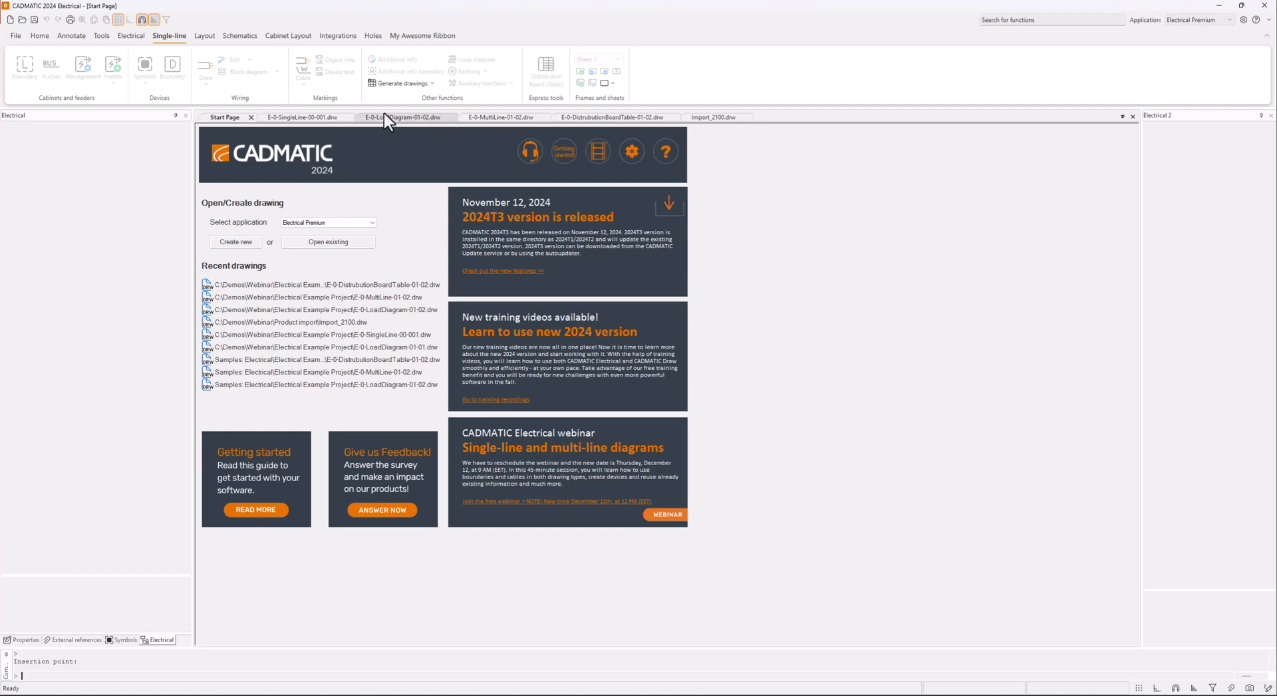
click(403, 117)
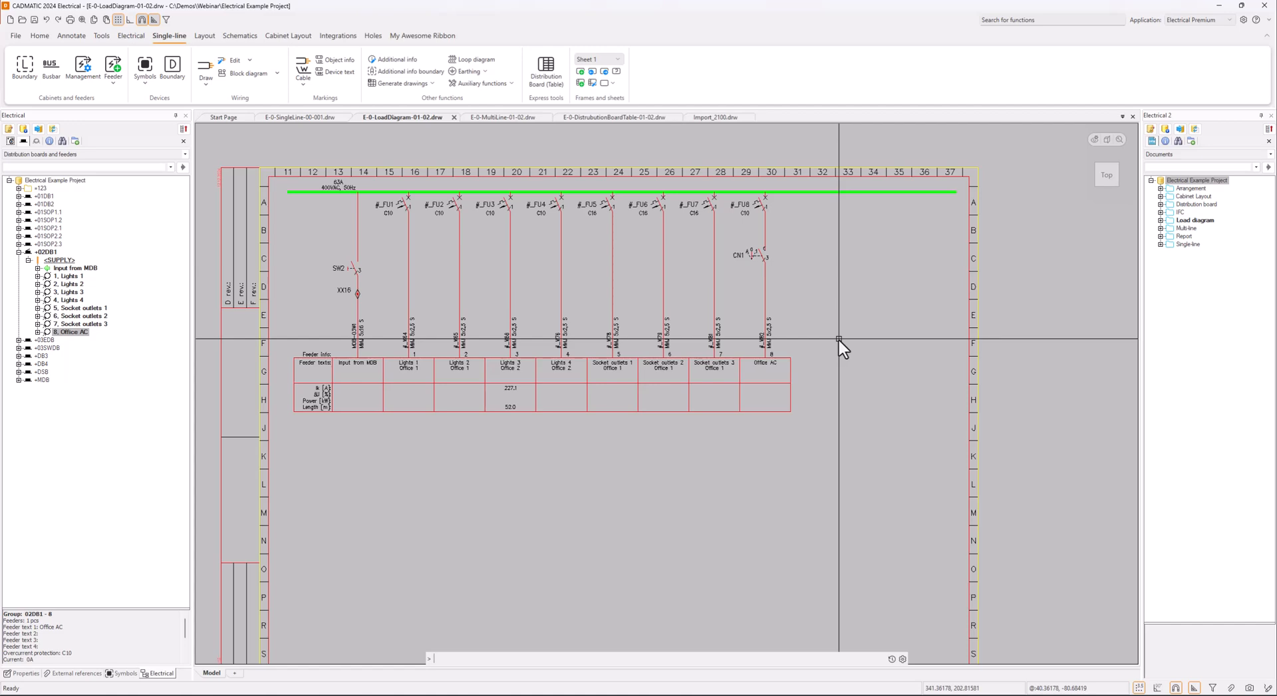
In E-0-DistributionBoardTable-01-02.drw, import the feeder data of board +02DB1 into the table with row spacing 3 and starting row 4
click(628, 118)
drag(548, 117, 508, 118)
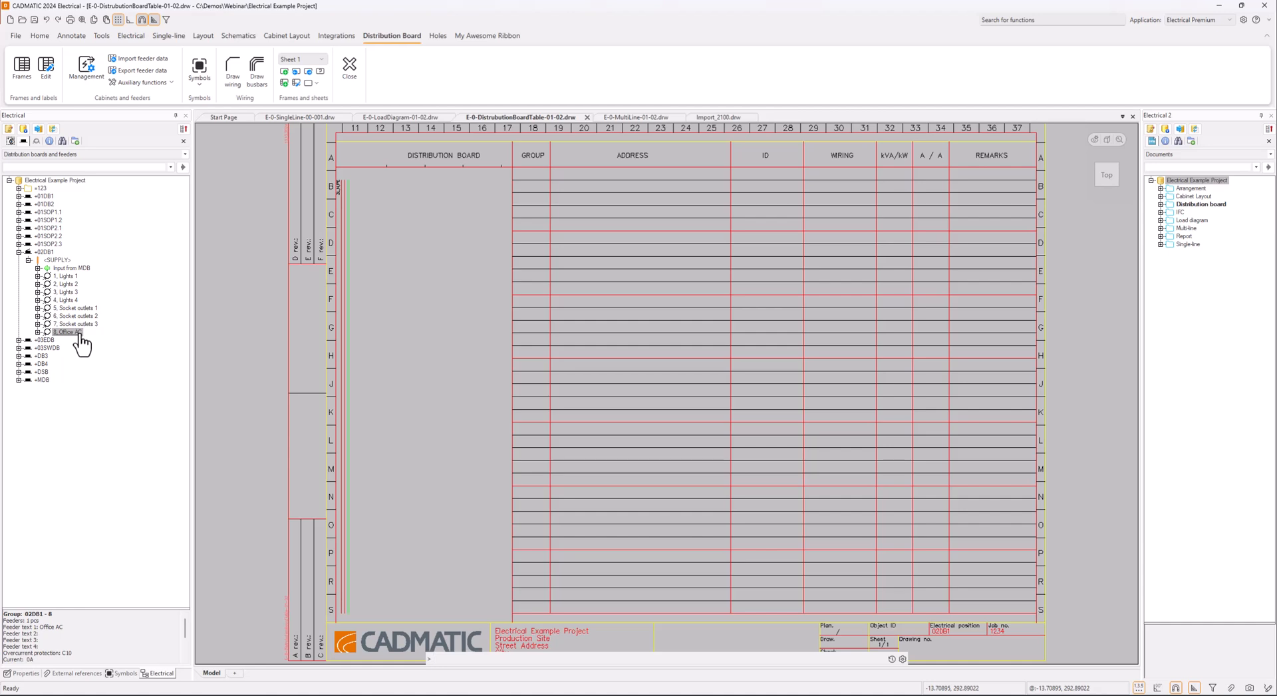
click(158, 59)
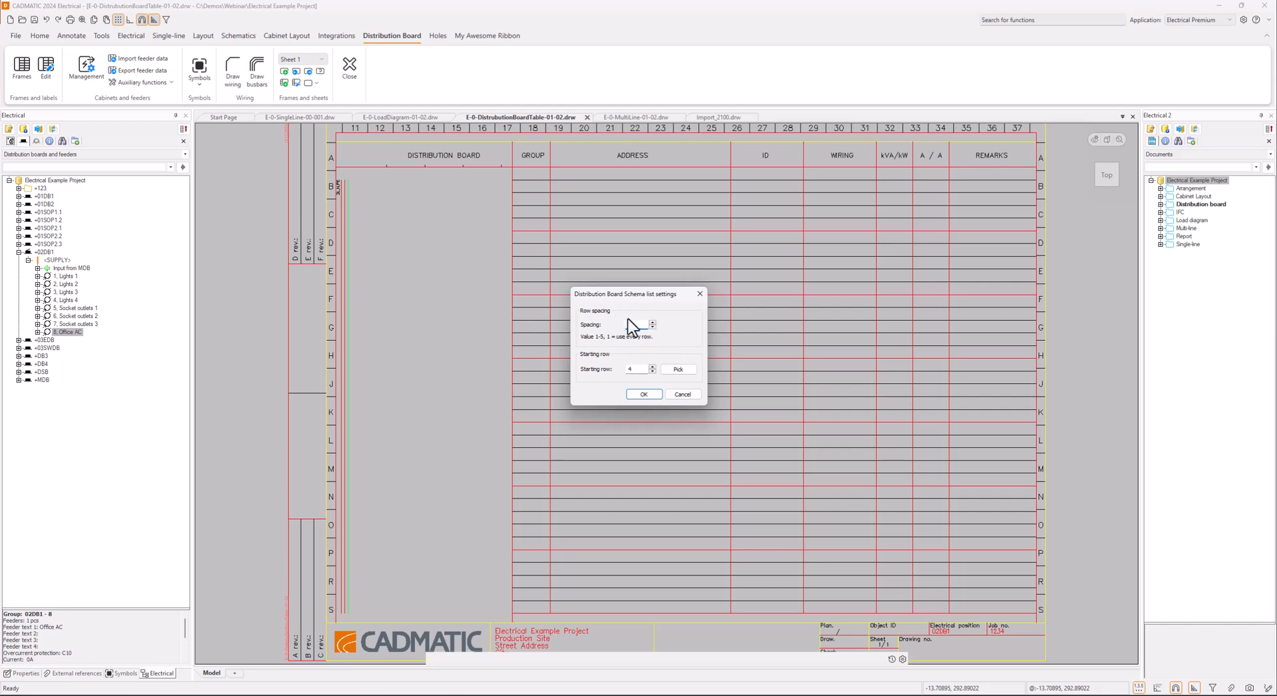
click(682, 371)
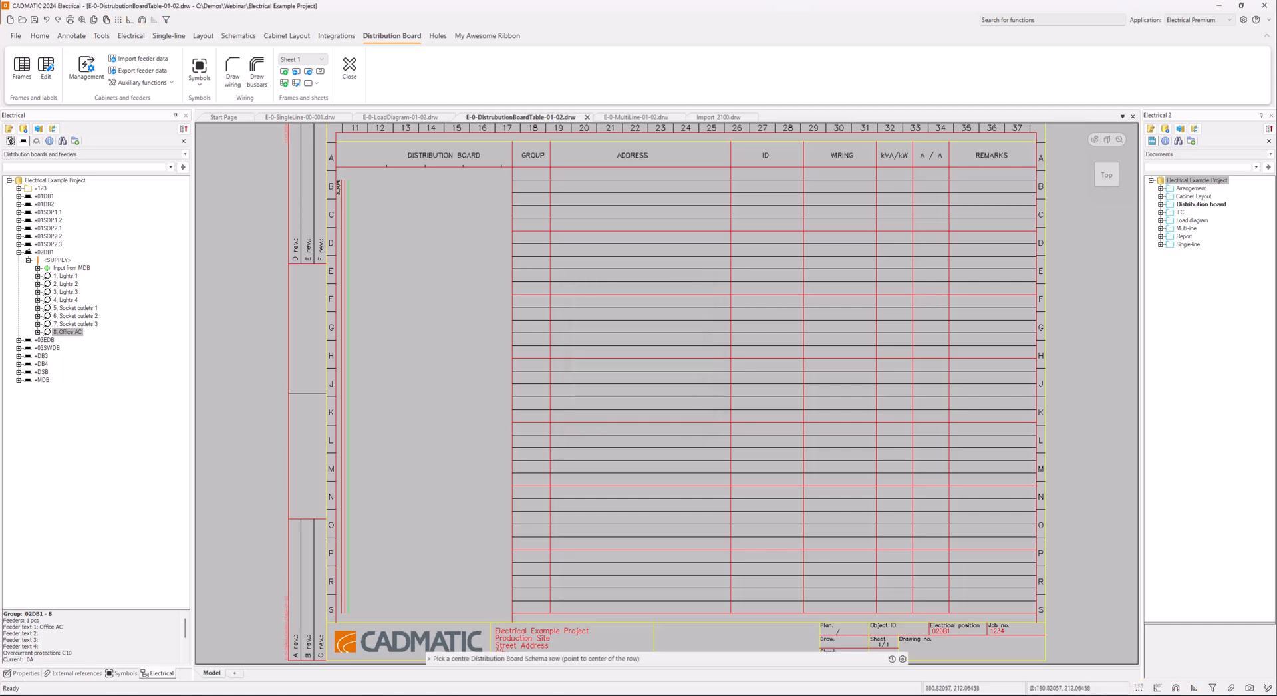
click(595, 225)
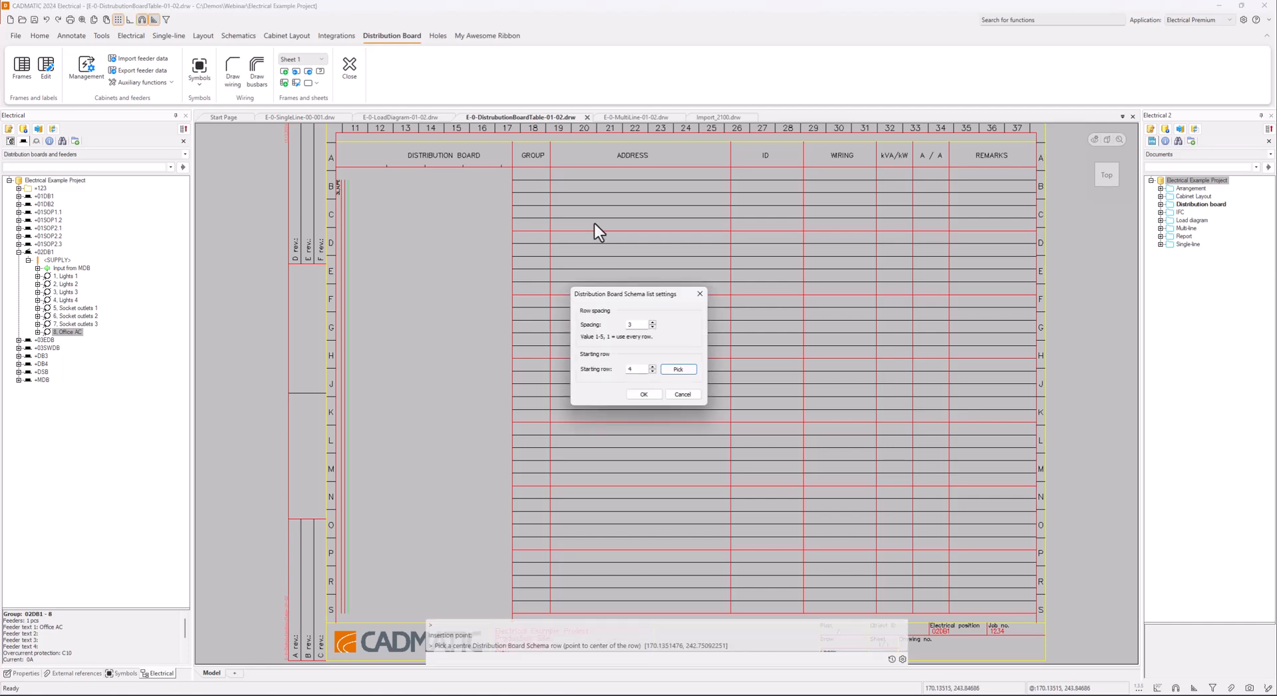
click(643, 394)
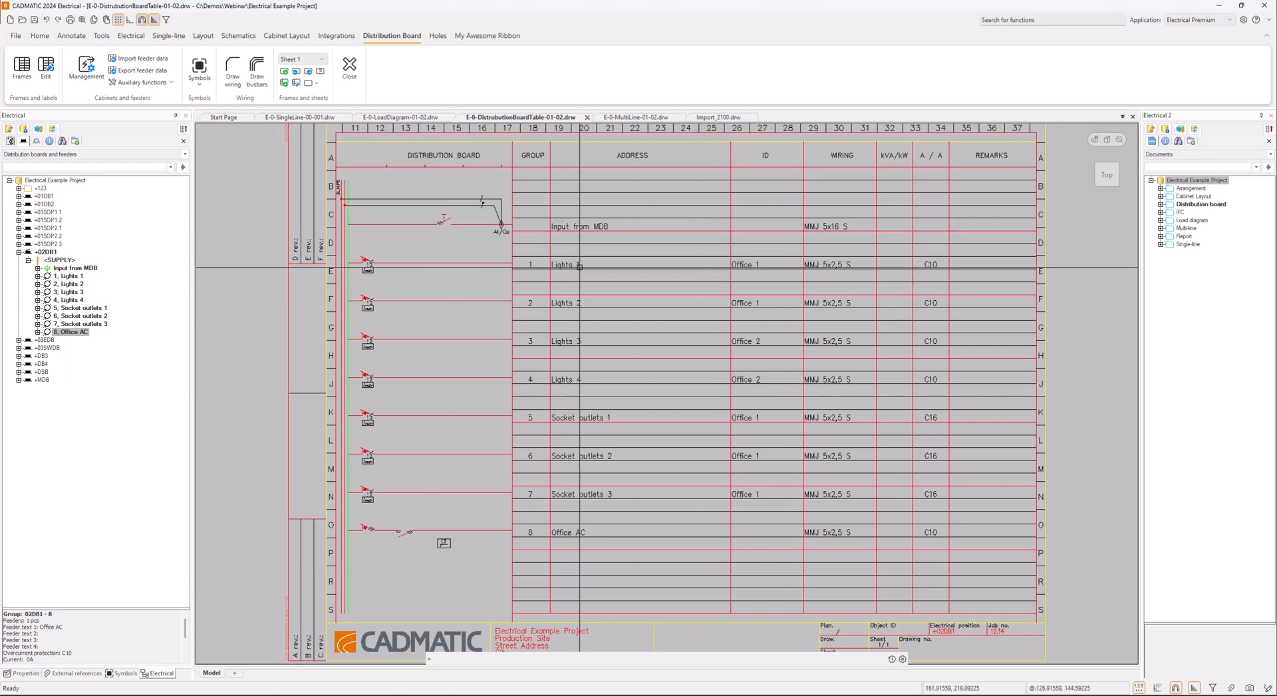
Change the wiring type of group 1, Lights 1, to MMJ 5x1,5 S and review the symbols assigned to the feeder
mouse_move(579, 265)
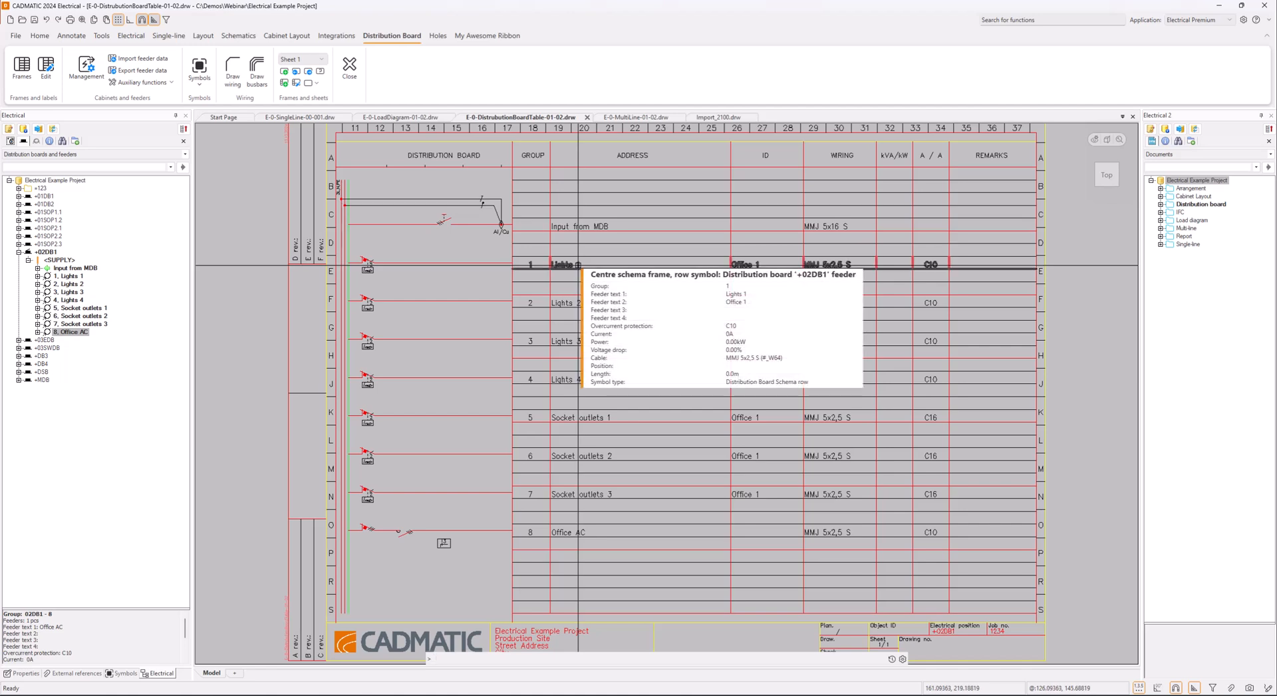
click(578, 265)
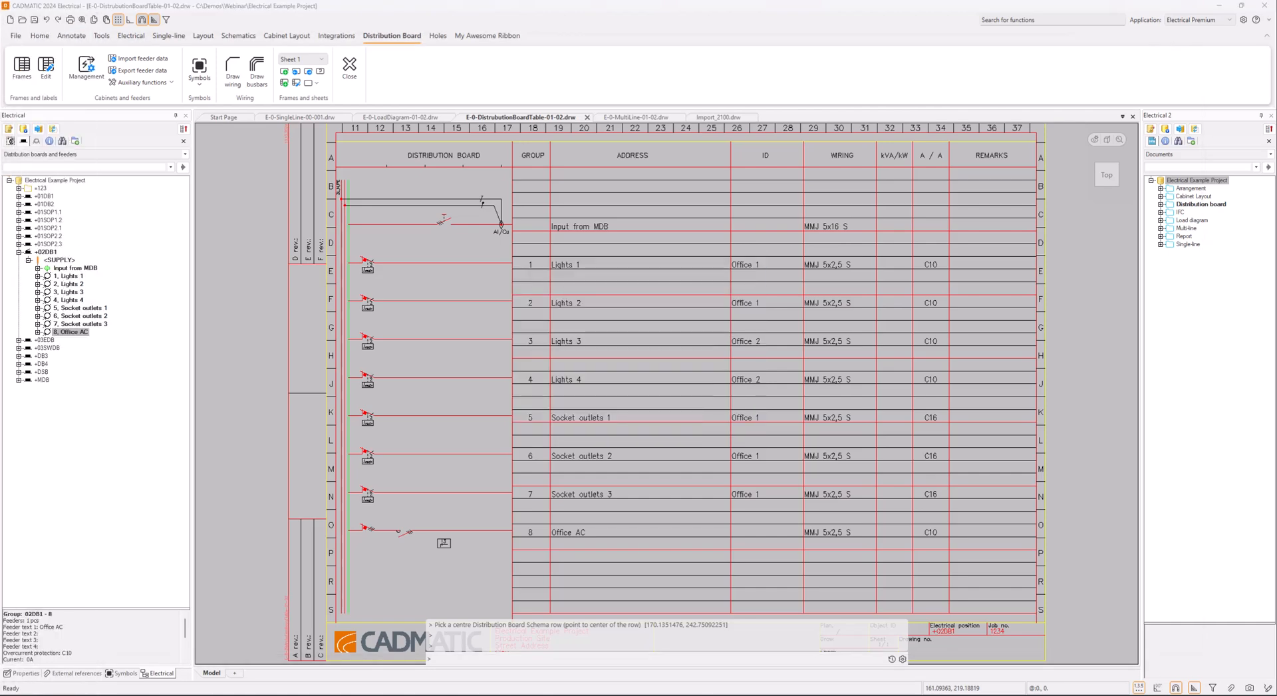
drag(0, 87, 579, 2)
click(464, 241)
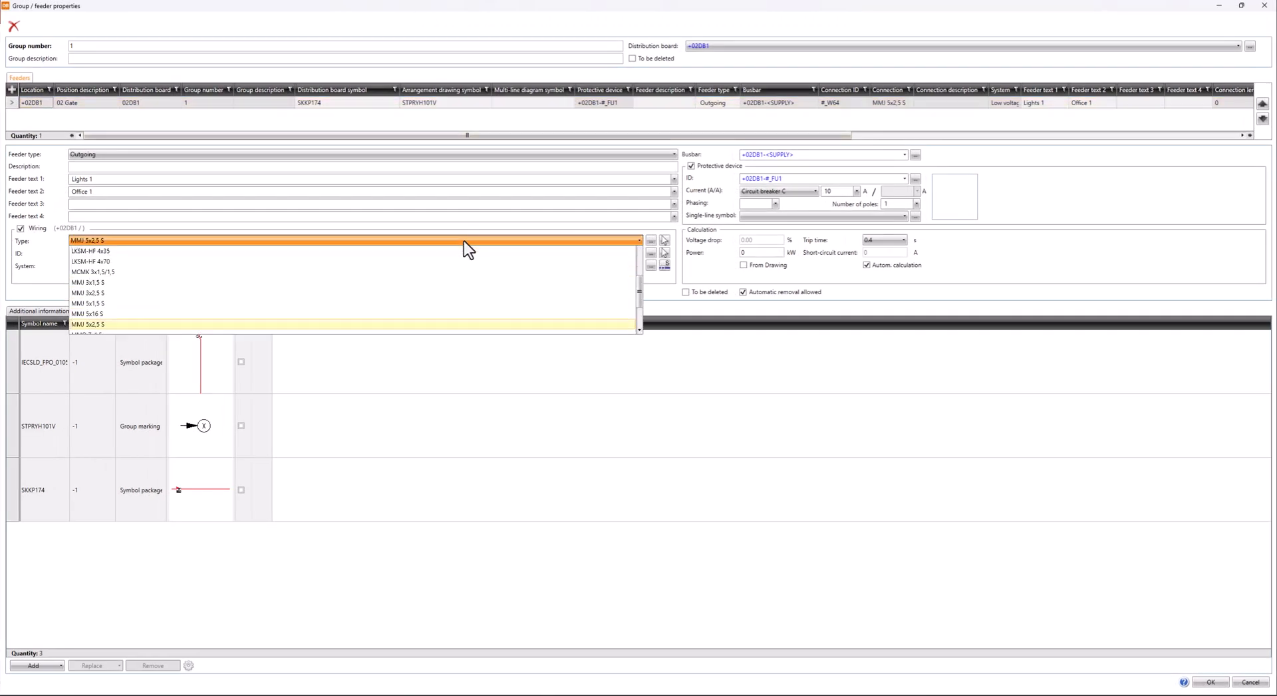
click(445, 315)
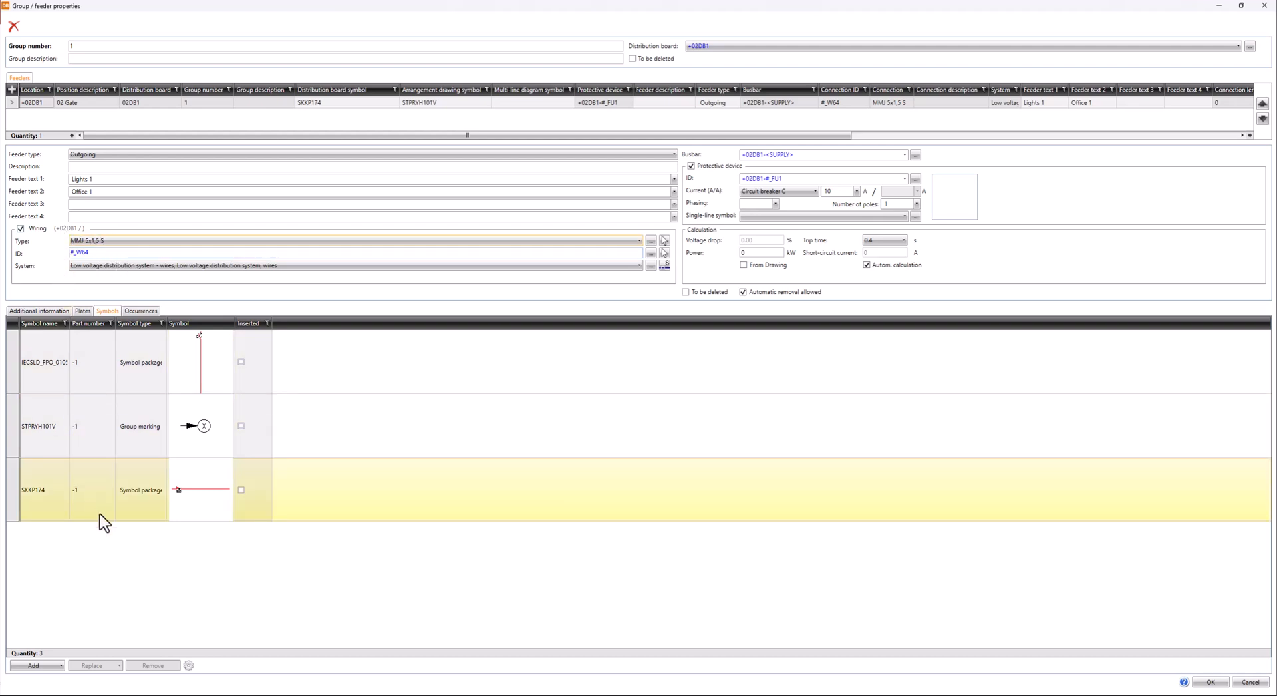
click(201, 366)
click(201, 366)
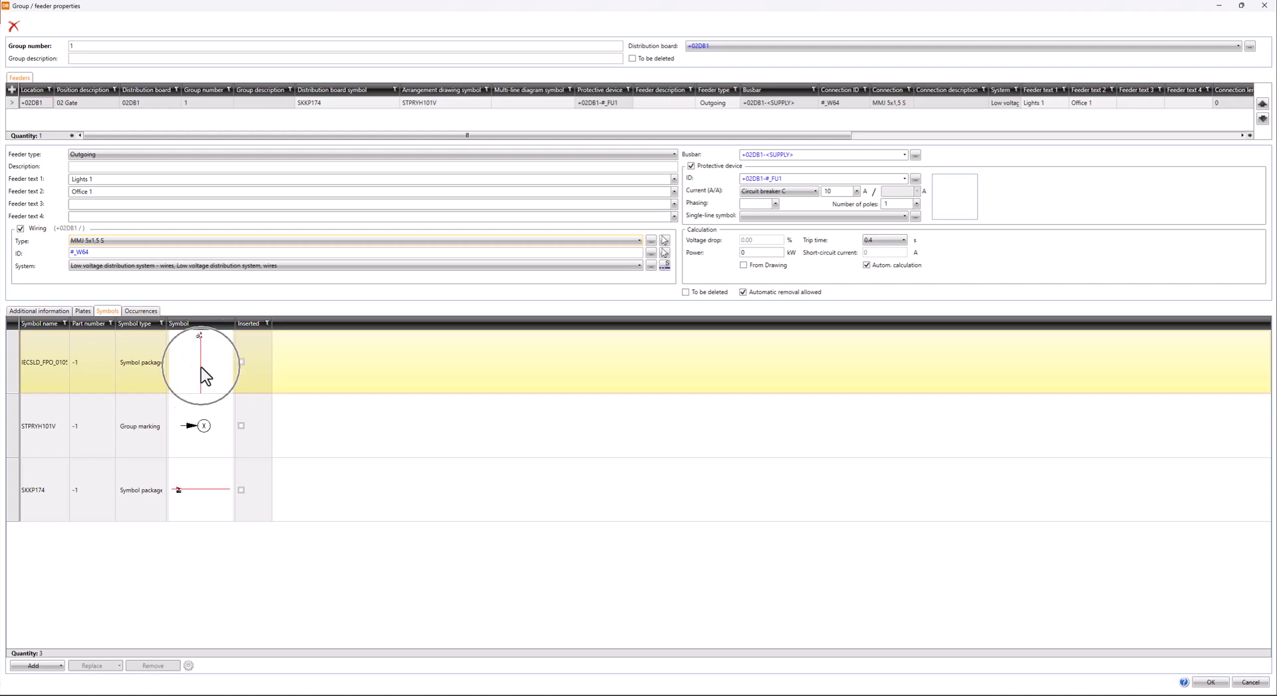
click(203, 425)
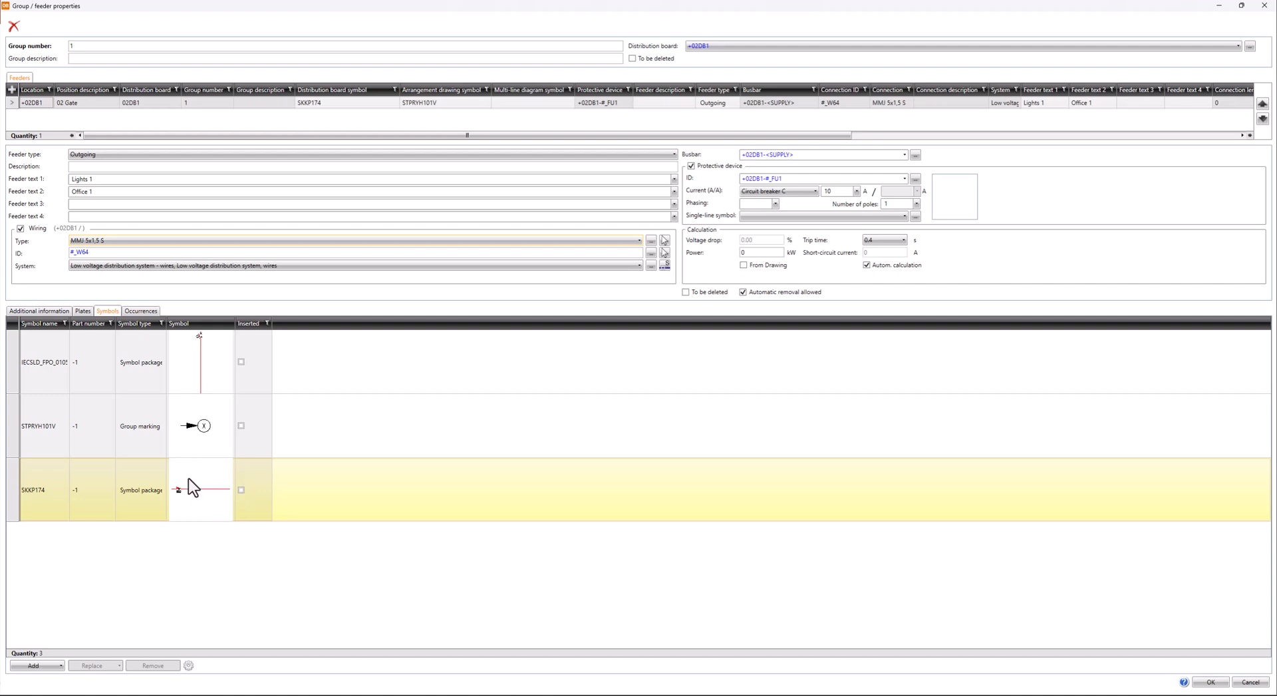
click(1210, 683)
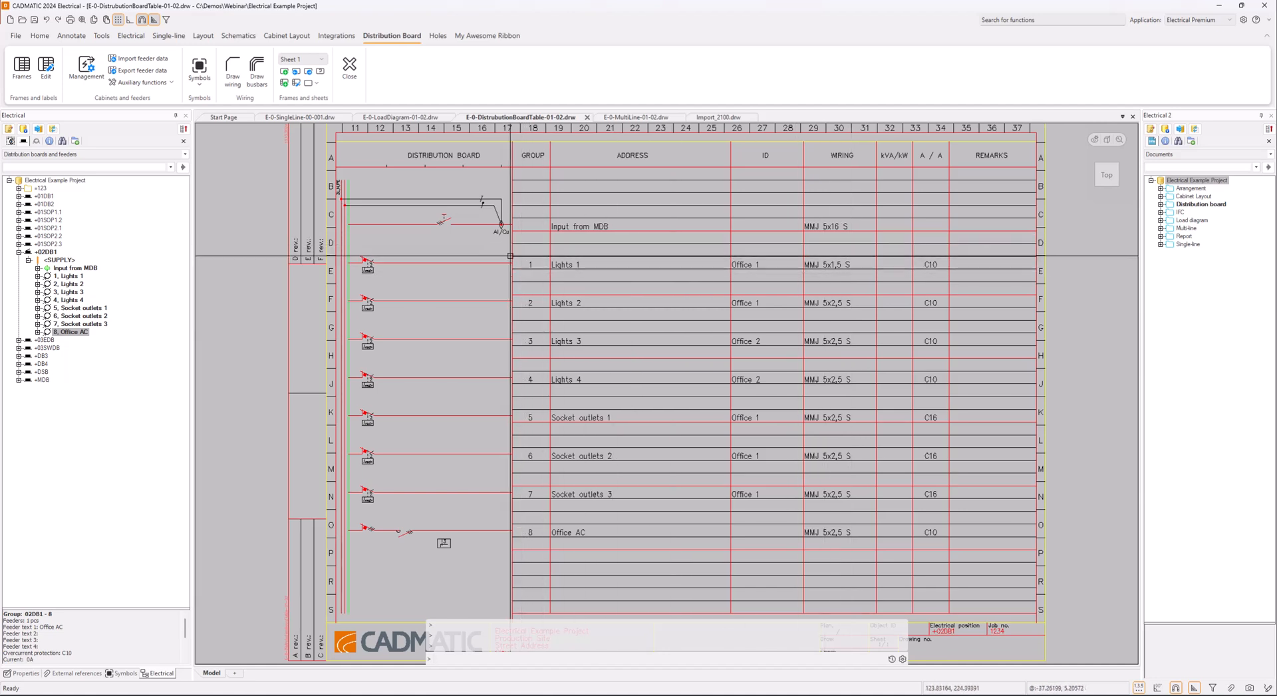
Check the Lights 1 feeder's cable marking in the load diagram against the distribution board table
click(402, 118)
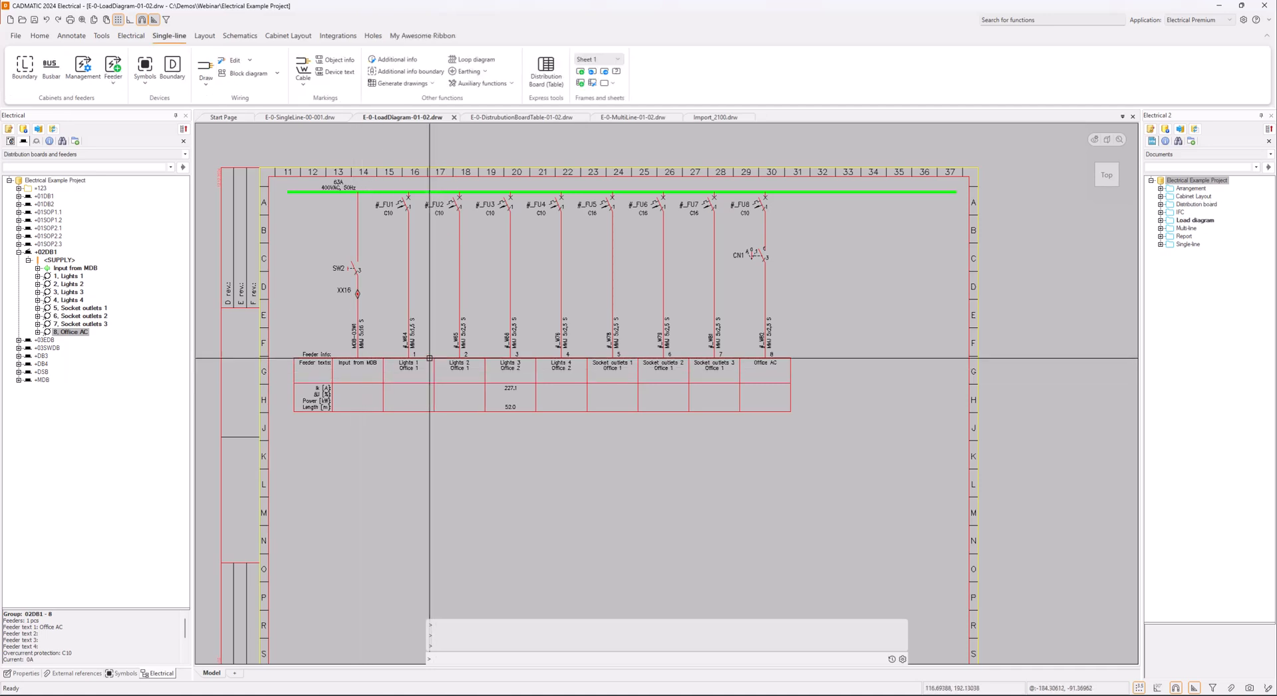
scroll(381, 379, up, 3)
scroll(408, 394, down, 3)
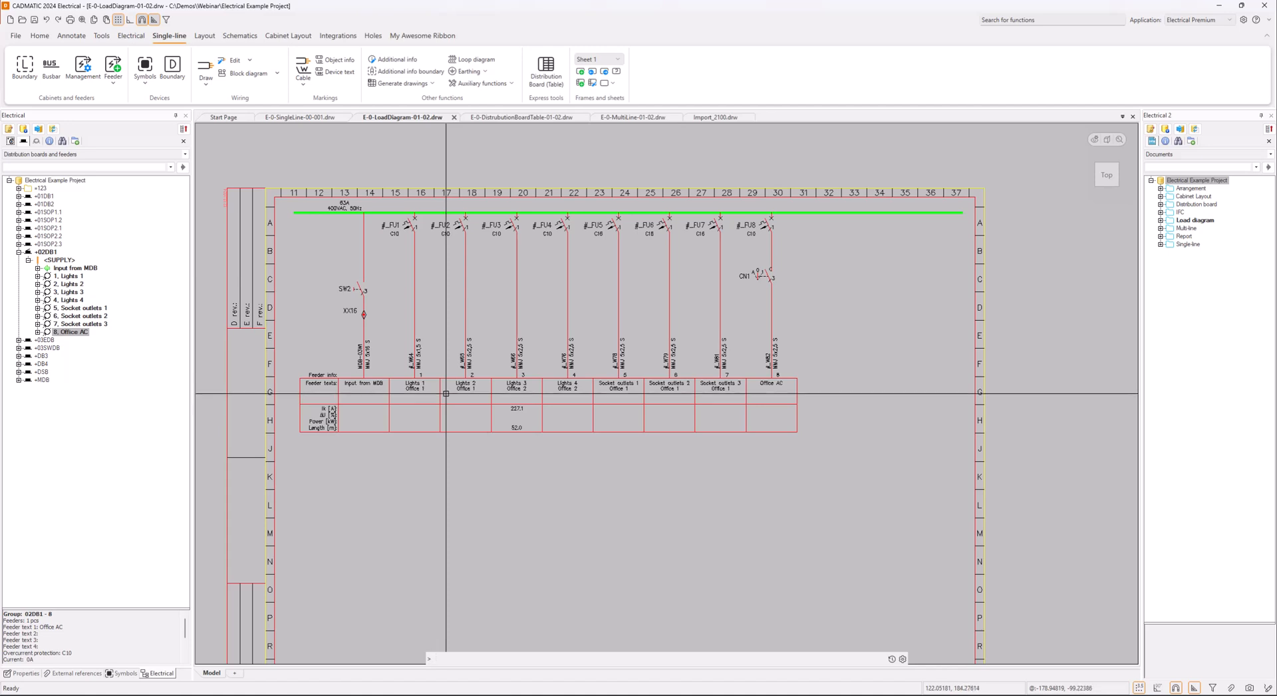
click(530, 119)
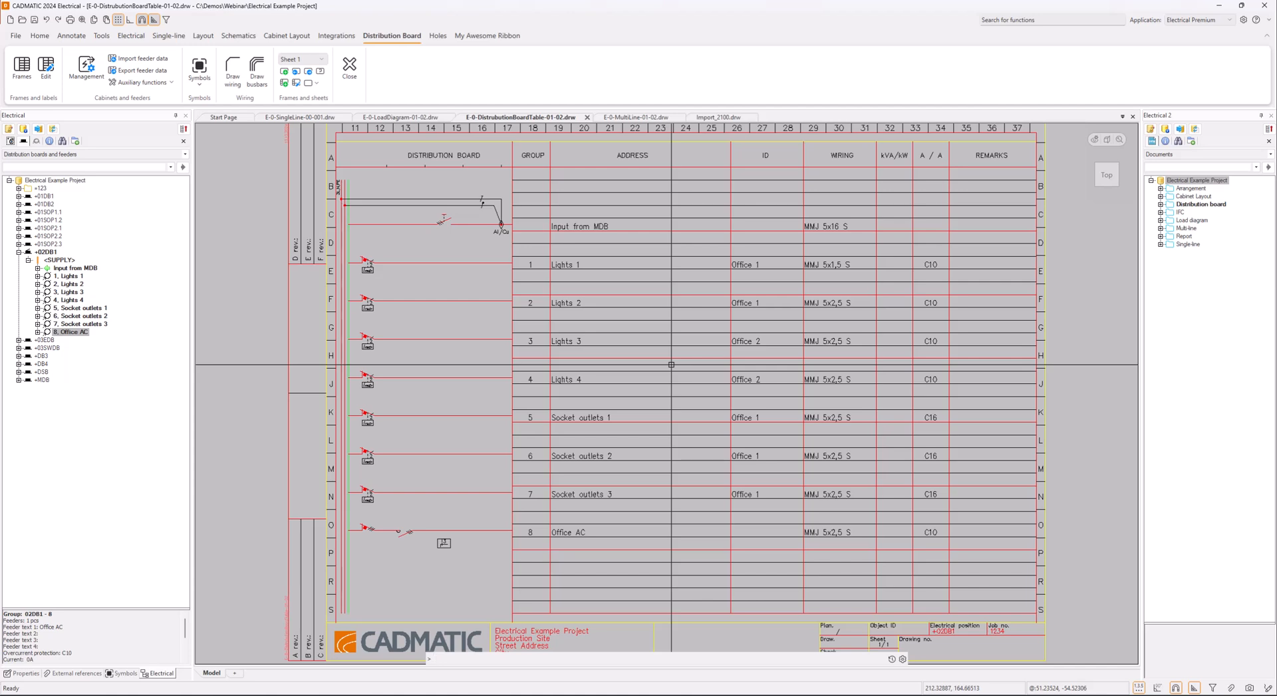
Examine the two motor circuits in E-0-MultiLine-01-02.drw, the electrical product models and the electrical position in the title block
click(650, 117)
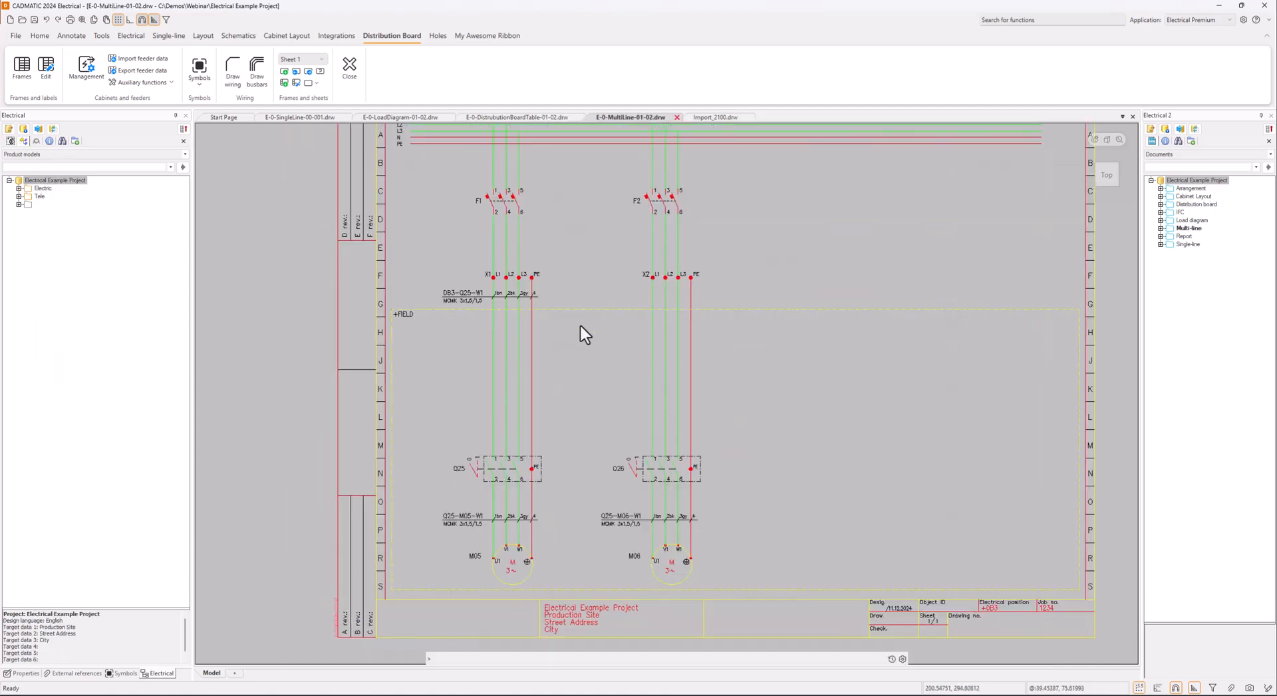
middle_drag(588, 328, 590, 341)
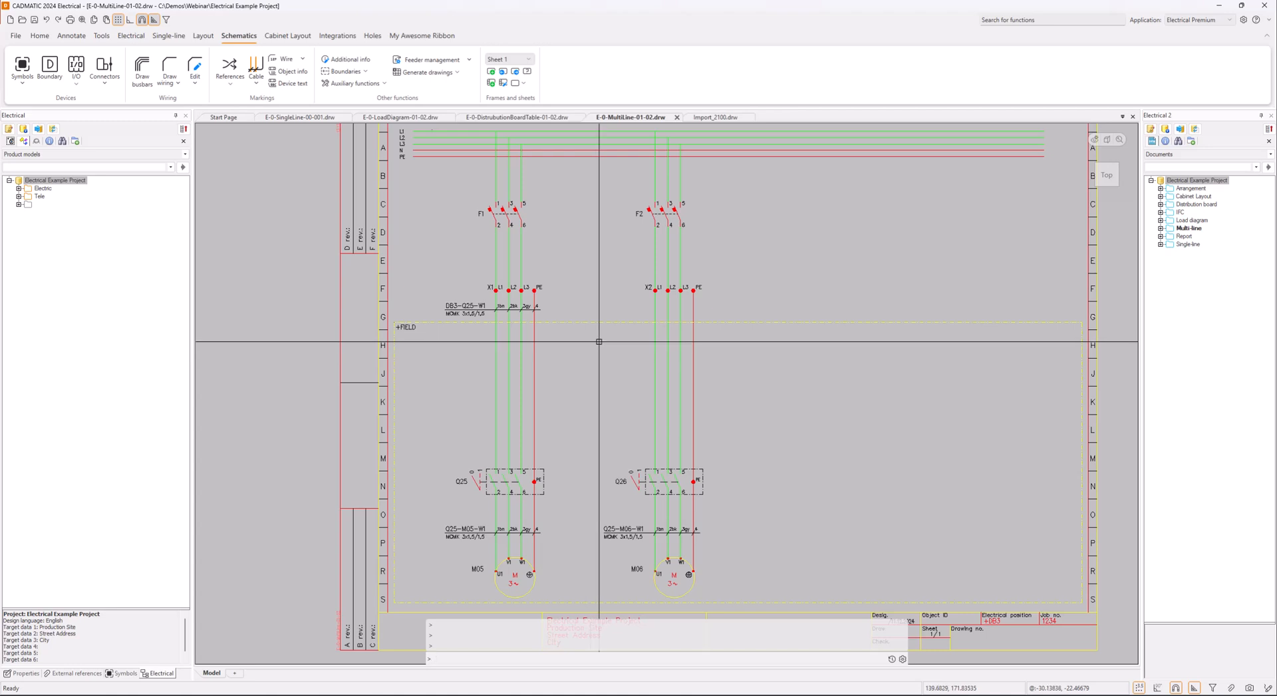
scroll(570, 348, down, 2)
middle_drag(570, 347, 543, 346)
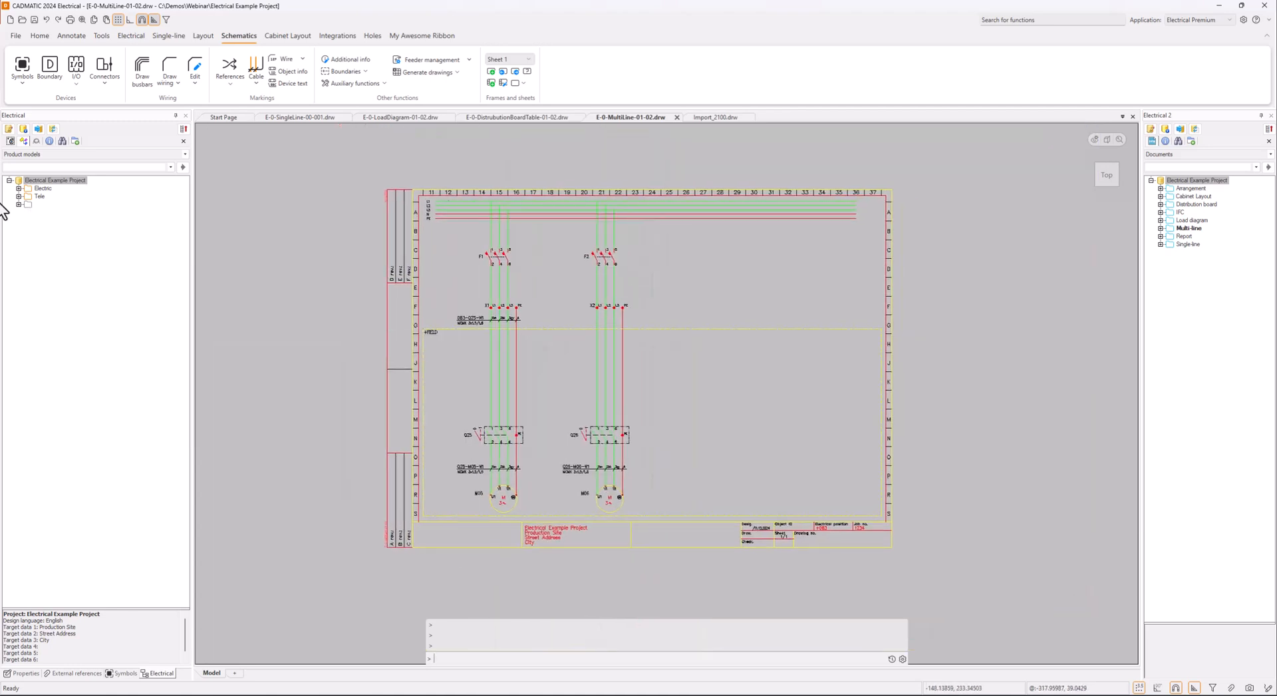
click(19, 188)
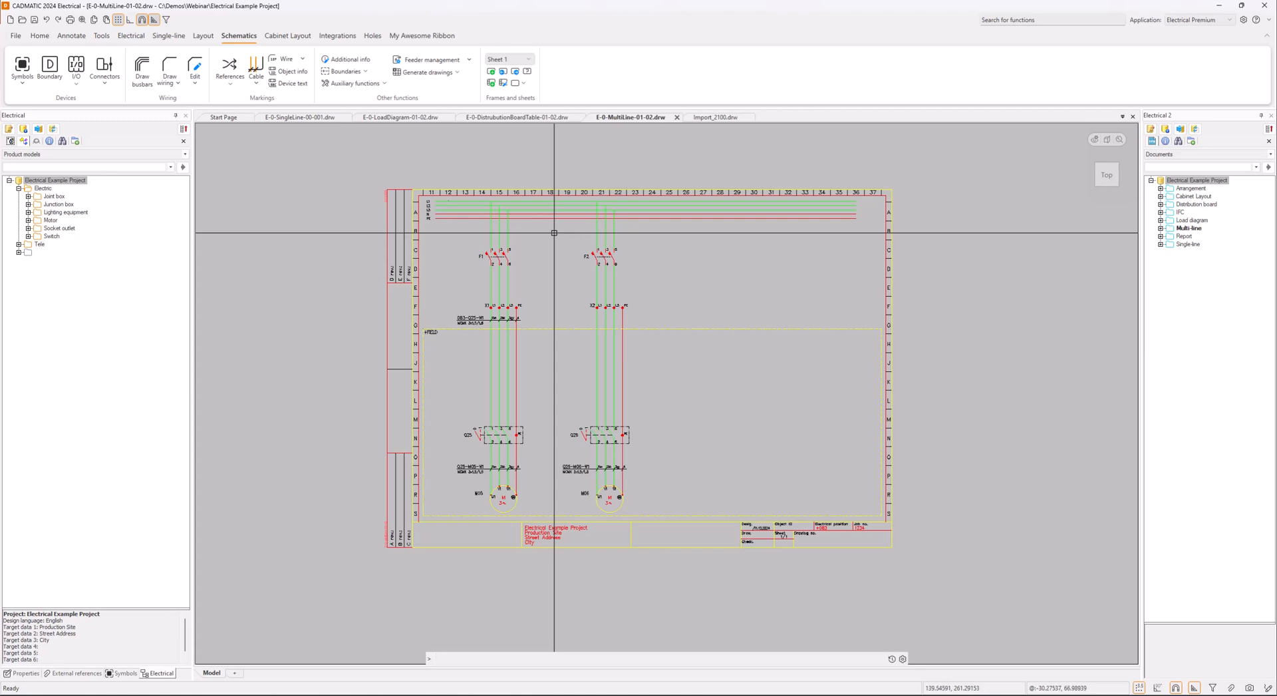
click(477, 232)
key(Escape)
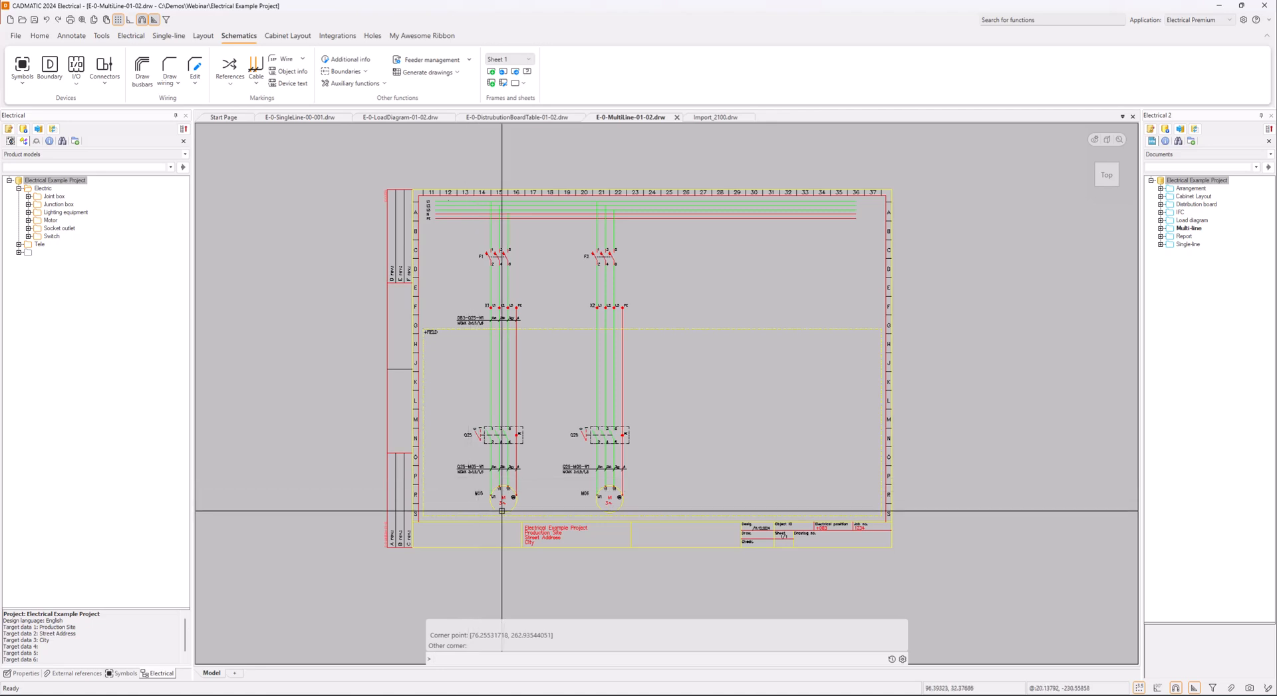
scroll(496, 505, up, 2)
scroll(533, 467, down, 1)
mouse_move(526, 466)
middle_down()
mouse_move(484, 527)
mouse_move(453, 525)
middle_up()
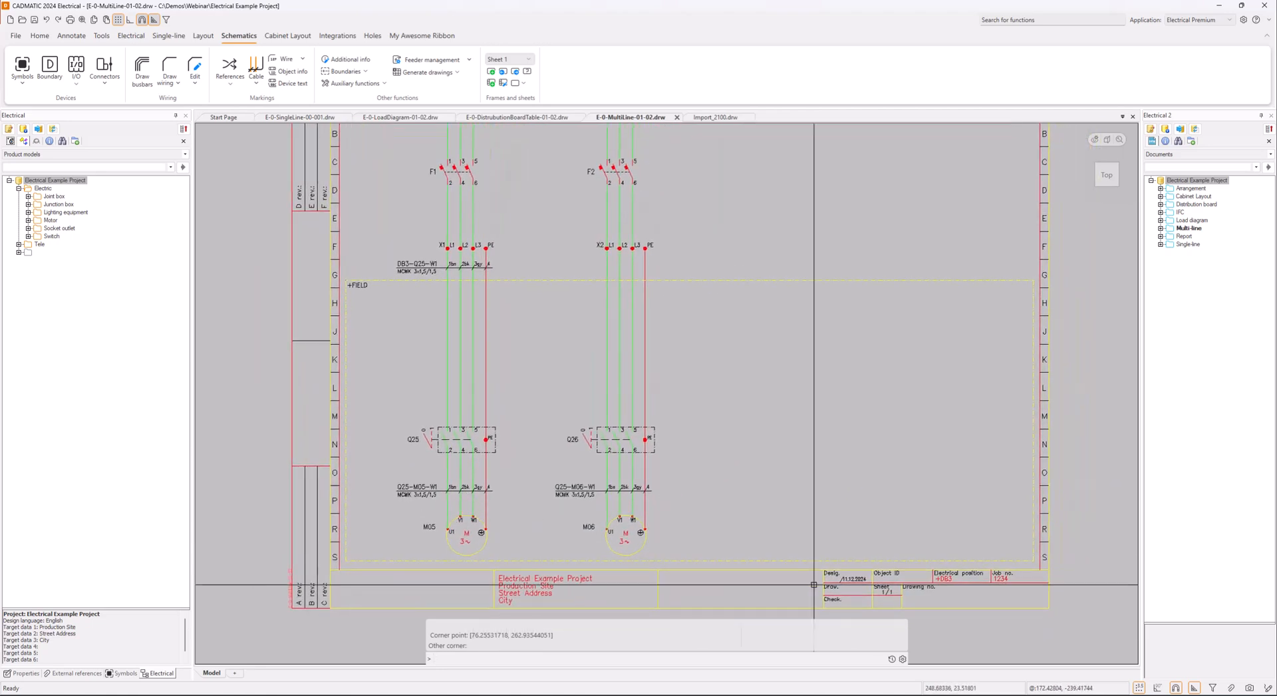
scroll(955, 557, up, 4)
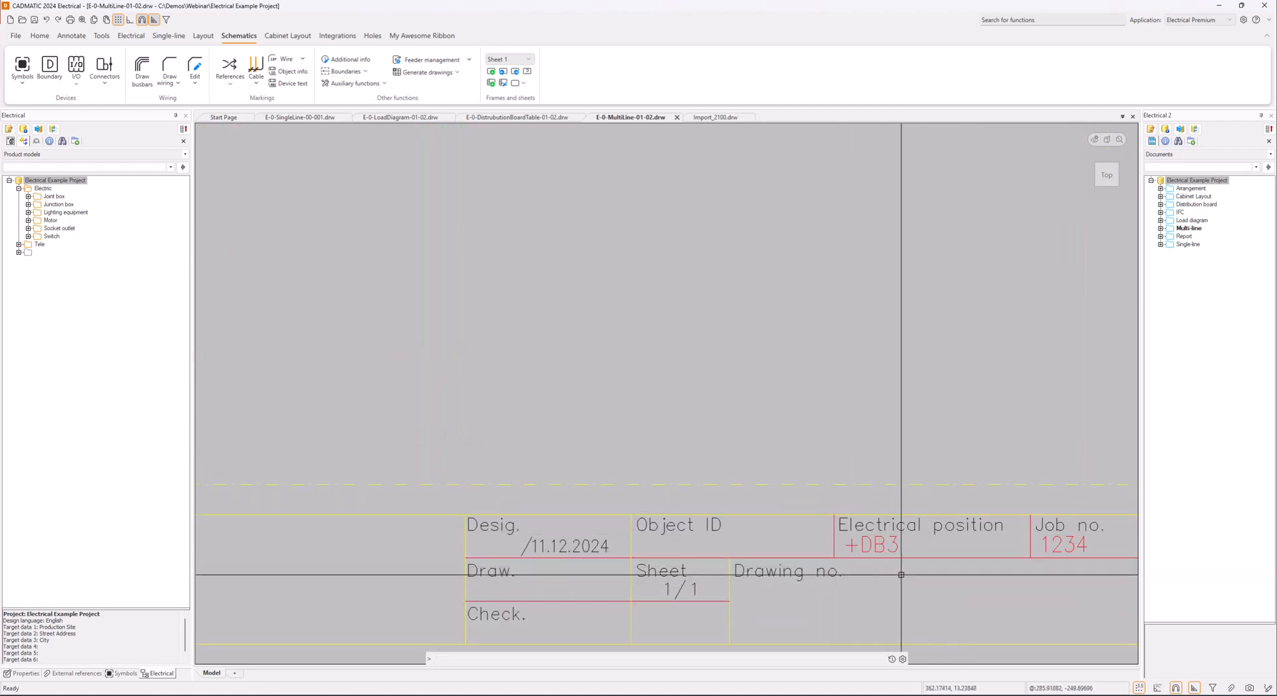
scroll(903, 567, down, 6)
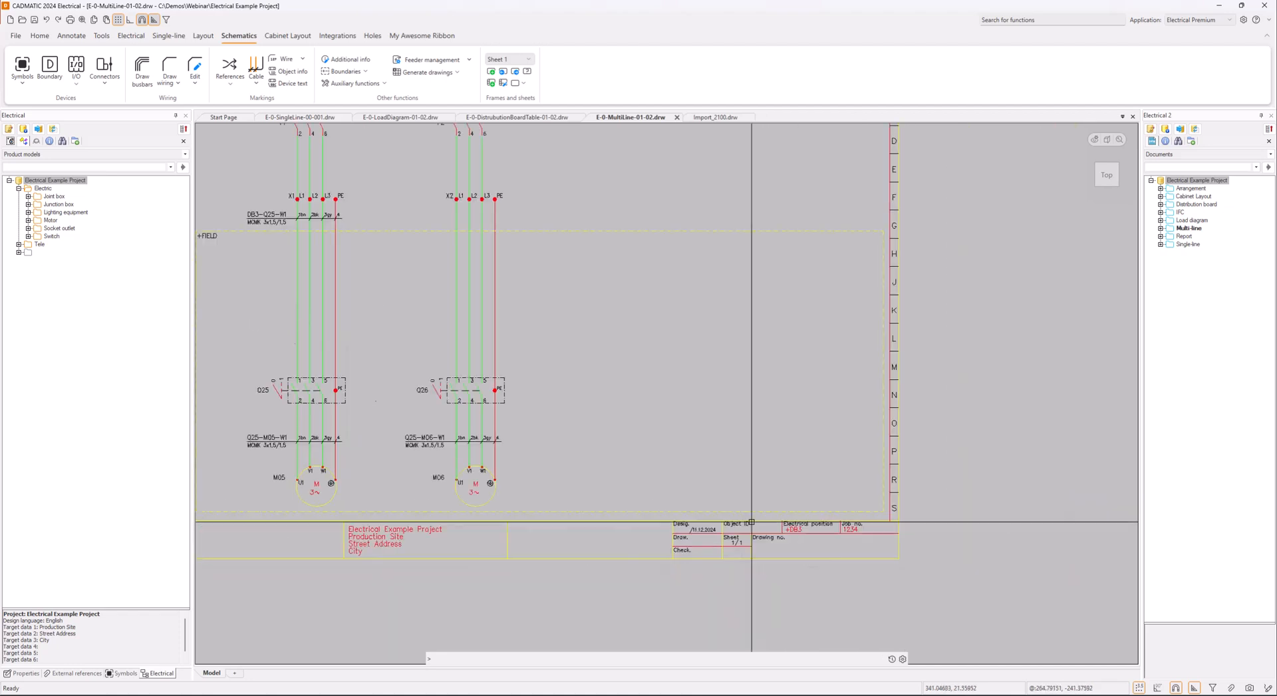
Compare the motor feeders of board +DB3 in the single-line diagram with those in the multi-line diagram
click(314, 120)
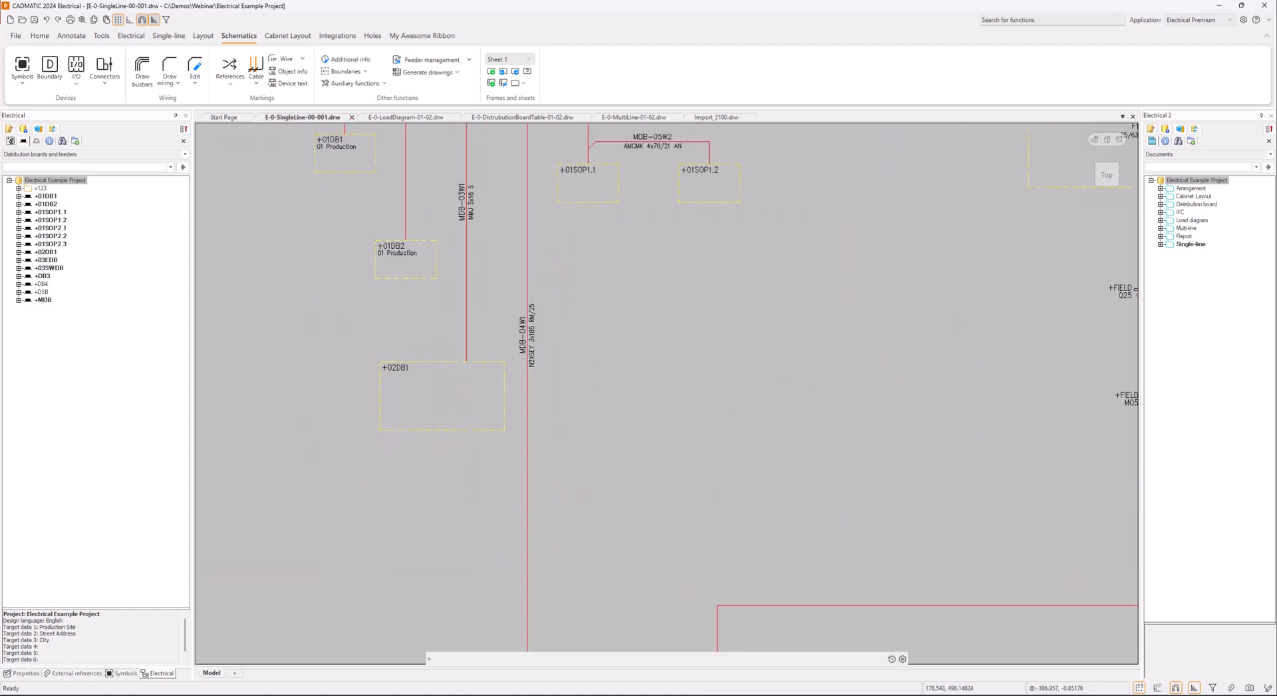
mouse_move(914, 332)
middle_down()
mouse_move(599, 393)
mouse_move(399, 396)
middle_up()
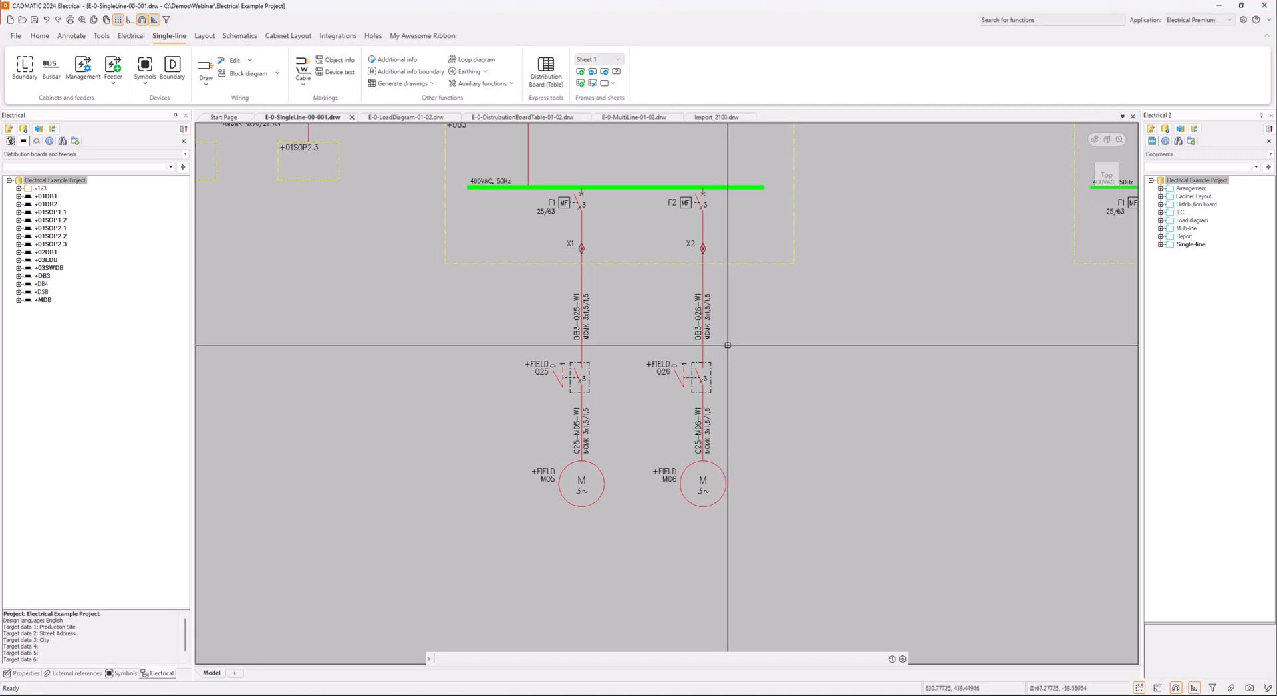
click(636, 117)
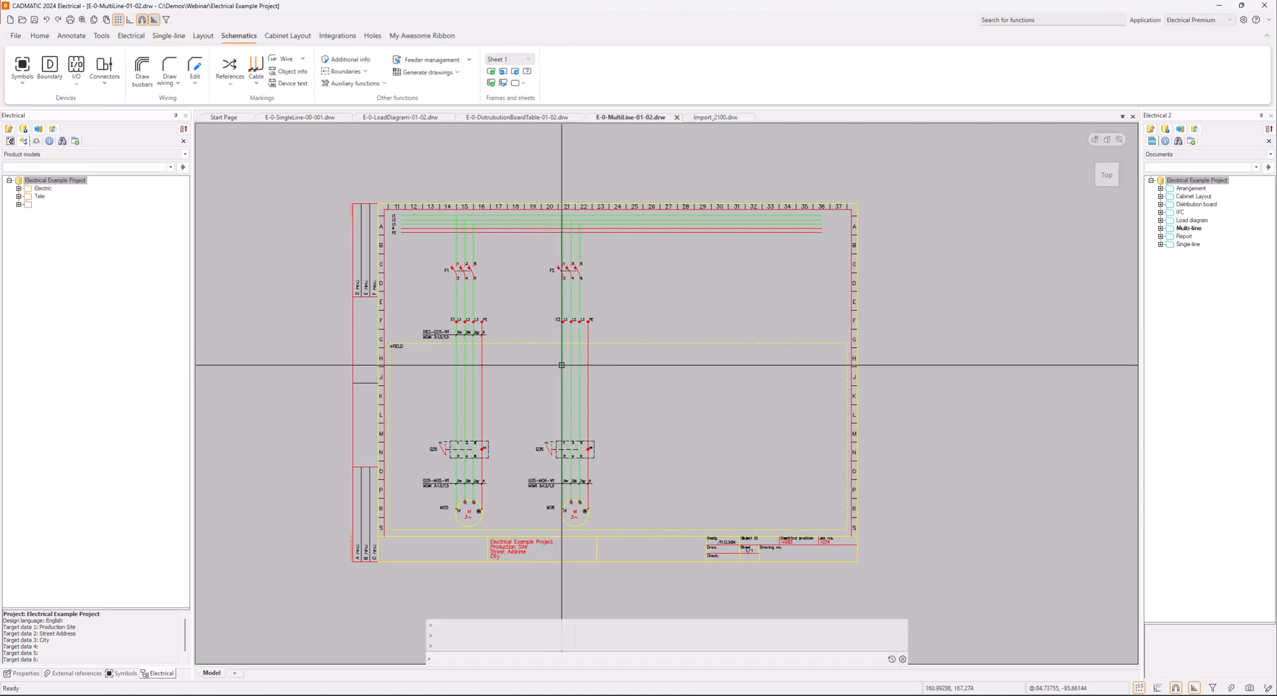
List the project's cable types and locate the multi-line diagram's cable DB3-Q25-W1 in the project tree
click(37, 141)
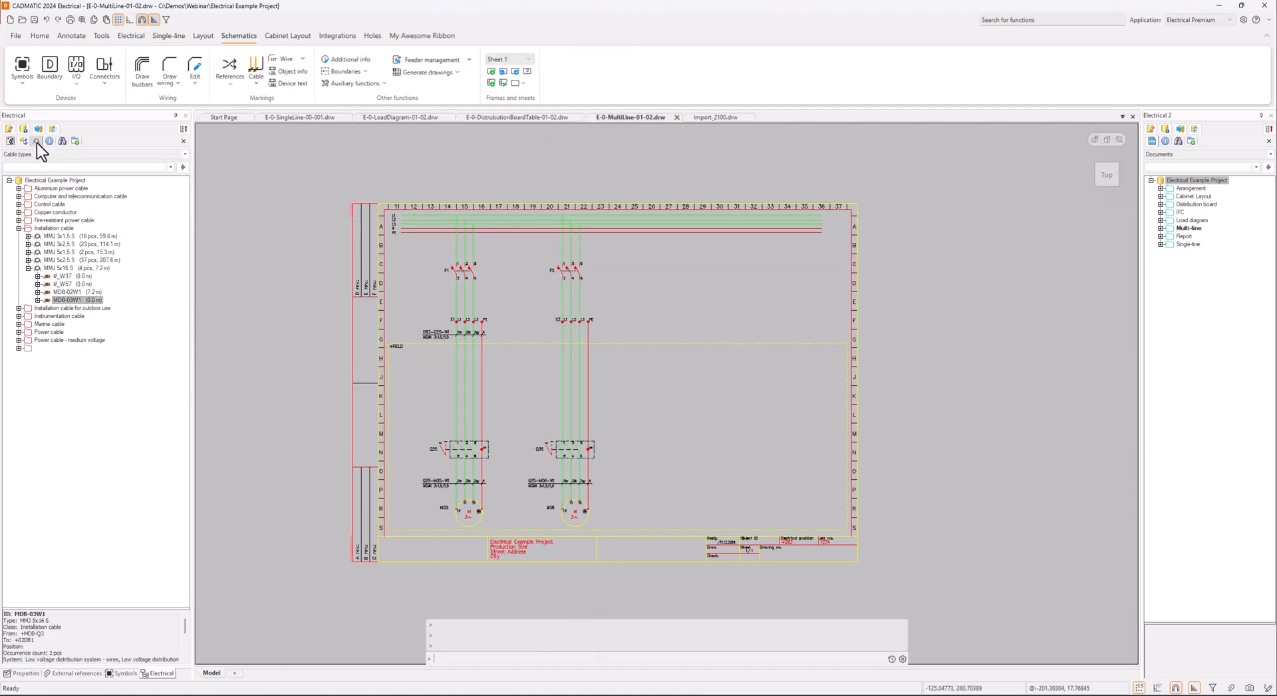
click(29, 268)
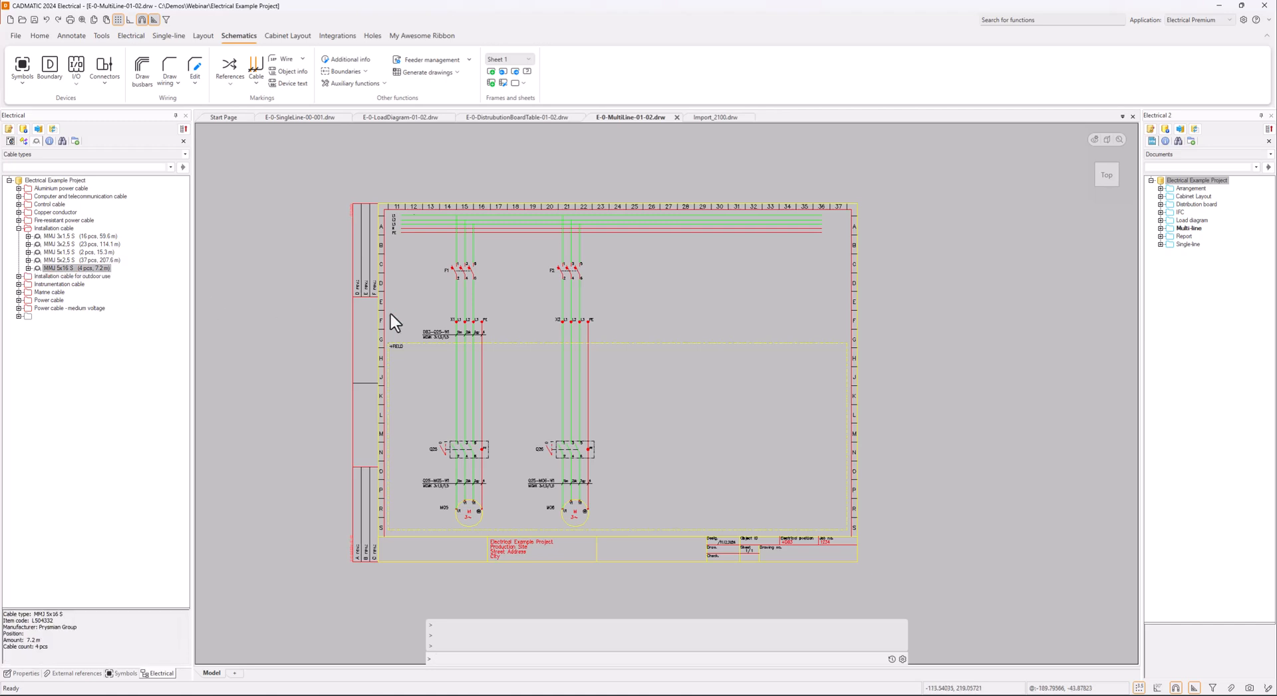
click(428, 331)
right_click(427, 331)
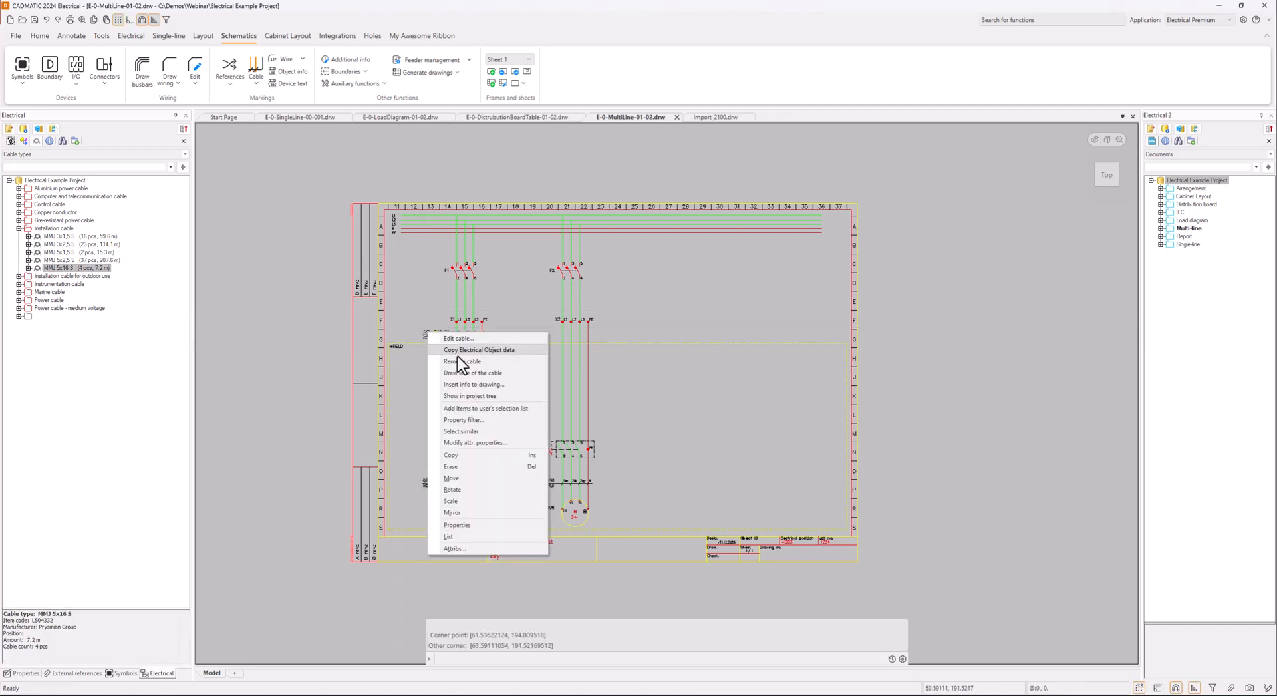
click(480, 396)
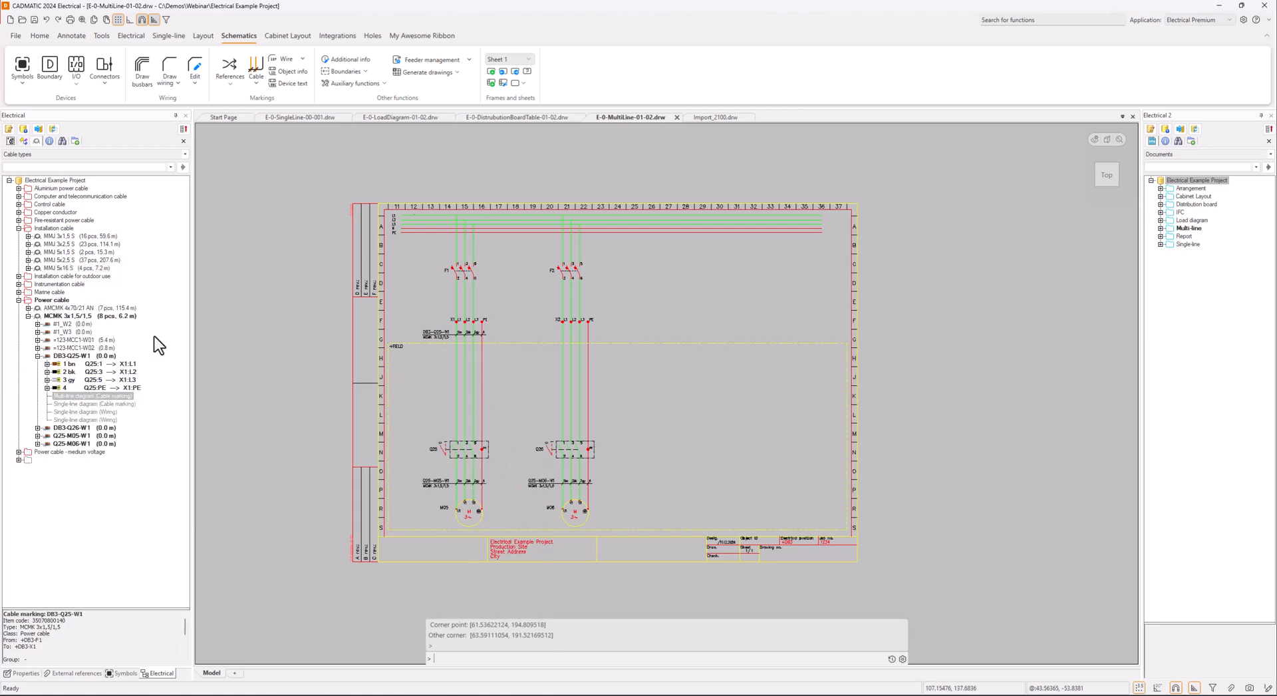
click(37, 356)
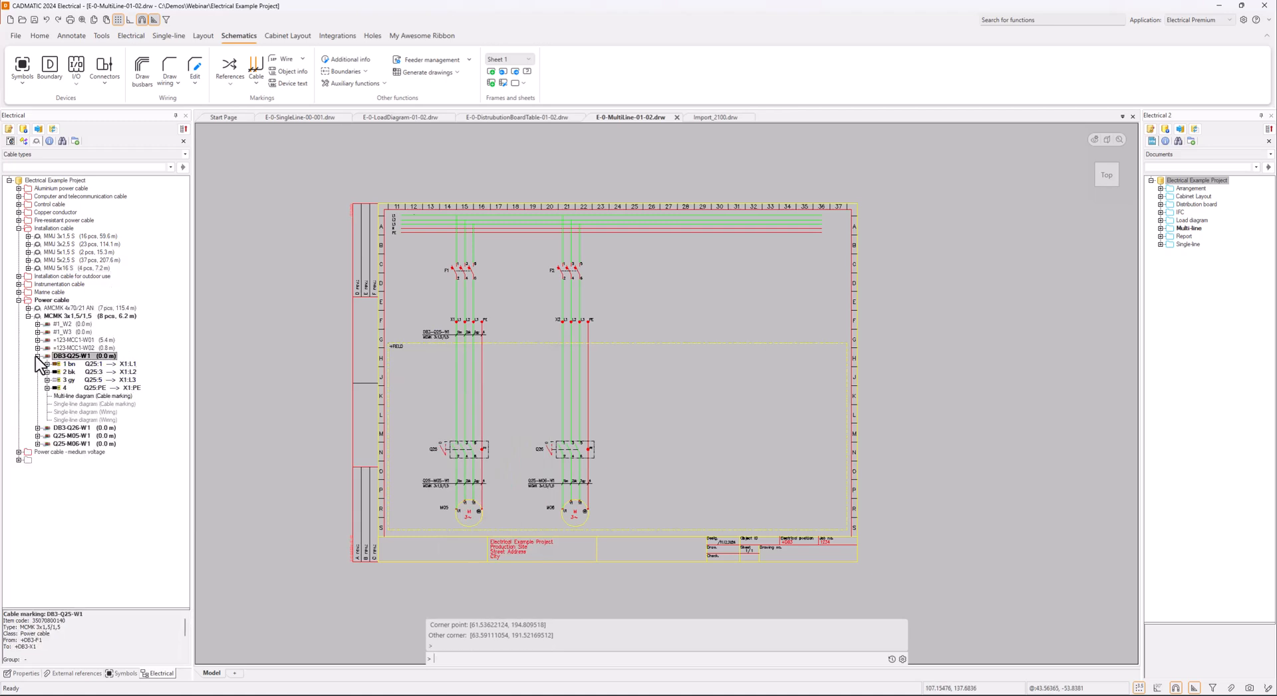
Start assigning the four wires below terminal strip X2 to cable DB3-Q26-W1 by drawing the cable's line across them
click(76, 365)
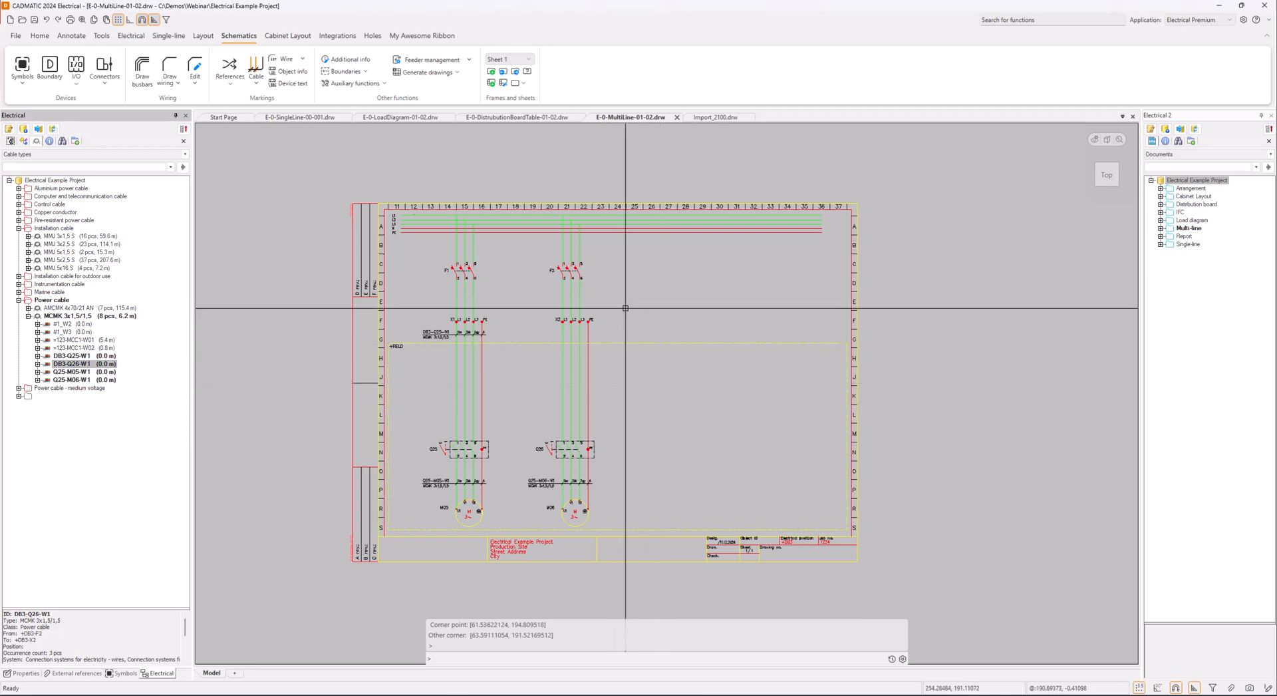
right_click(85, 364)
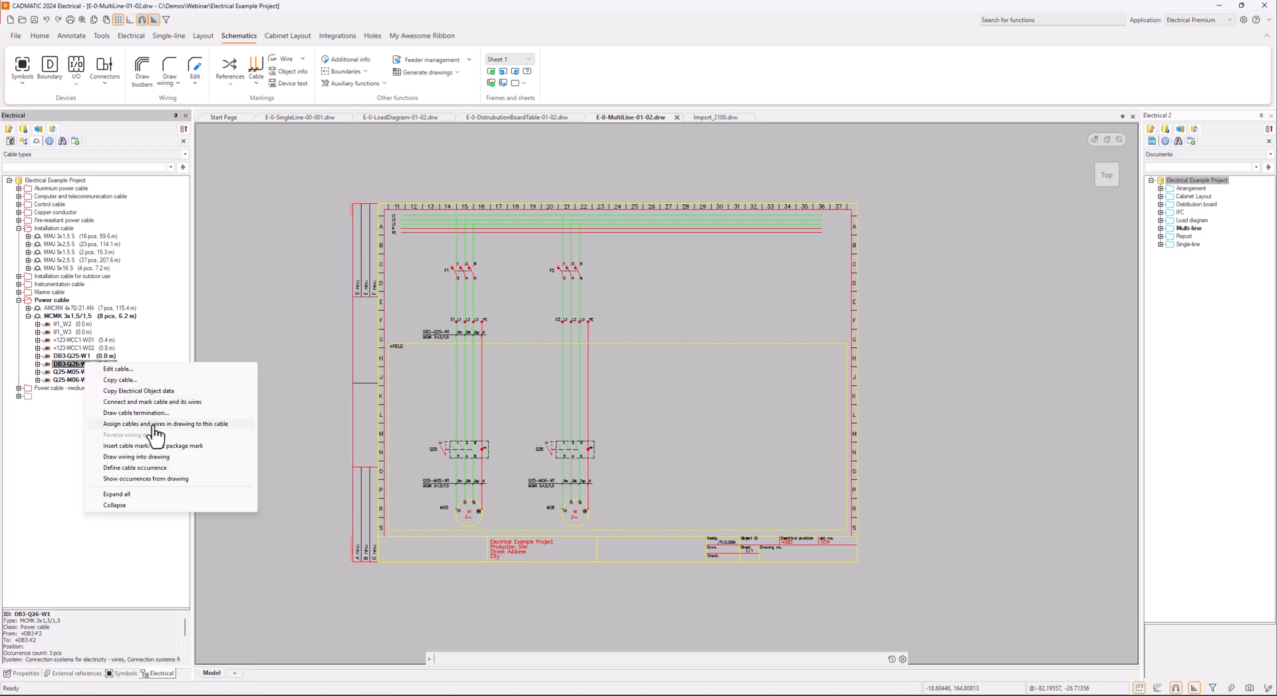
click(177, 403)
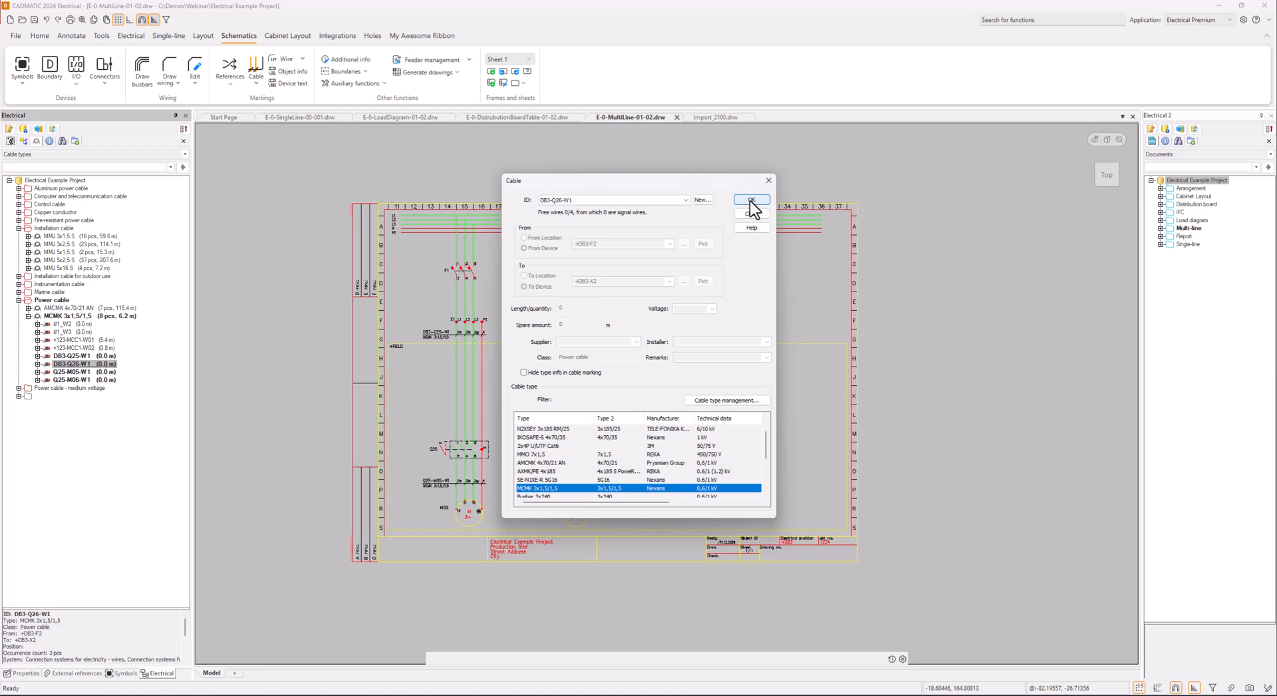
click(751, 201)
scroll(597, 334, up, 2)
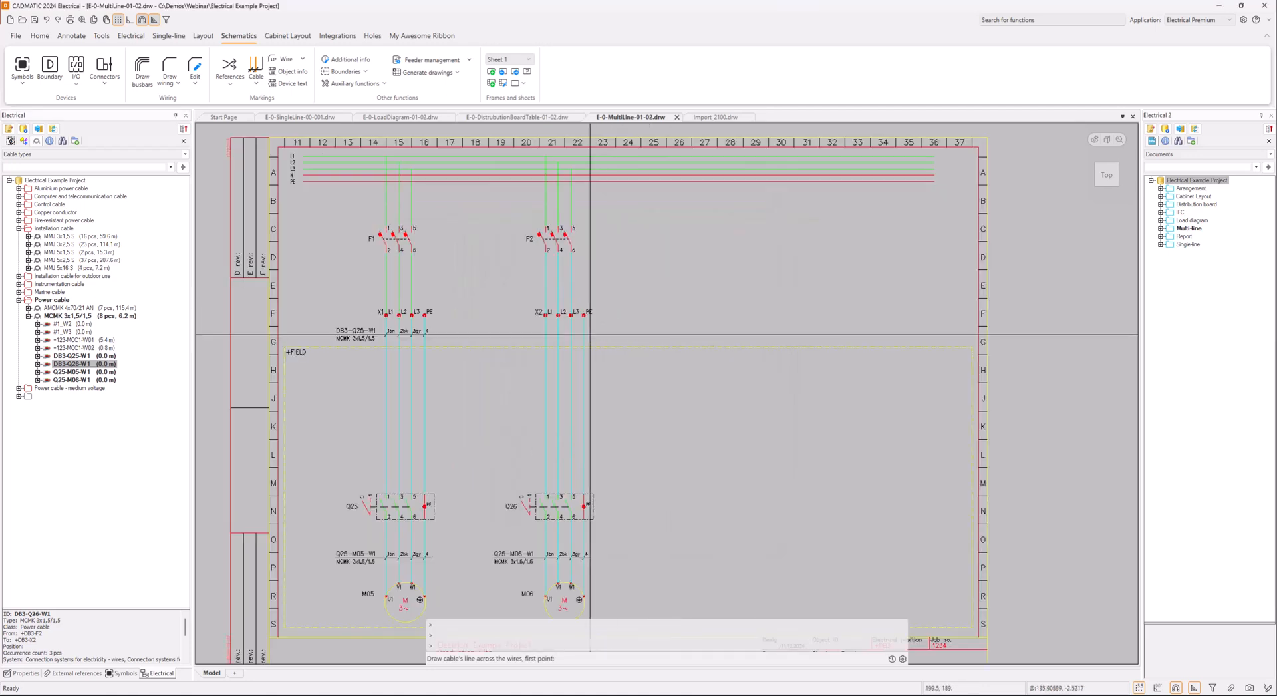
click(590, 335)
click(540, 335)
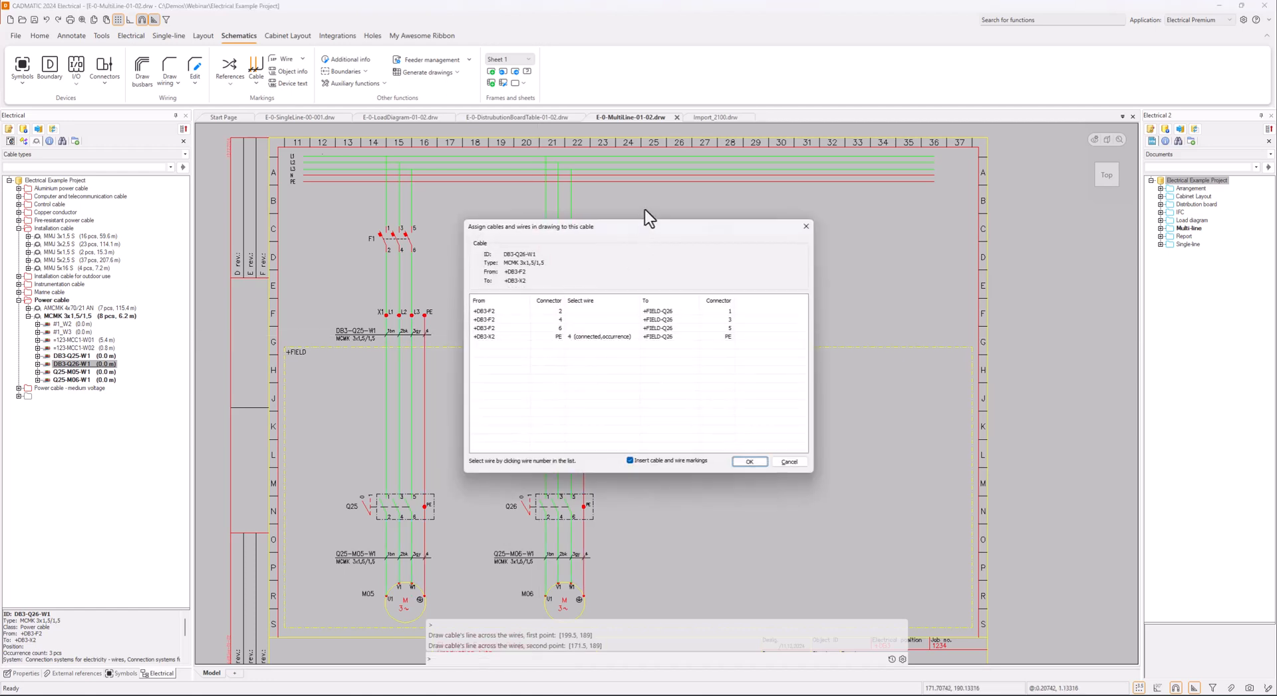
Assign cable wires 1 bn, 2 bk and 3 gy to the +DB3-F2 connections from connectors 2, 4 and 6
drag(647, 229, 800, 232)
click(708, 313)
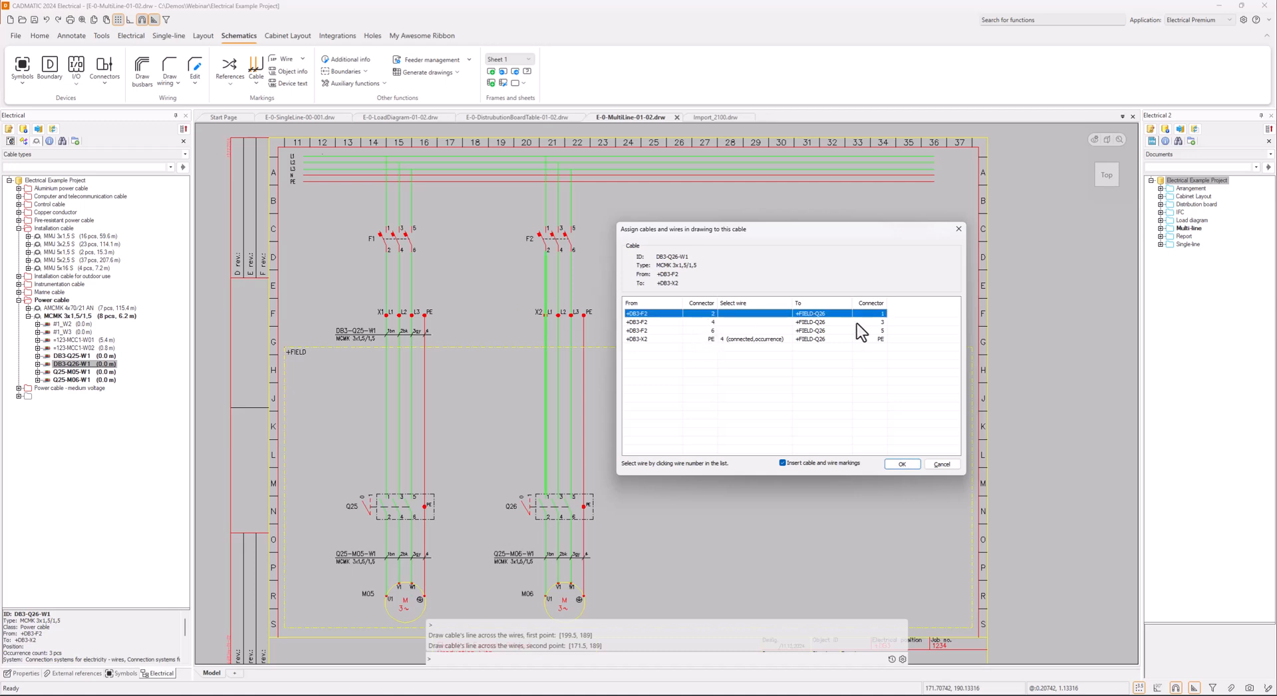
click(707, 329)
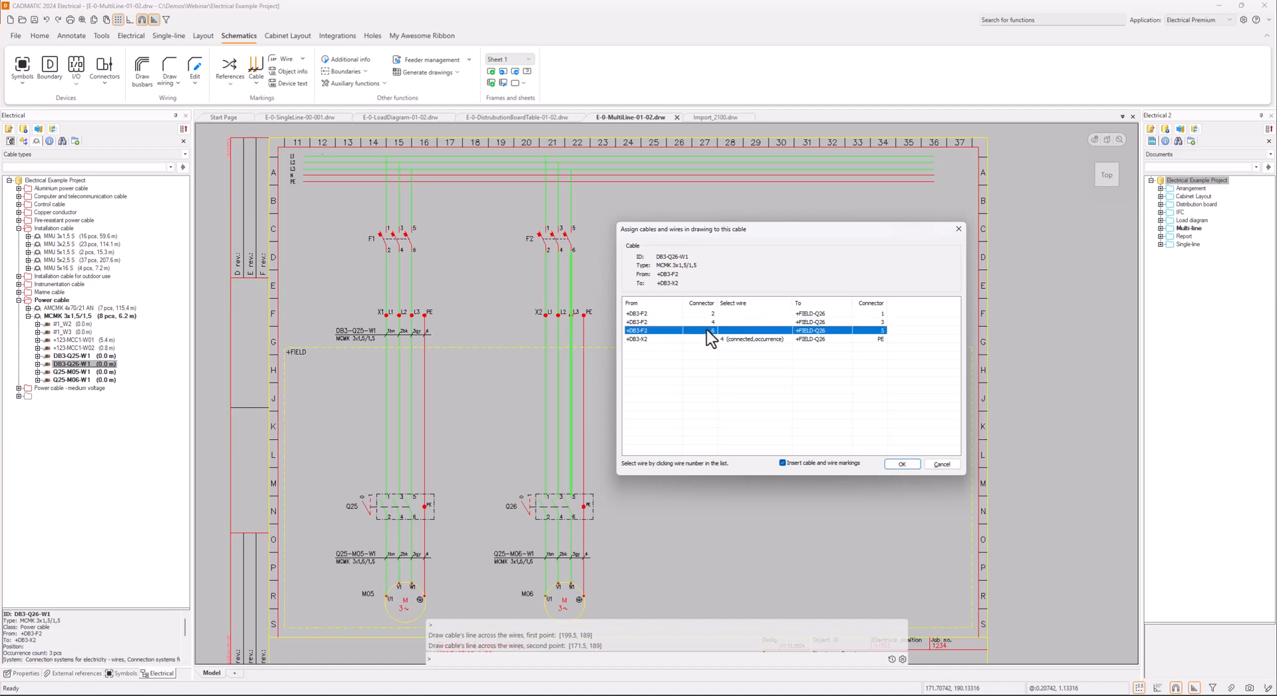
click(782, 313)
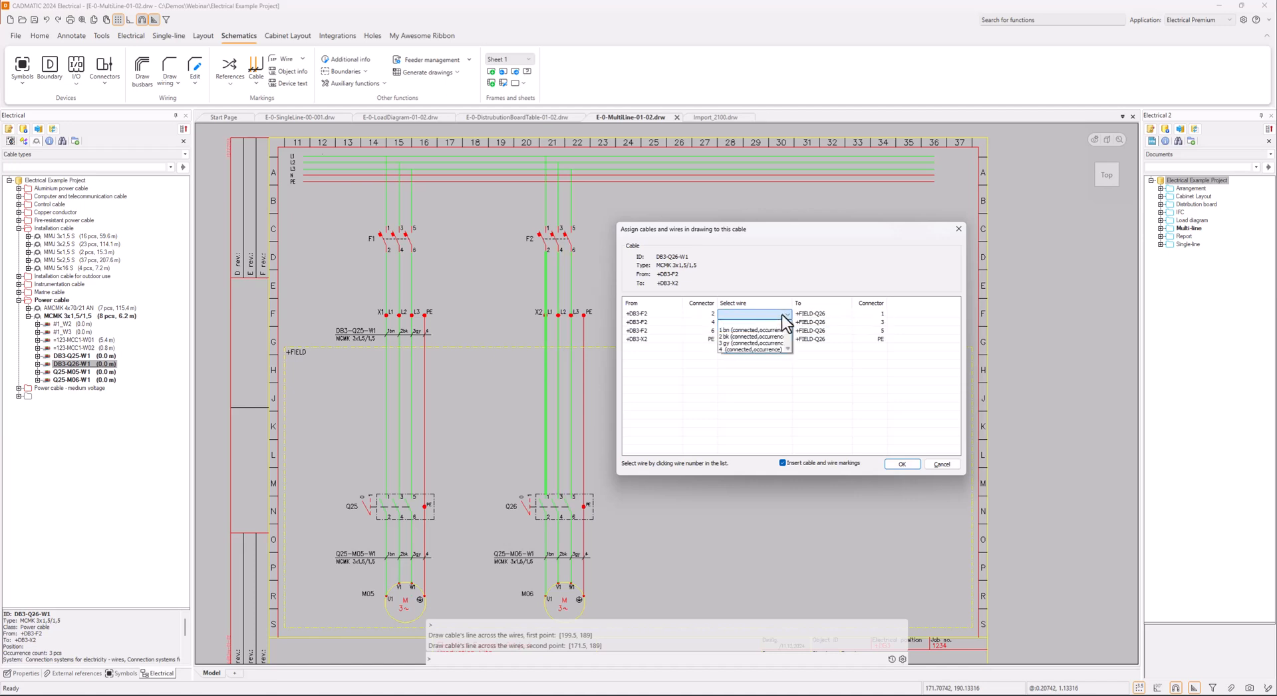
click(771, 330)
click(777, 323)
click(768, 346)
click(775, 331)
click(763, 361)
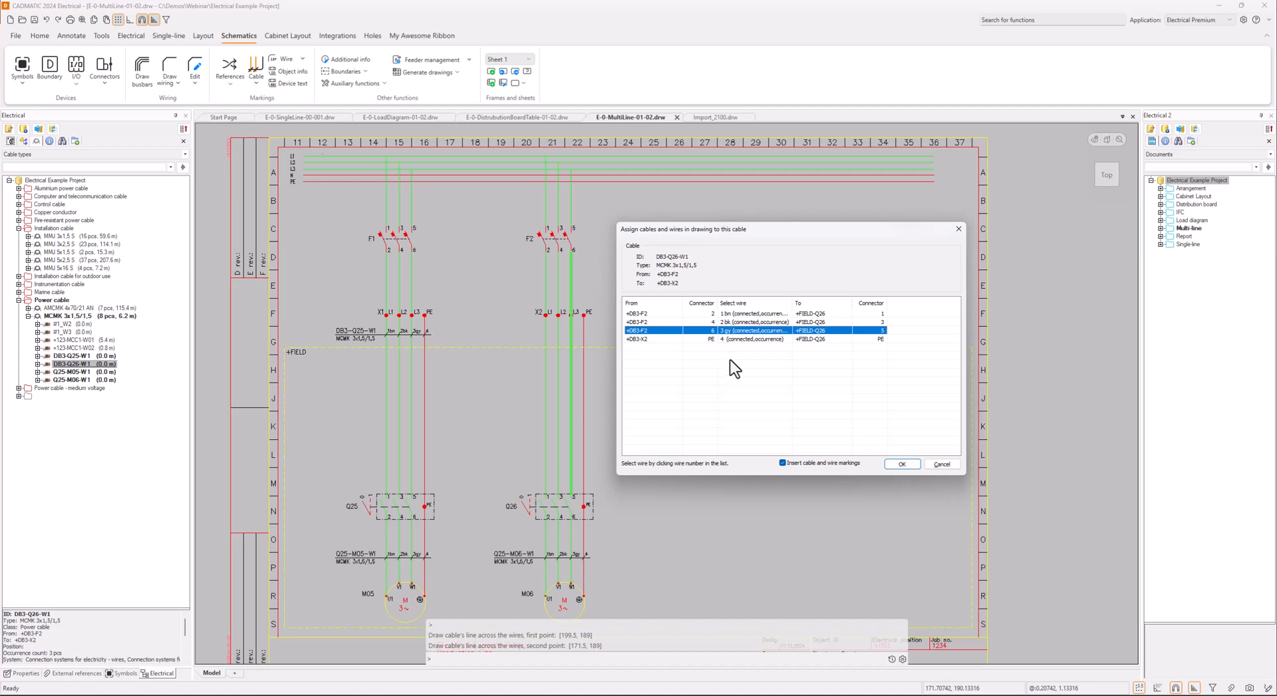
Keep wire 4 on the PE connection, accept the wire assignments and place the cable marking beside the wires below X2
click(777, 341)
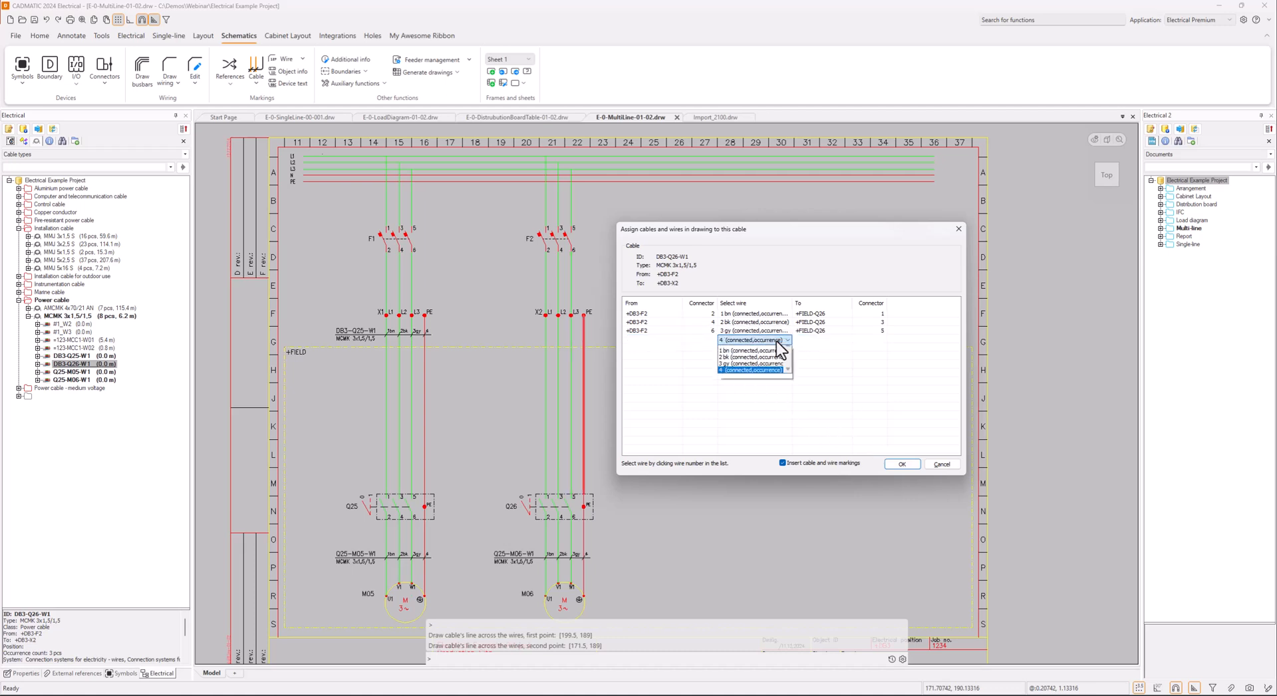
click(838, 398)
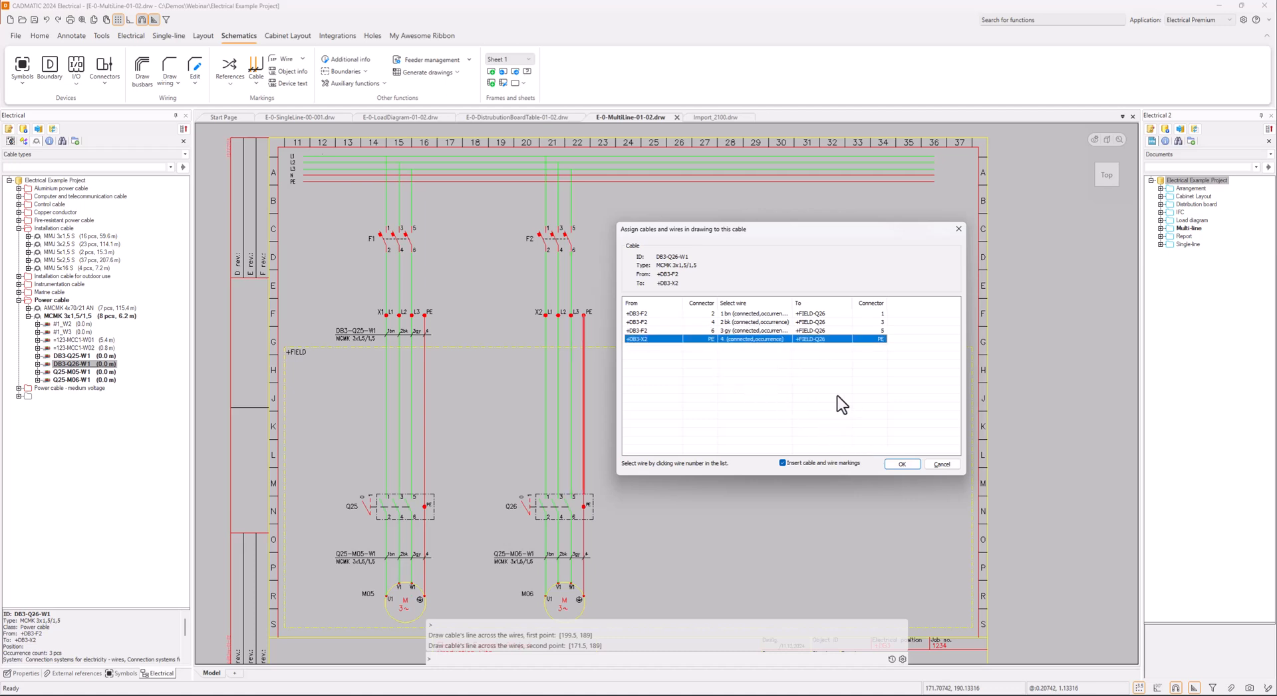
click(902, 465)
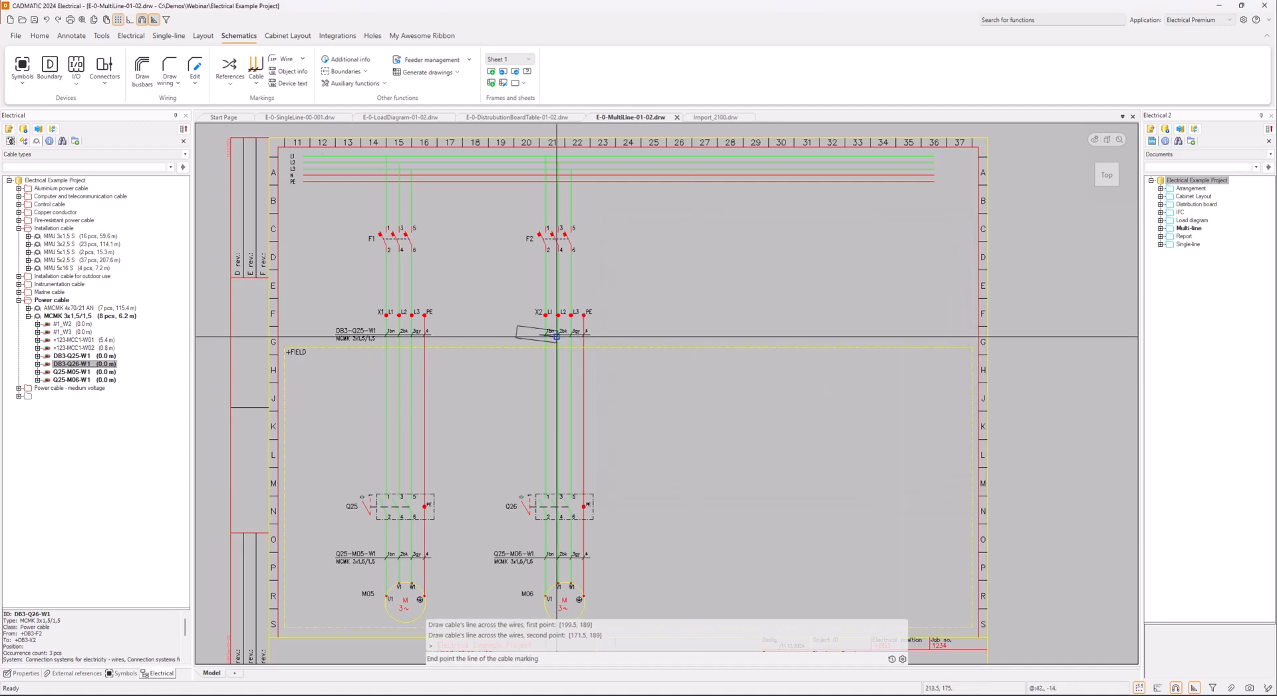
click(500, 334)
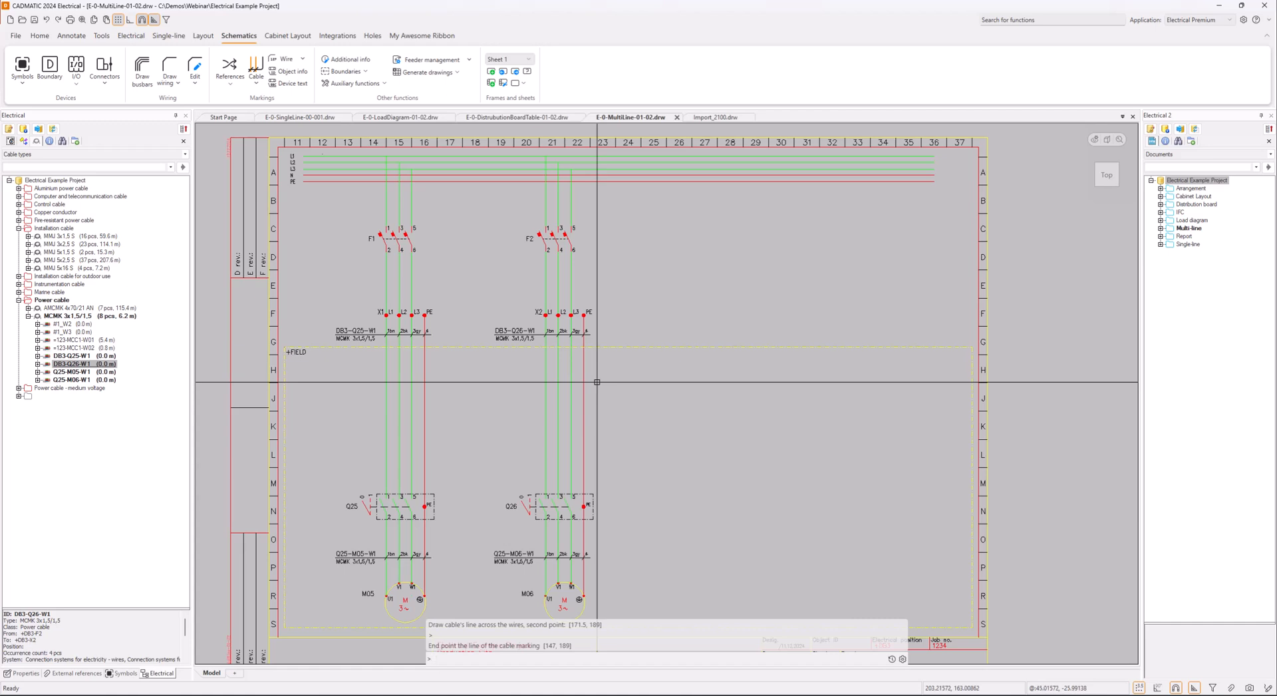
Check which wire types the wiring tool offers, without drawing a wire
click(173, 64)
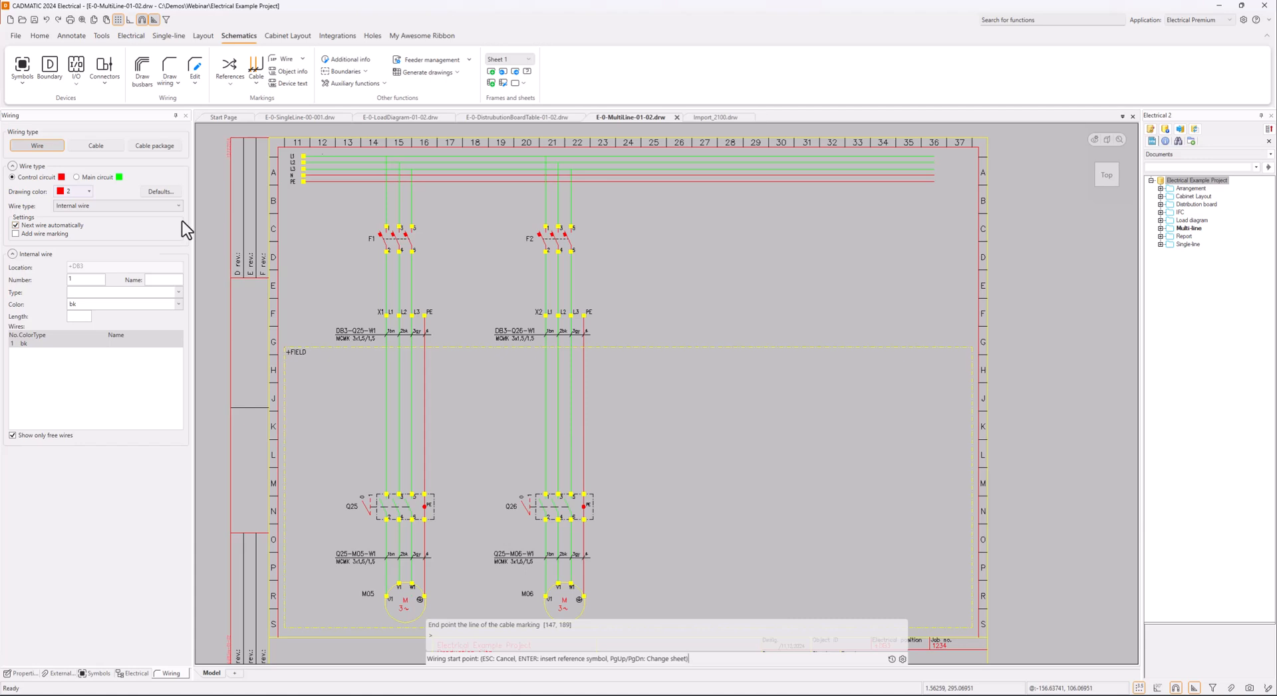
click(176, 203)
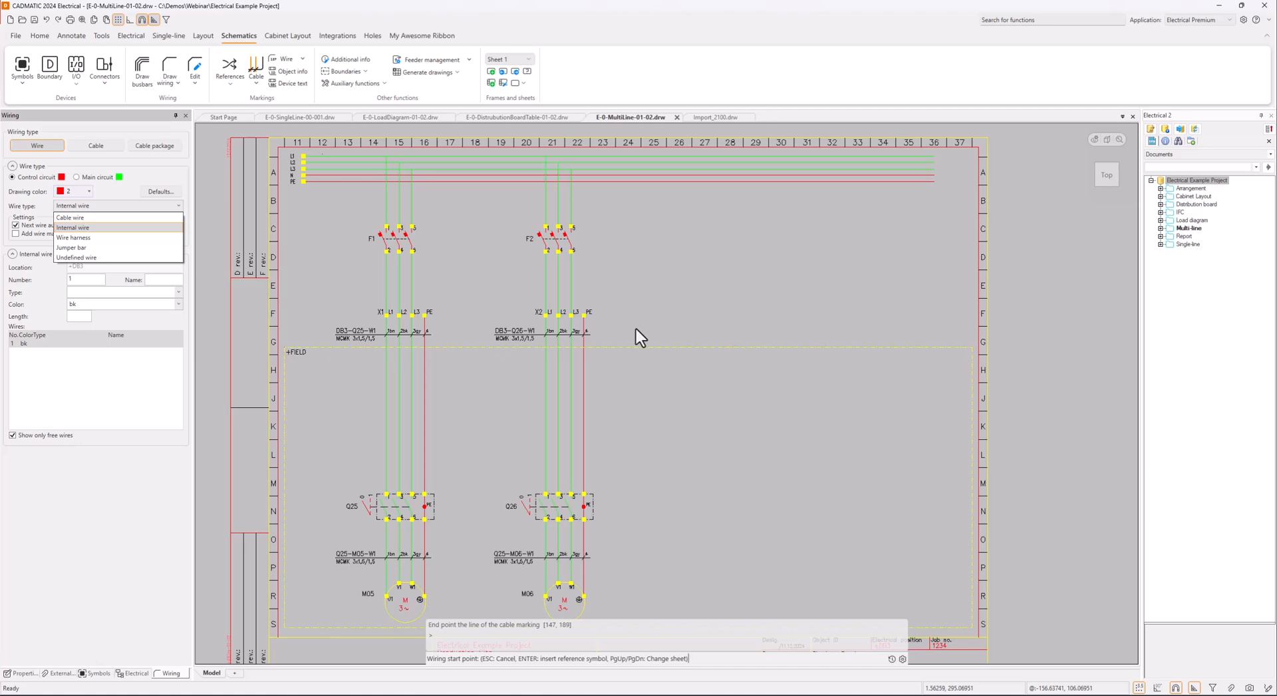
key(Escape)
key(Escape)
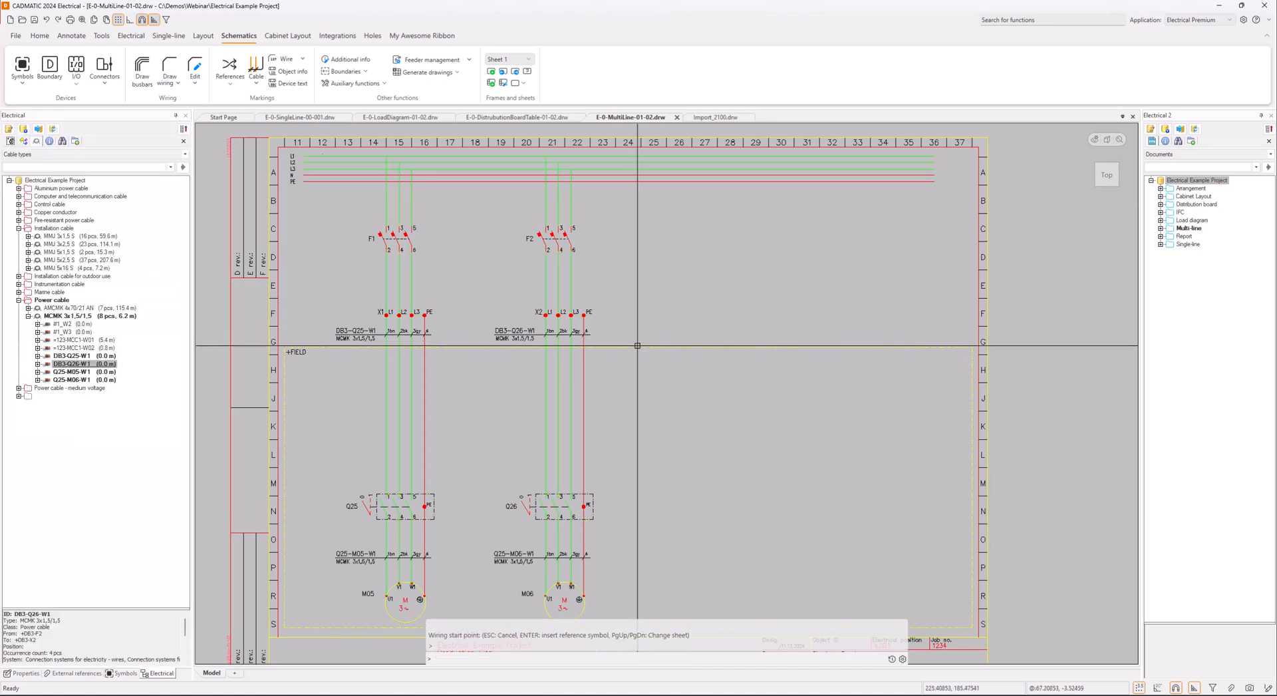
Add sheet 2 to the multi-line diagram and insert the drawing frame on it
middle_drag(664, 451, 653, 438)
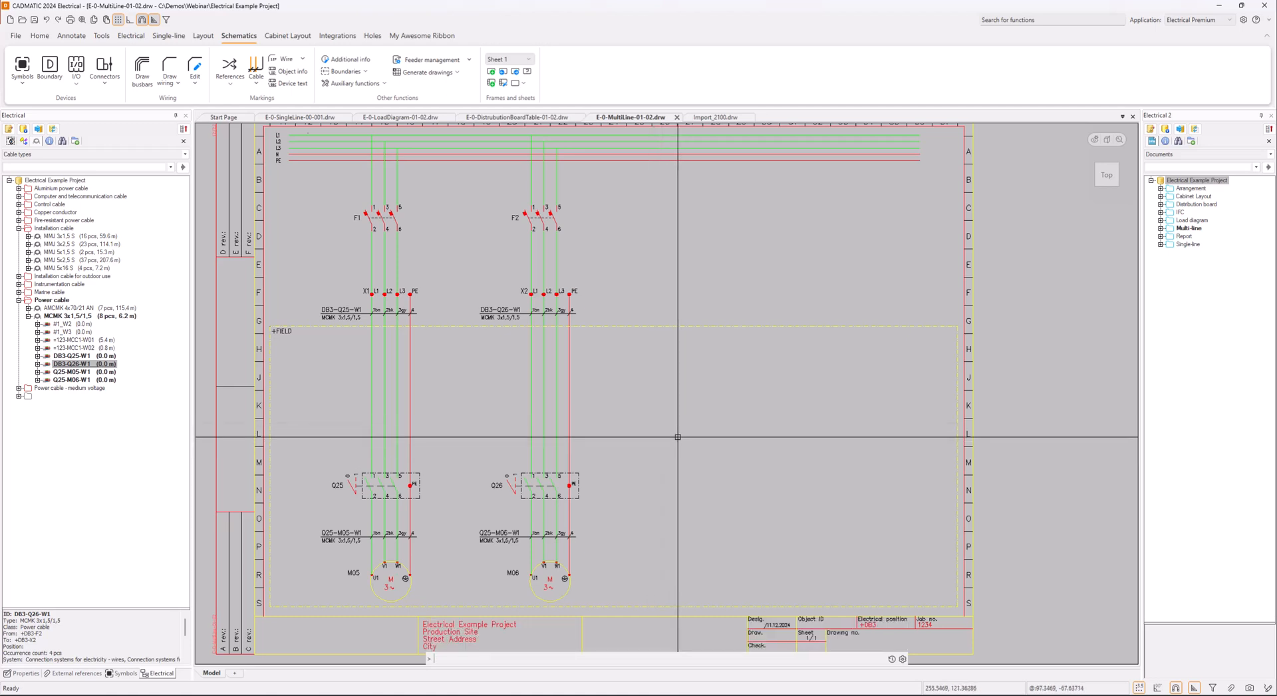
middle_drag(669, 432, 672, 436)
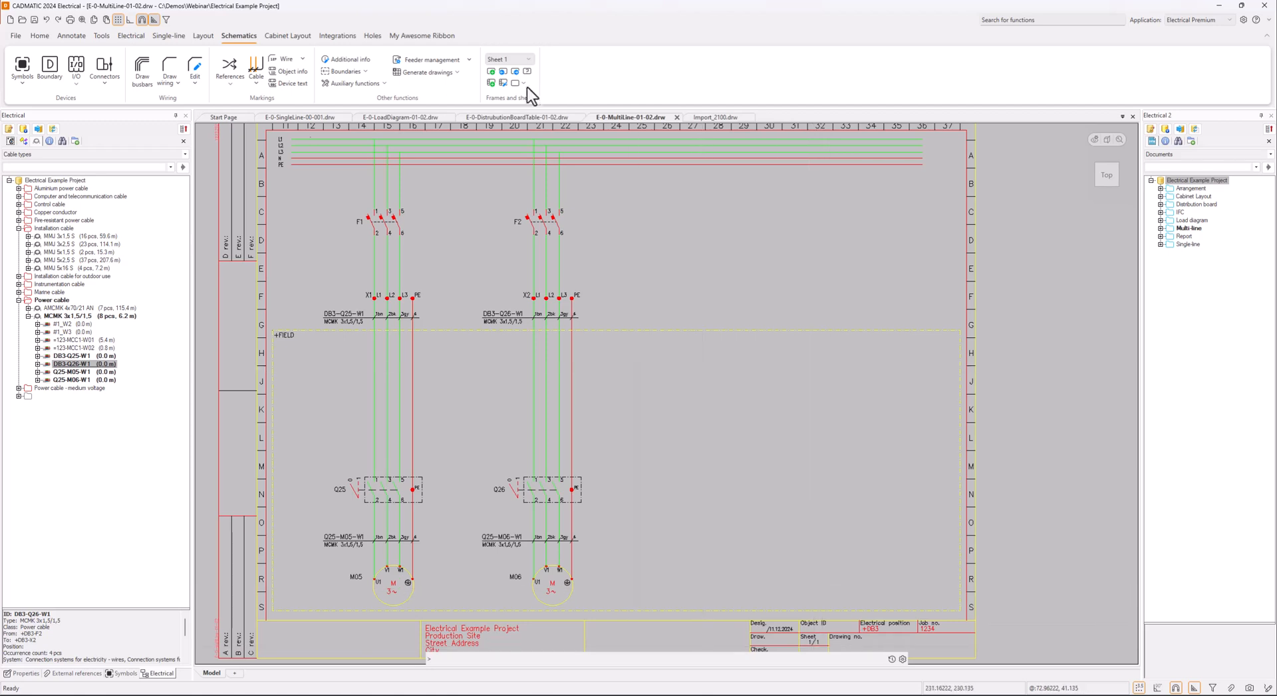
click(493, 72)
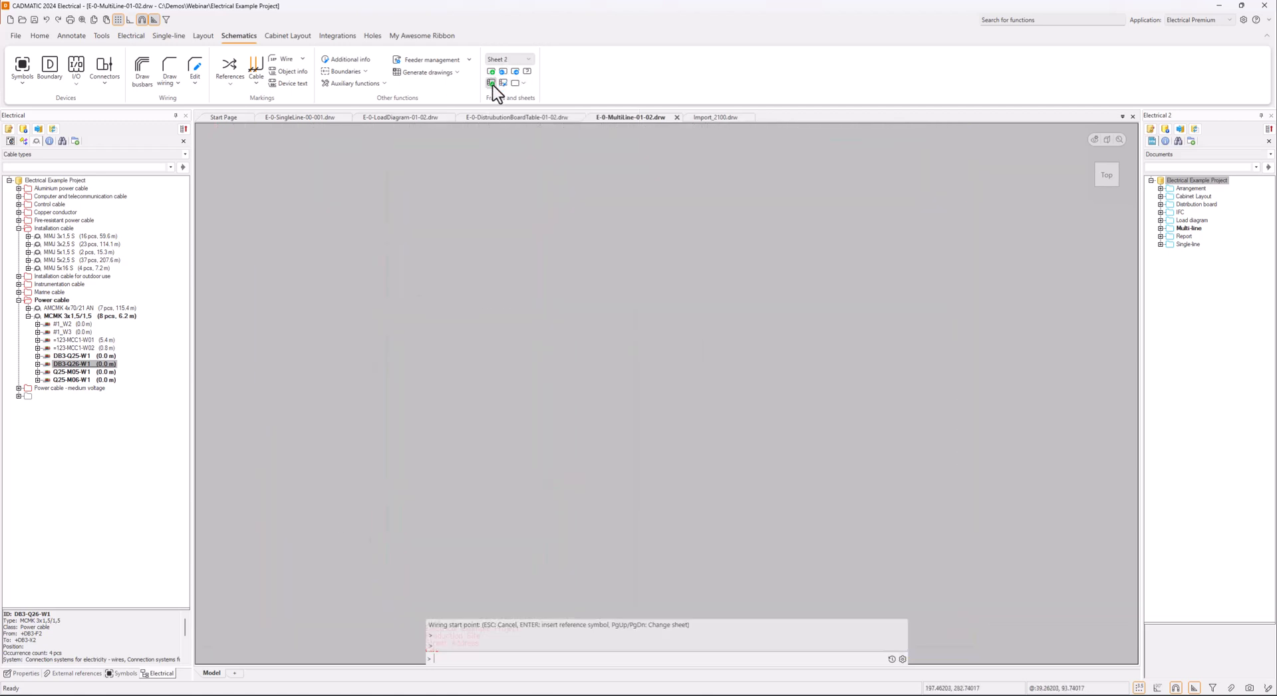
click(493, 85)
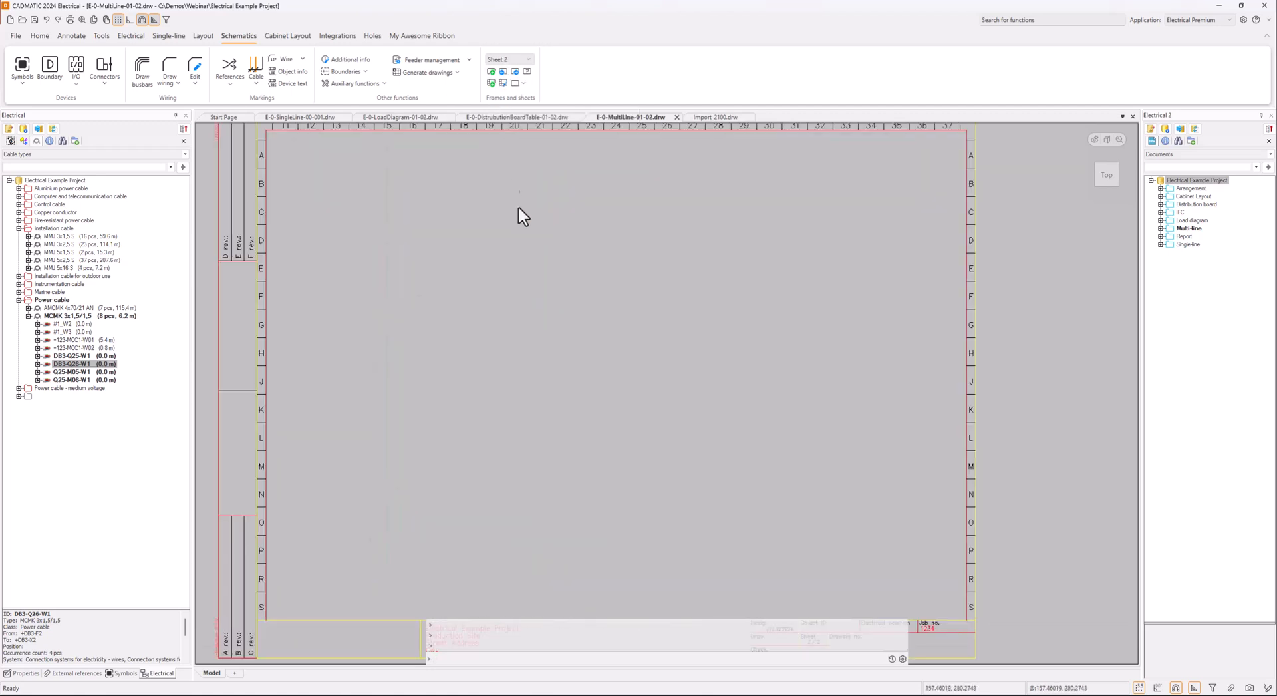
Step back and forth between sheets 1 and 2 of the multi-line diagram to compare them
click(503, 76)
click(516, 74)
click(503, 72)
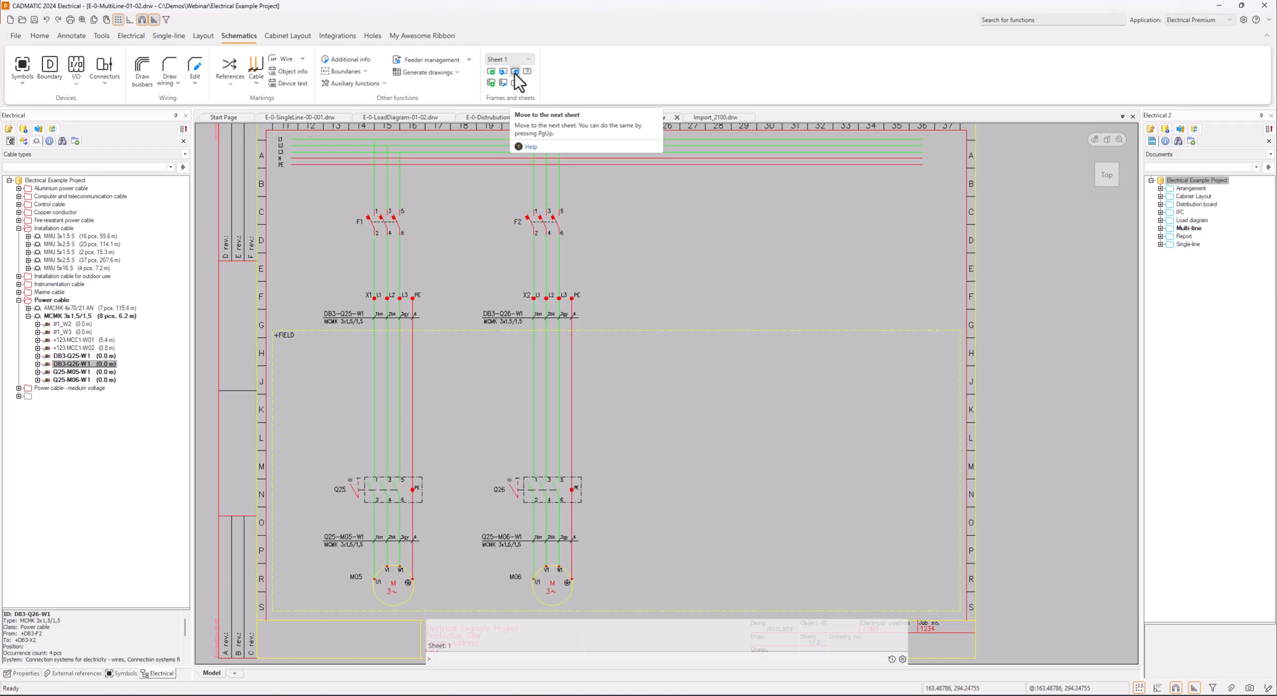
click(516, 73)
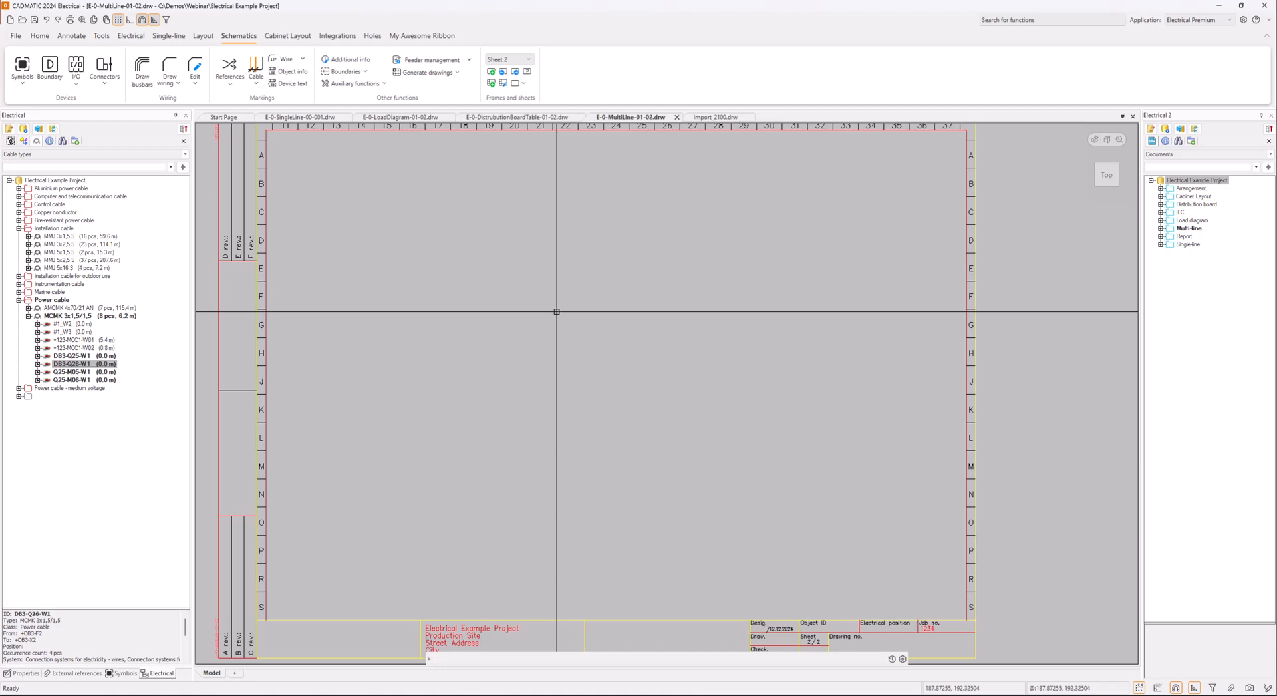
List the project's multi-line drawings and view the document options available for E-0-MultiLine-01-02.drw
right_click(1194, 229)
click(1253, 217)
double_click(1171, 228)
right_click(1211, 240)
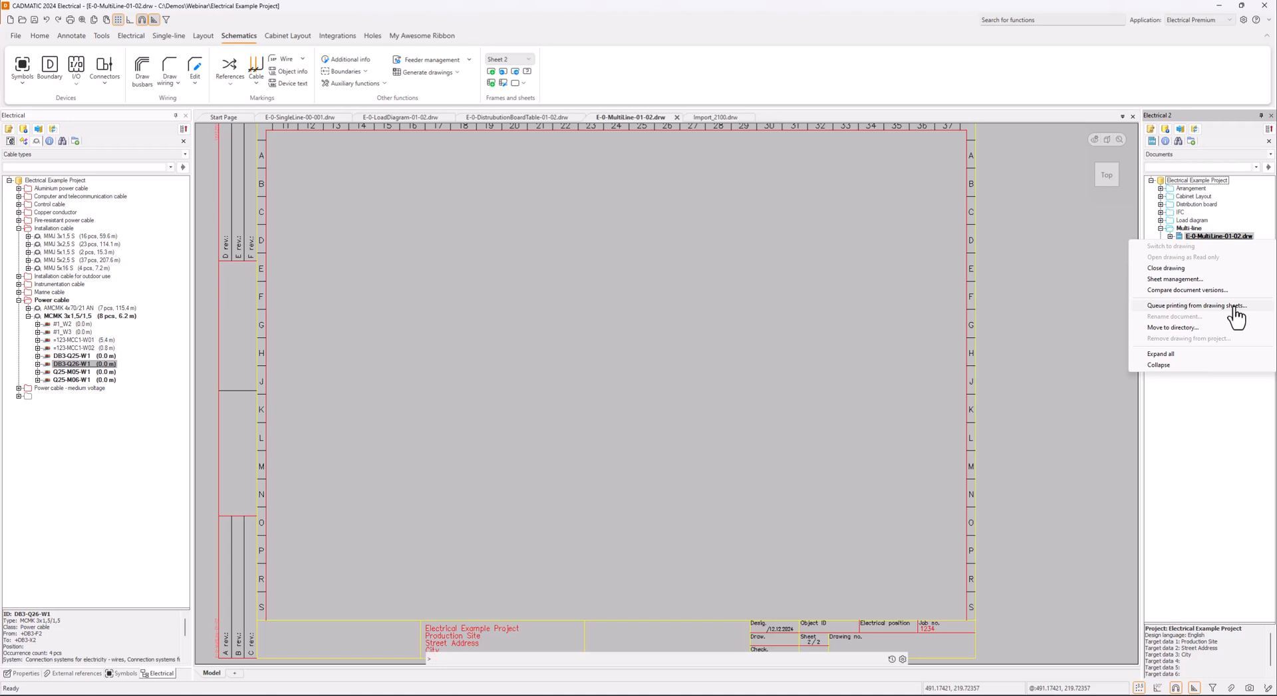
click(821, 278)
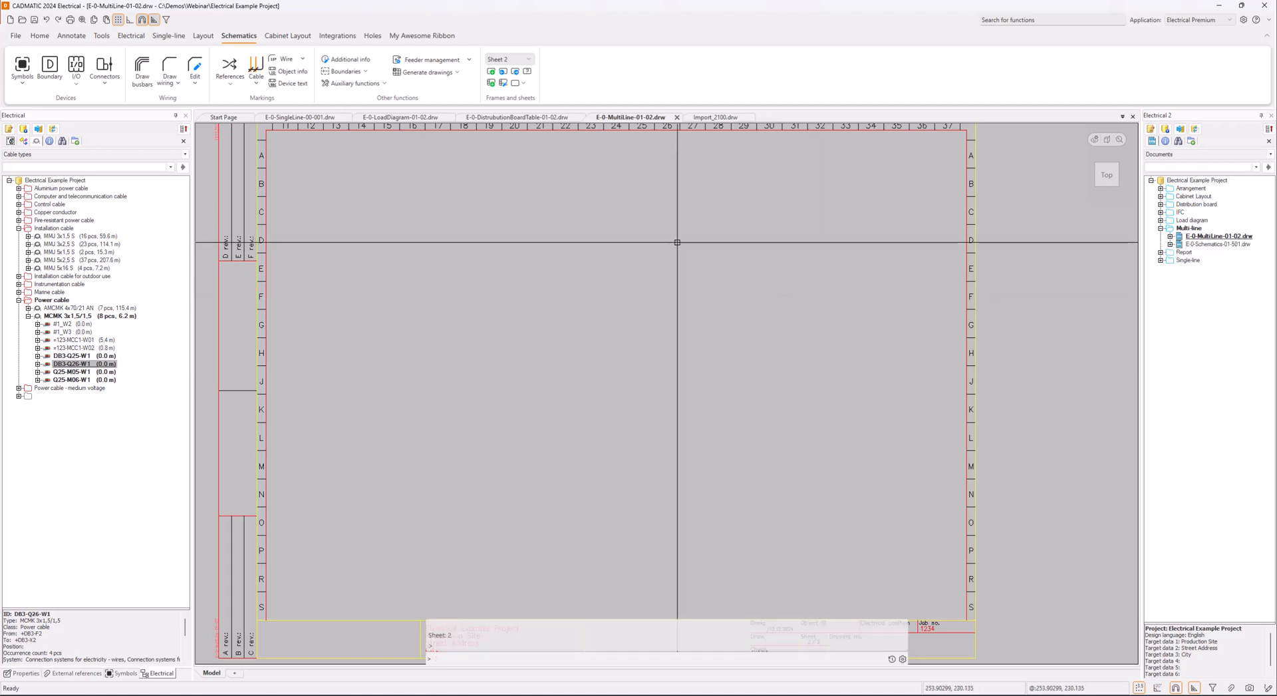
Return to sheet 1 of the multi-line diagram and list the project's product models
click(499, 74)
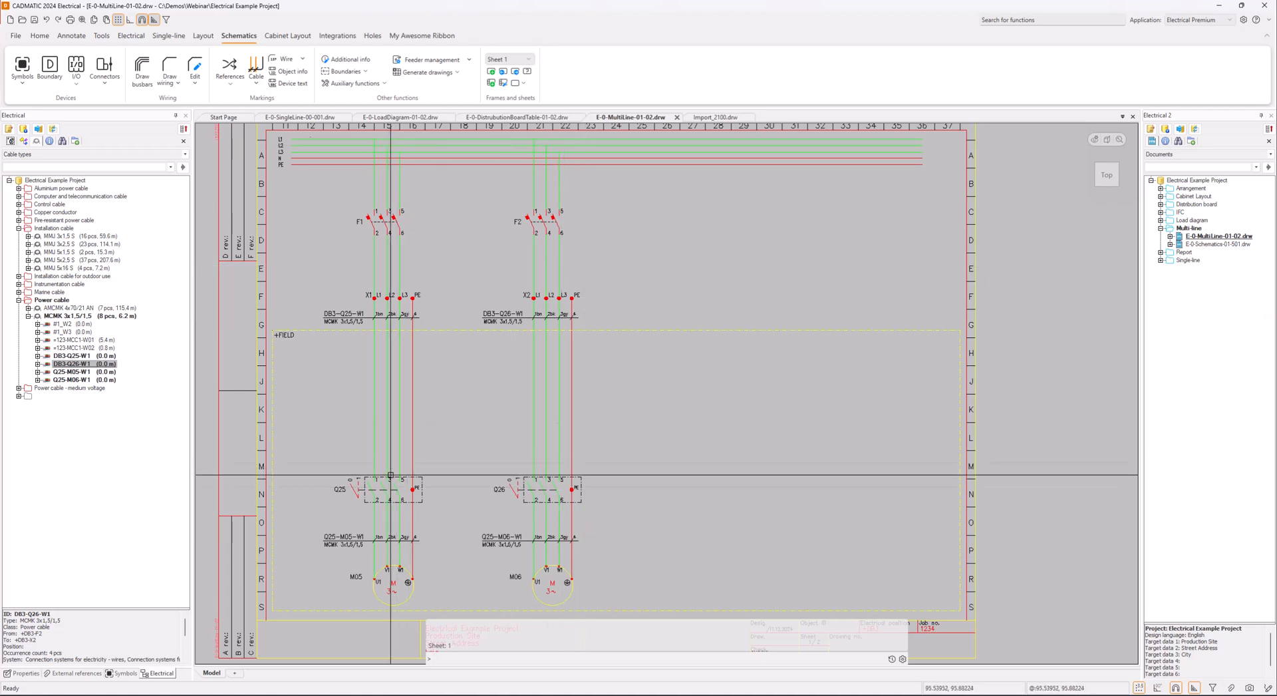
click(36, 141)
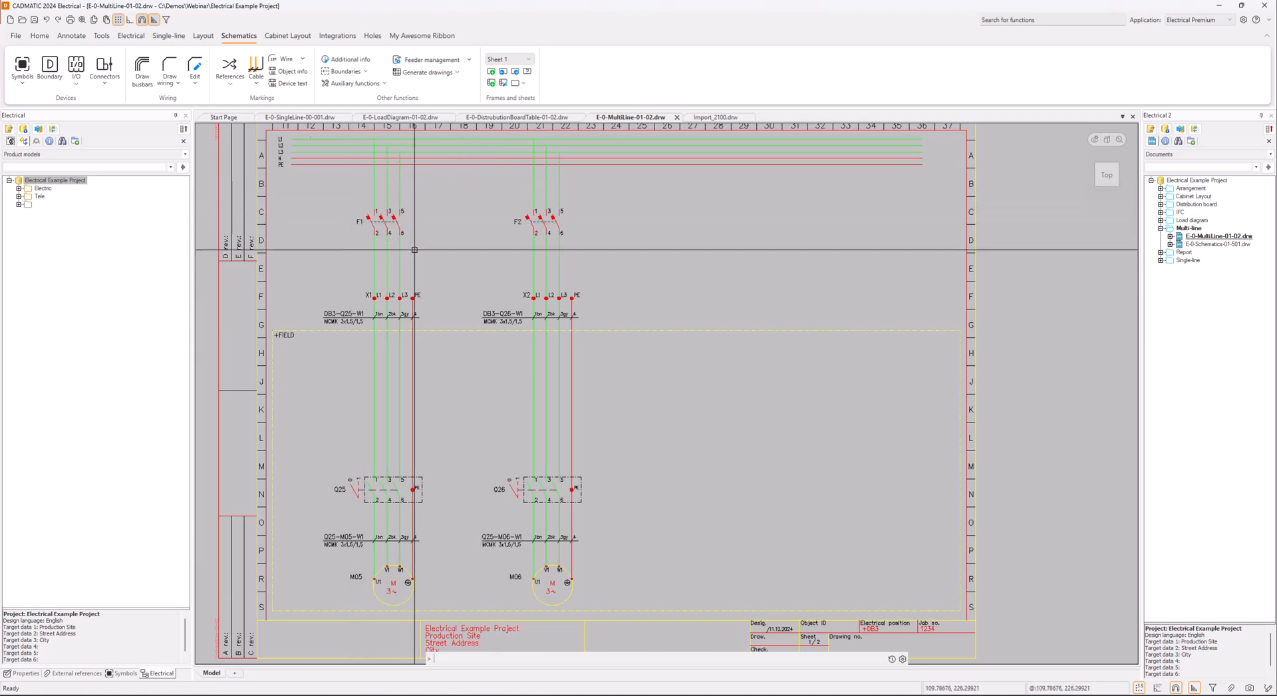
mouse_move(387, 229)
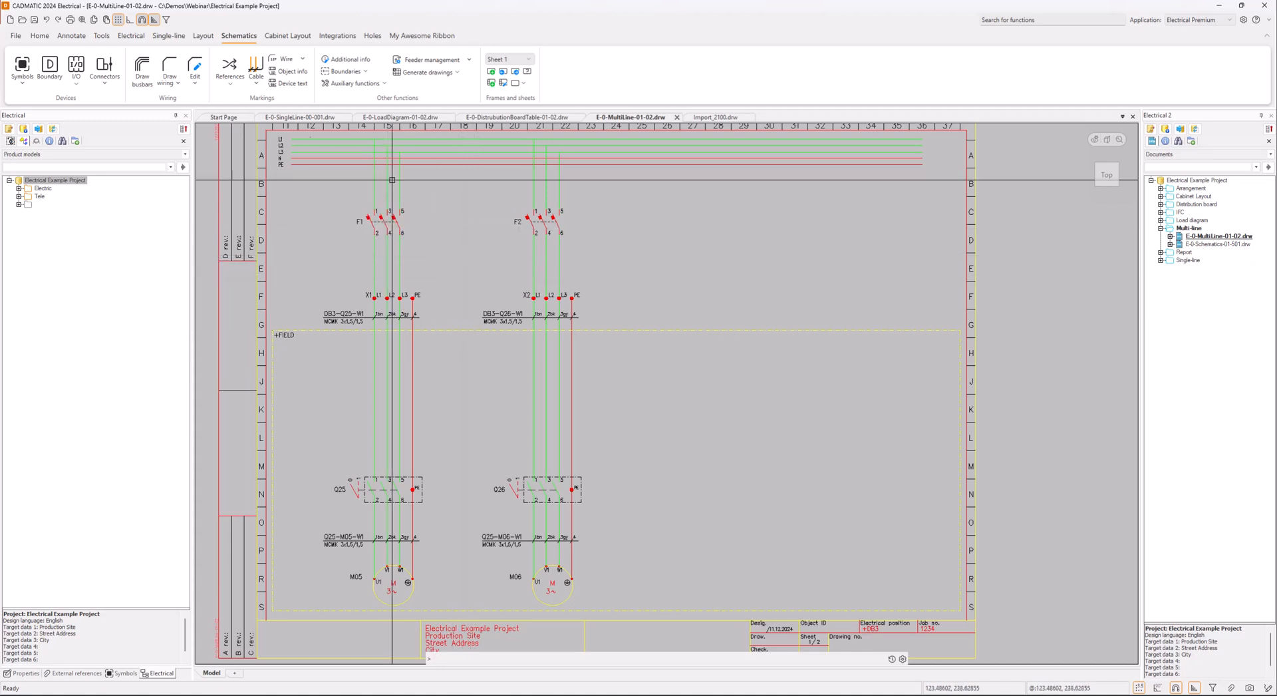
Load ABB-ACS180-full.edz from the EDZ Reserve folder into the EDZ product model import
click(131, 36)
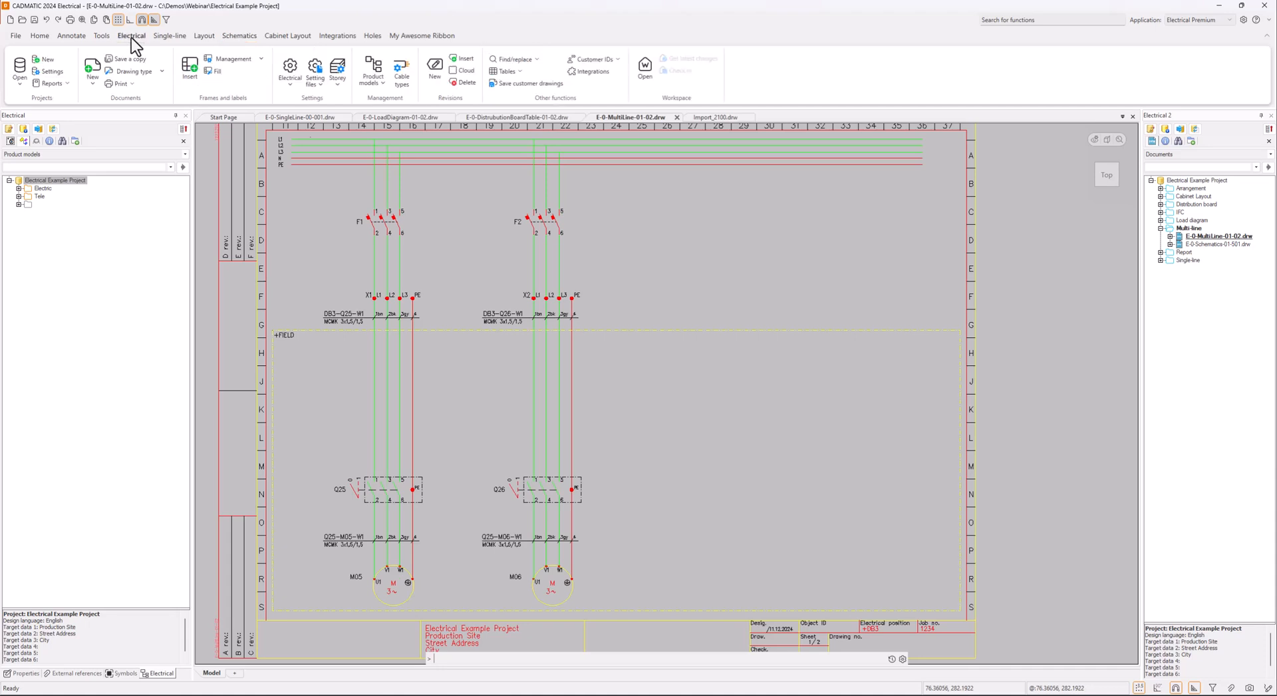
click(386, 87)
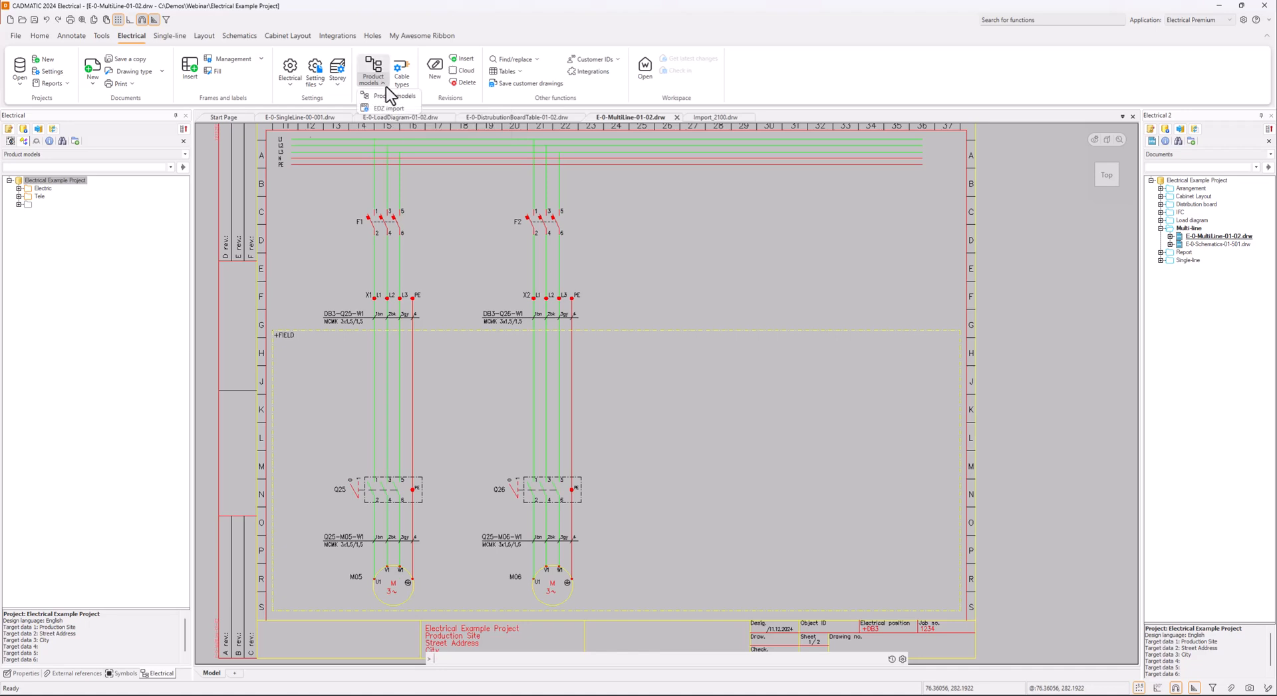
click(411, 110)
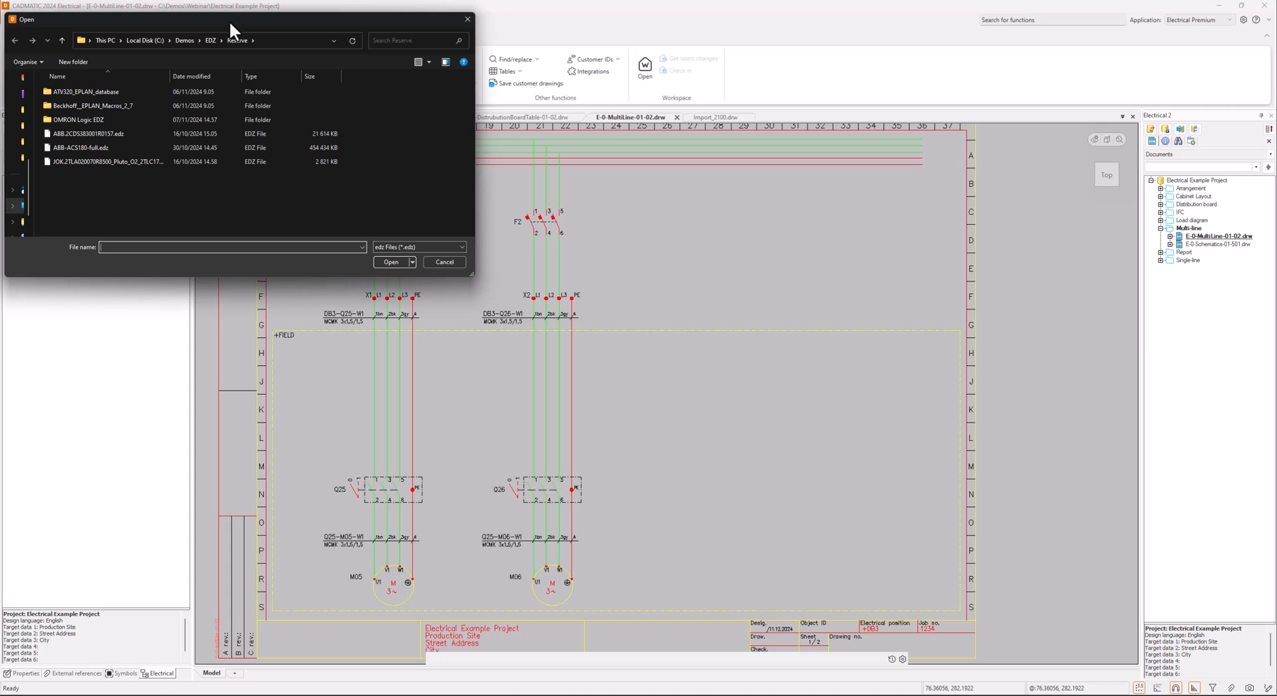
click(102, 147)
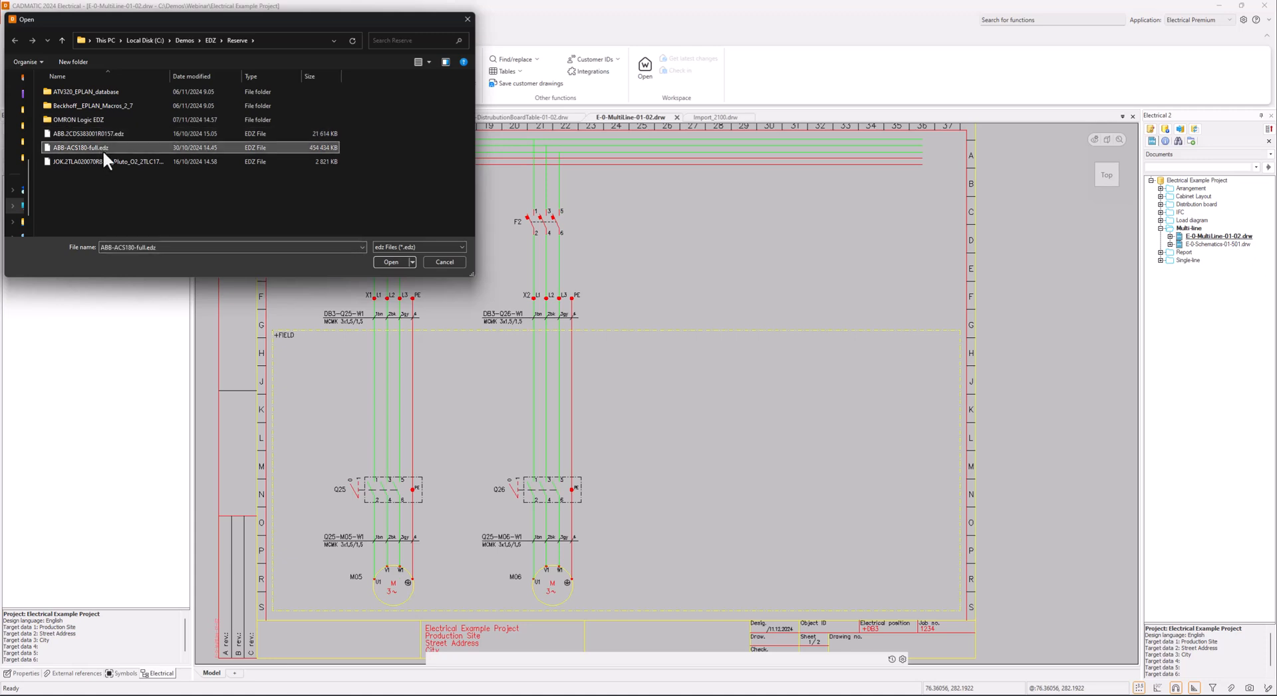
click(390, 262)
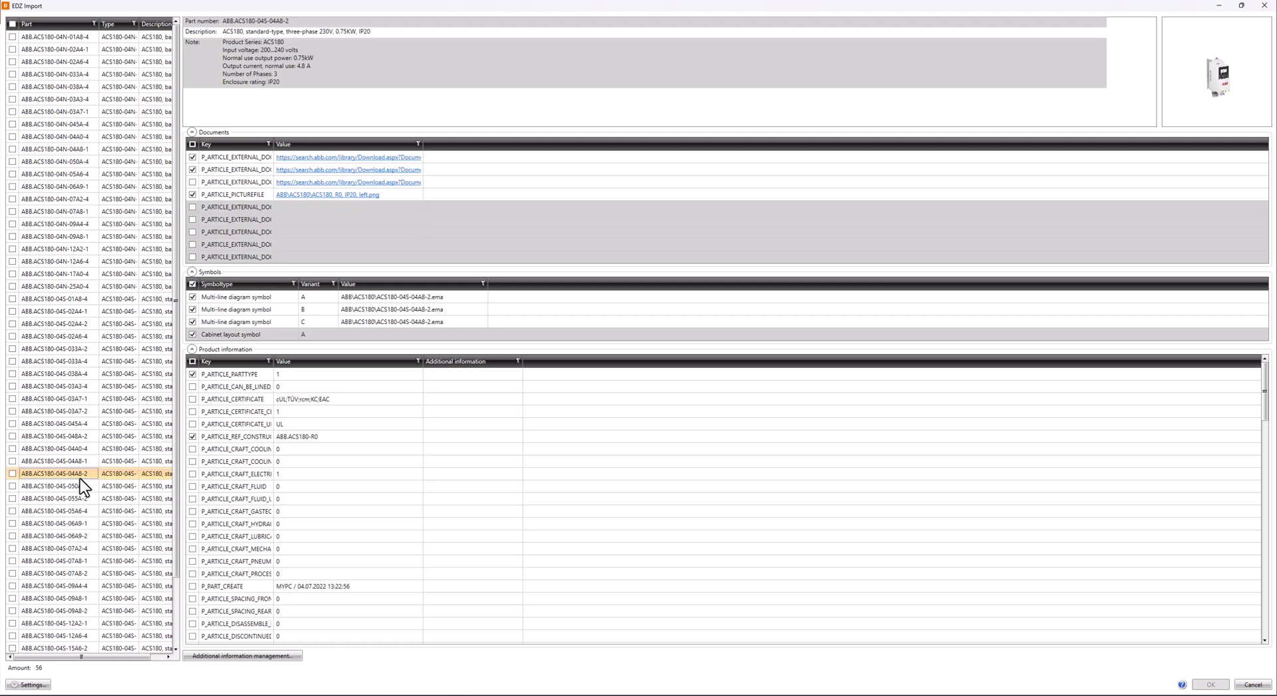
Mark part ABB.ACS180-04S-04A8-2 for import and examine its part number, description and note
click(12, 474)
drag(288, 21, 222, 20)
click(282, 30)
drag(370, 32, 219, 30)
click(289, 48)
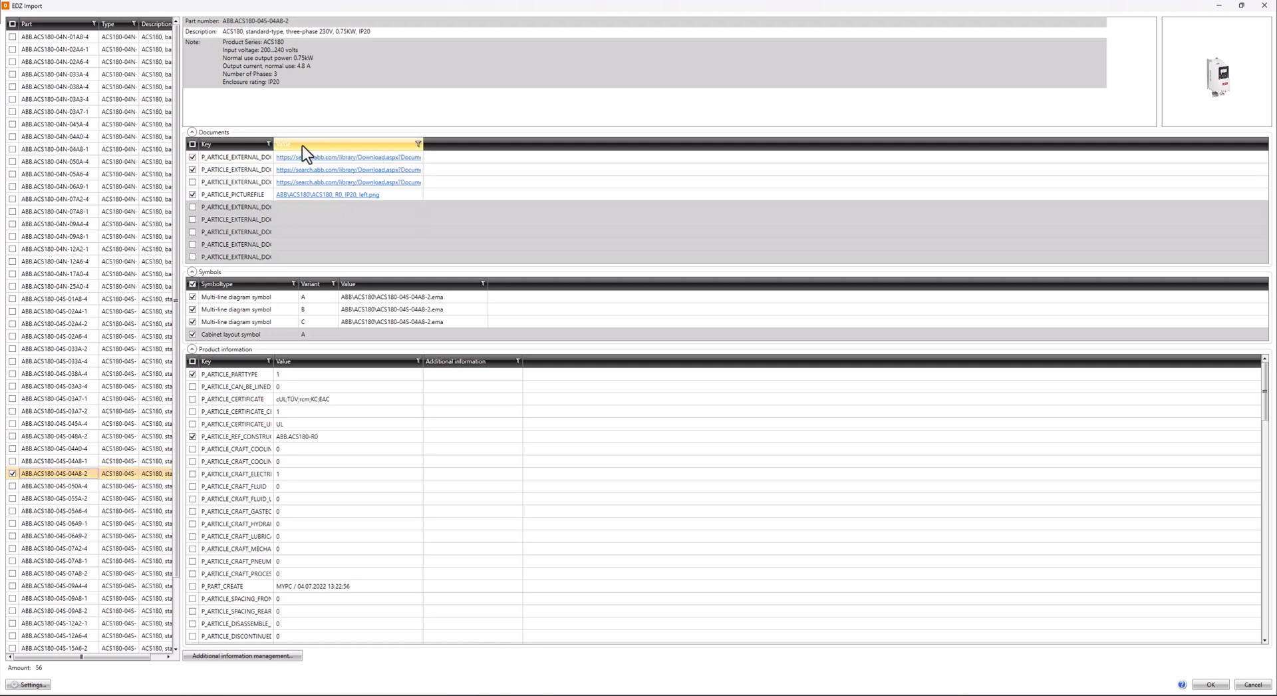
Exclude the first external document and the cabinet layout symbol from the import, keeping the second document and the picture file
drag(421, 146, 667, 146)
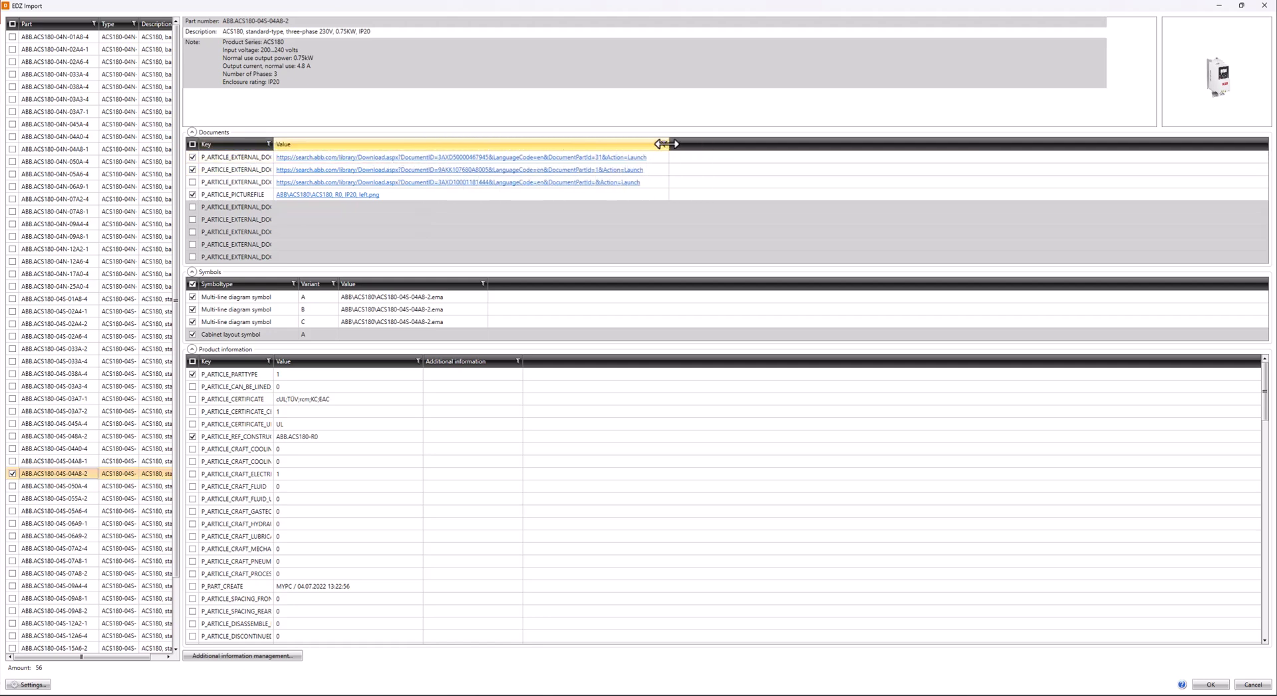
click(193, 168)
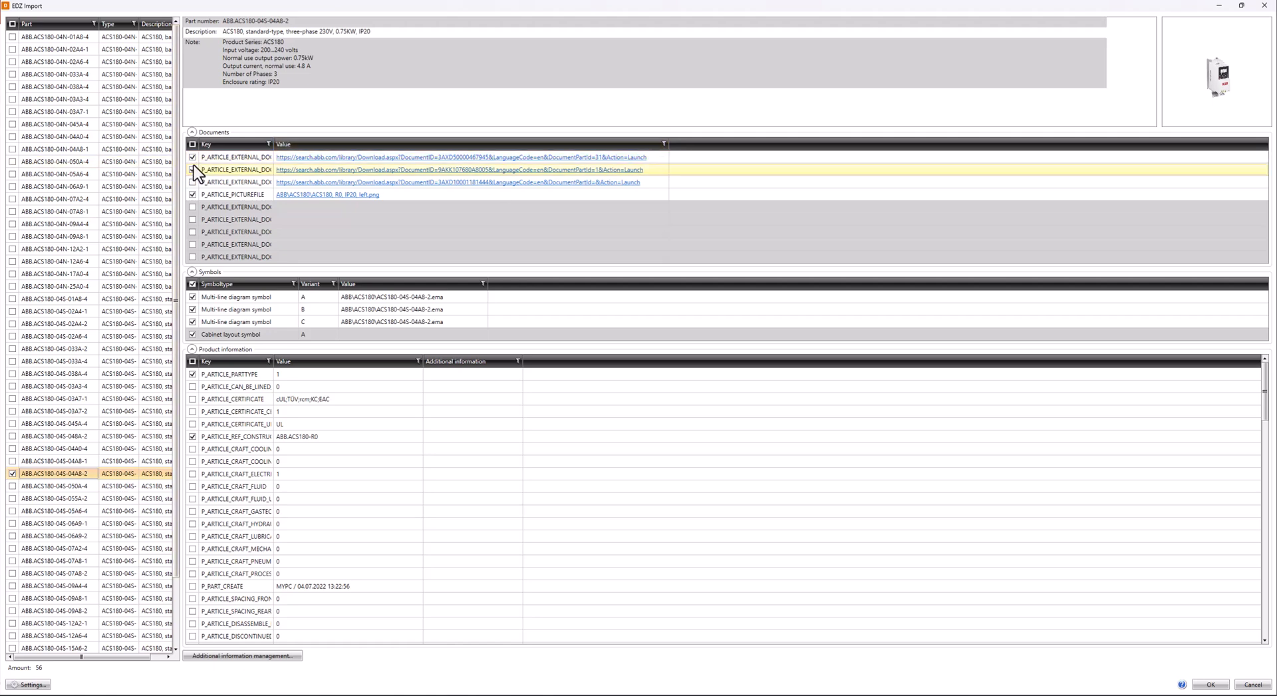
click(193, 163)
click(194, 171)
click(192, 194)
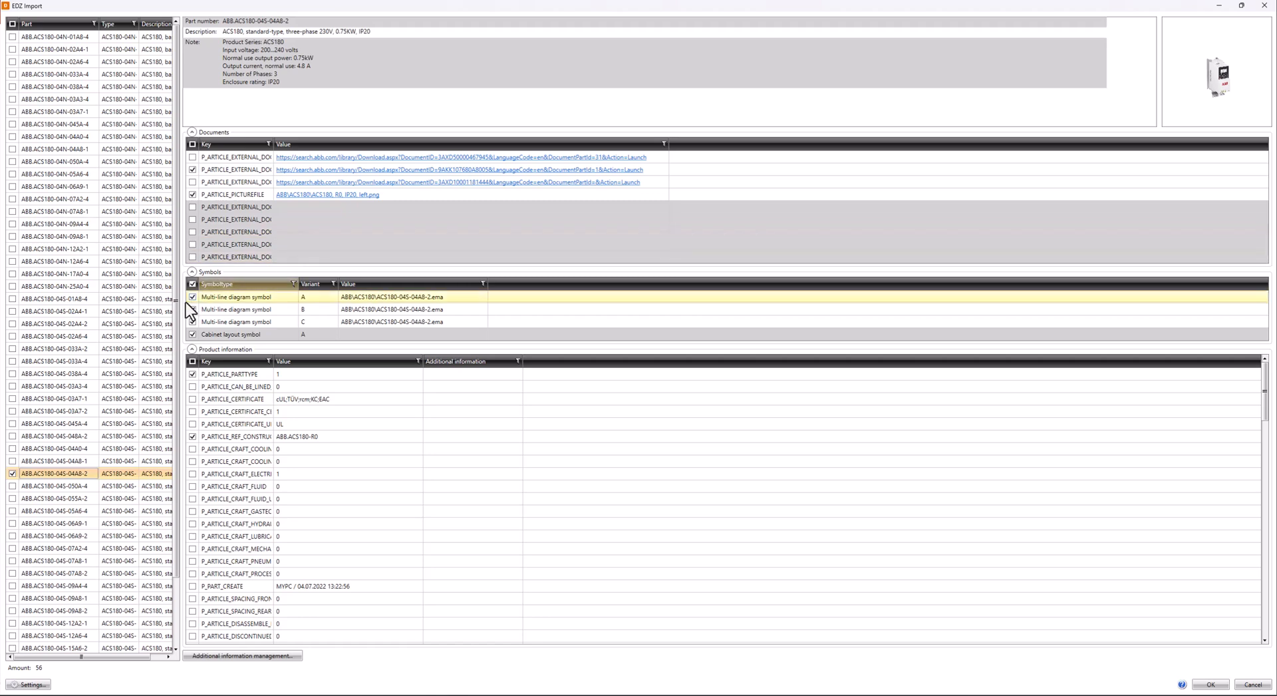
click(193, 335)
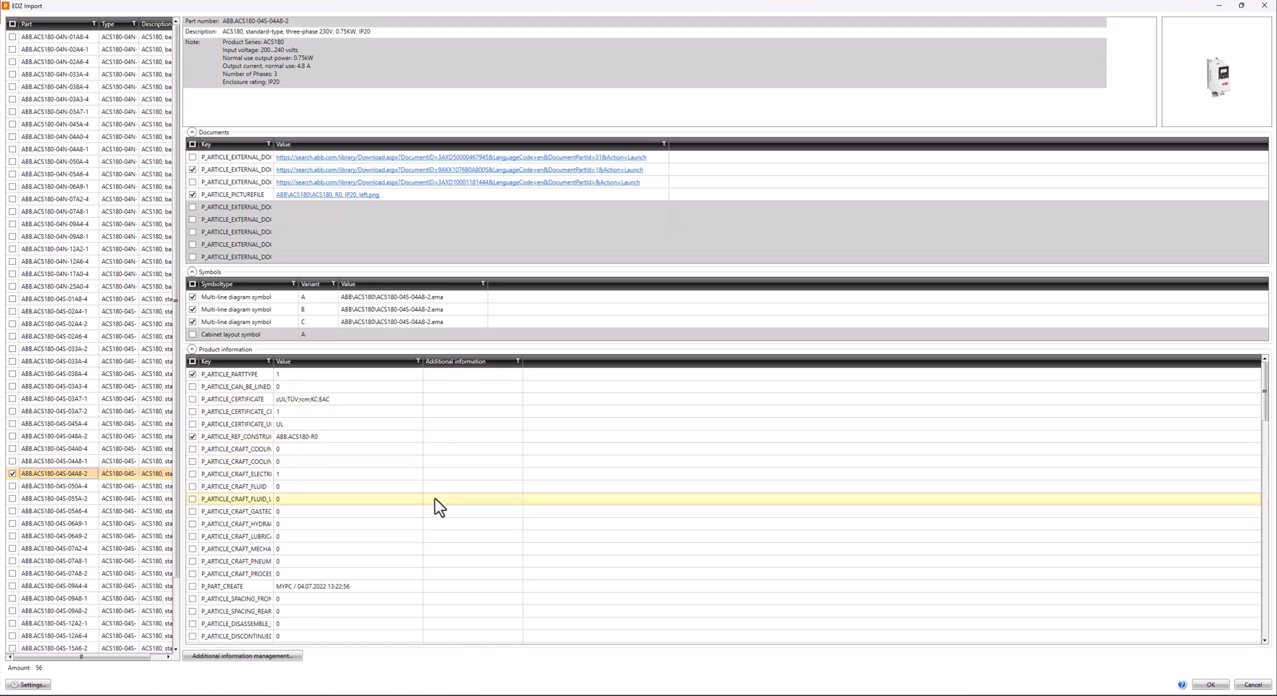
Review the product information properties marked for import and the additional information fields they can be mapped to
click(467, 428)
click(468, 437)
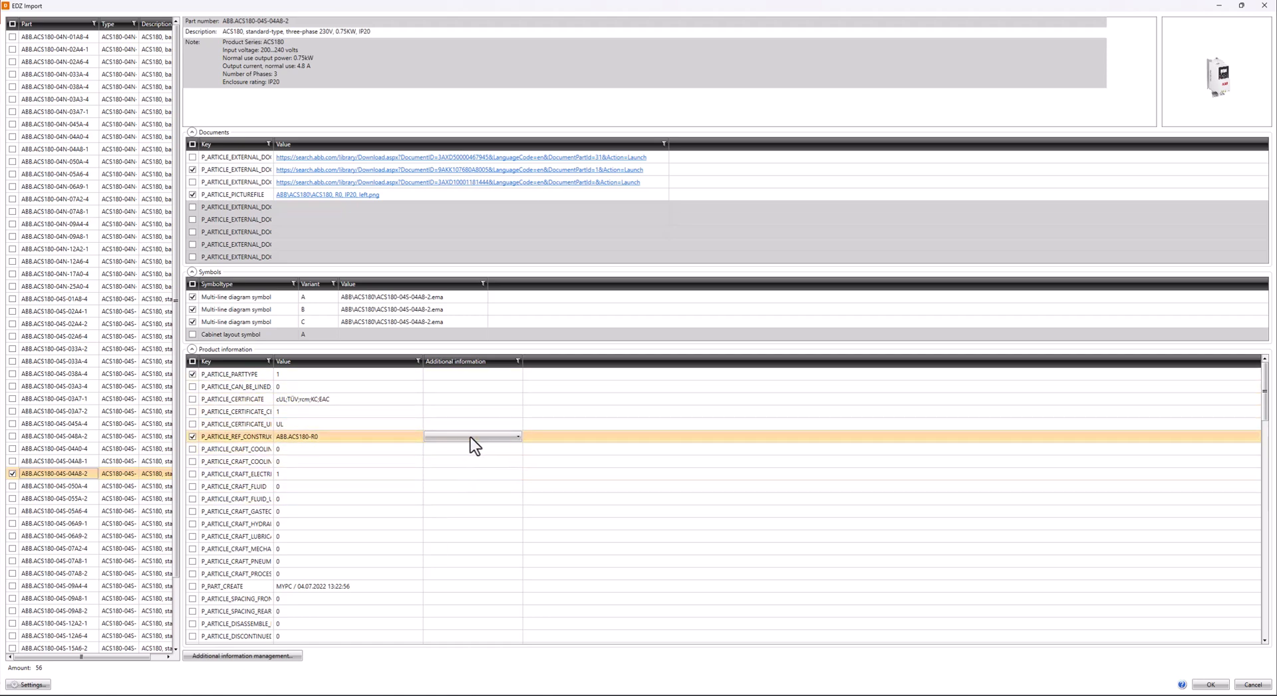
click(517, 438)
scroll(518, 479, down, 5)
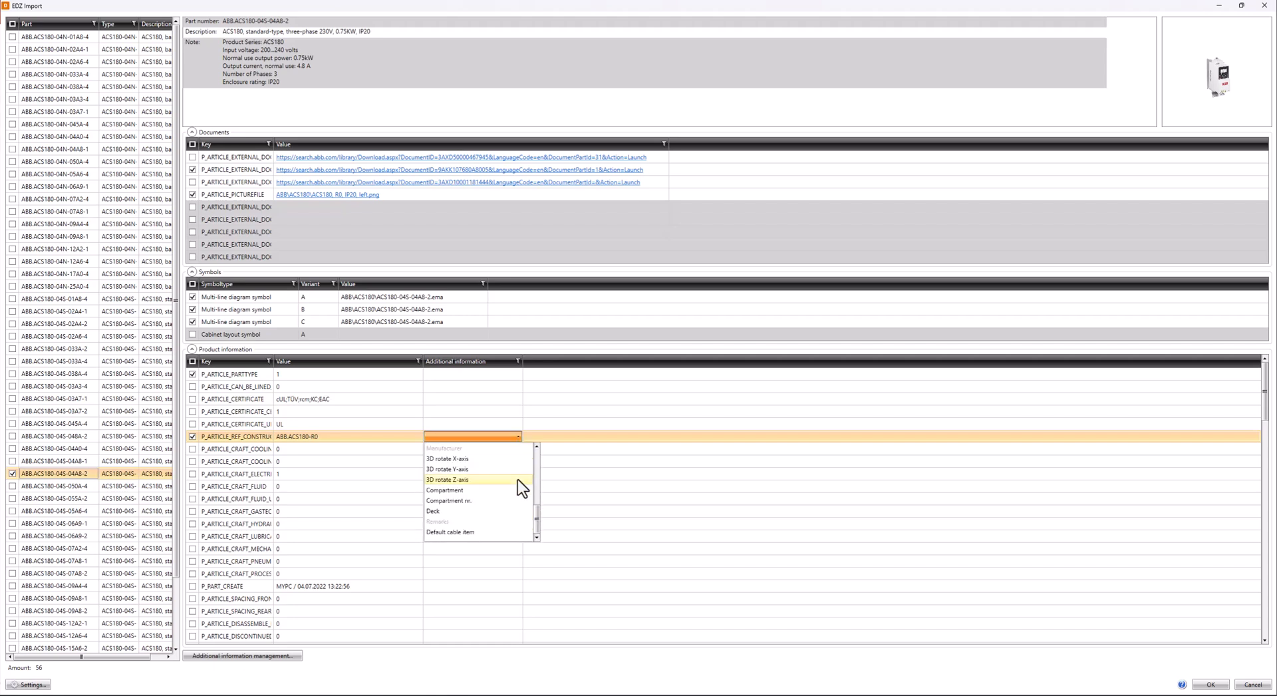
click(549, 351)
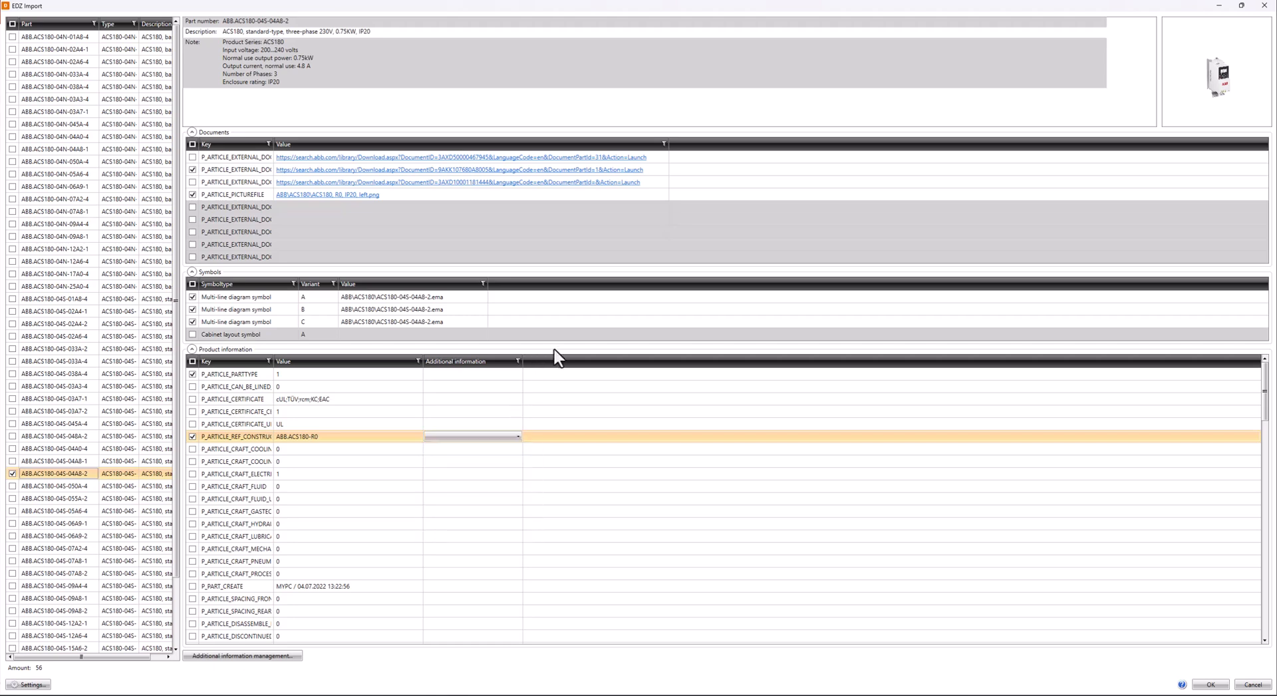
scroll(439, 506, down, 1)
scroll(446, 502, down, 7)
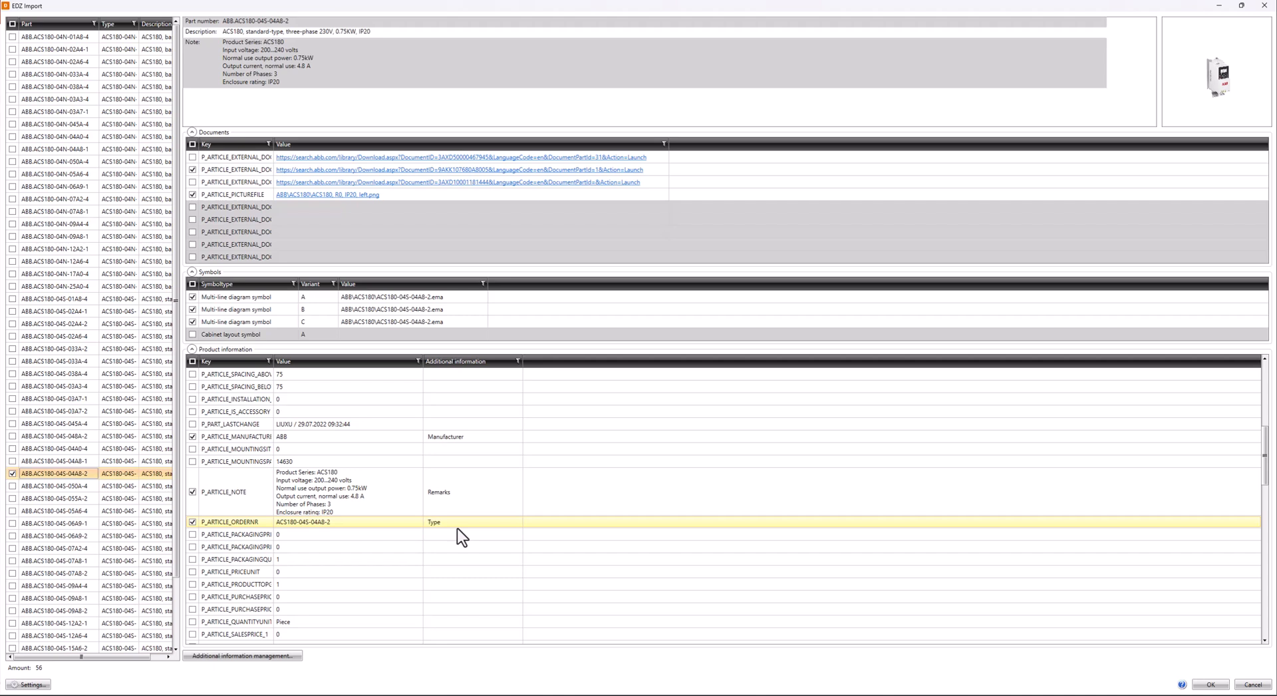
scroll(457, 528, down, 10)
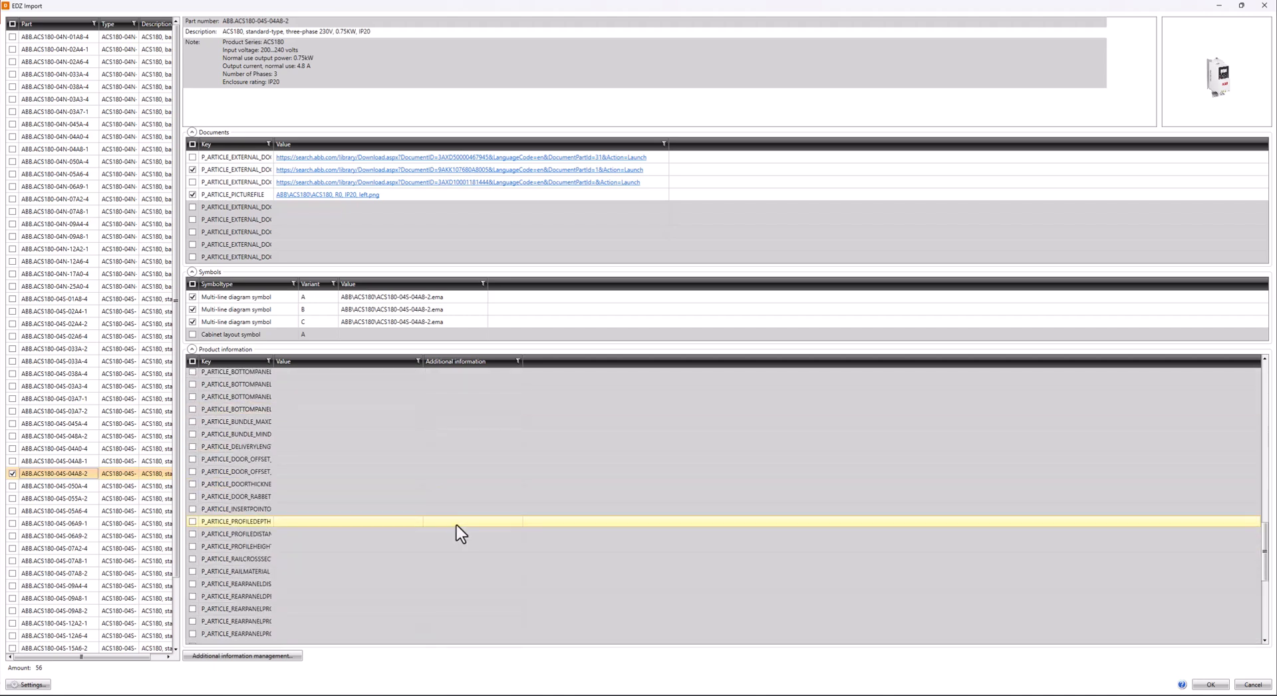
scroll(456, 525, up, 10)
scroll(456, 525, up, 2)
scroll(457, 525, down, 2)
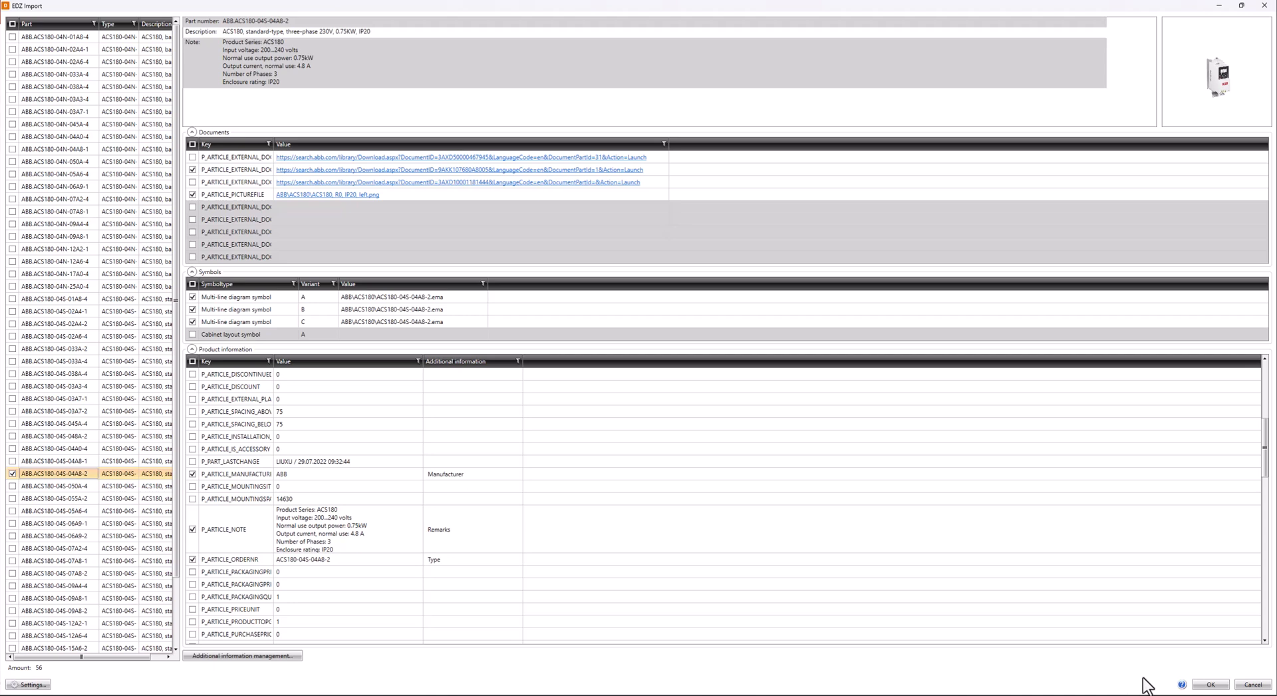
Import the marked part with Add new records only and close the project product models list
click(1211, 684)
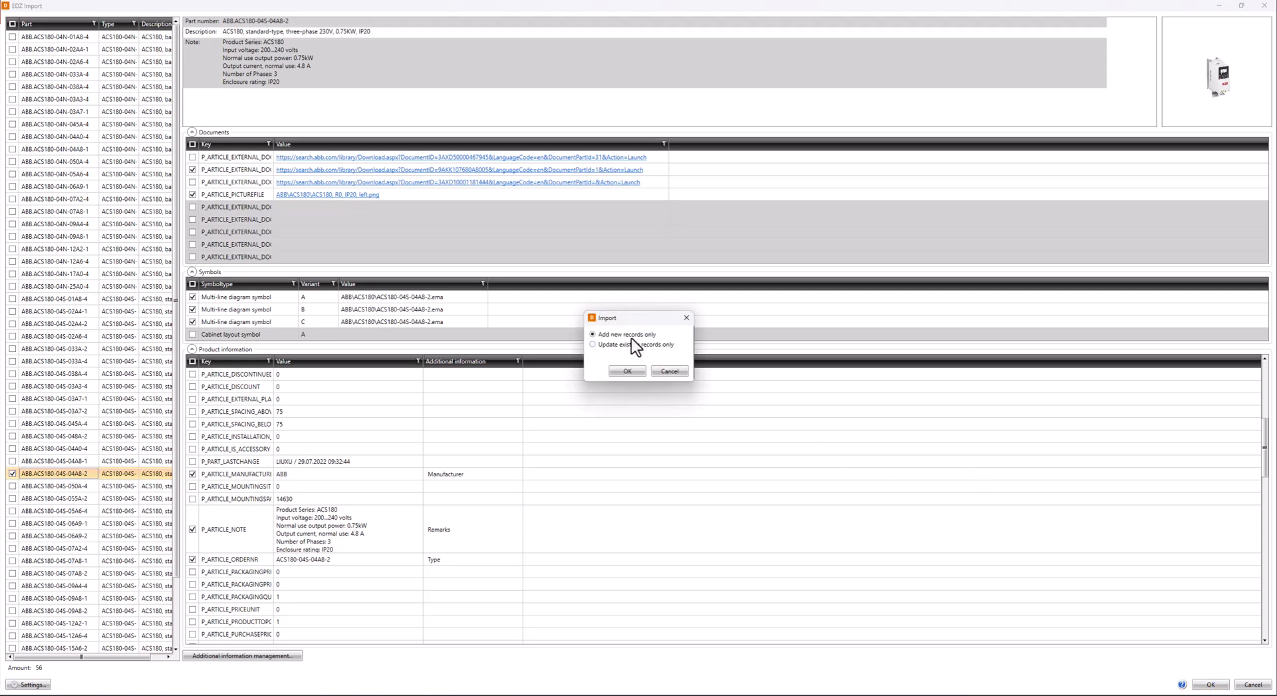
click(628, 371)
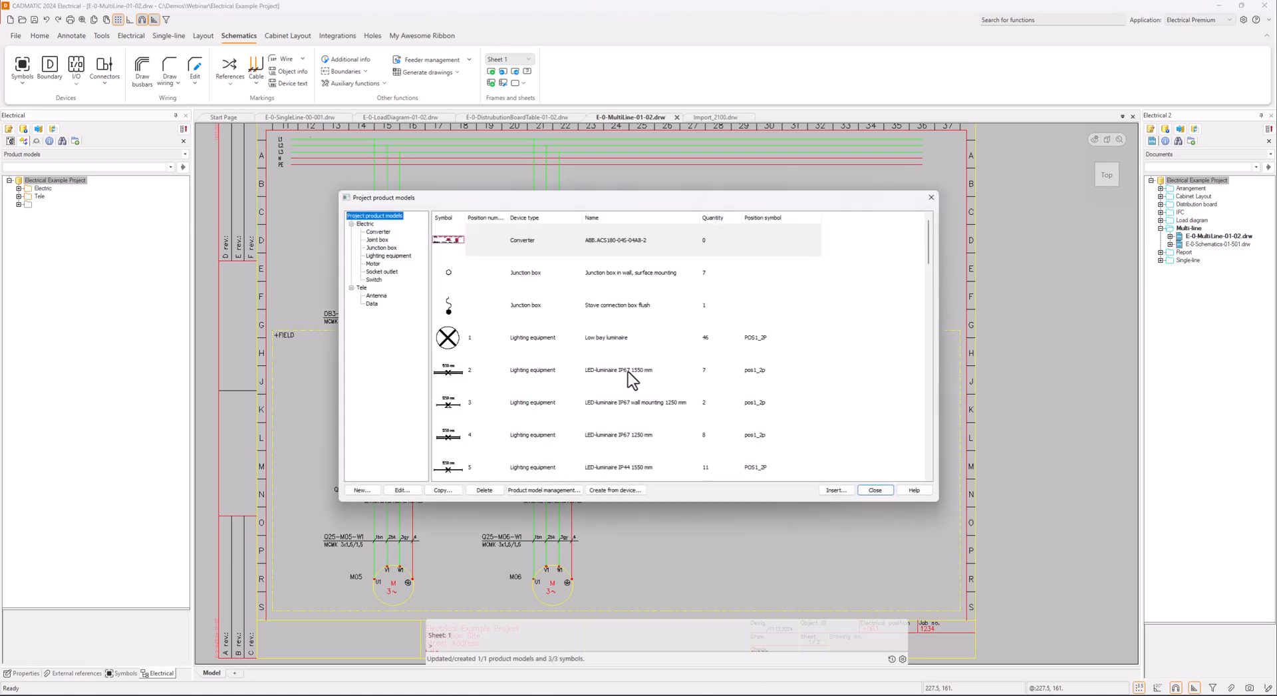
click(505, 241)
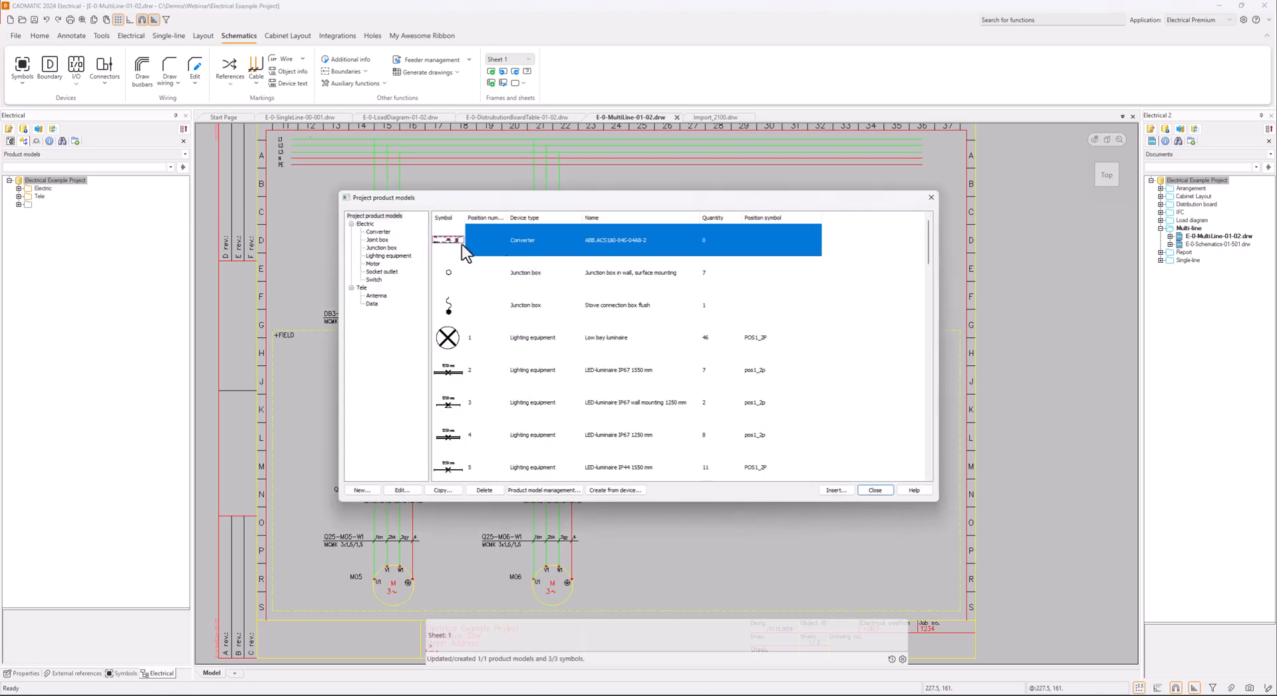
click(874, 490)
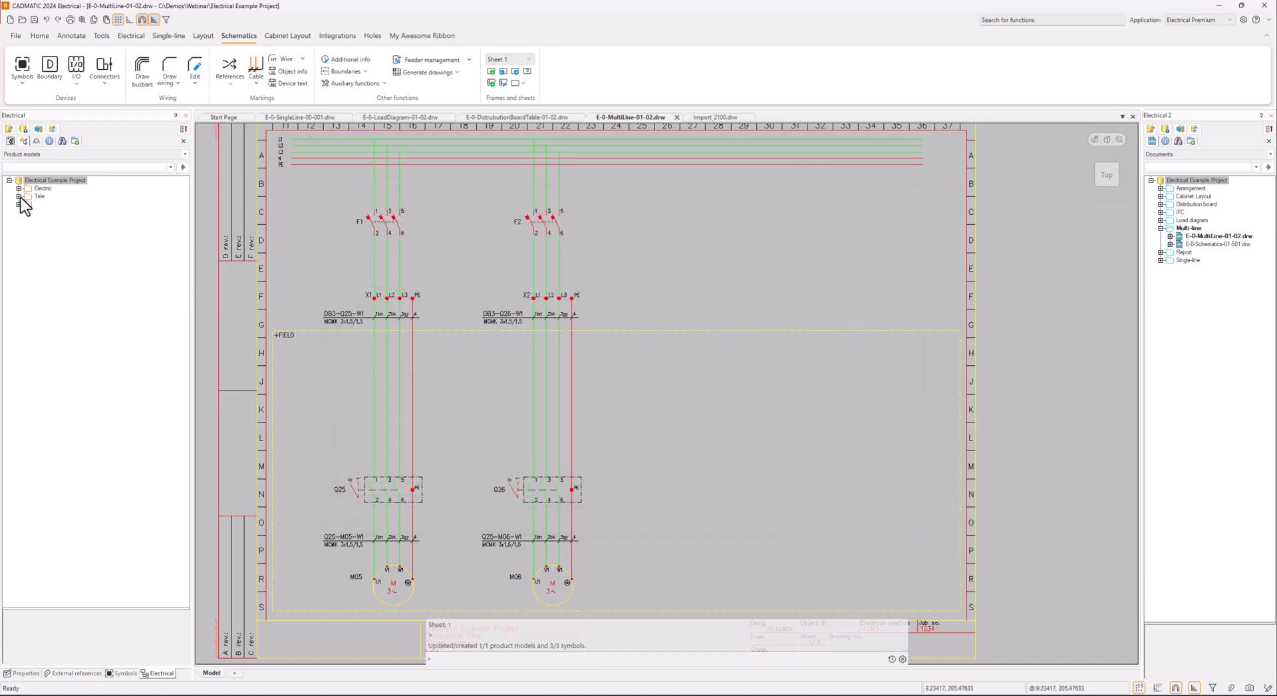
Open the ABB.ACS180-04S-04A8-2 product model from the Electric Converter group for editing
click(19, 188)
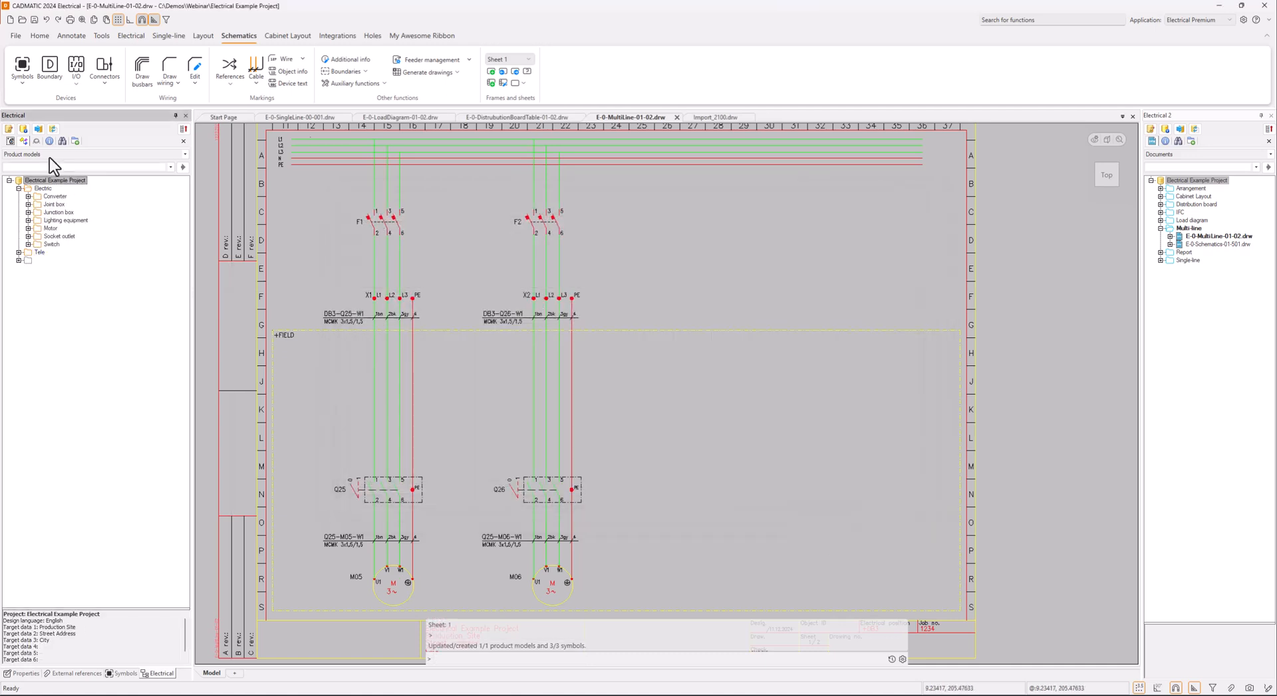
click(28, 196)
right_click(80, 205)
click(106, 213)
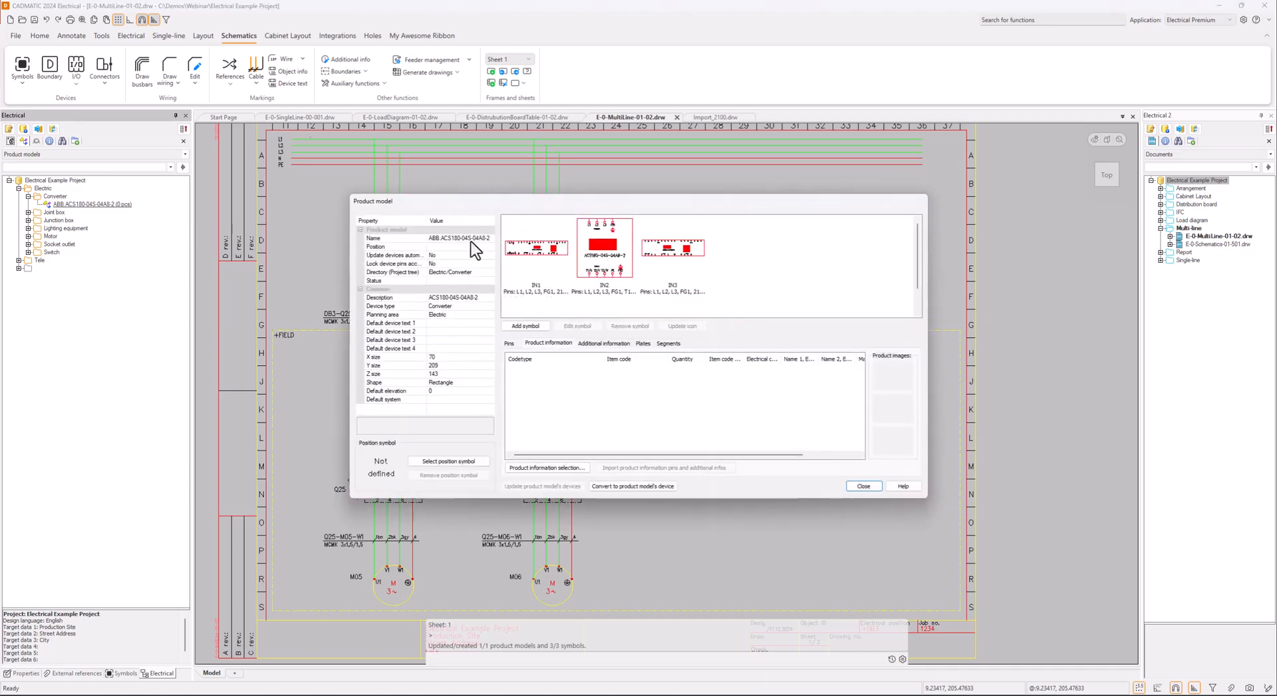
Examine the product model's additional information, including manufacturer, remarks, URL1 and the picture in URL2, and close it
click(588, 345)
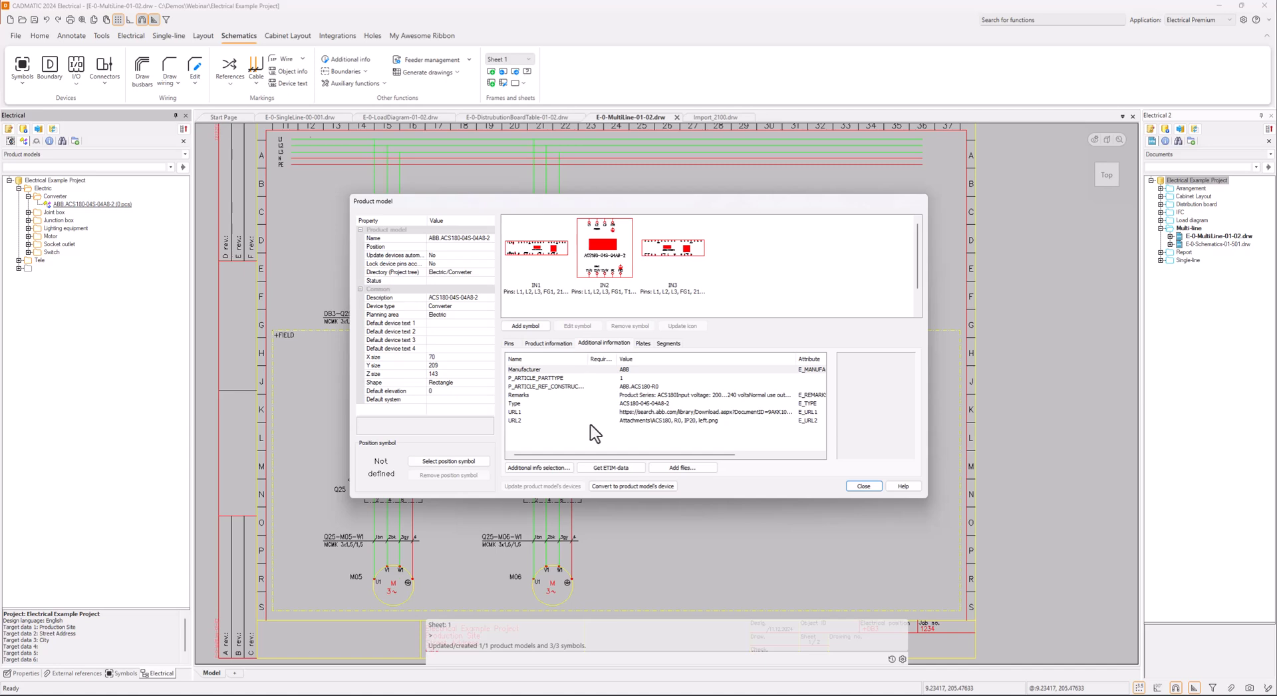
click(536, 419)
click(636, 412)
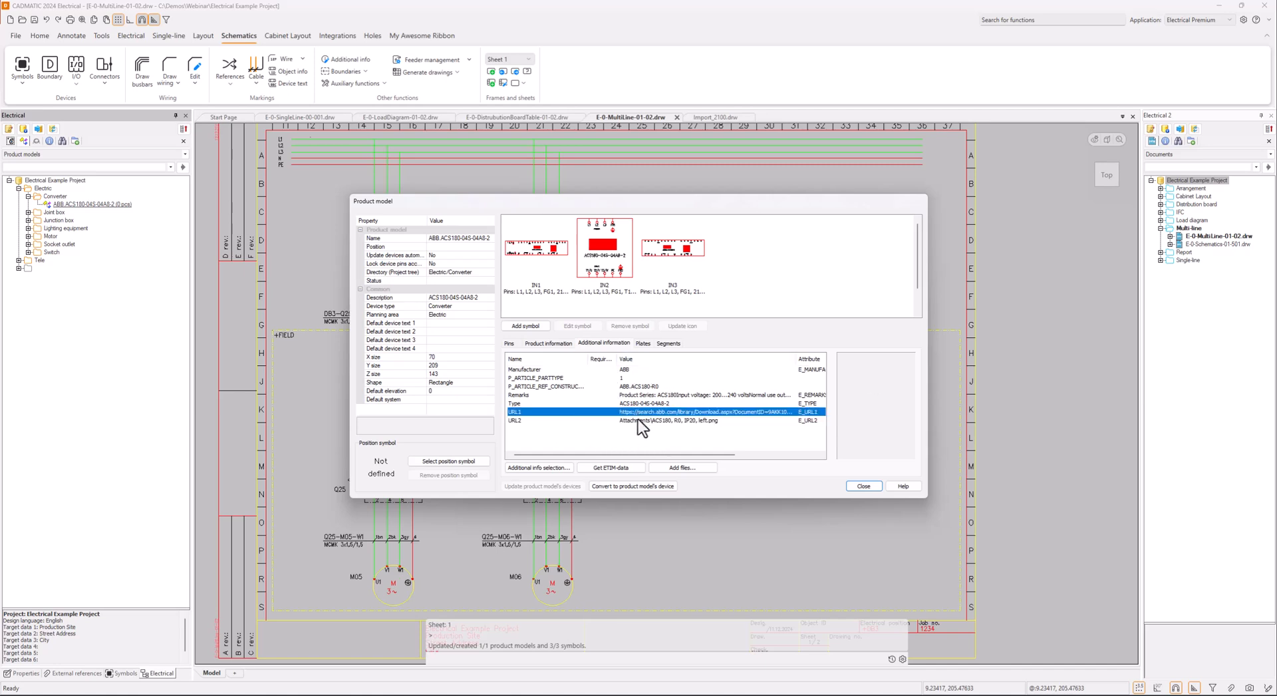
click(679, 420)
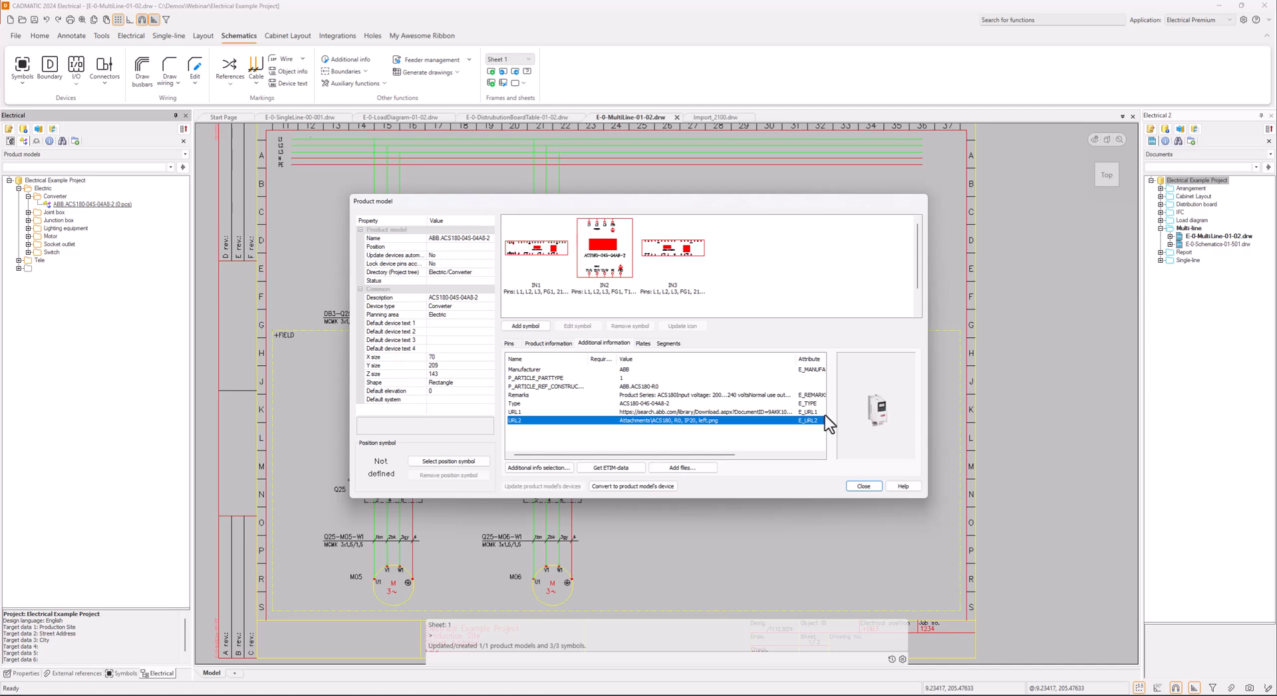
click(590, 395)
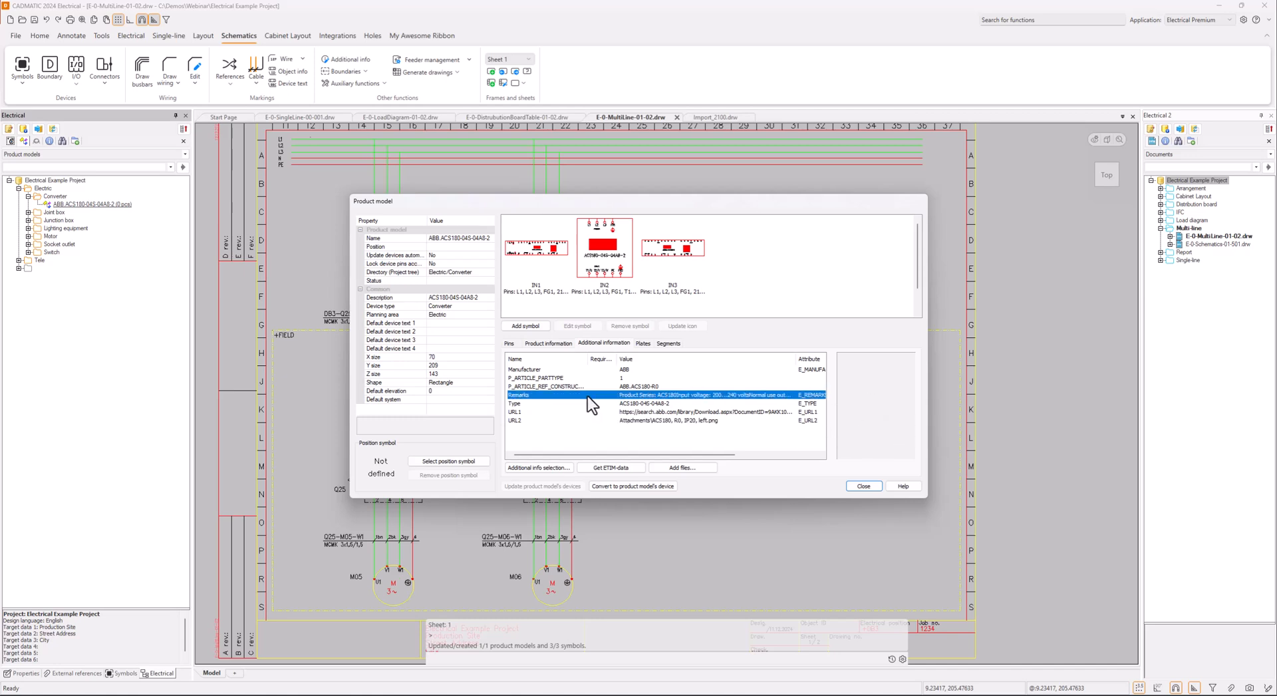
click(632, 387)
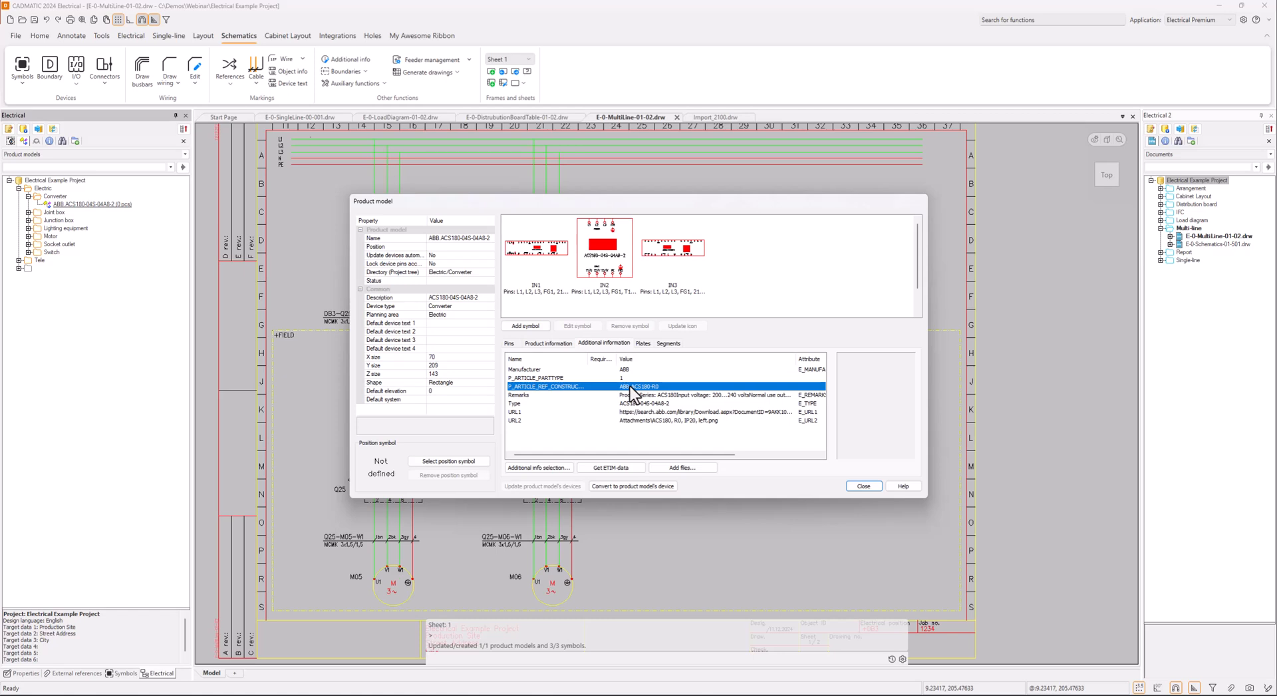
click(631, 370)
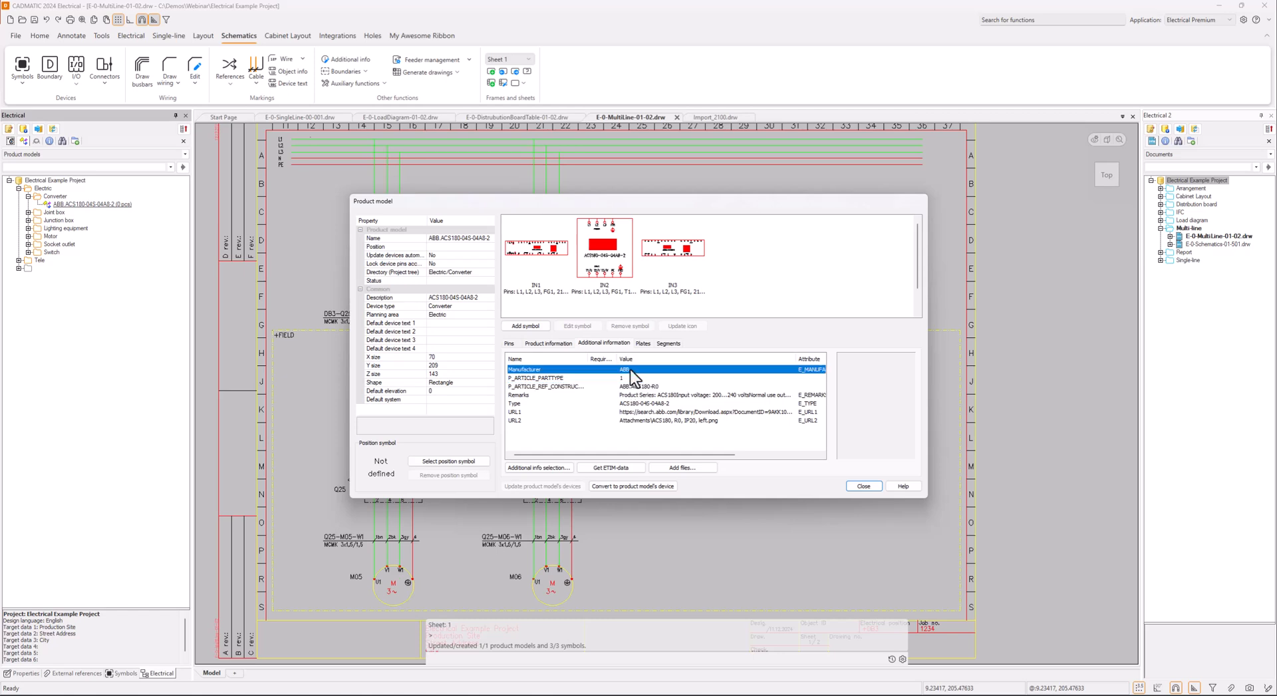
click(863, 486)
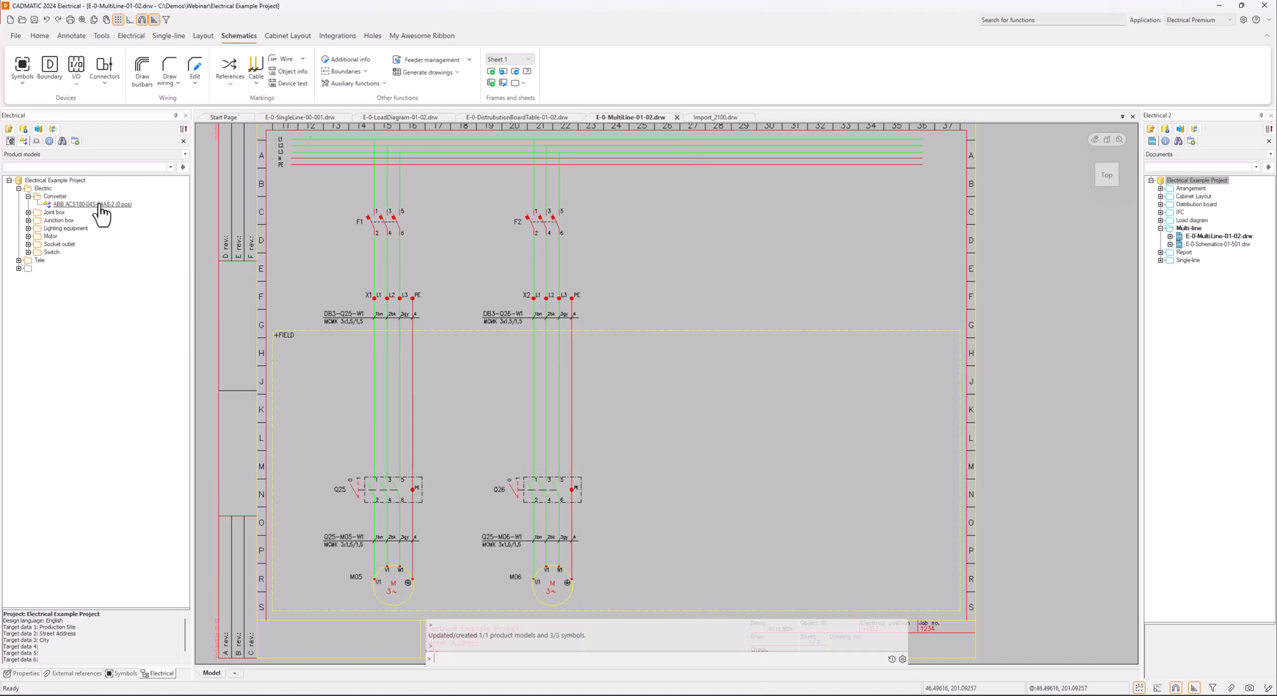
Insert the ABB drive symbol with the T1/U, T2/V, T3/W pins above Q25 on its feeder wires, with ID FC1
right_click(102, 208)
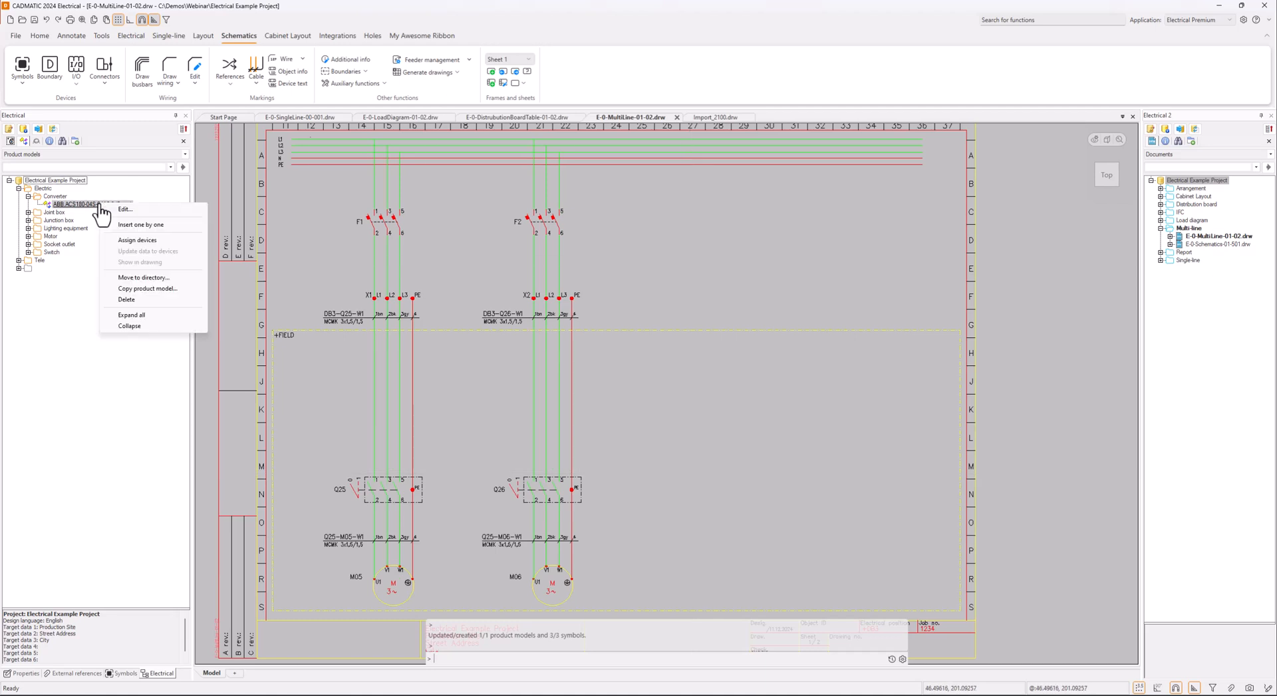
click(171, 229)
click(614, 289)
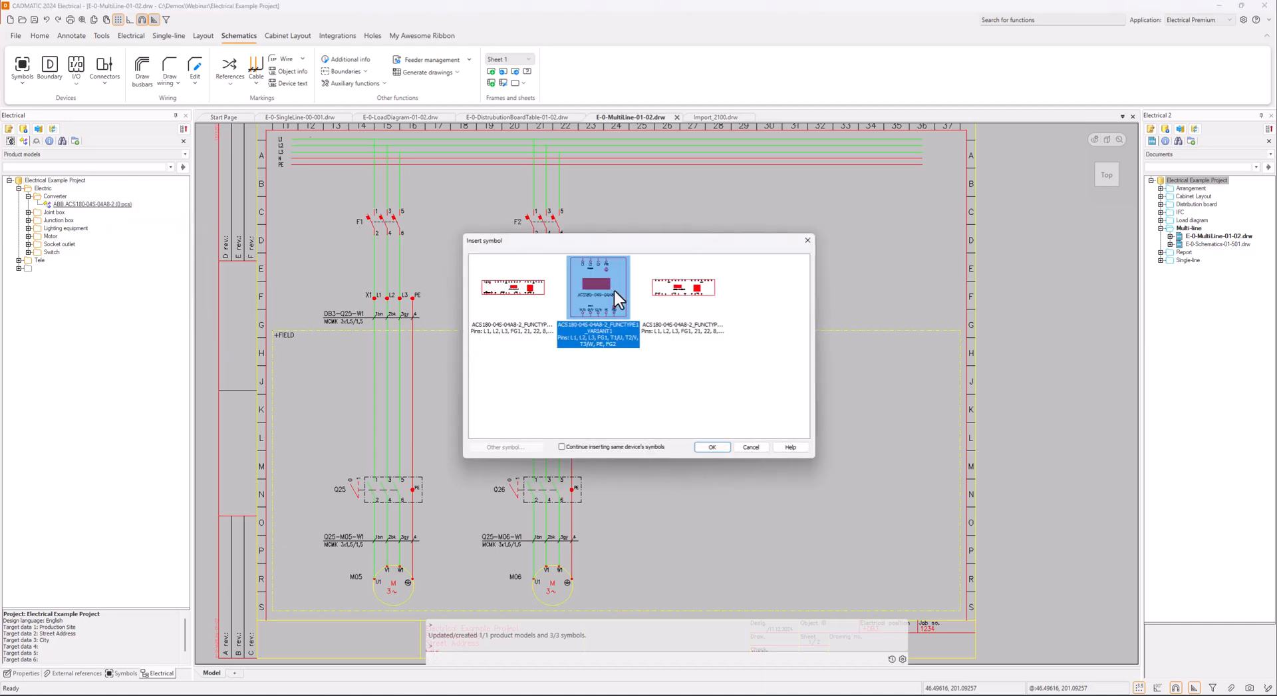
click(715, 447)
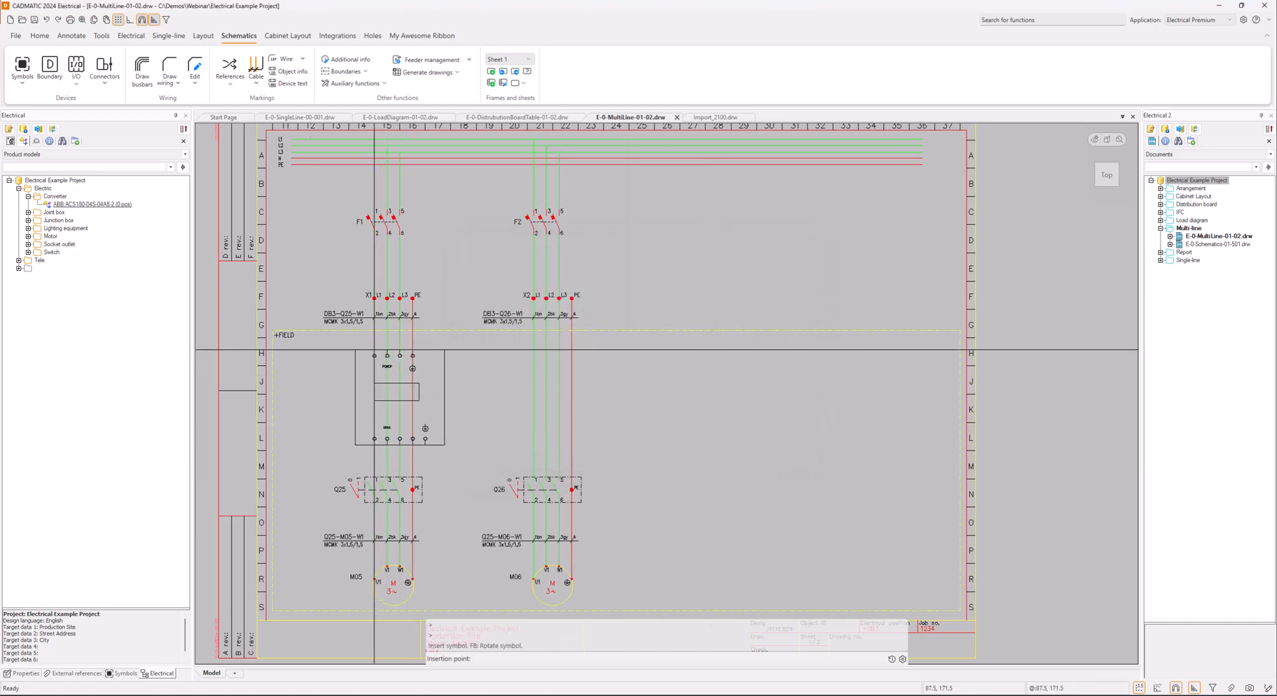
click(375, 349)
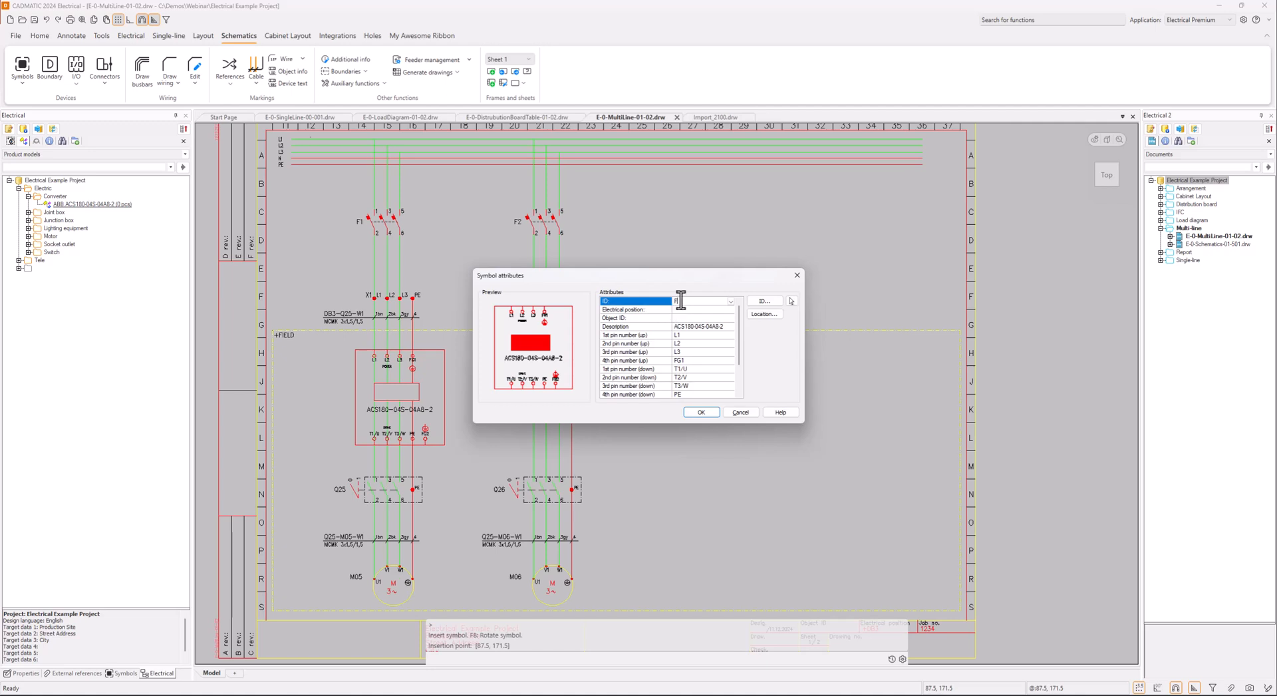
click(703, 412)
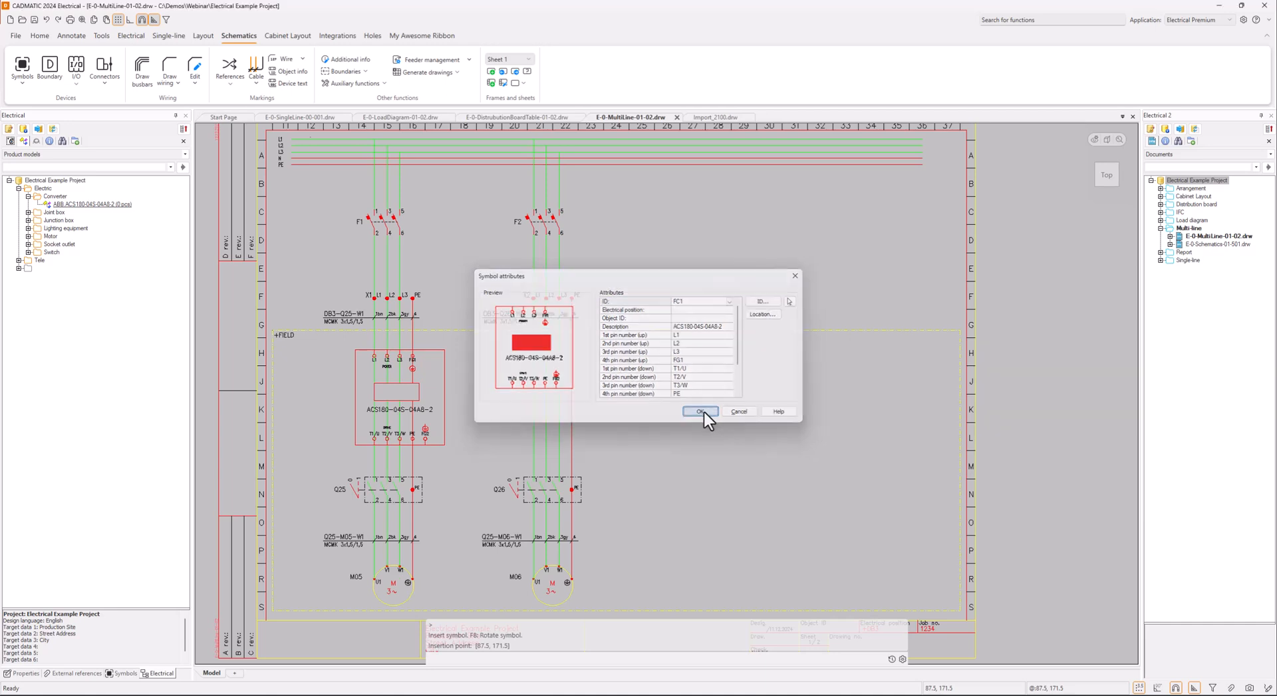
key(Escape)
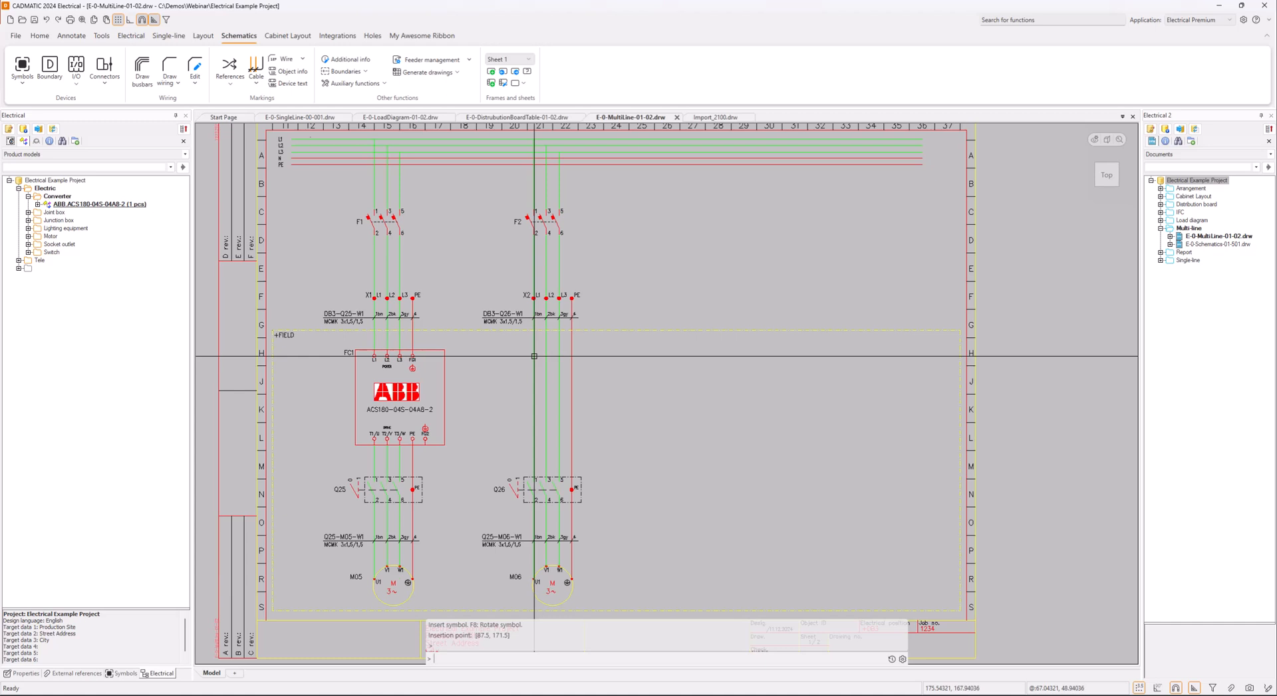
Examine the cable data of the first DB3-Q26-W1 wire above Q26
mouse_move(535, 356)
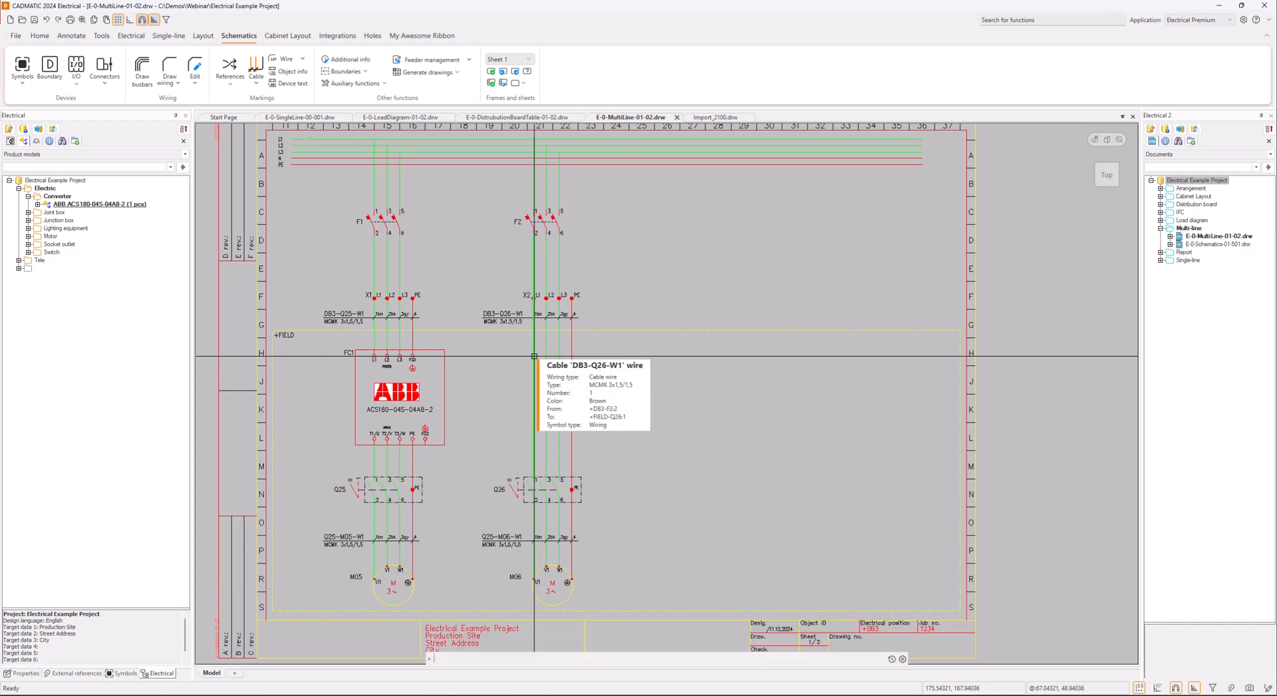
click(534, 356)
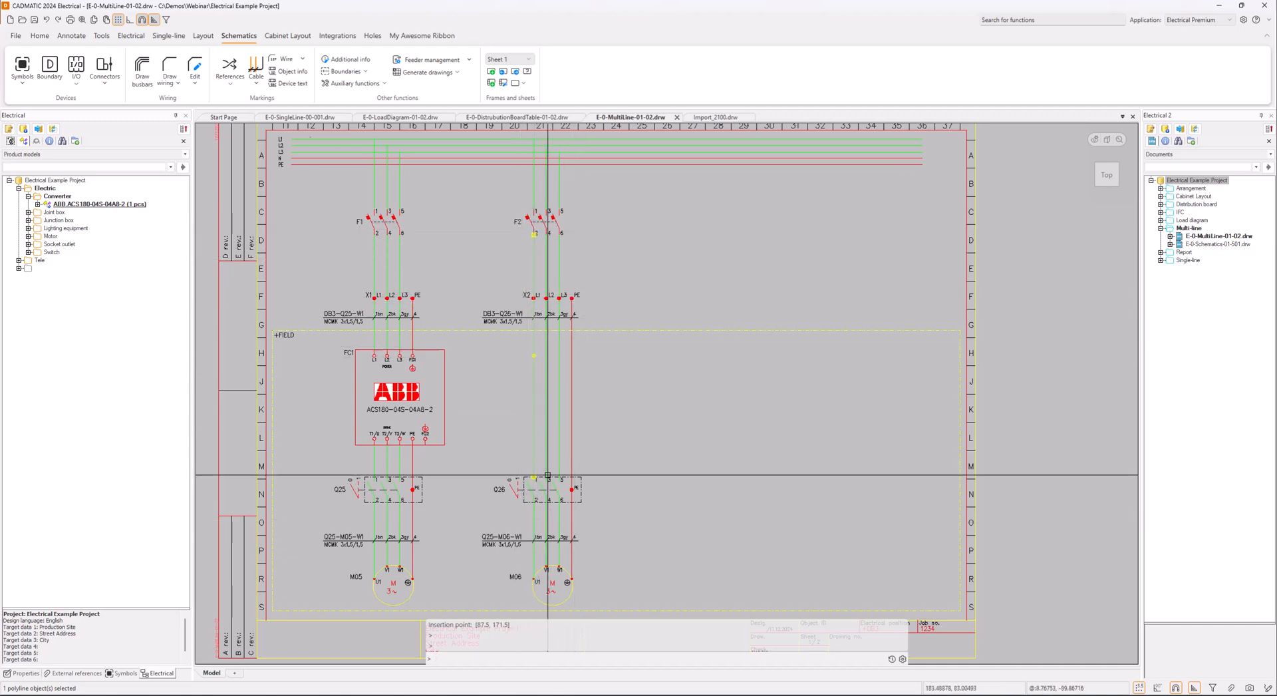
key(Escape)
mouse_move(535, 393)
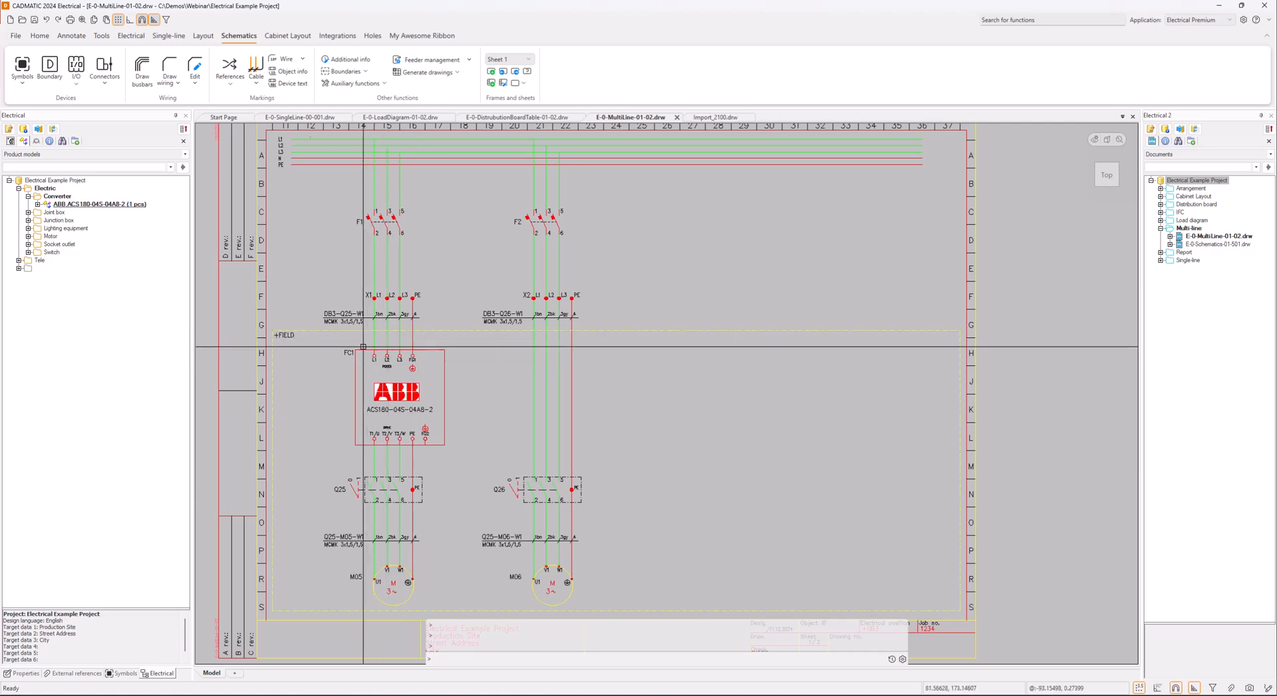
Insert the ABB.ACS180-04S-04A8-2 symbol with the T1/U, T2/V, T3/W pins above Q26 on its feeder wires, with ID FC2
right_click(76, 205)
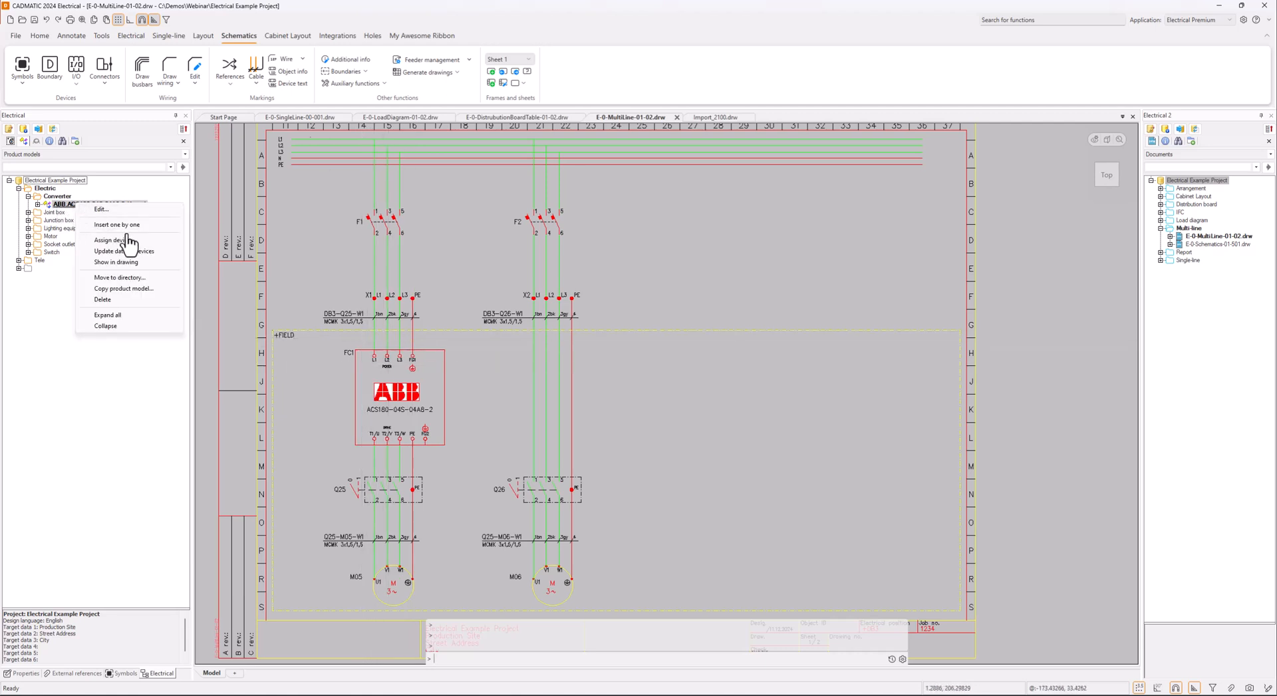
click(132, 239)
click(600, 291)
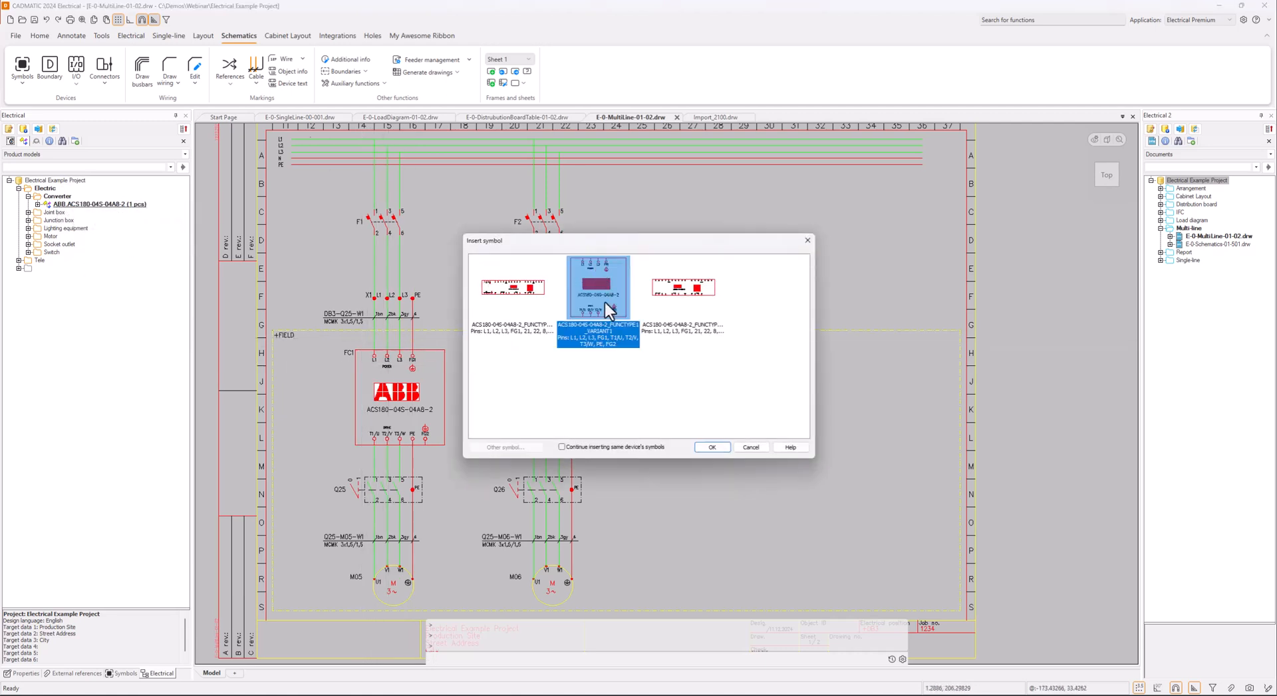
click(713, 448)
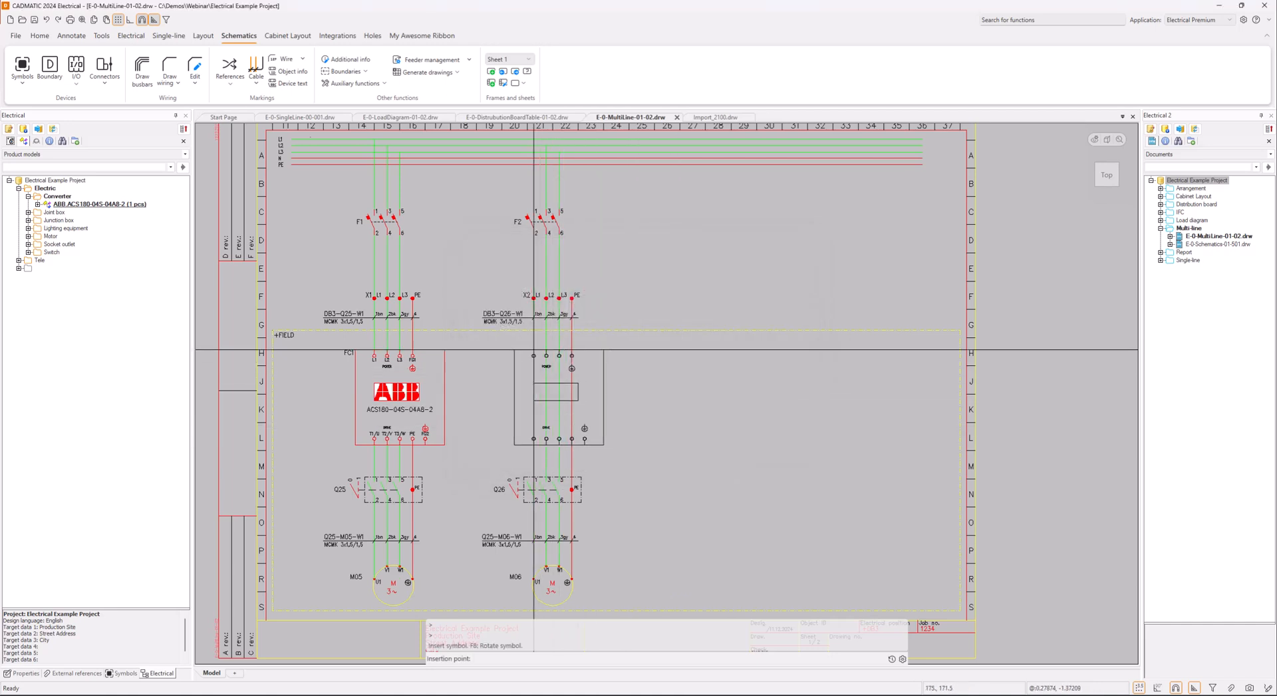
click(534, 349)
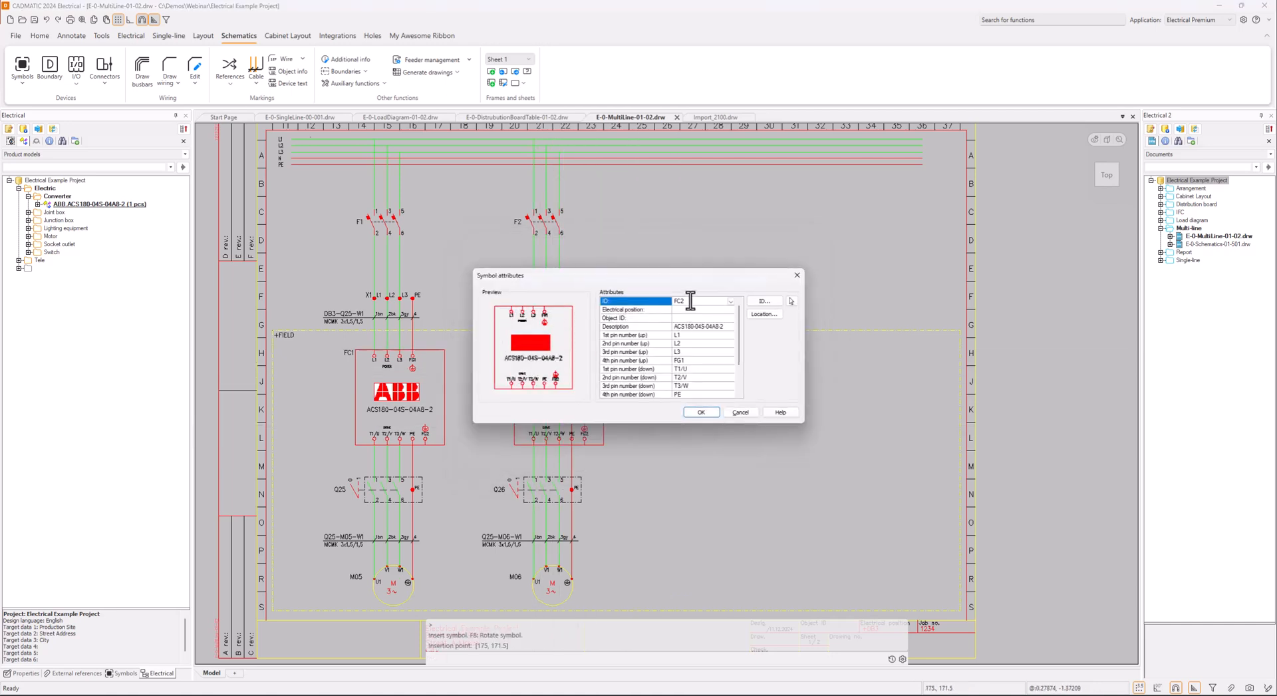
click(703, 413)
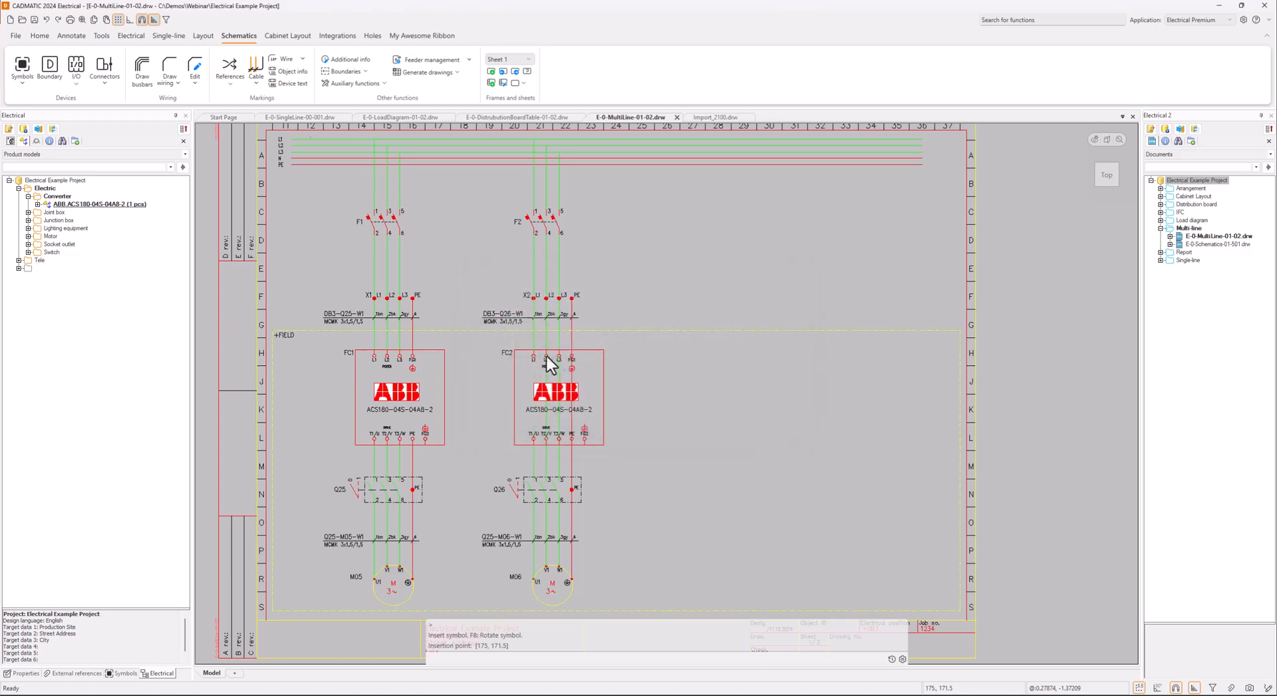
key(Escape)
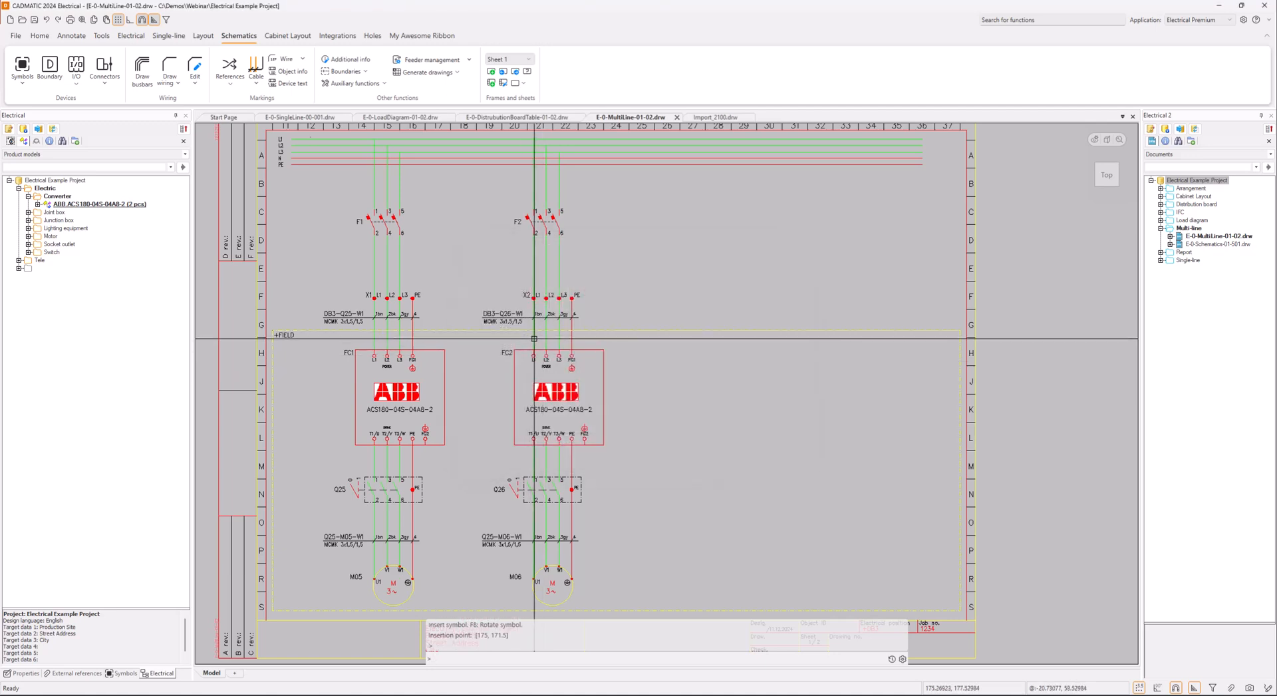
Examine the cable data of the first and fourth DB3-Q26-W1 wires above FC2, including their from and to connections
mouse_move(534, 338)
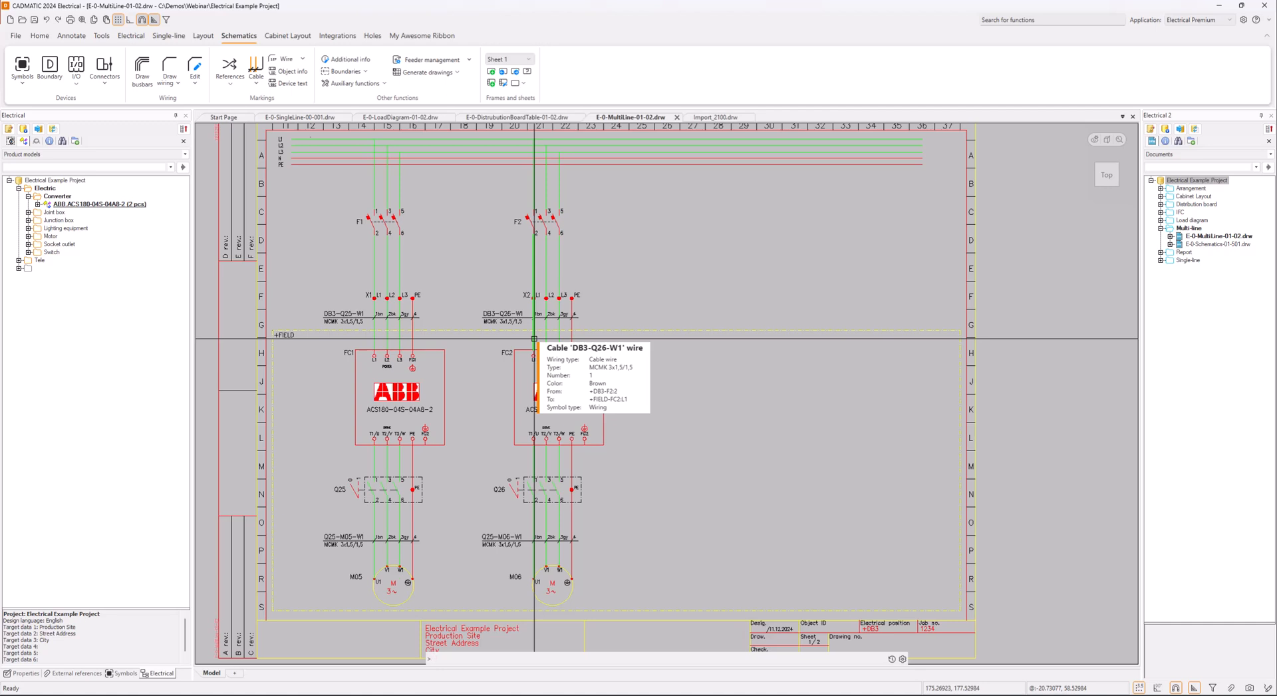
scroll(535, 350, up, 5)
scroll(537, 307, down, 3)
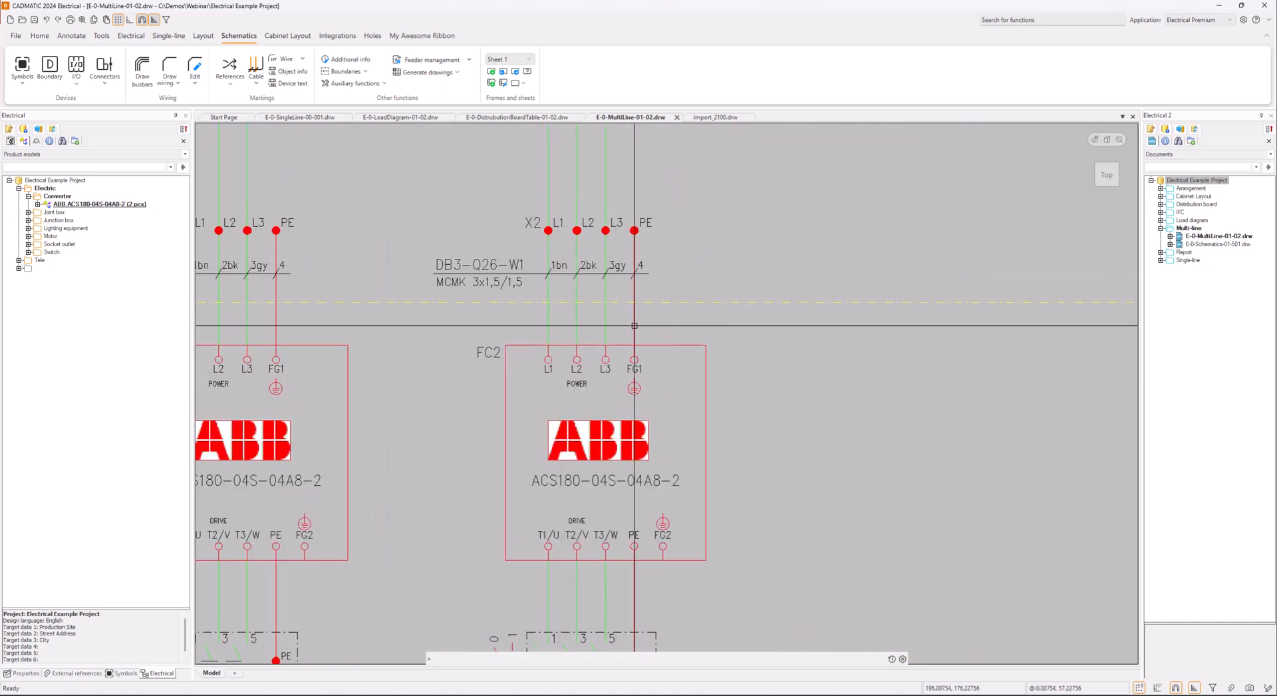
mouse_move(635, 325)
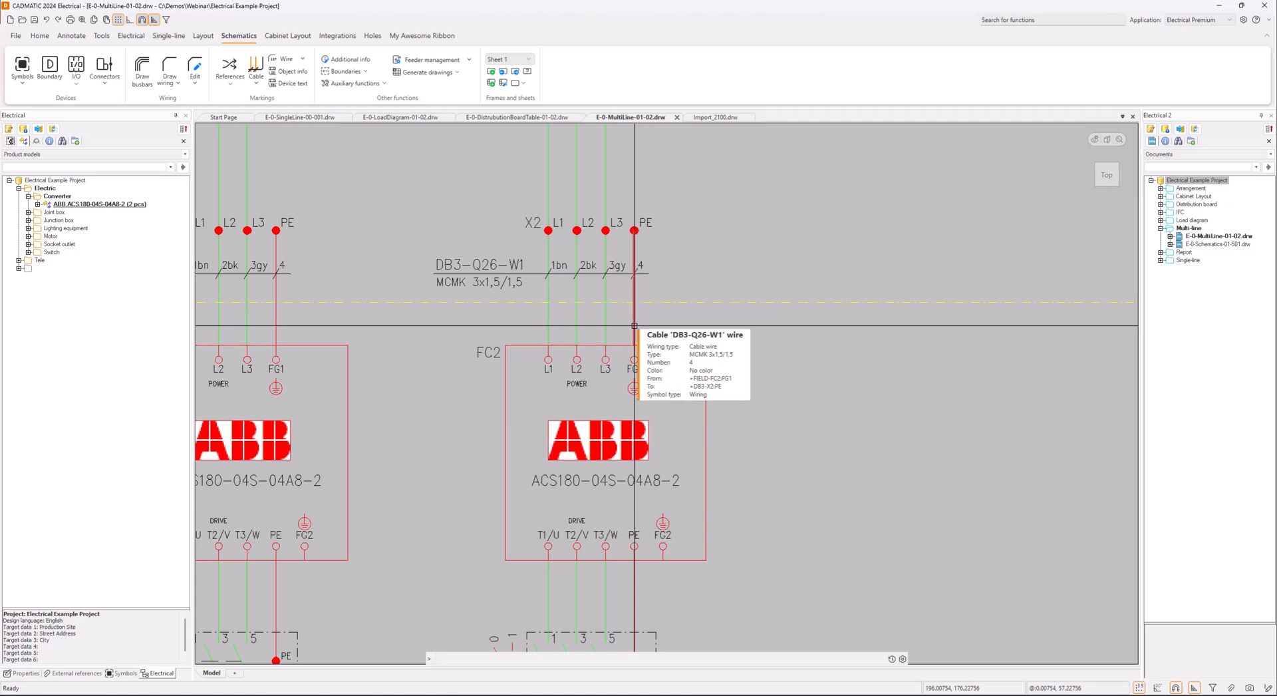
scroll(685, 462, down, 5)
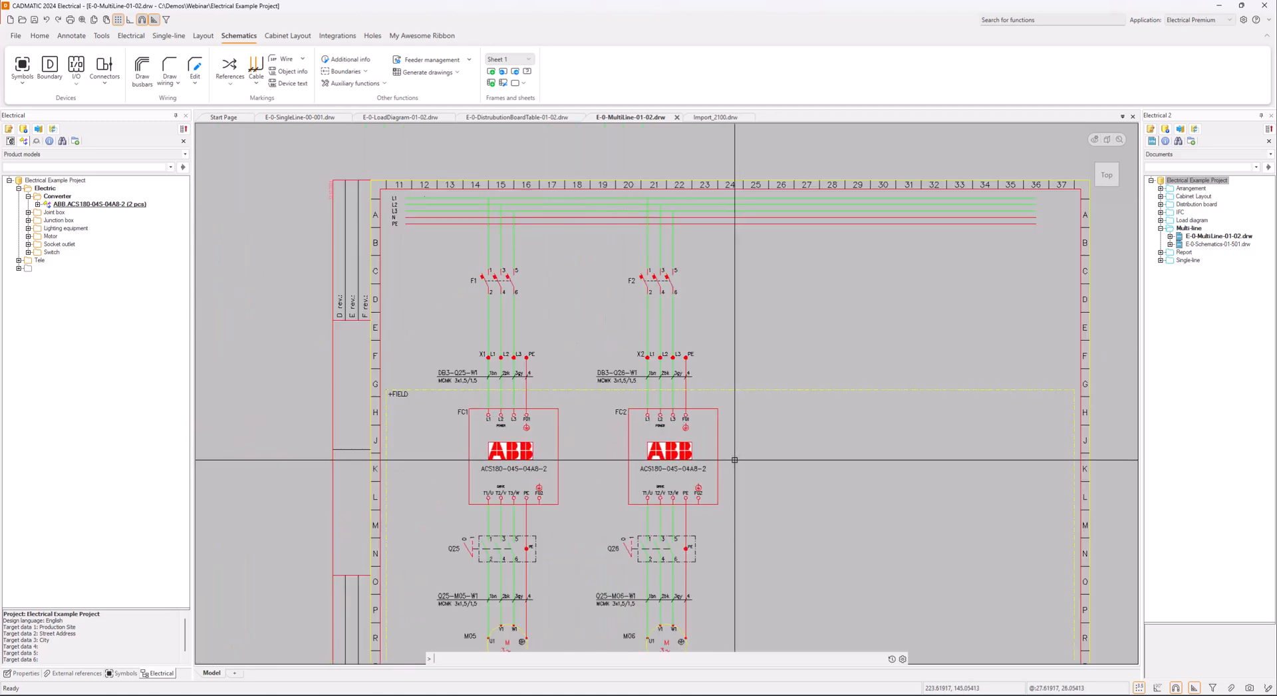
Examine the device data and additional information of the FC1 drive symbol above Q25
middle_drag(705, 421, 698, 414)
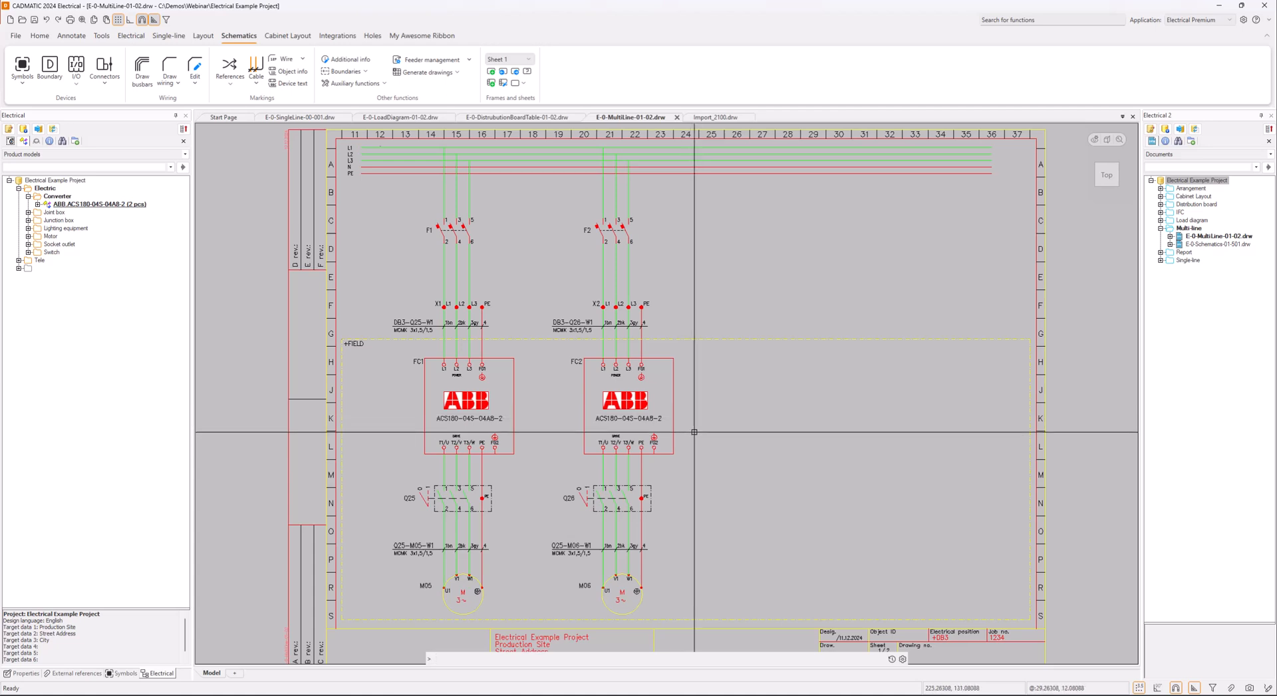
middle_drag(695, 429, 636, 422)
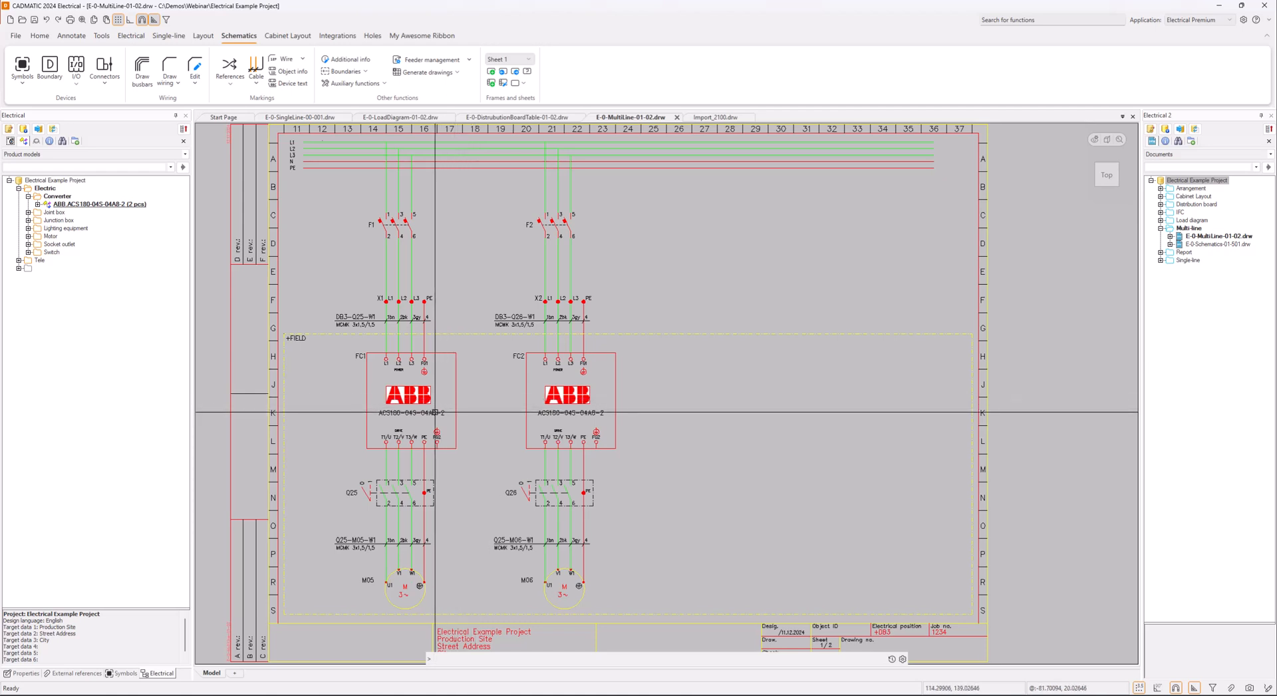
mouse_move(435, 412)
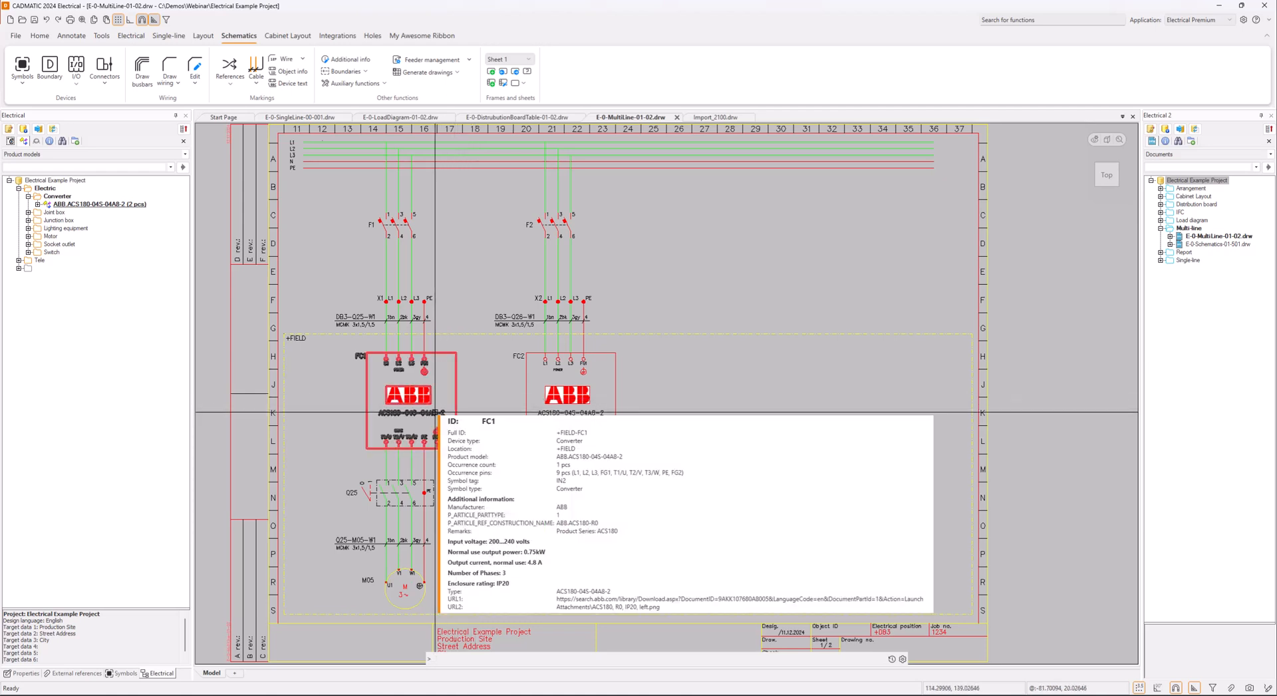
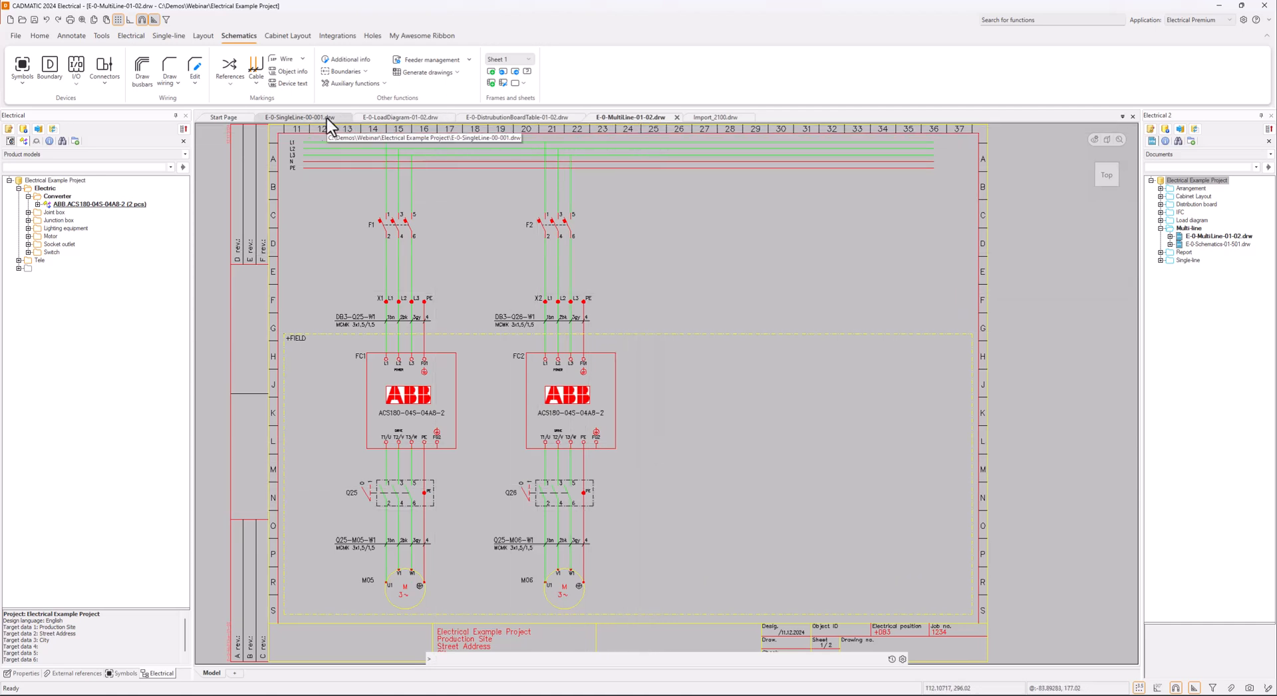
Locate safety switch Q26 in the project tree and open its single-line diagram occurrence
right_click(563, 487)
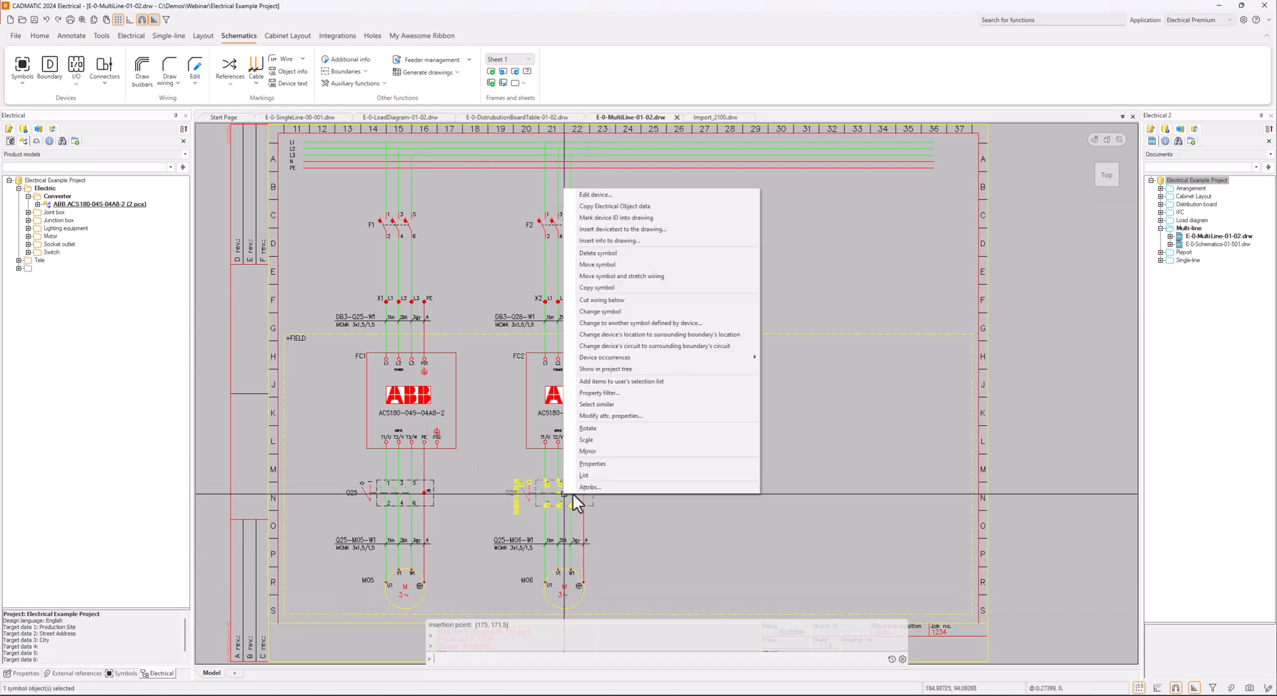
click(637, 369)
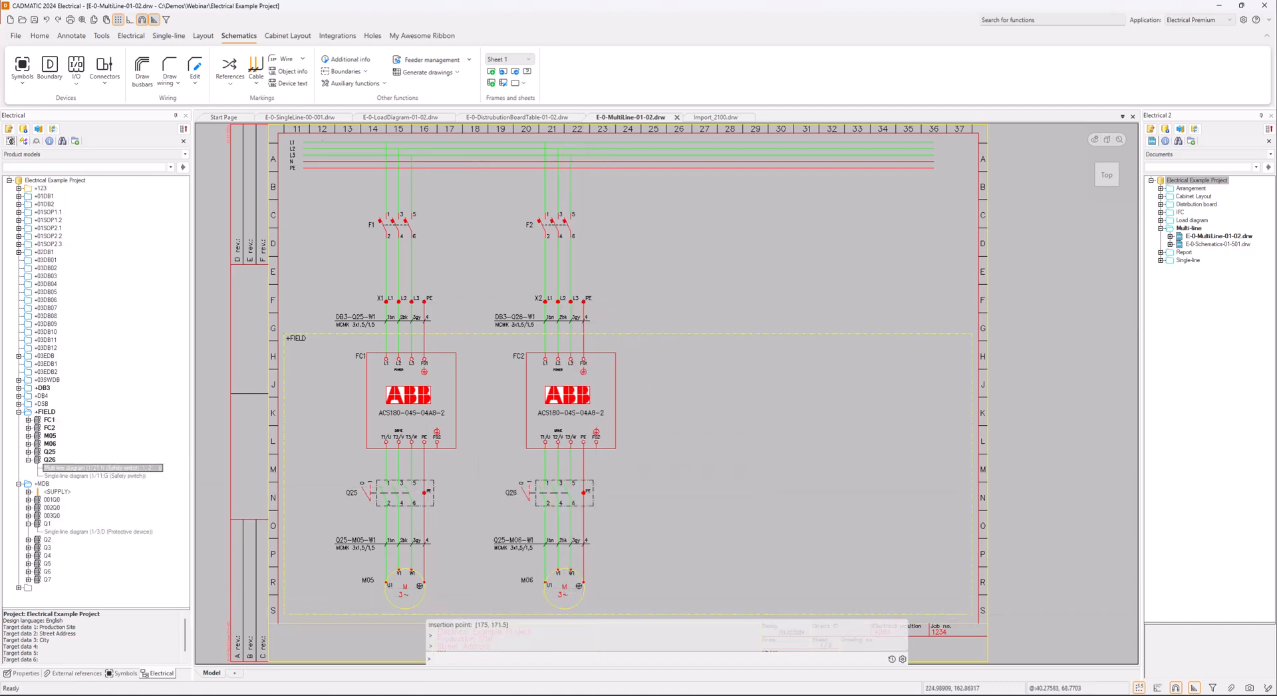
double_click(50, 476)
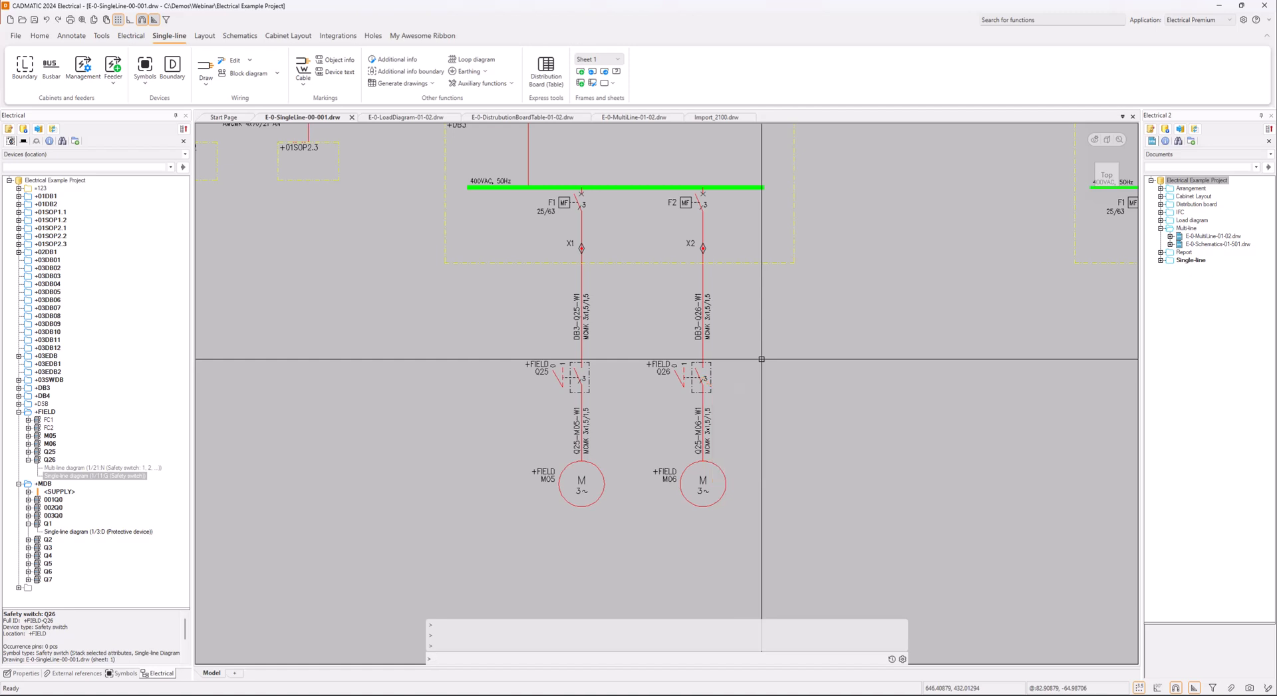
Look up device FC1 under the ABB.ACS180-04S-04A8-2 converter in the product models view and review its available device commands
right_click(48, 421)
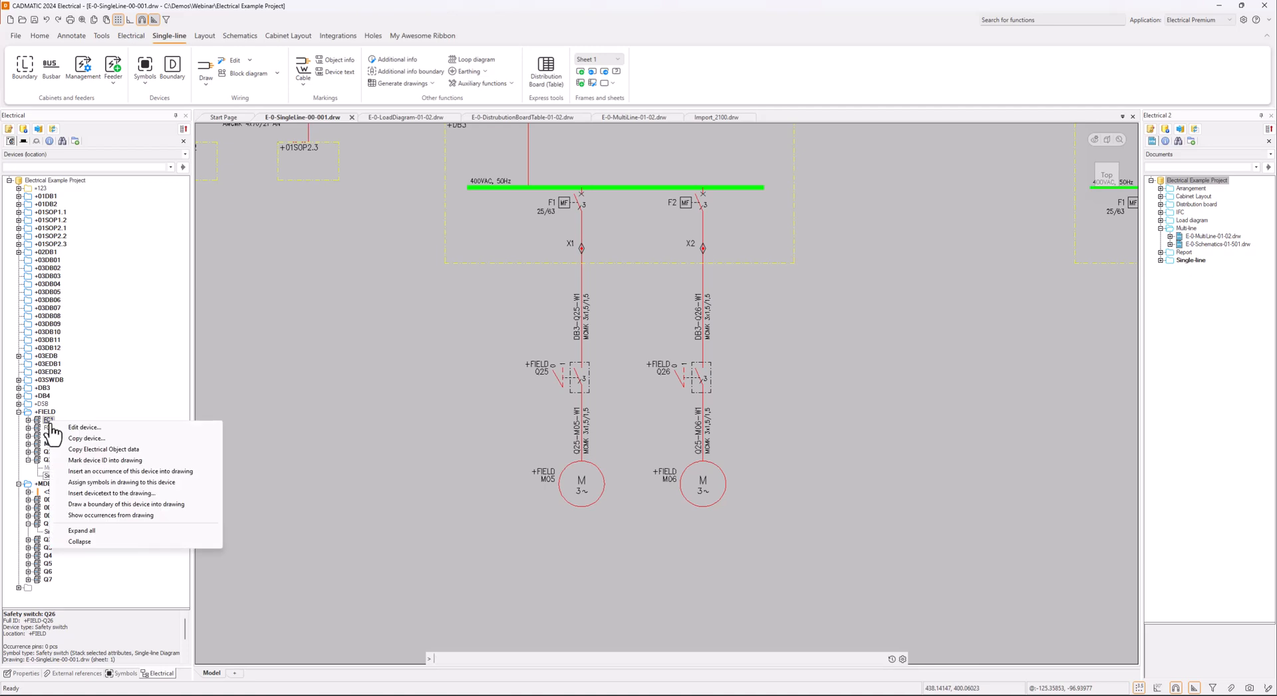
click(95, 392)
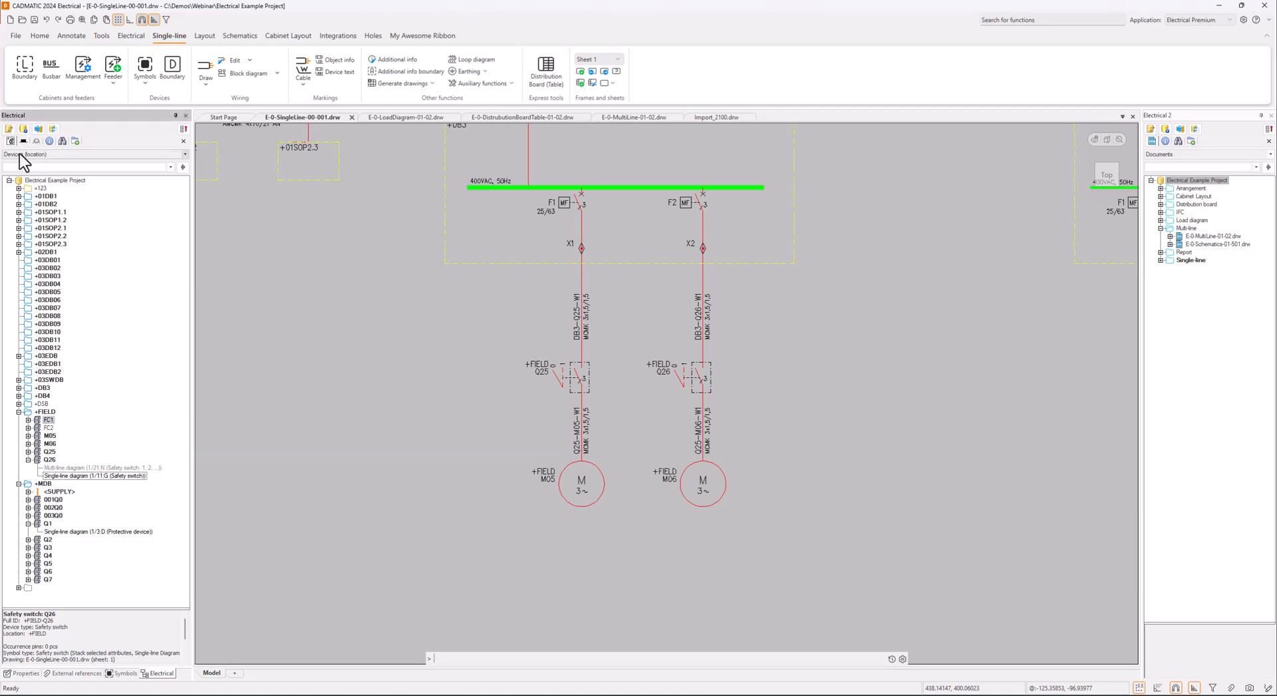
click(27, 141)
click(29, 153)
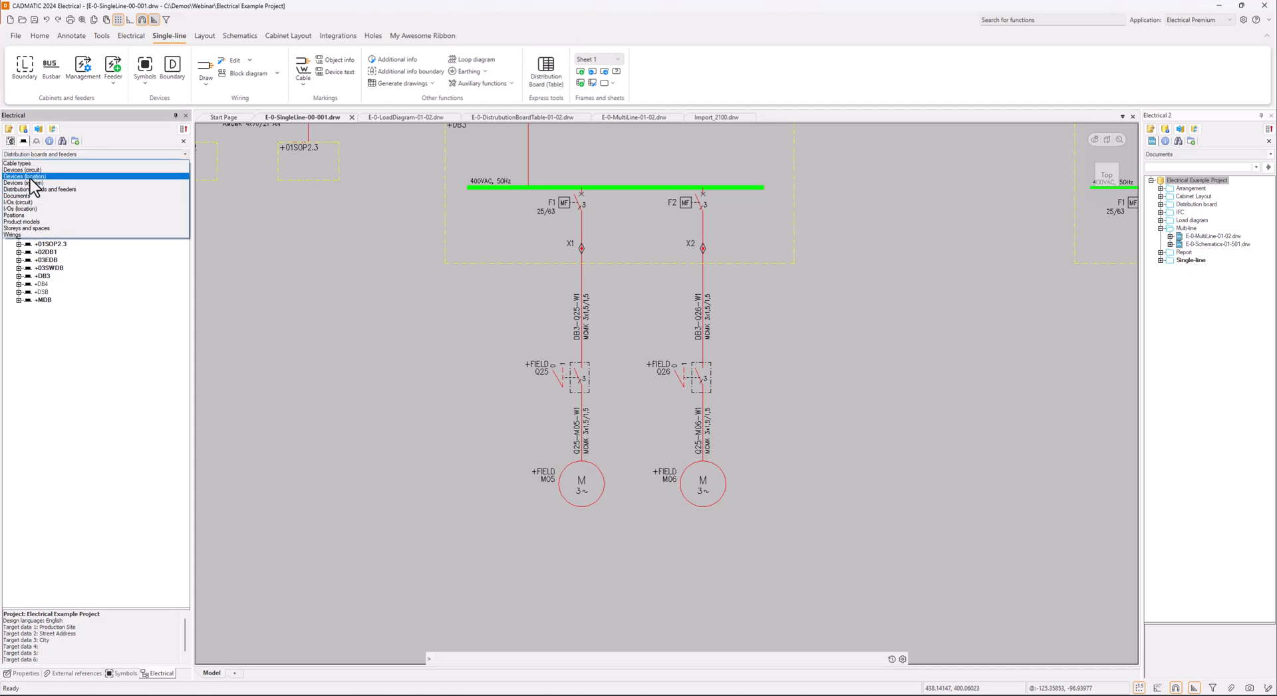
click(26, 222)
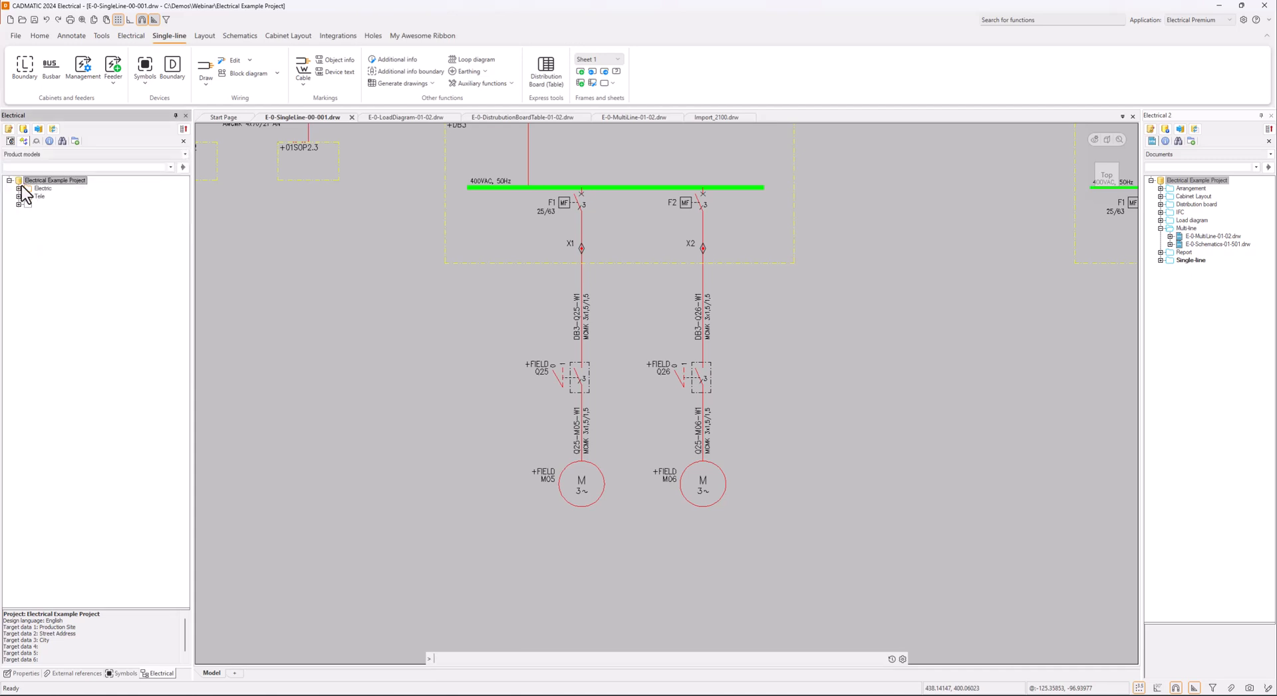
click(19, 189)
click(28, 196)
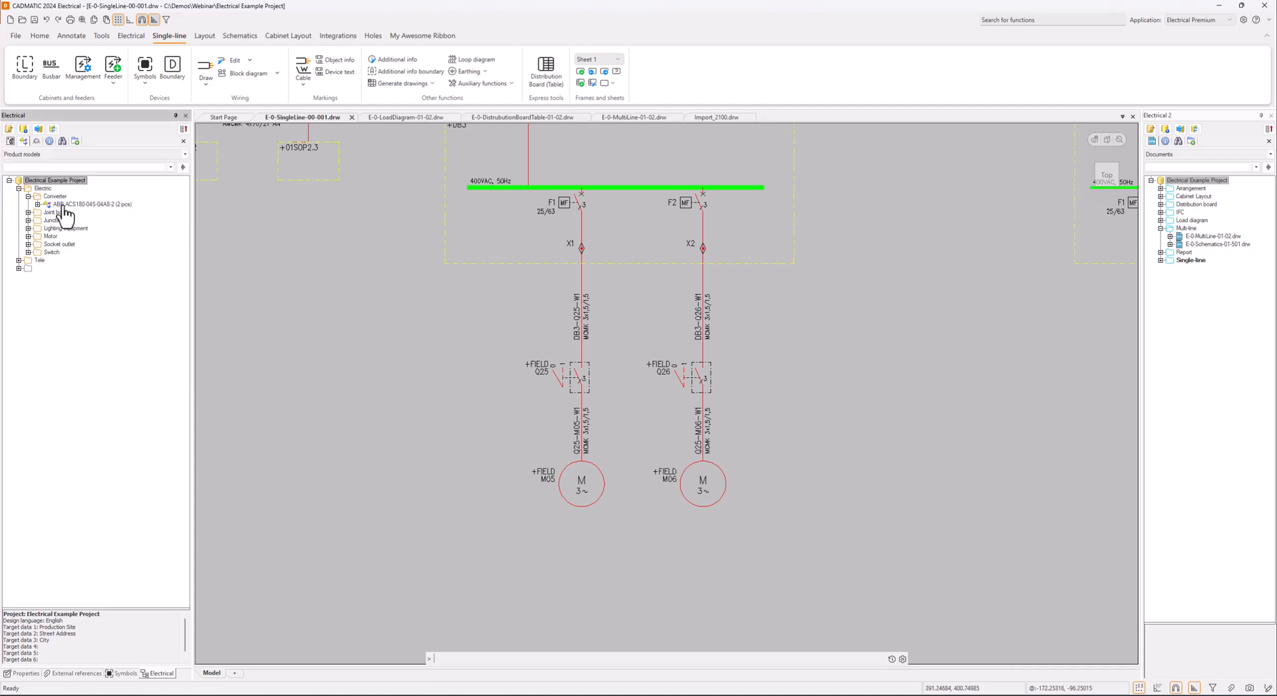
right_click(69, 206)
click(38, 205)
right_click(83, 218)
click(72, 212)
right_click(76, 212)
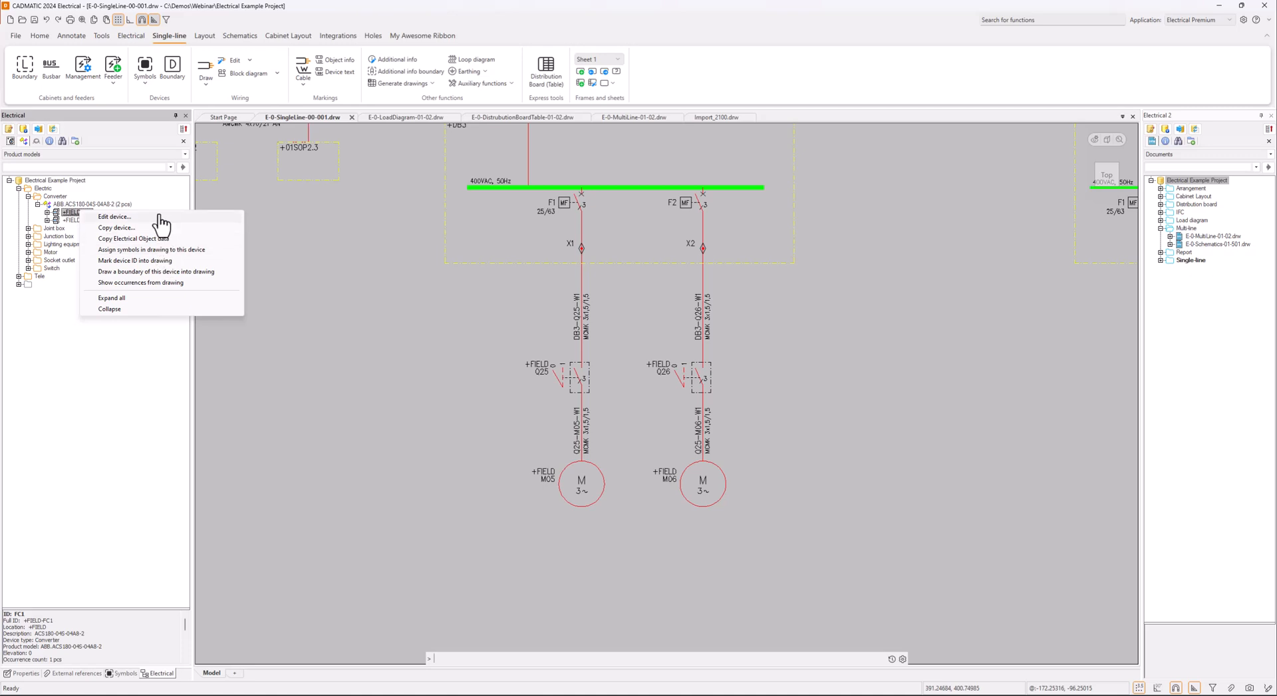
click(433, 291)
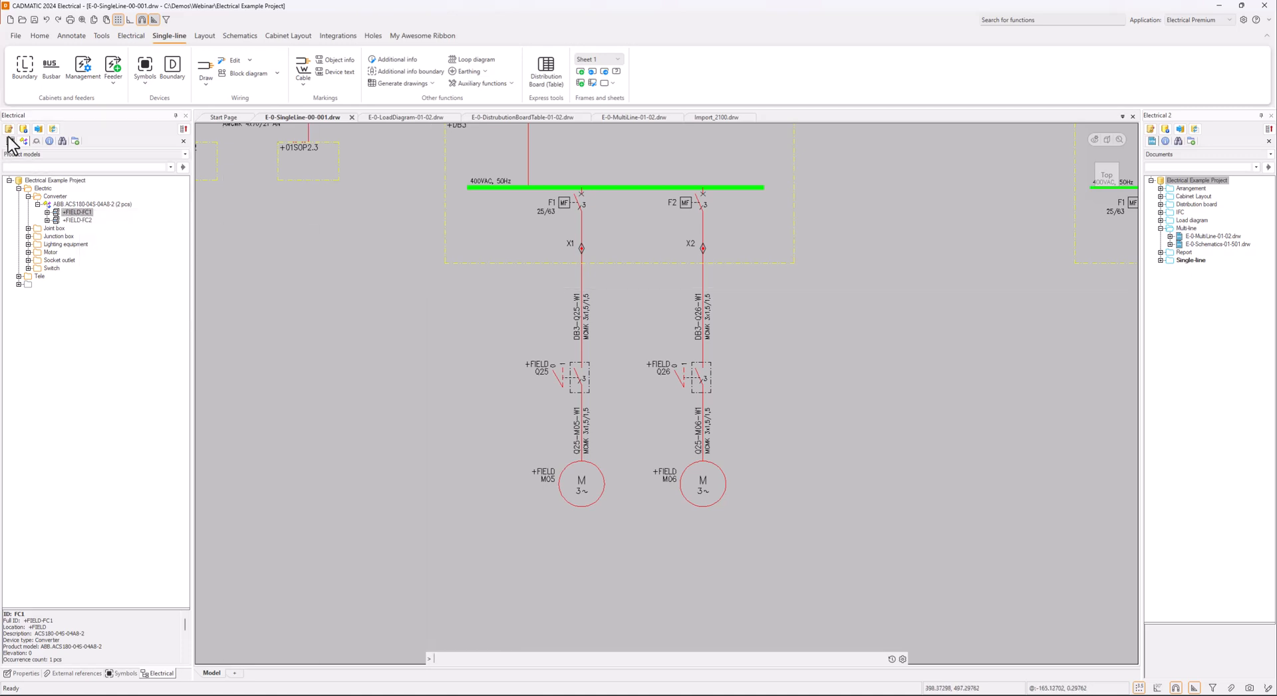
Insert an occurrence of device FC1 from the location-based device list as a single-line Frequency converter starter symbol on the feeder above Q25
click(12, 145)
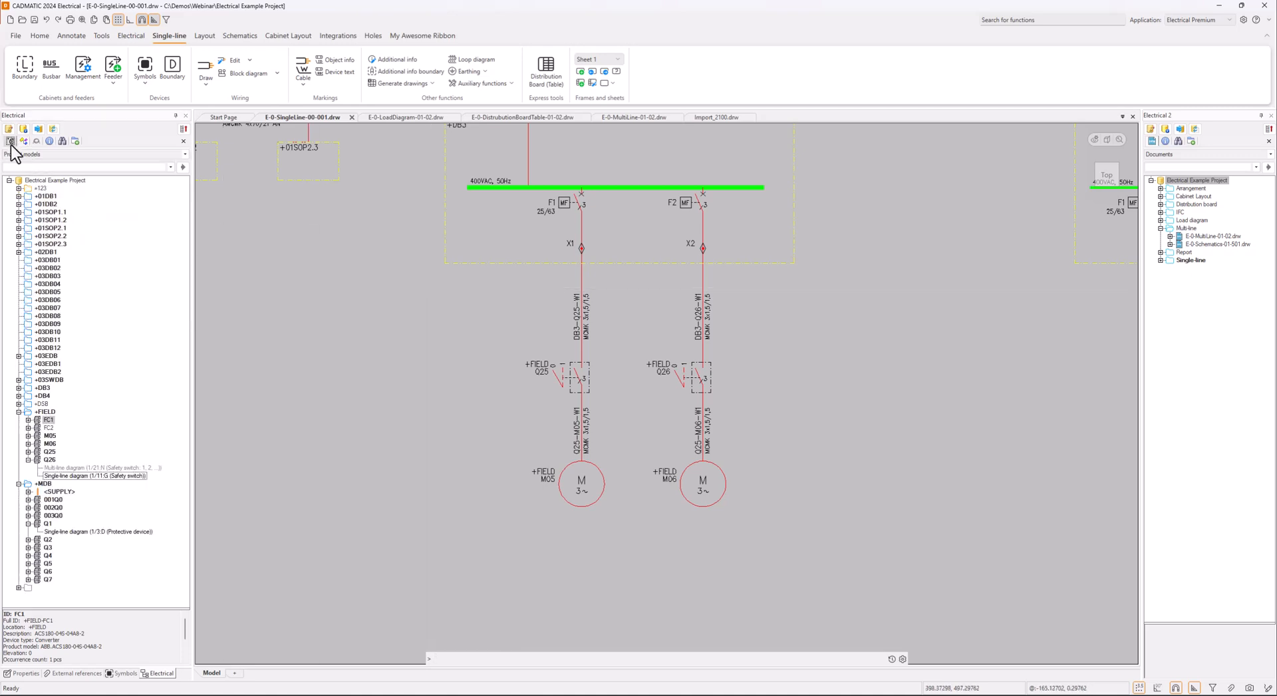
right_click(51, 422)
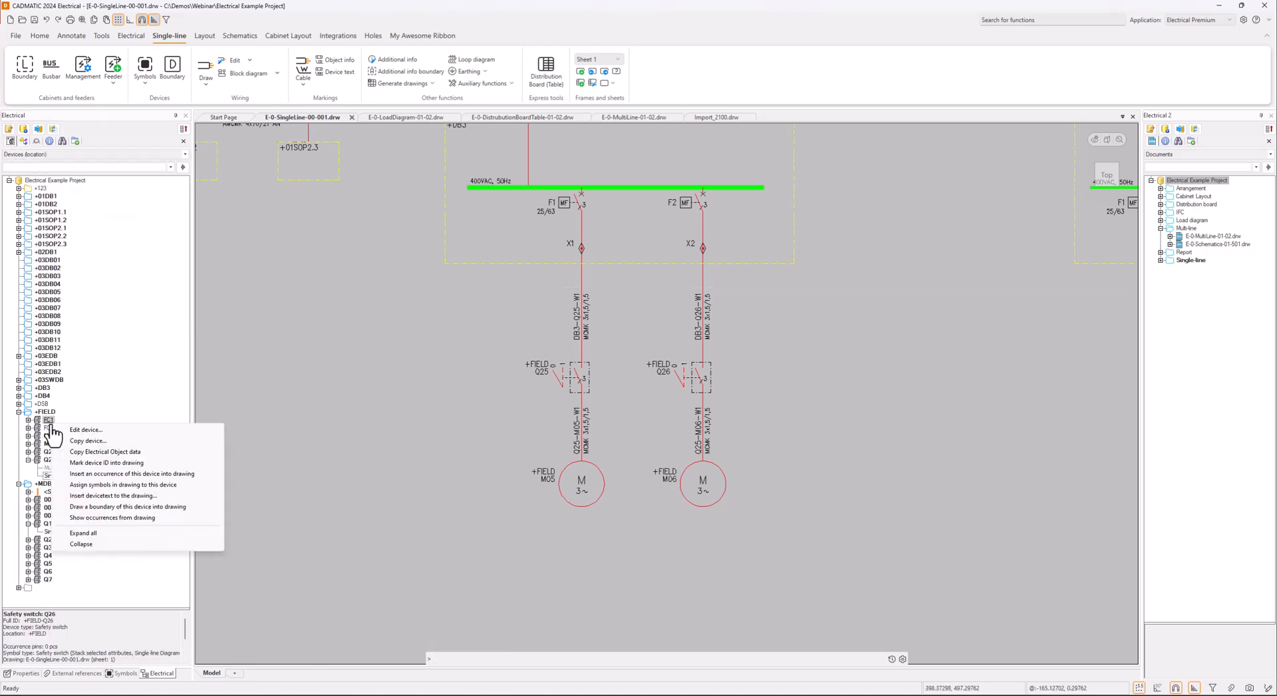
click(139, 474)
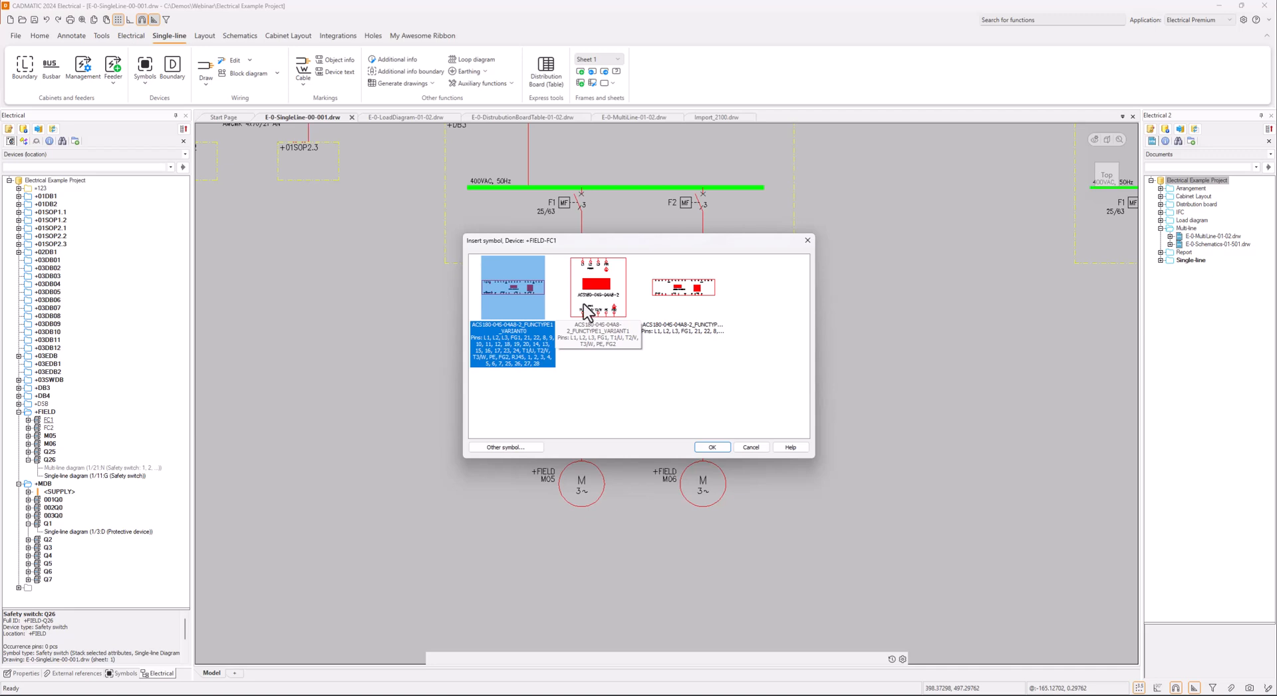
click(513, 448)
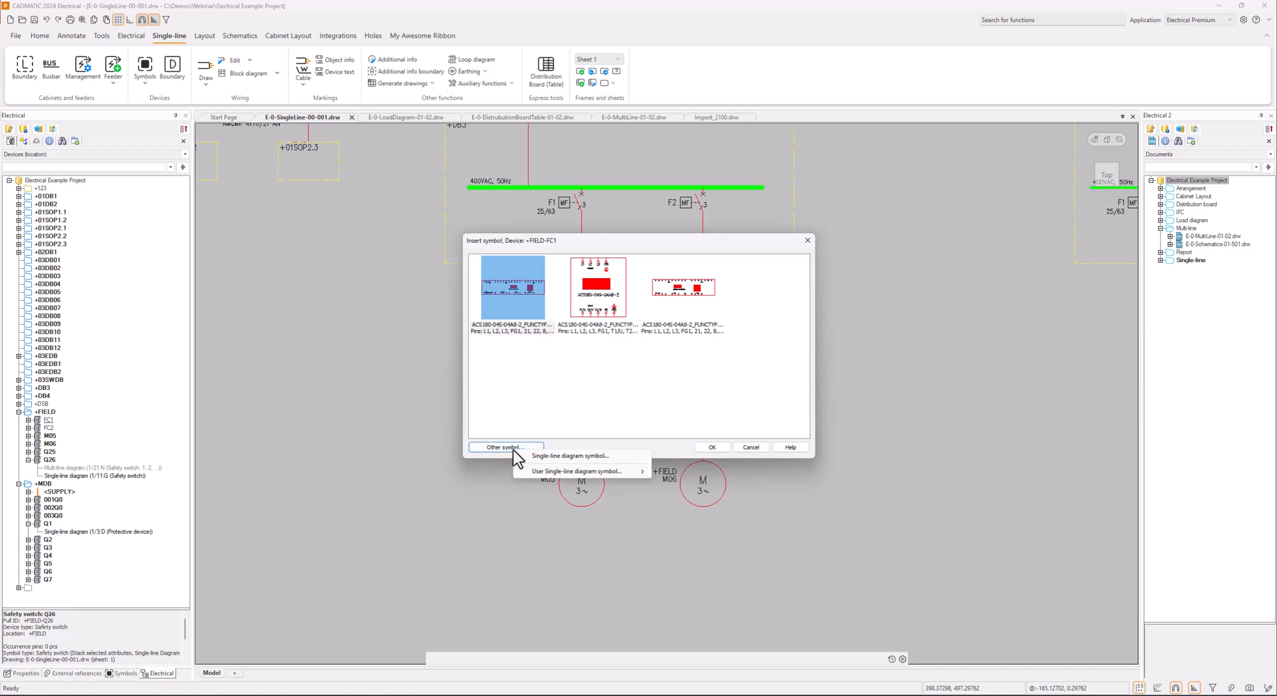
click(549, 455)
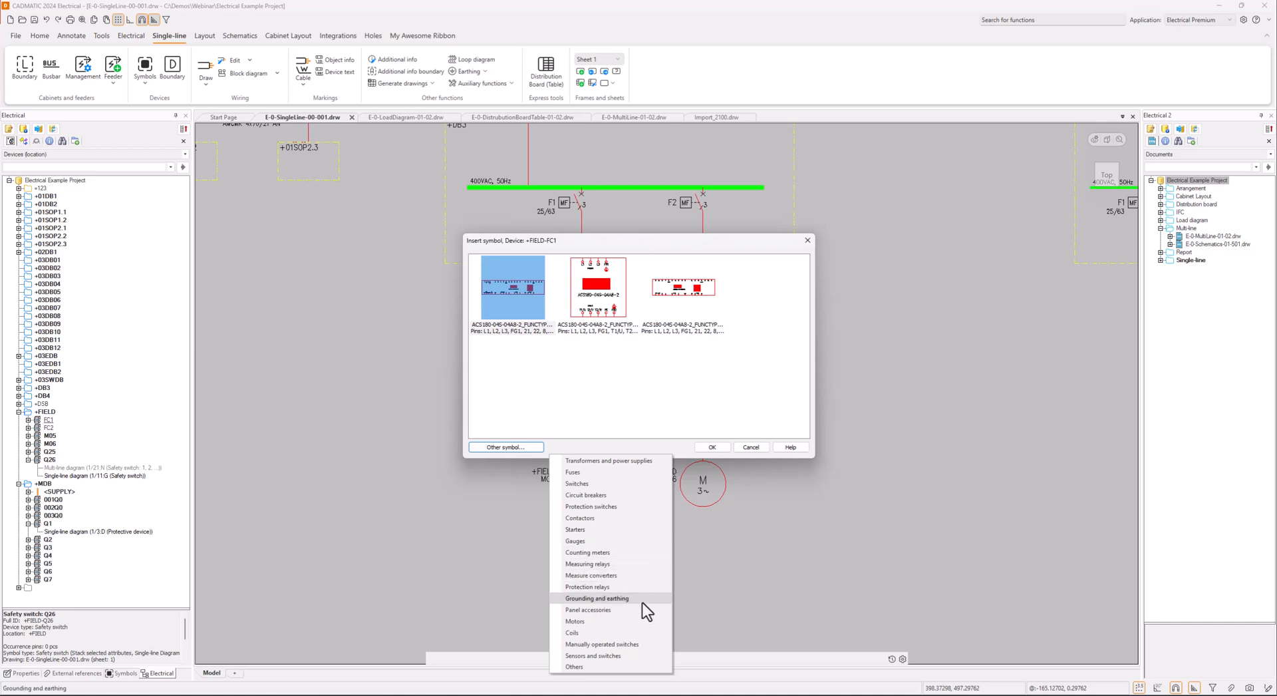
click(618, 529)
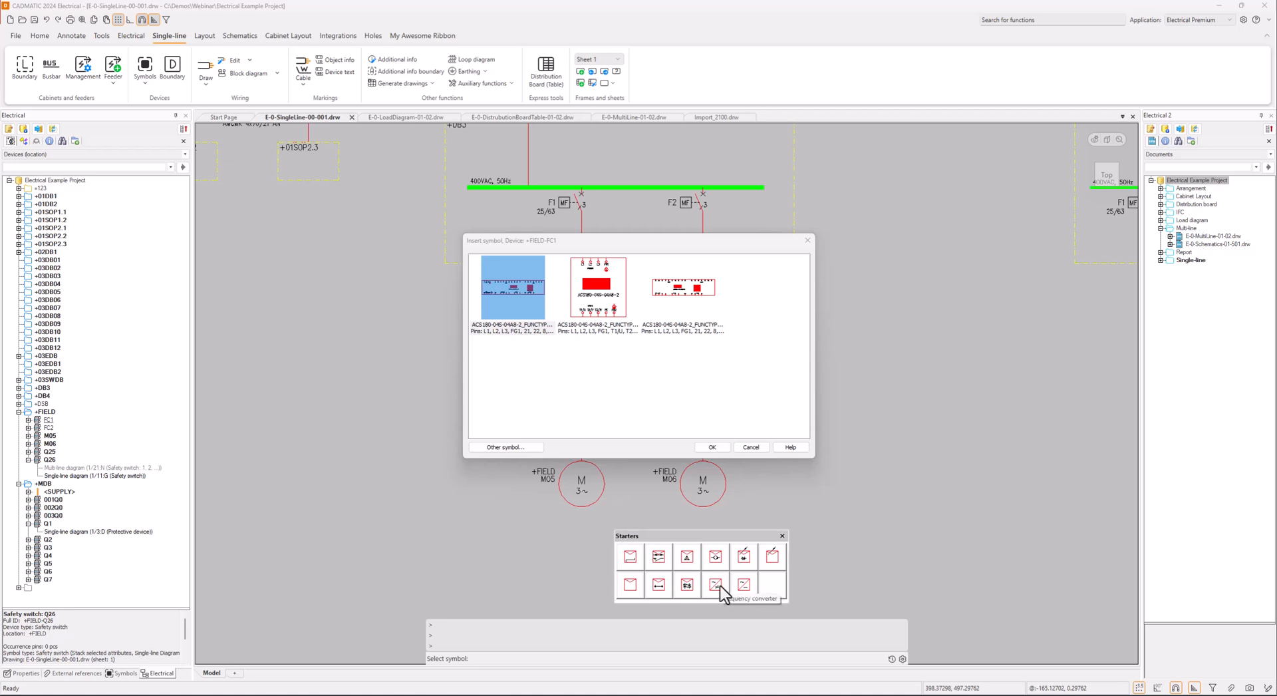
key(Return)
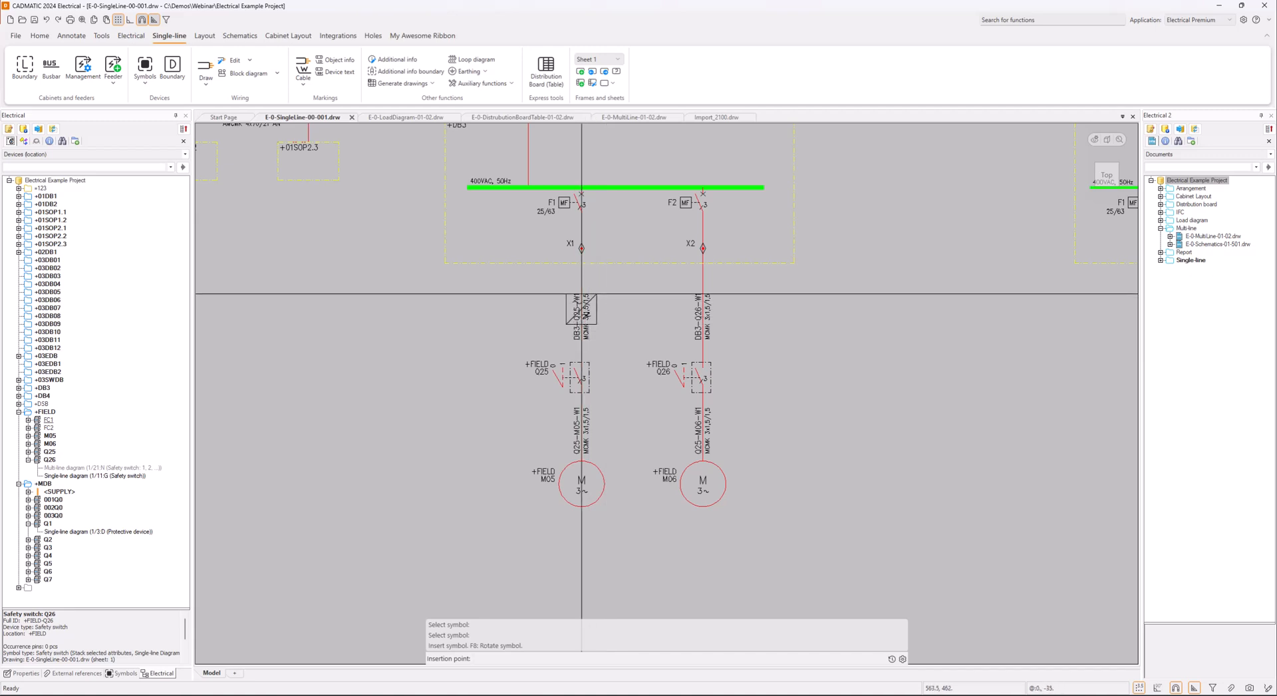
click(582, 294)
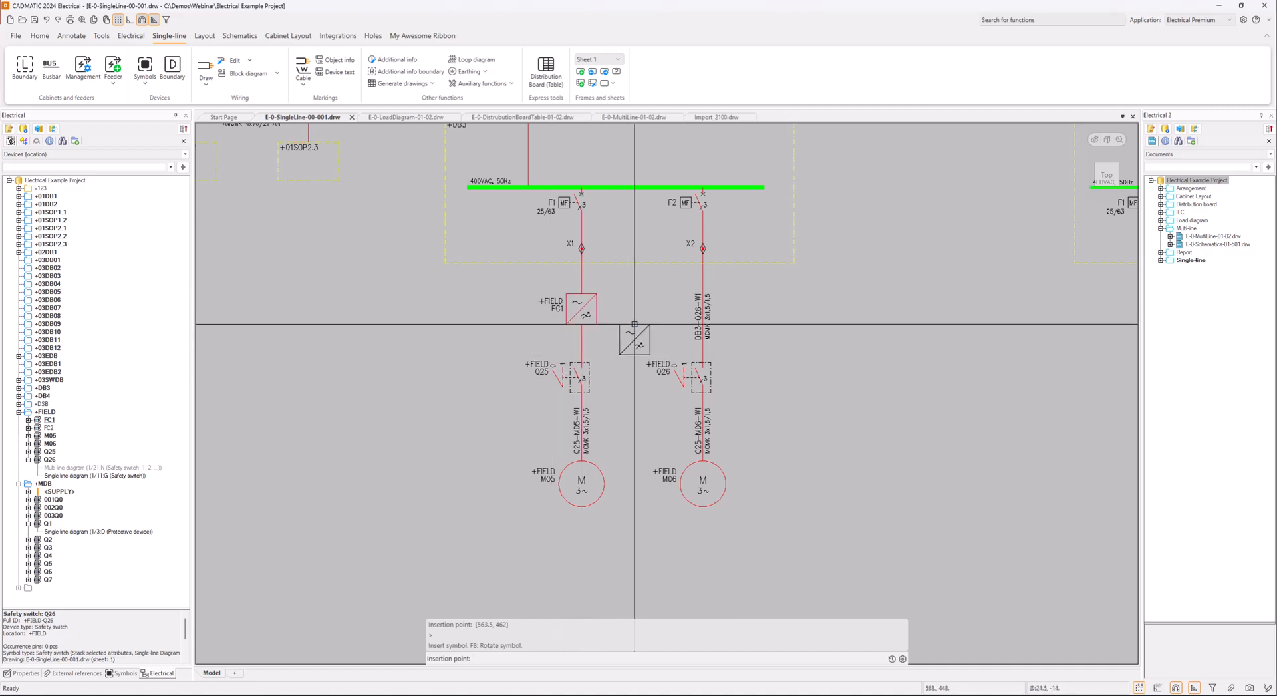
Insert an occurrence of device FC2 as a single-line Frequency converter starter symbol on the feeder above Q26
right_click(52, 431)
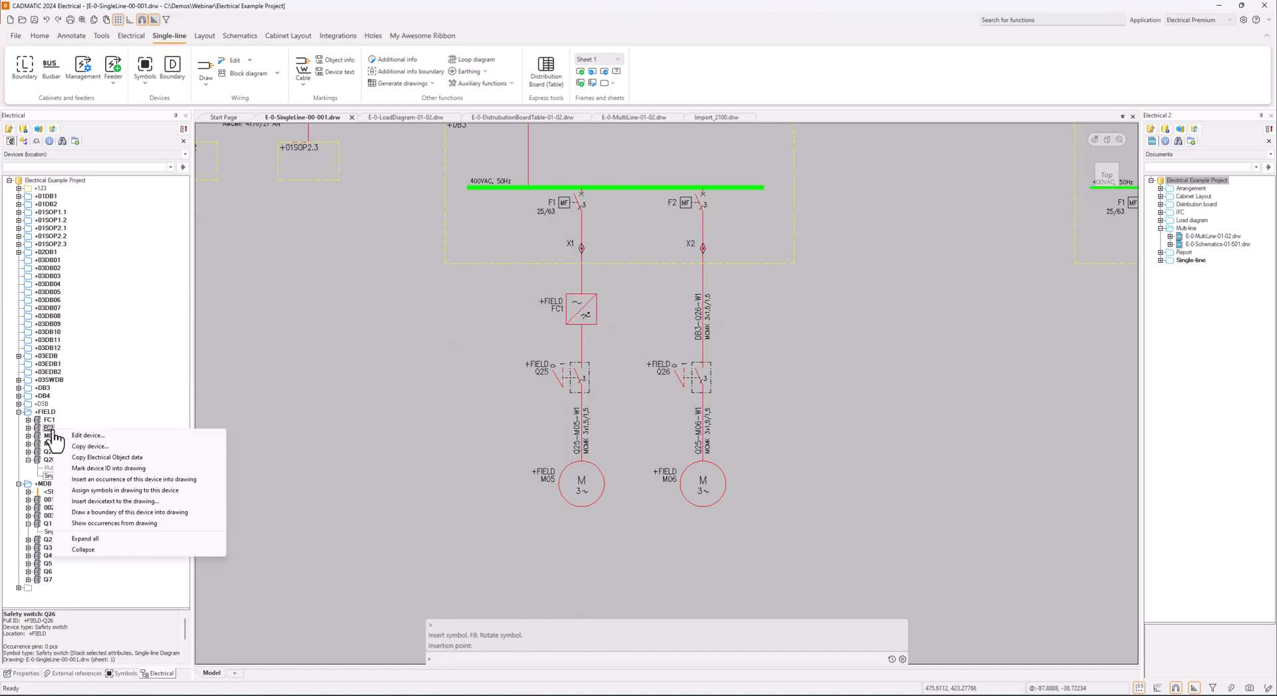
click(140, 480)
click(502, 447)
click(533, 454)
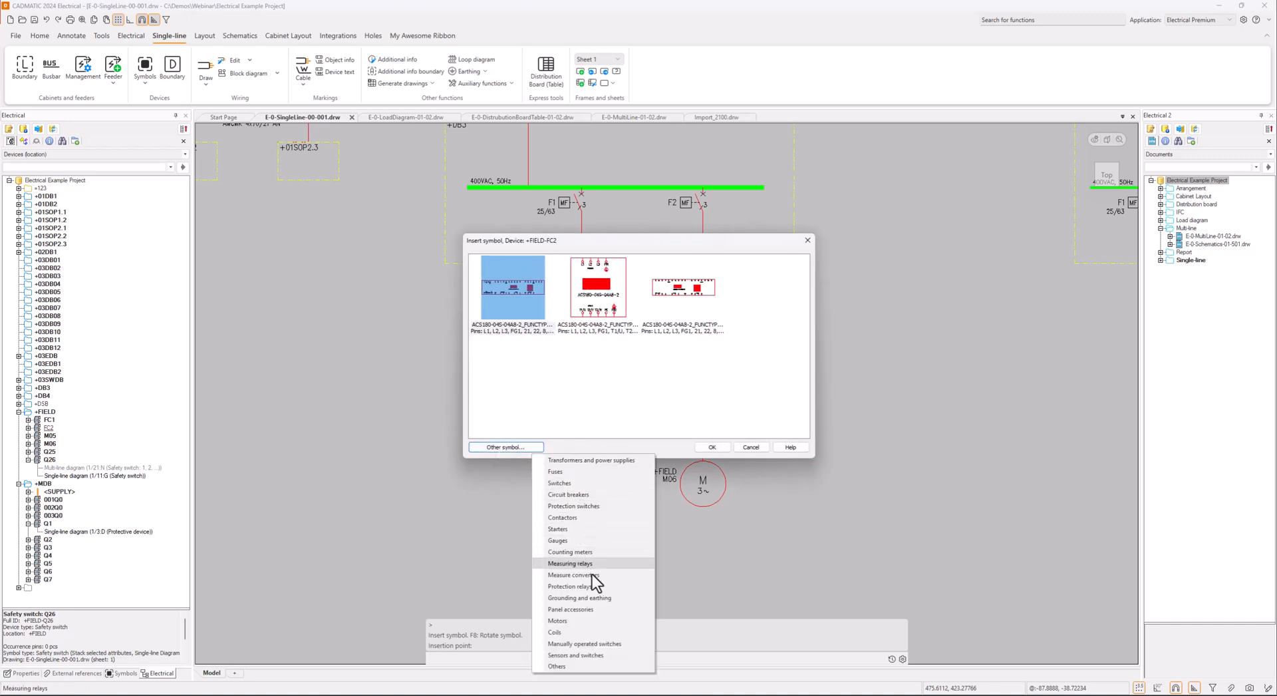
click(593, 528)
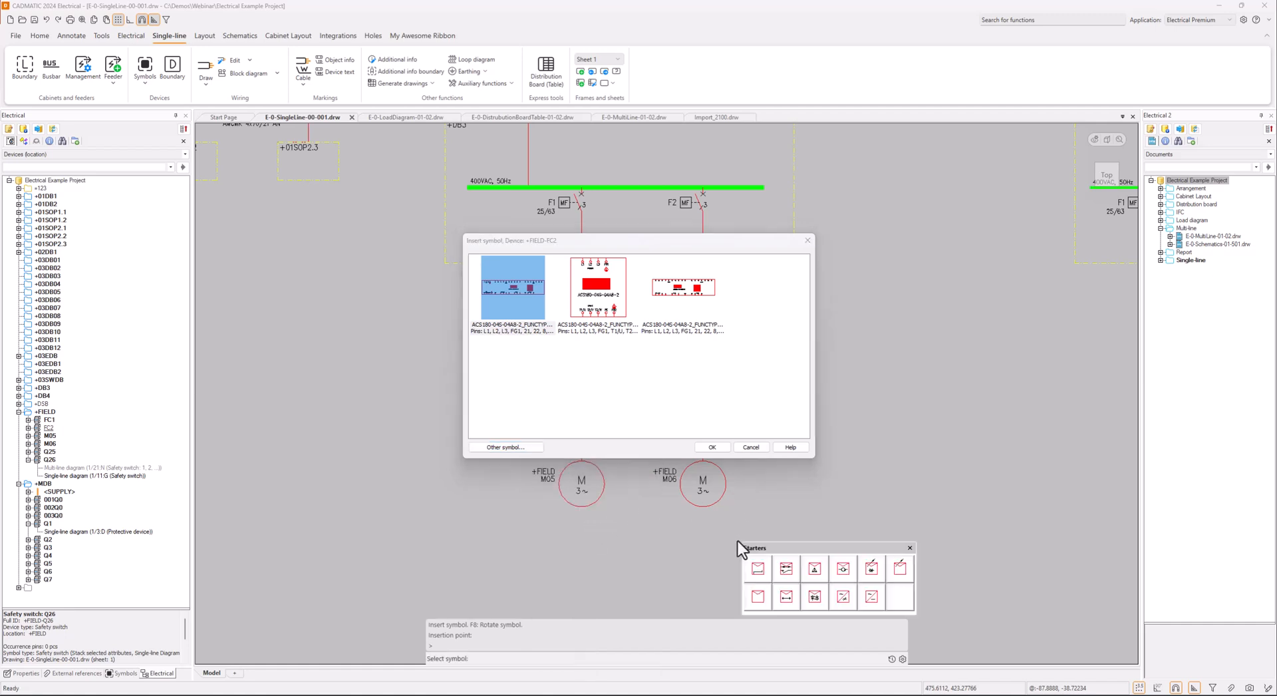
key(Return)
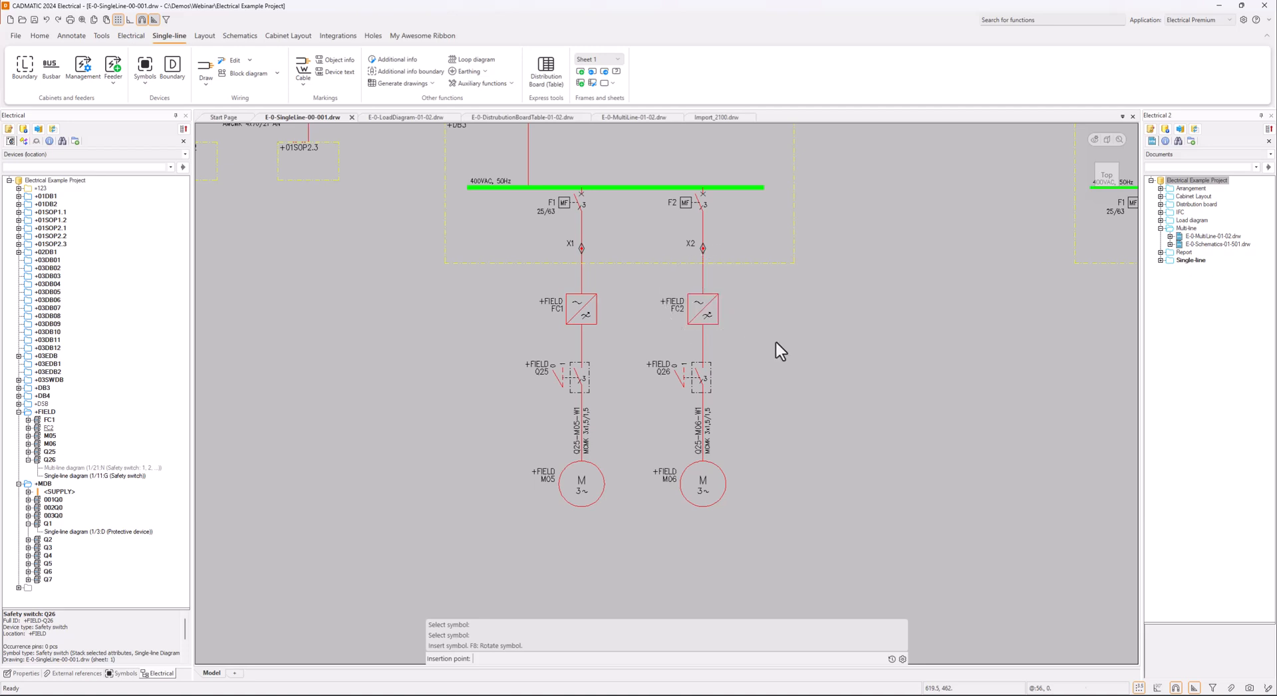
Show the newly placed FC2 converter in the project tree and open its multi-line diagram occurrence
click(704, 312)
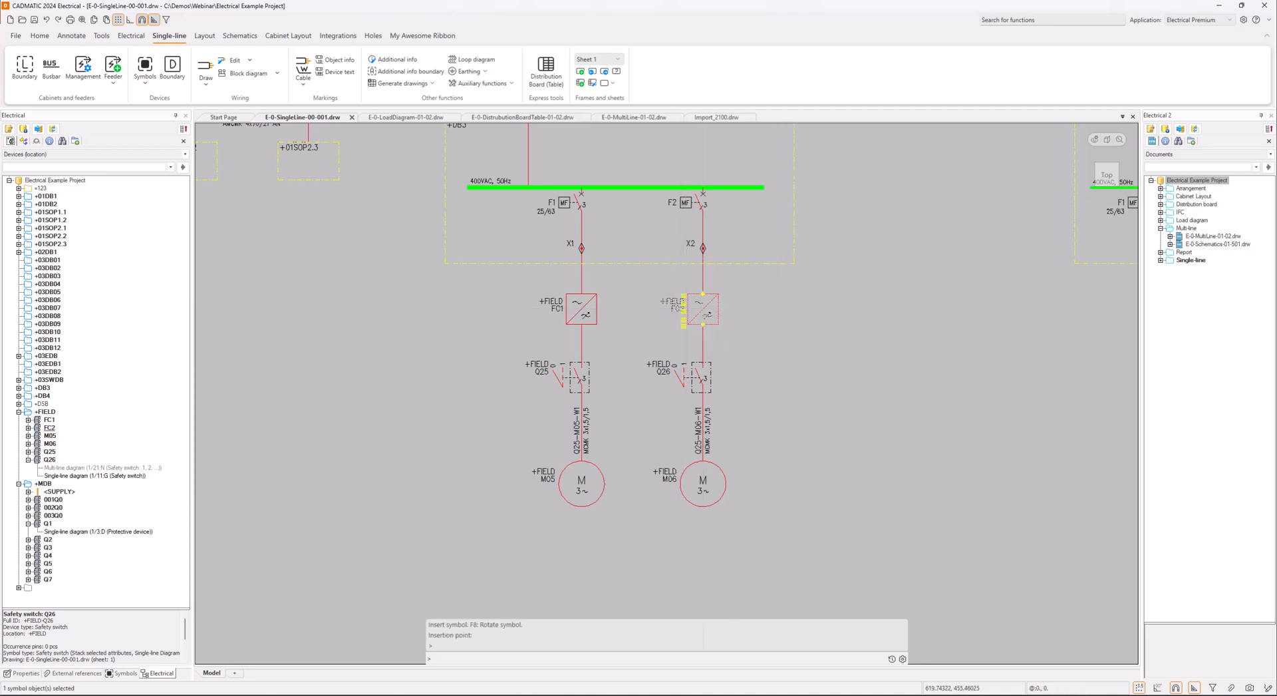
right_click(703, 312)
click(773, 470)
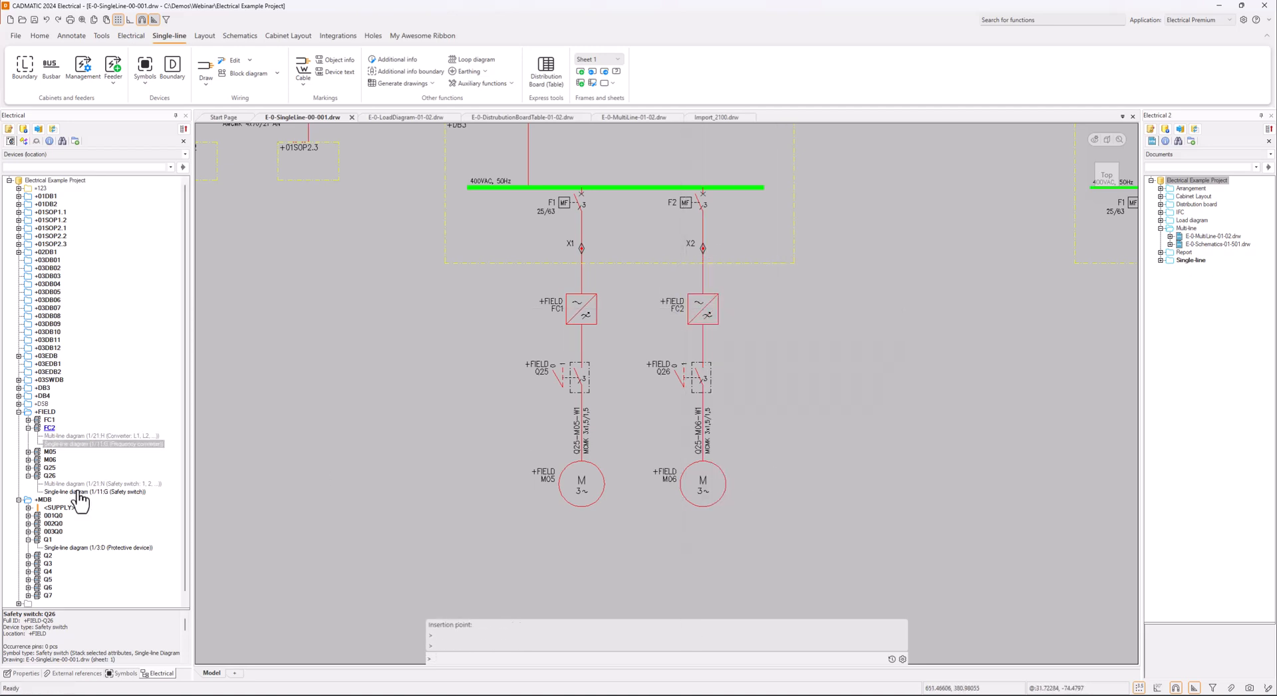
click(83, 444)
double_click(80, 436)
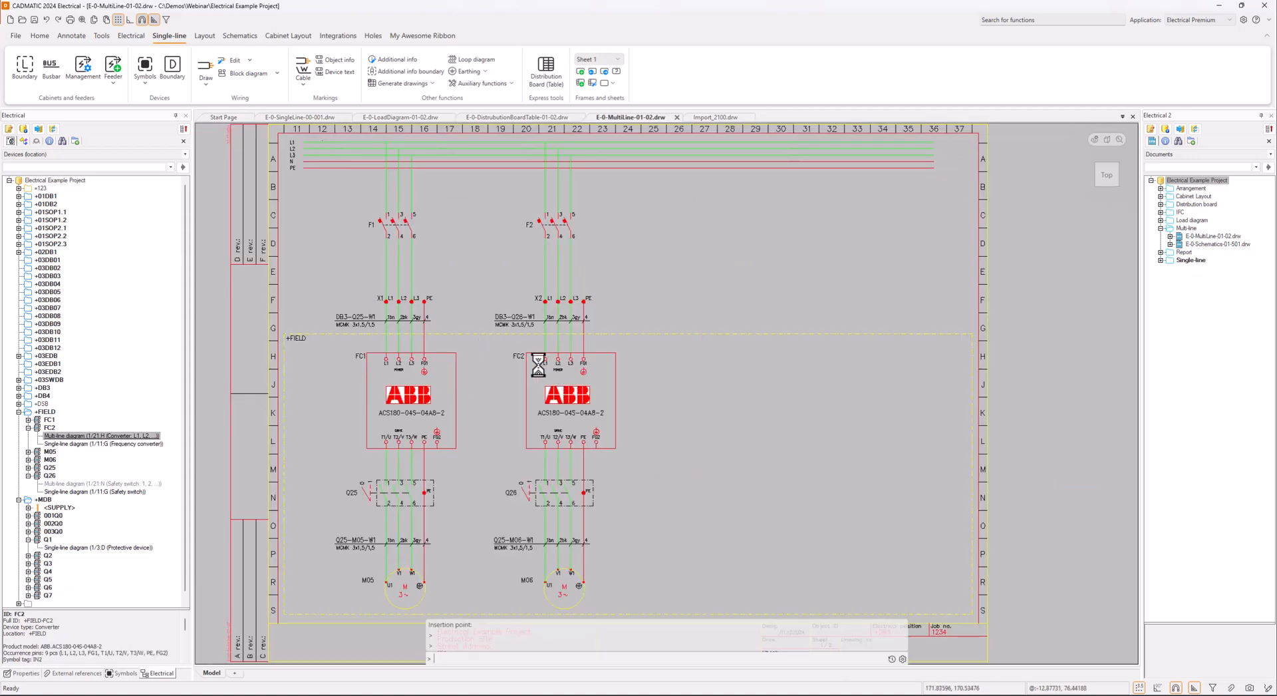
Save the multi-line drawing and change the device ID of the FC2 converter above Q26 to FC3
mouse_move(524, 358)
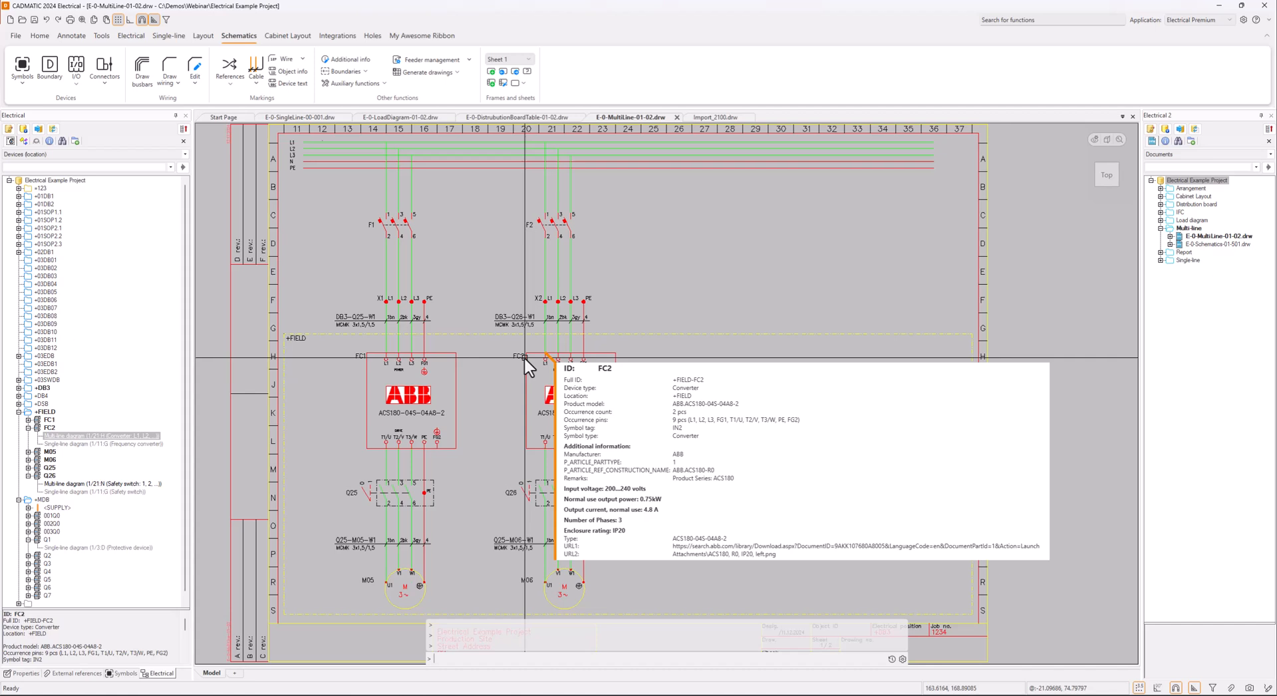
double_click(524, 360)
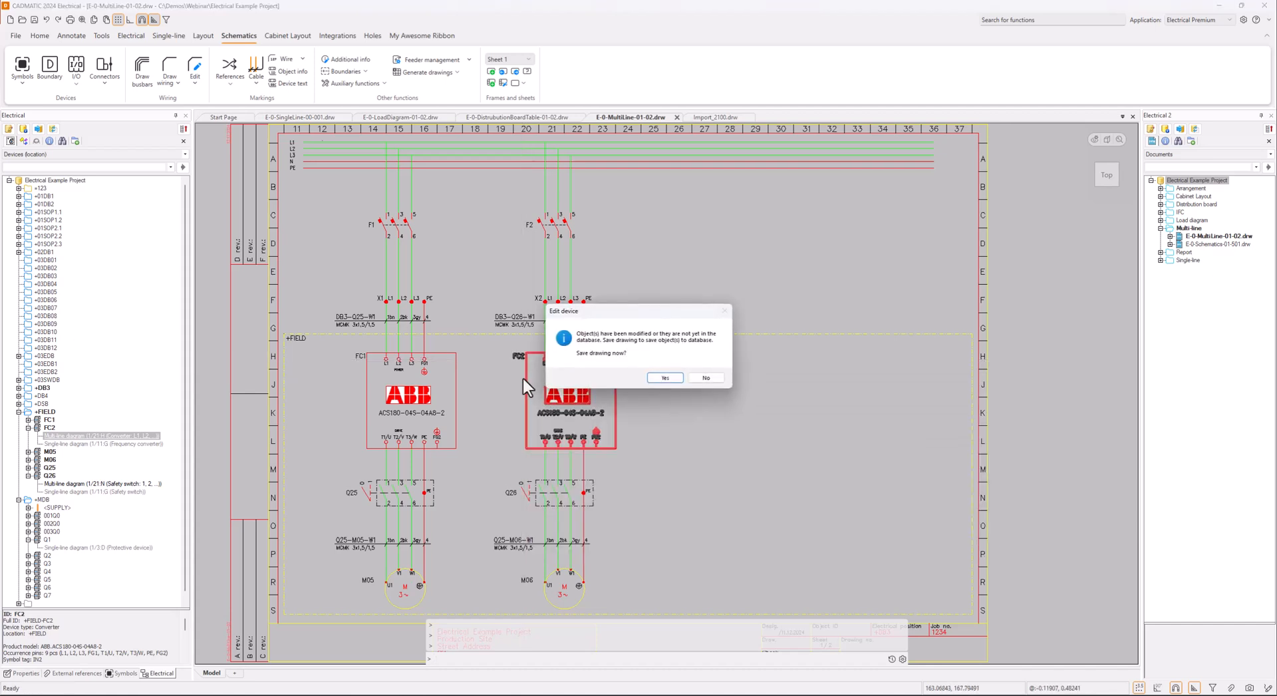
click(671, 379)
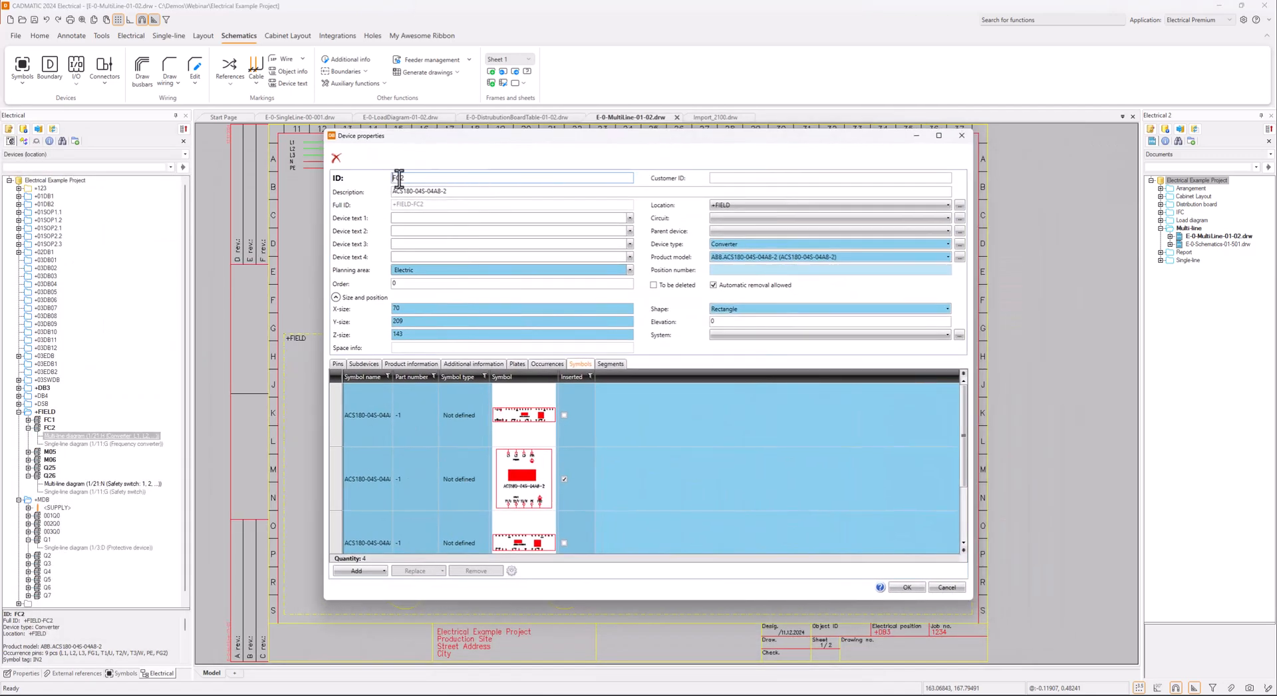
drag(401, 177, 414, 178)
click(908, 589)
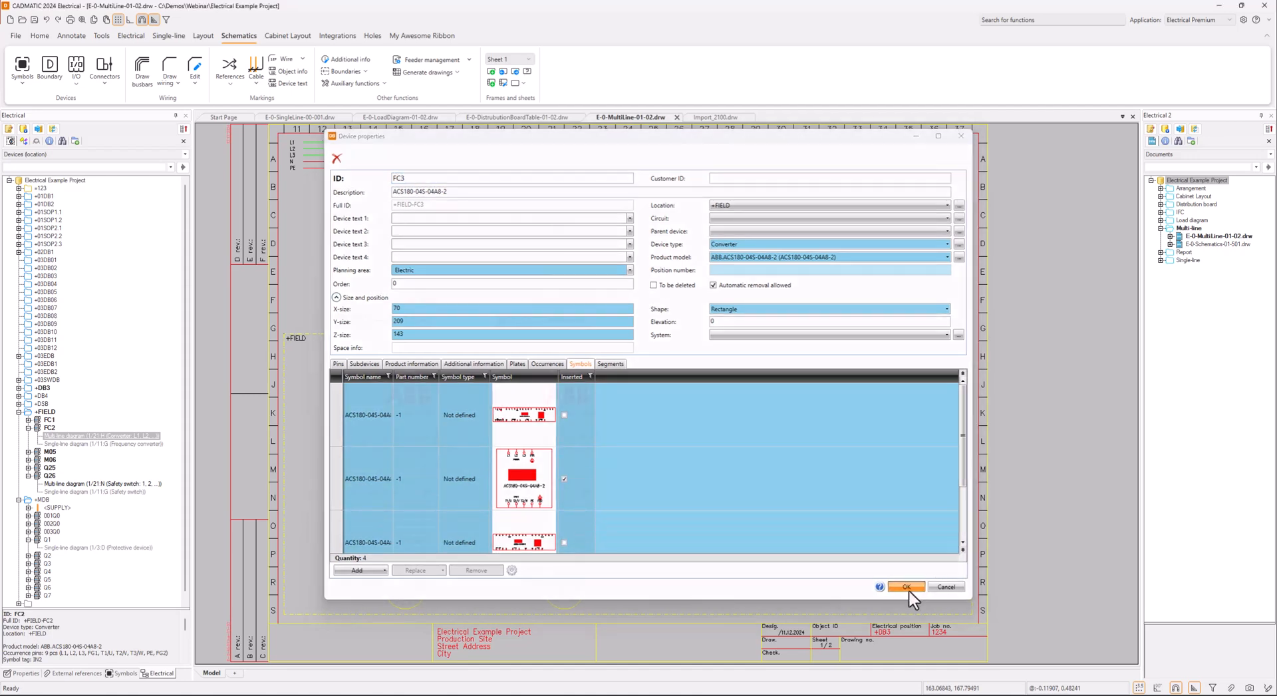
Check the ID of the converter above Q26 in the E-0-SingleLine-00-001 drawing and view the surrounding DB3 and DB4 boards
click(318, 117)
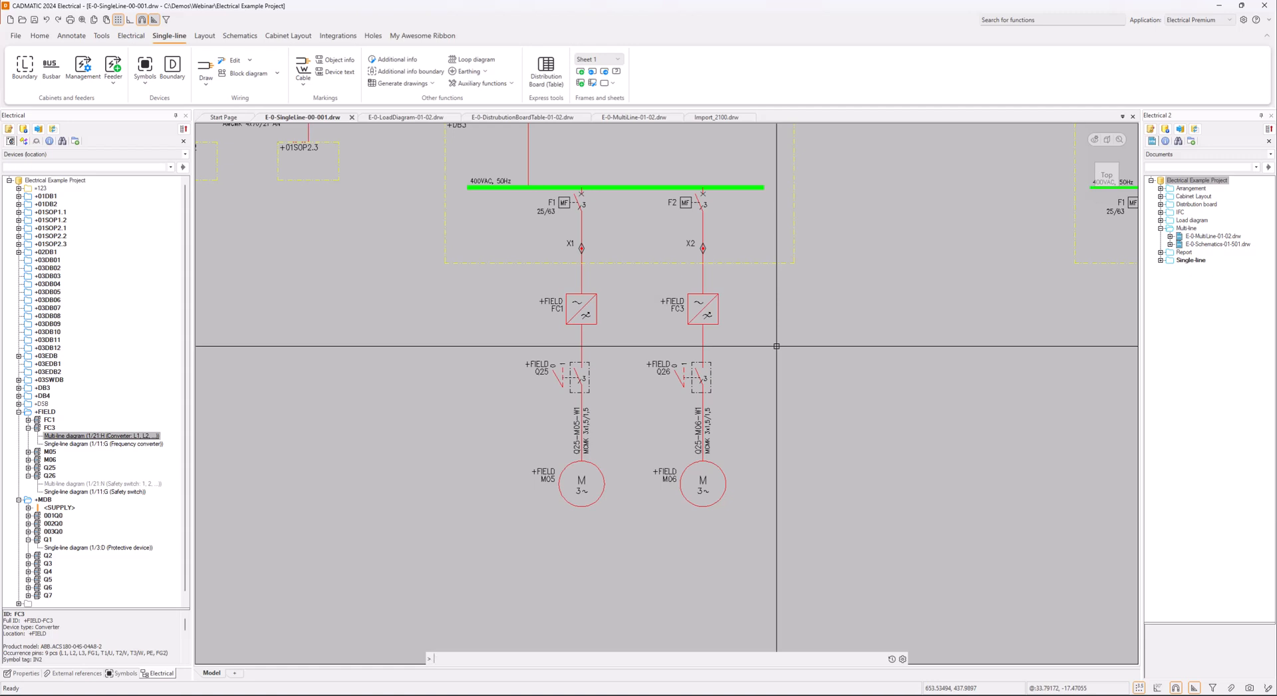
scroll(776, 333, down, 2)
middle_drag(777, 334, 613, 340)
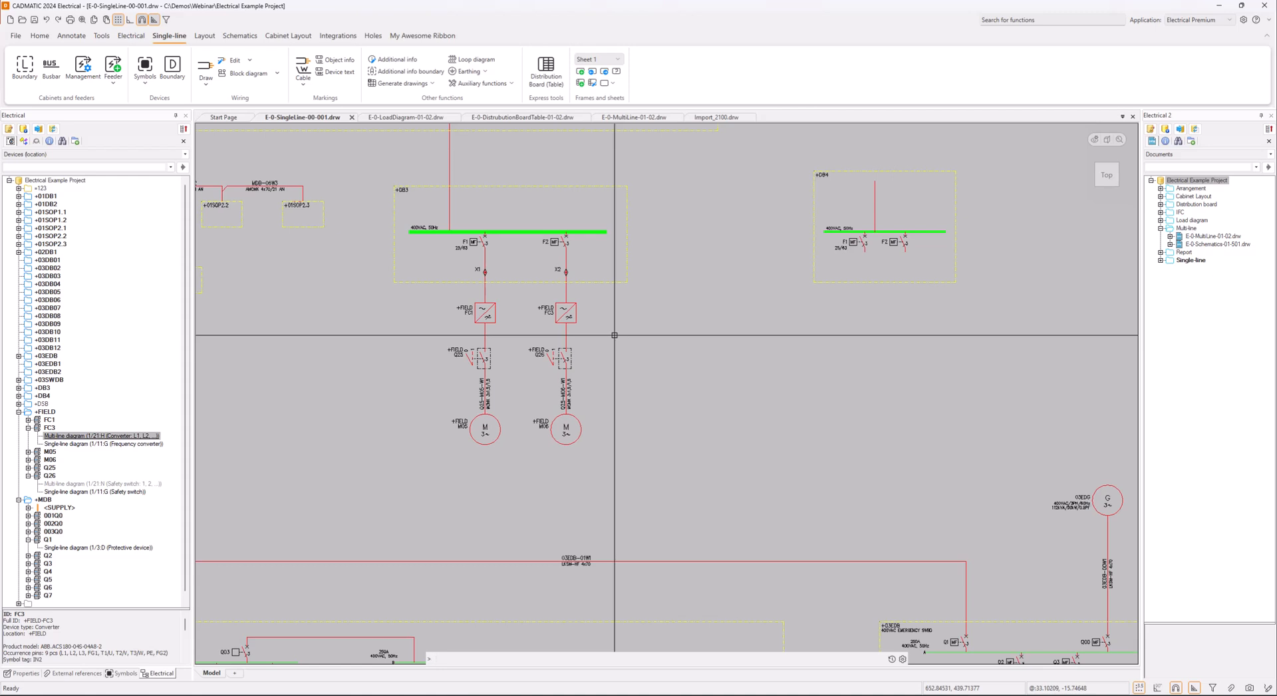
In the E-0-MultiLine-01-02 drawing, copy the complete F2 to M06 converter feeder and place the copy beside the original
click(640, 118)
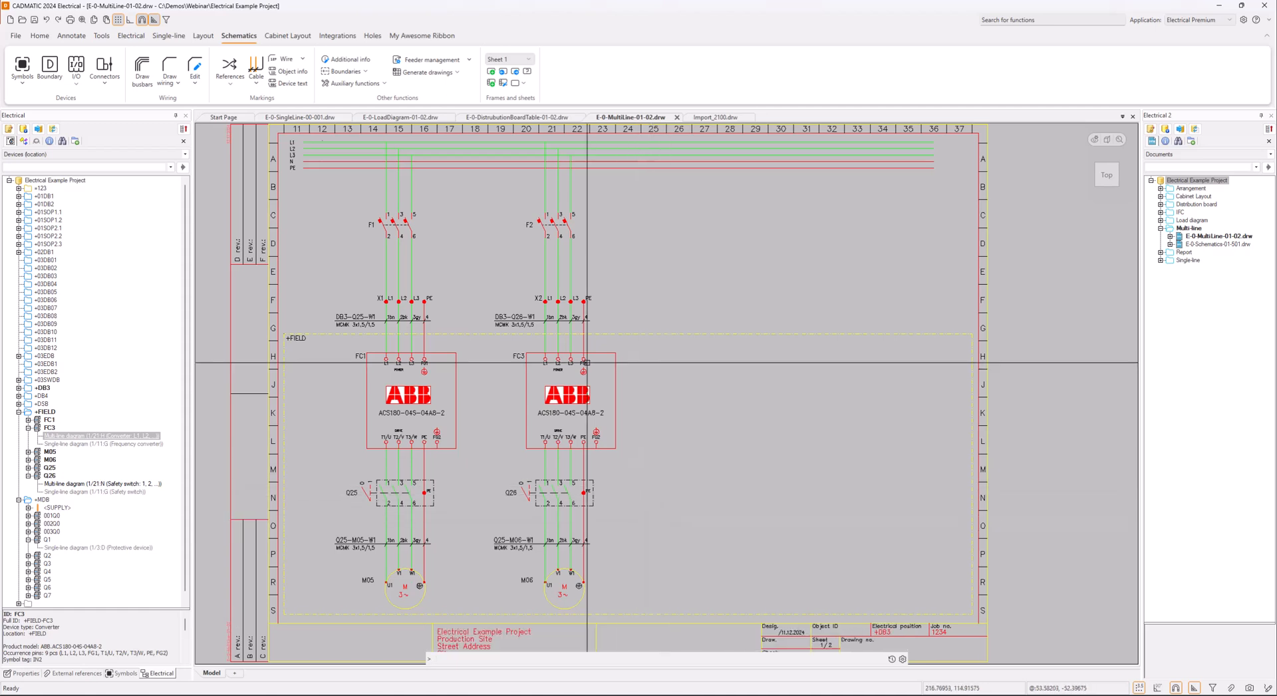
click(506, 188)
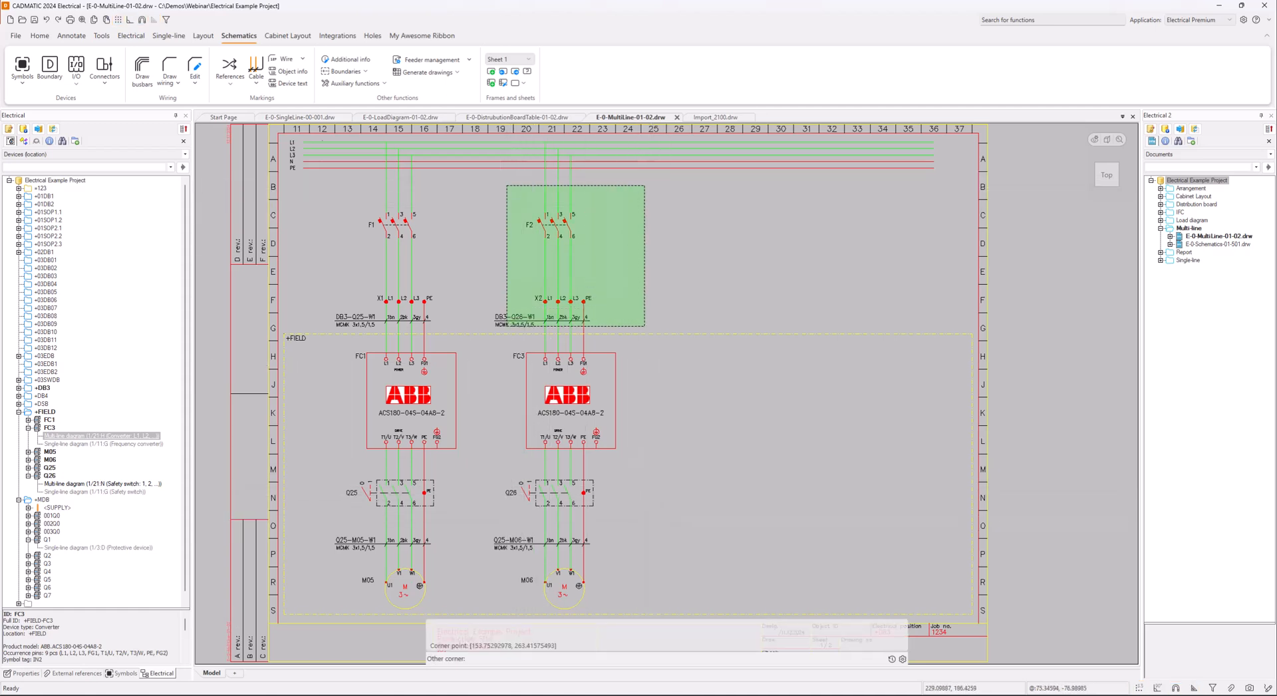
click(653, 344)
click(499, 401)
click(650, 609)
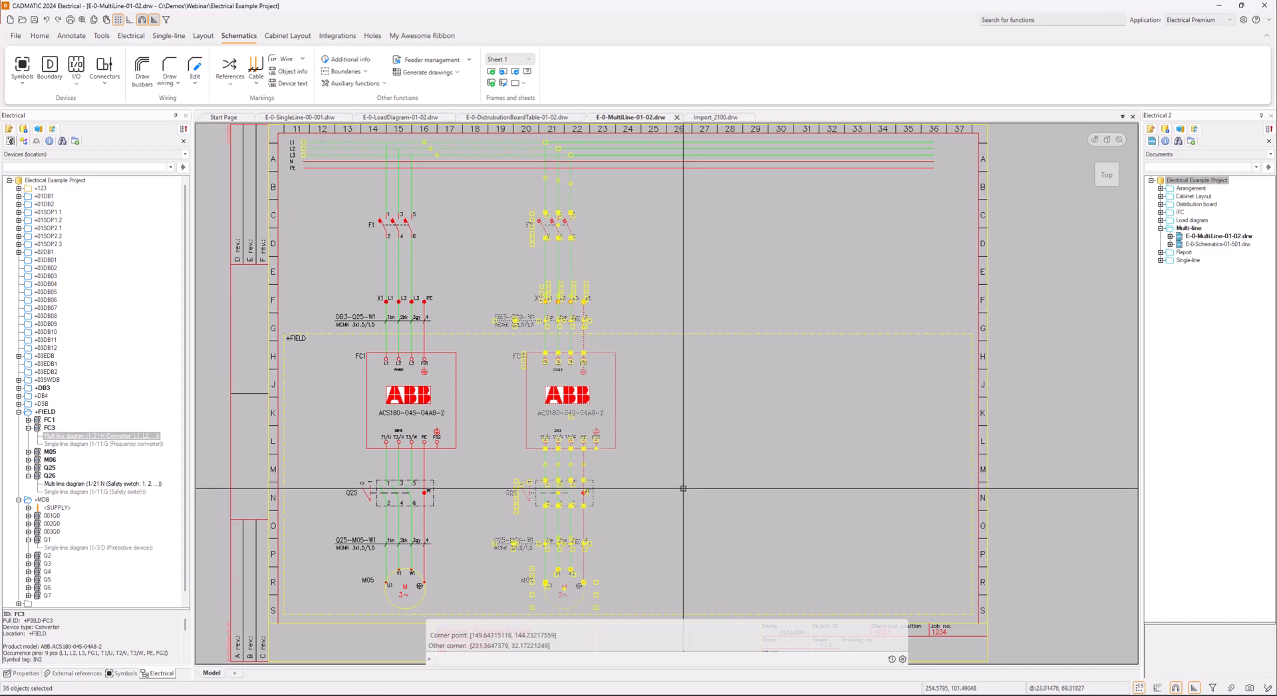
right_click(526, 404)
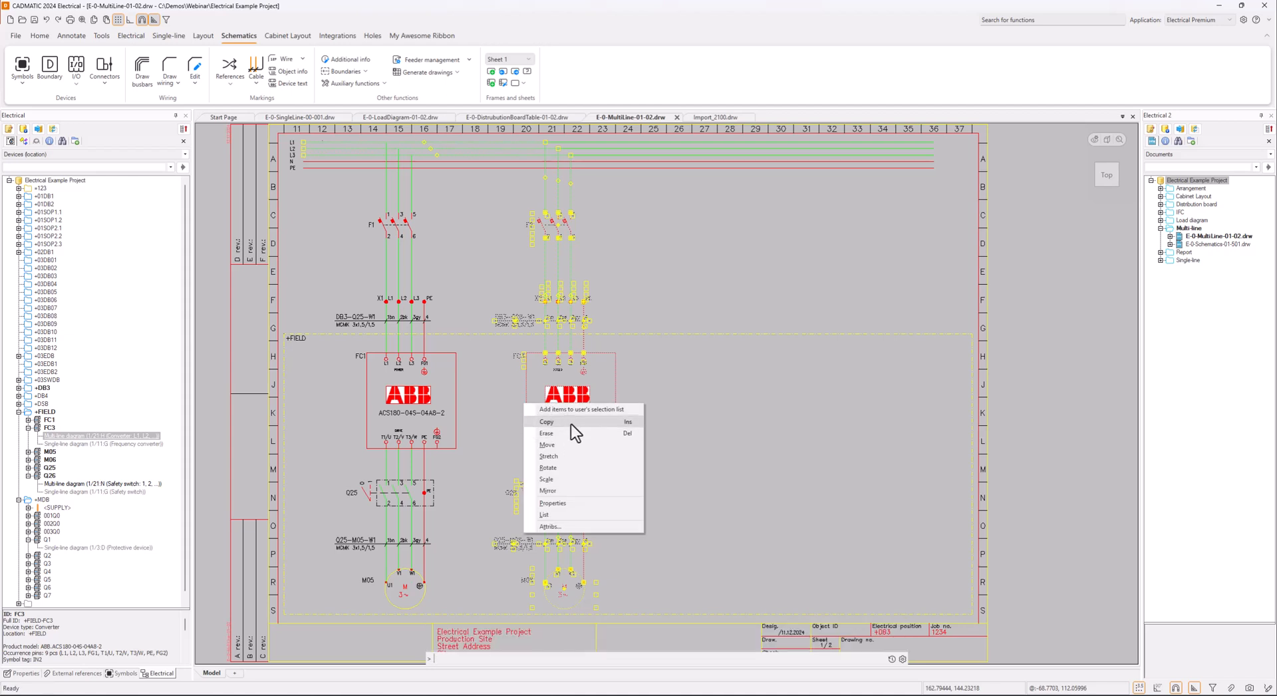
click(571, 423)
click(456, 351)
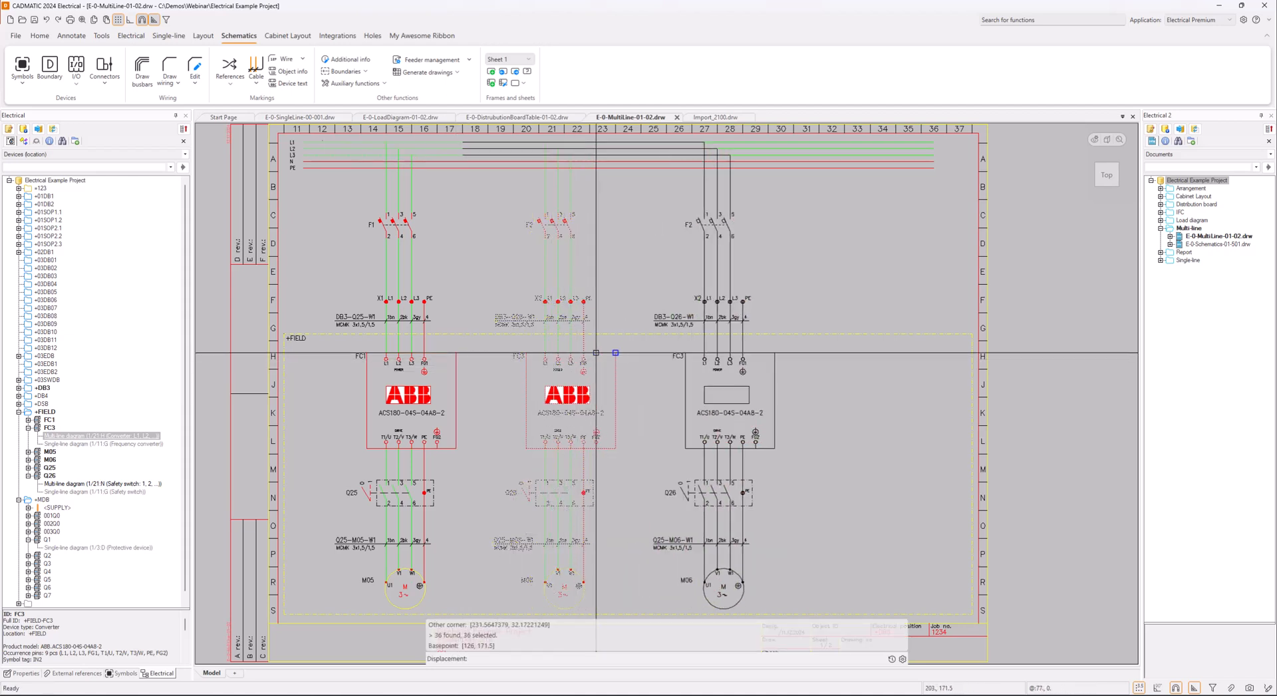
click(727, 354)
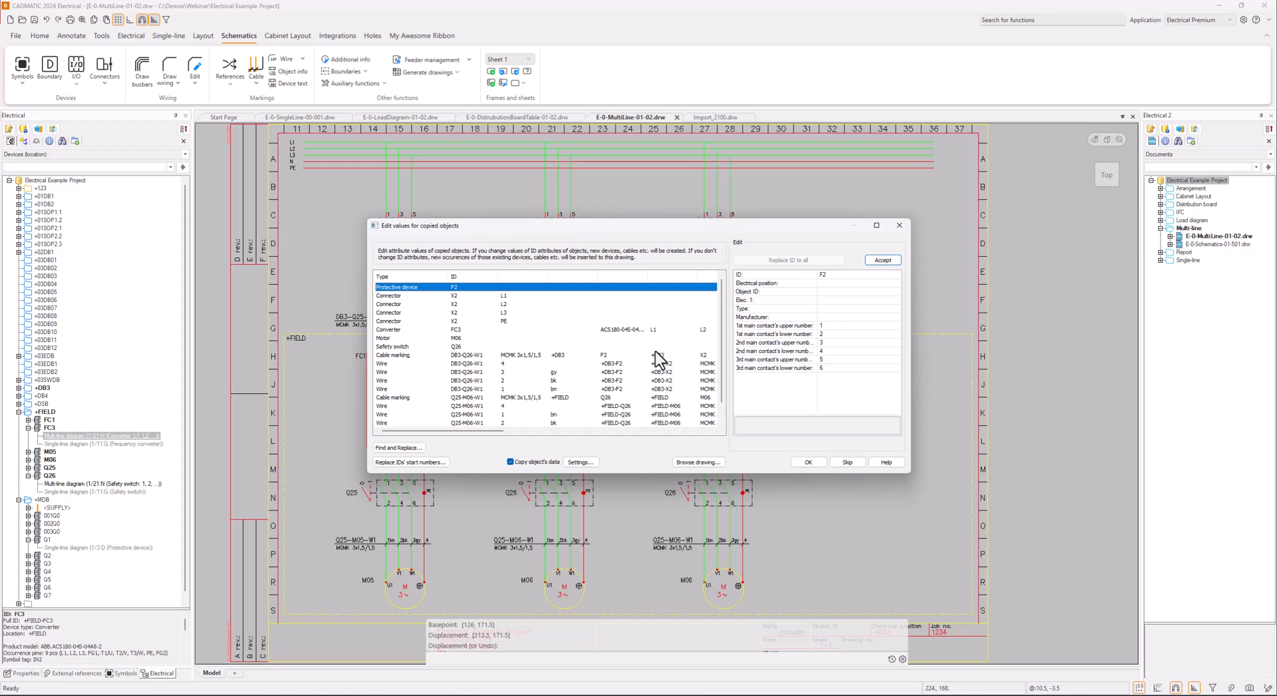
Set the copied protective device's ID to F3 and replace the ID of all copied X2 connectors with X3
click(841, 275)
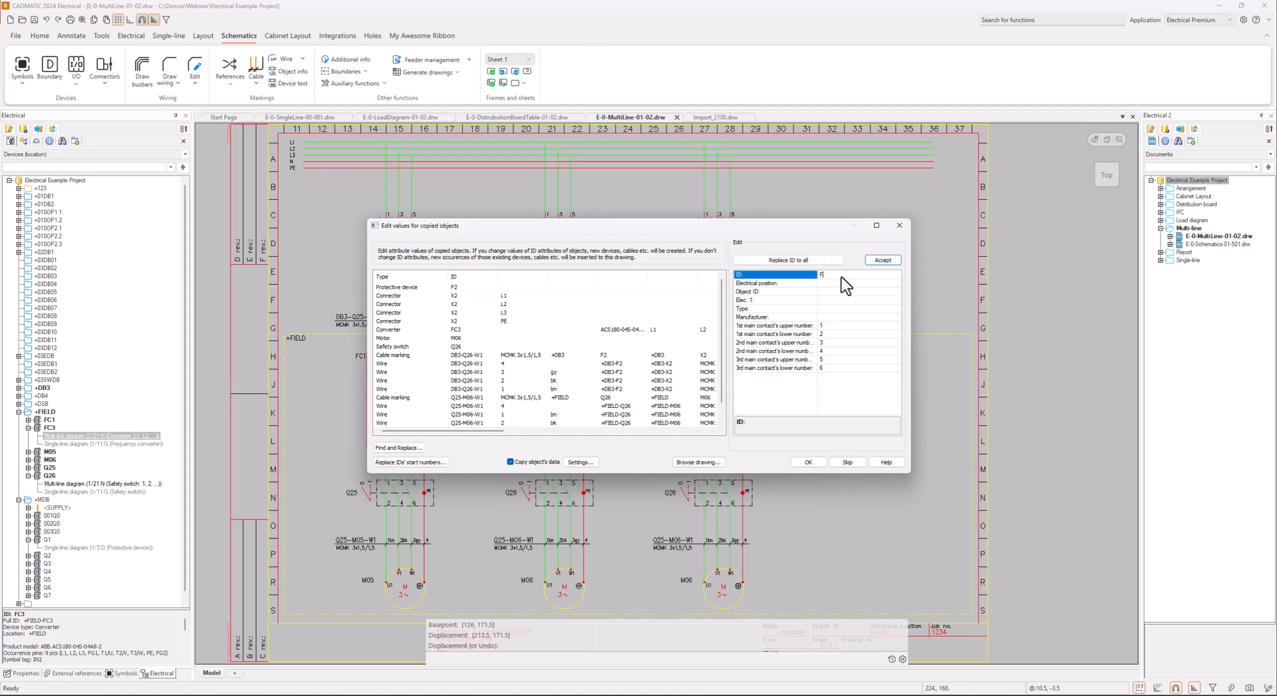
click(883, 260)
click(837, 276)
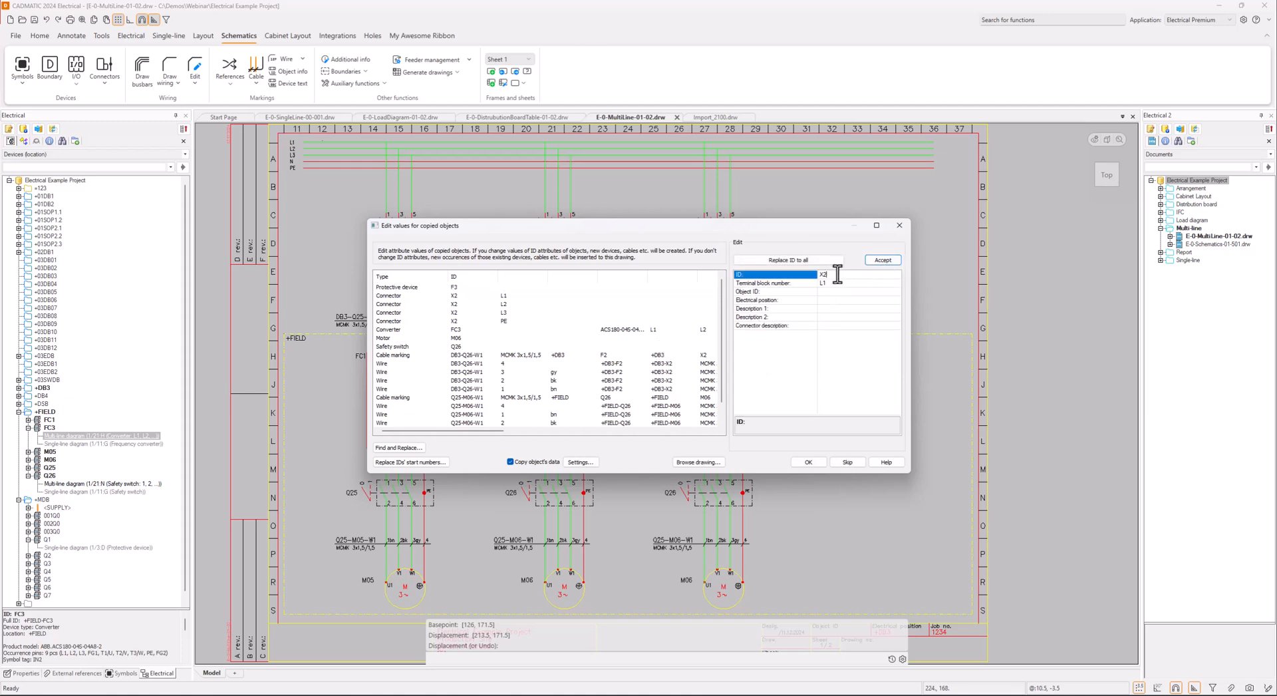
key(BackSpace)
text(3)
click(807, 261)
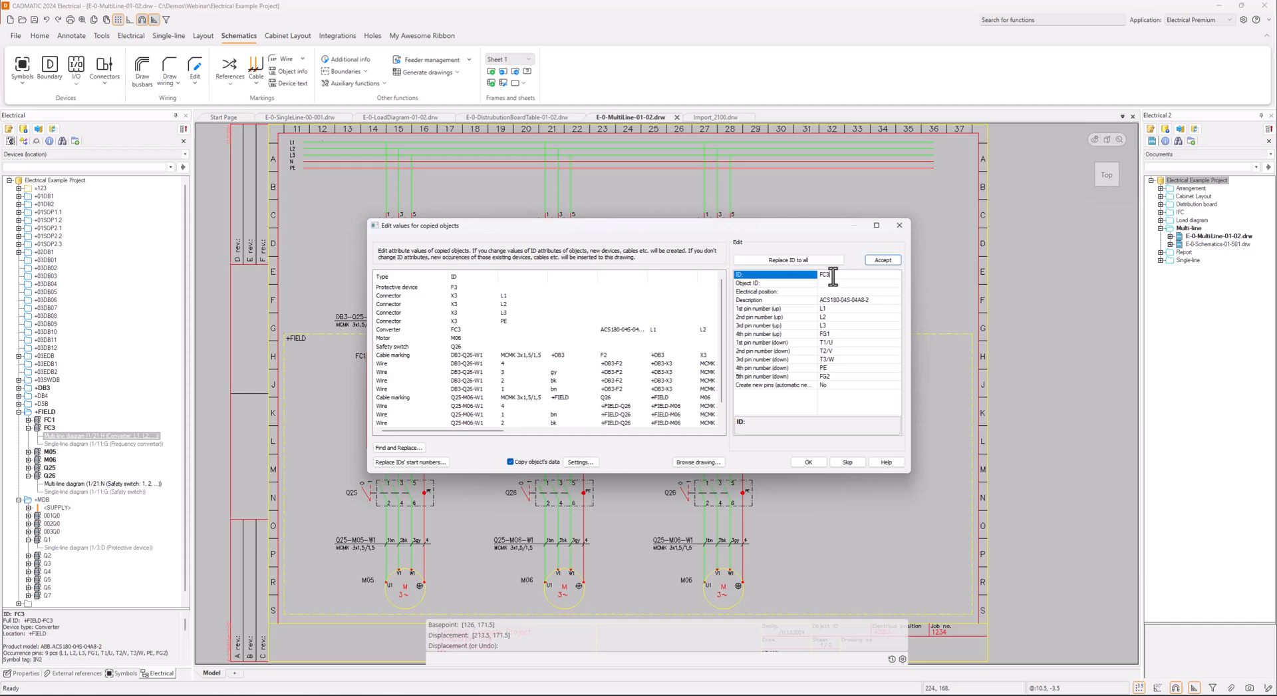
Set the copied device IDs to FC4 for the converter, M07 for the motor and Q27 for the safety switch
text(4)
click(883, 259)
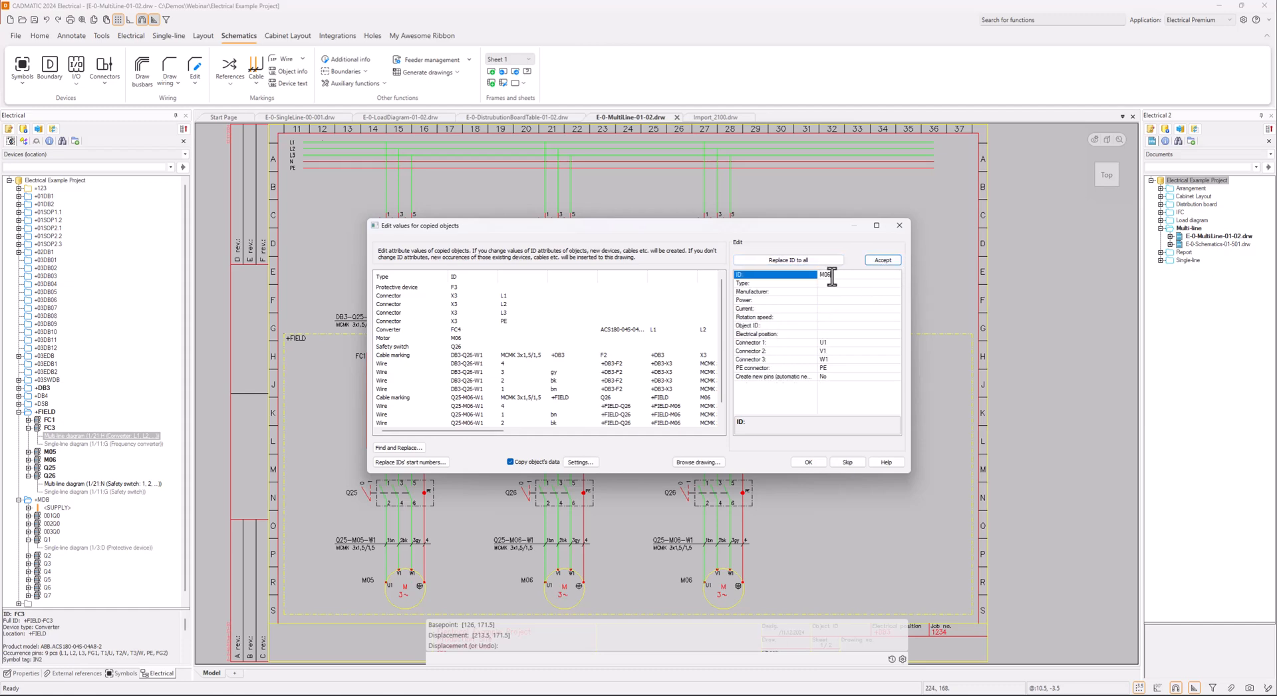
click(883, 260)
click(882, 260)
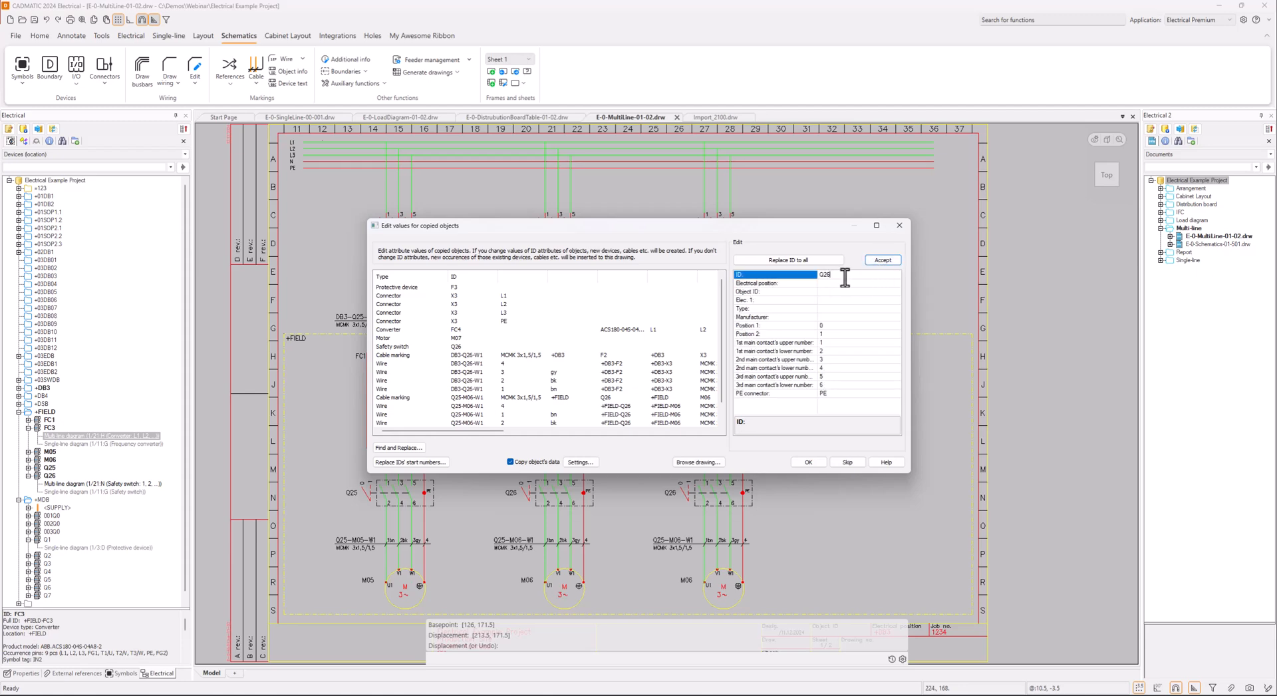
key(BackSpace)
text(7)
click(880, 260)
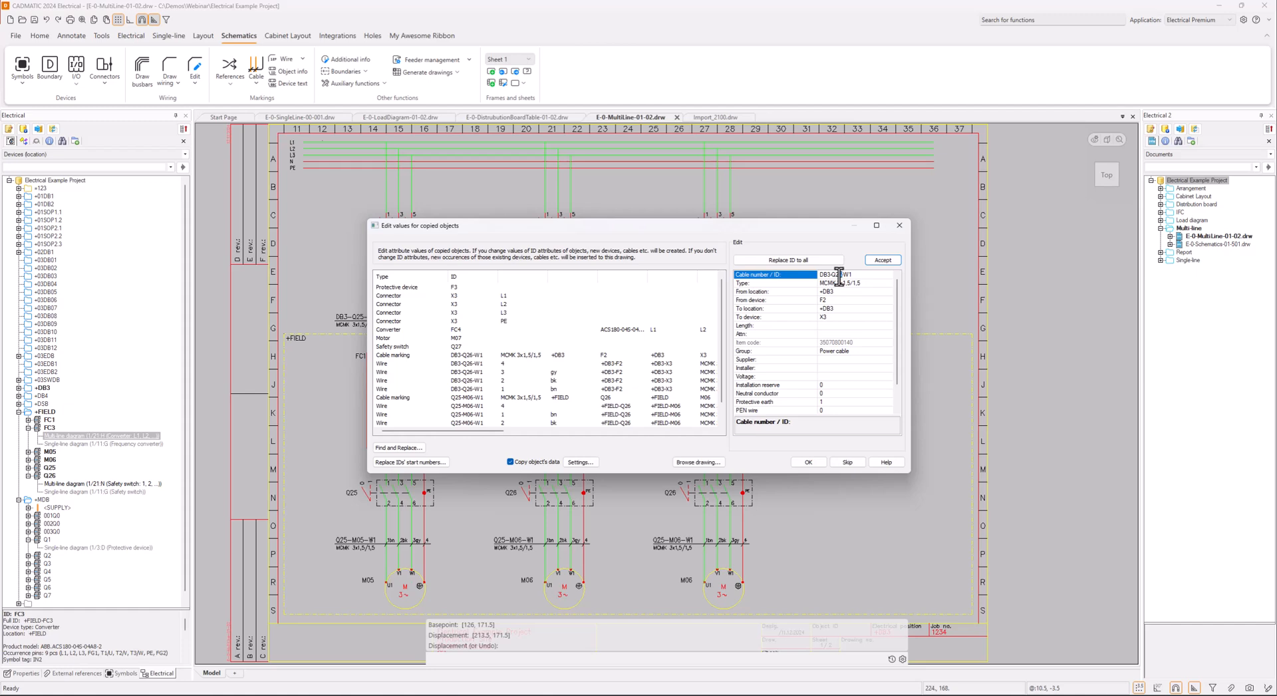
Set the copied cable IDs to DB3-Q27-W1 for the supply cable and Q27-M07-W1 for the motor cable
click(883, 260)
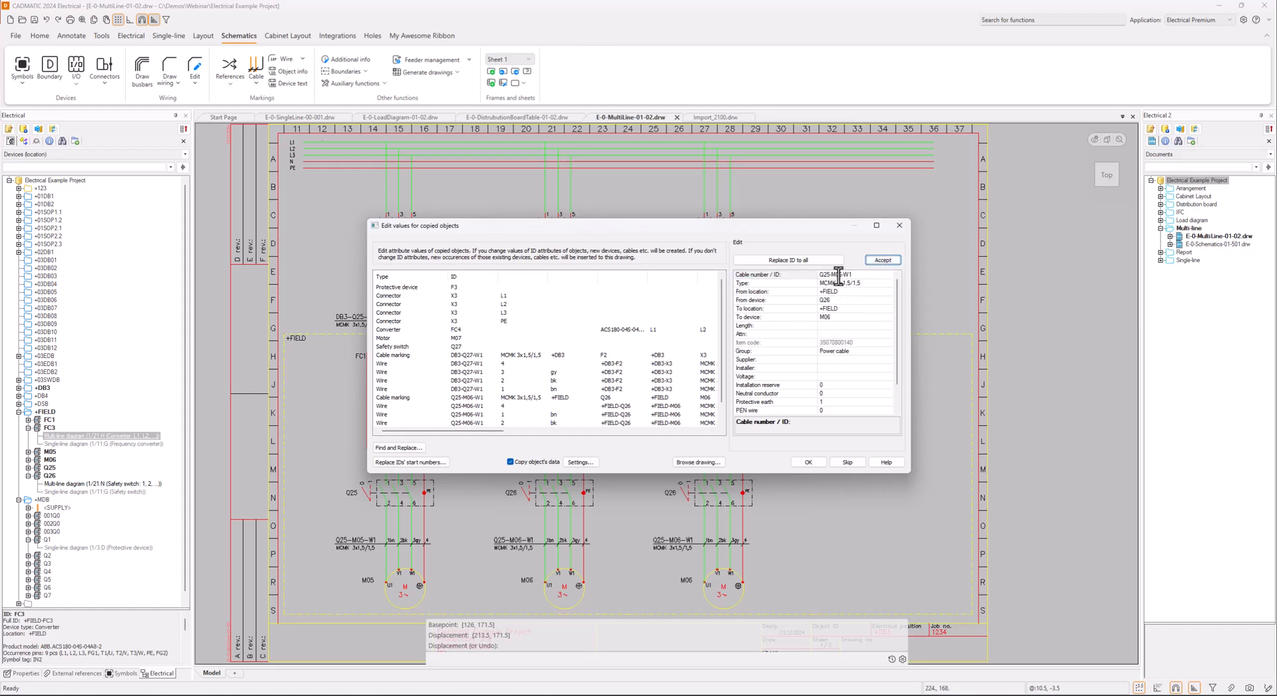
click(841, 276)
key(BackSpace)
text(7)
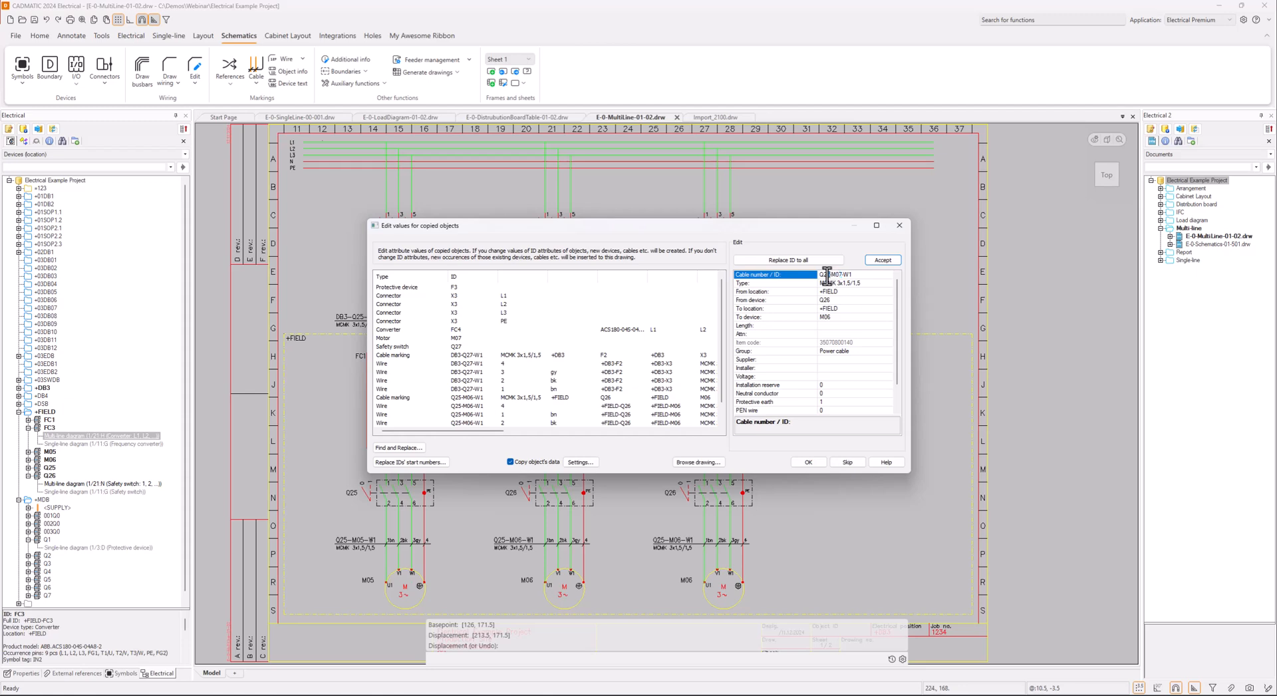
click(883, 260)
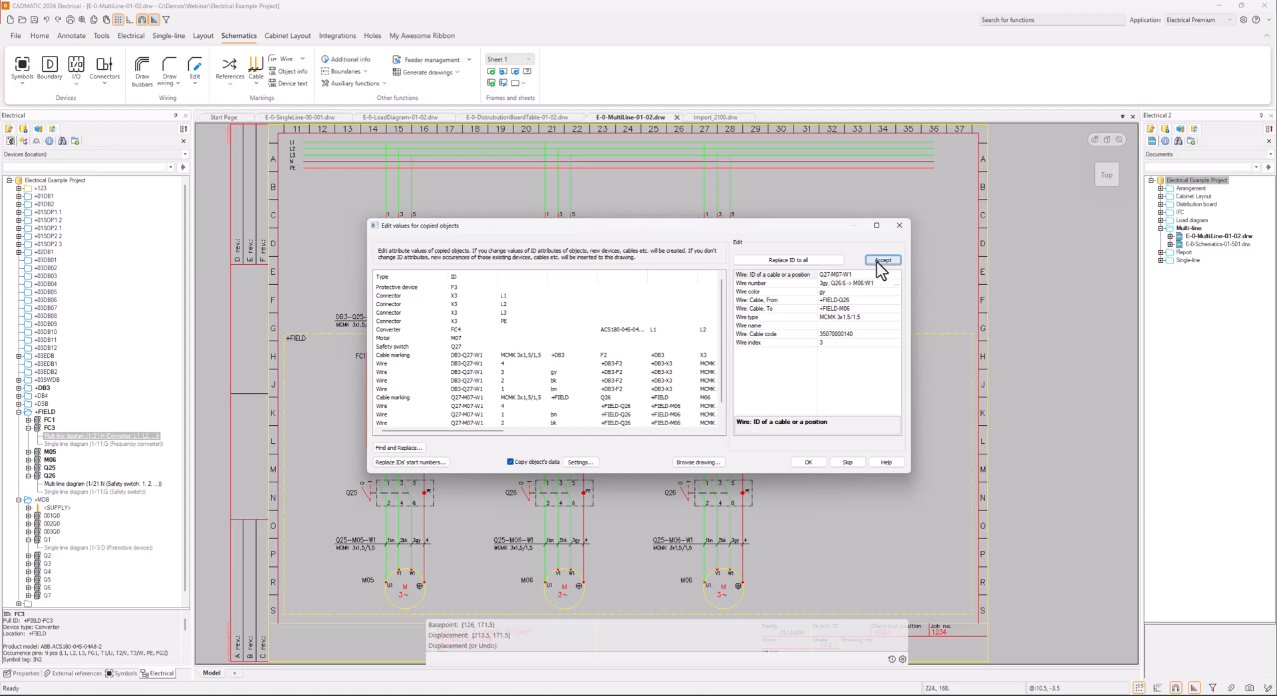
Change the copied motor cable's ID to Q27-M07-W2 and apply the edited values to the copied feeder
click(855, 276)
text(2)
click(883, 260)
click(806, 462)
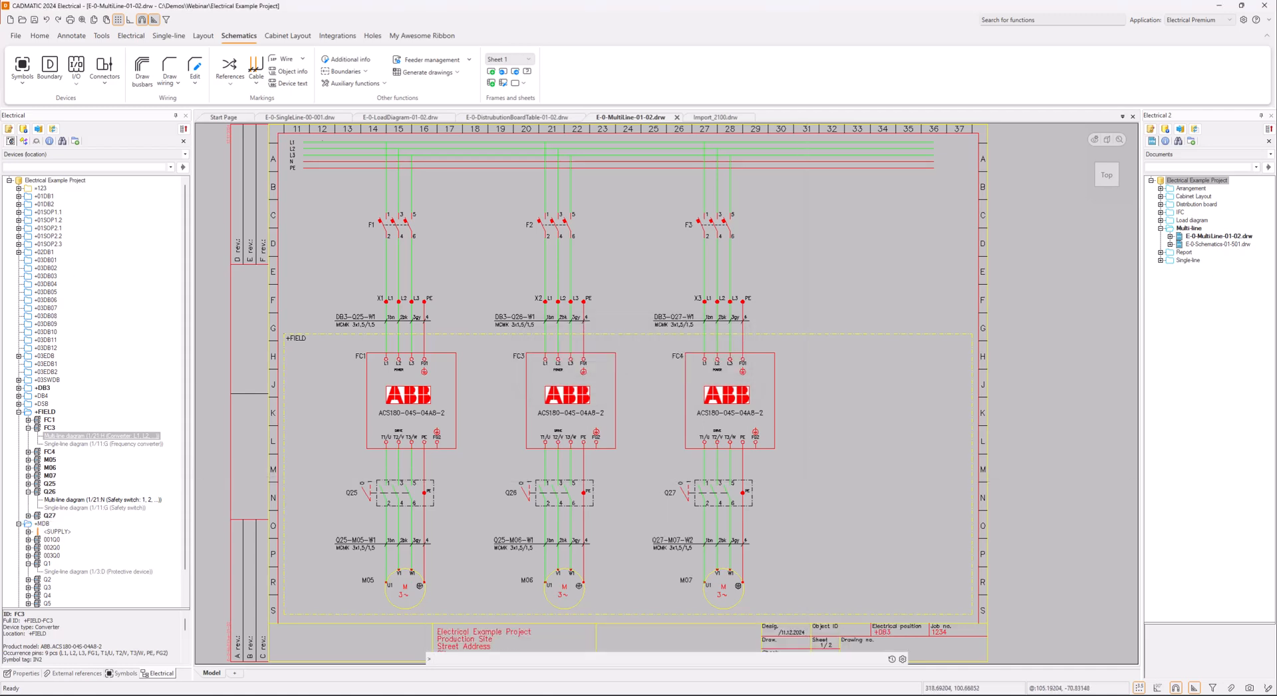
Show the FC4 converter in the project tree and save the multi-line drawing
middle_drag(807, 482, 787, 448)
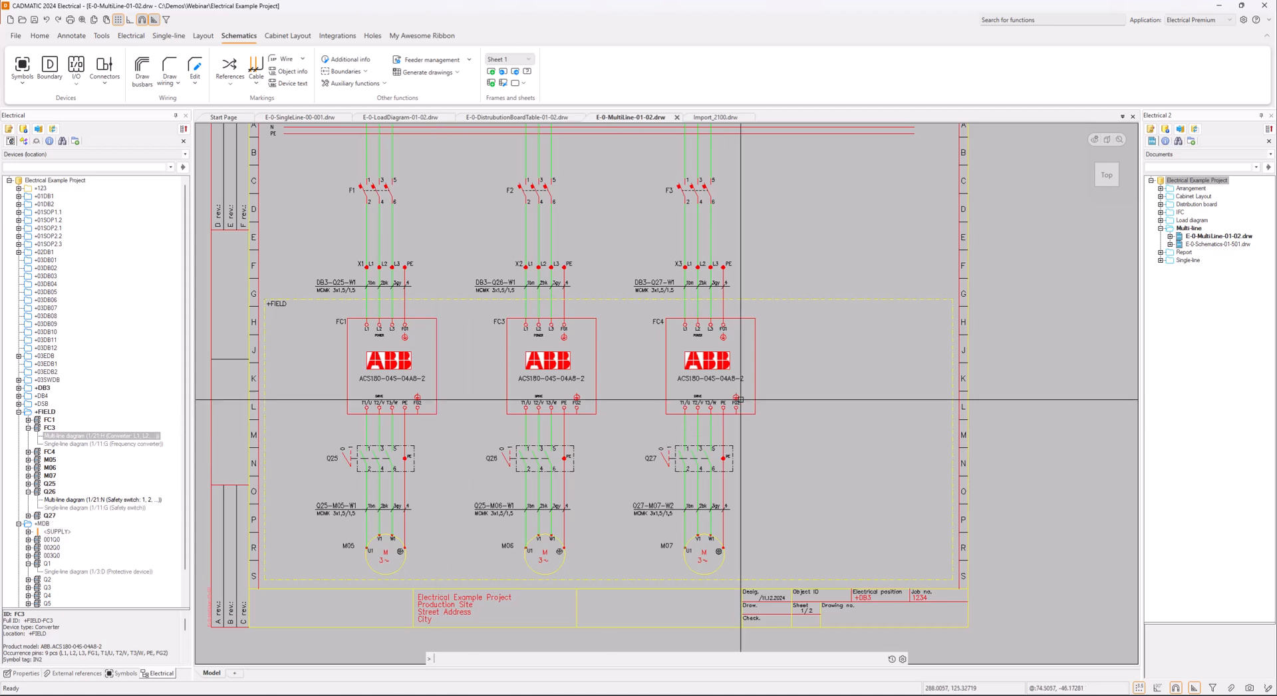
click(717, 371)
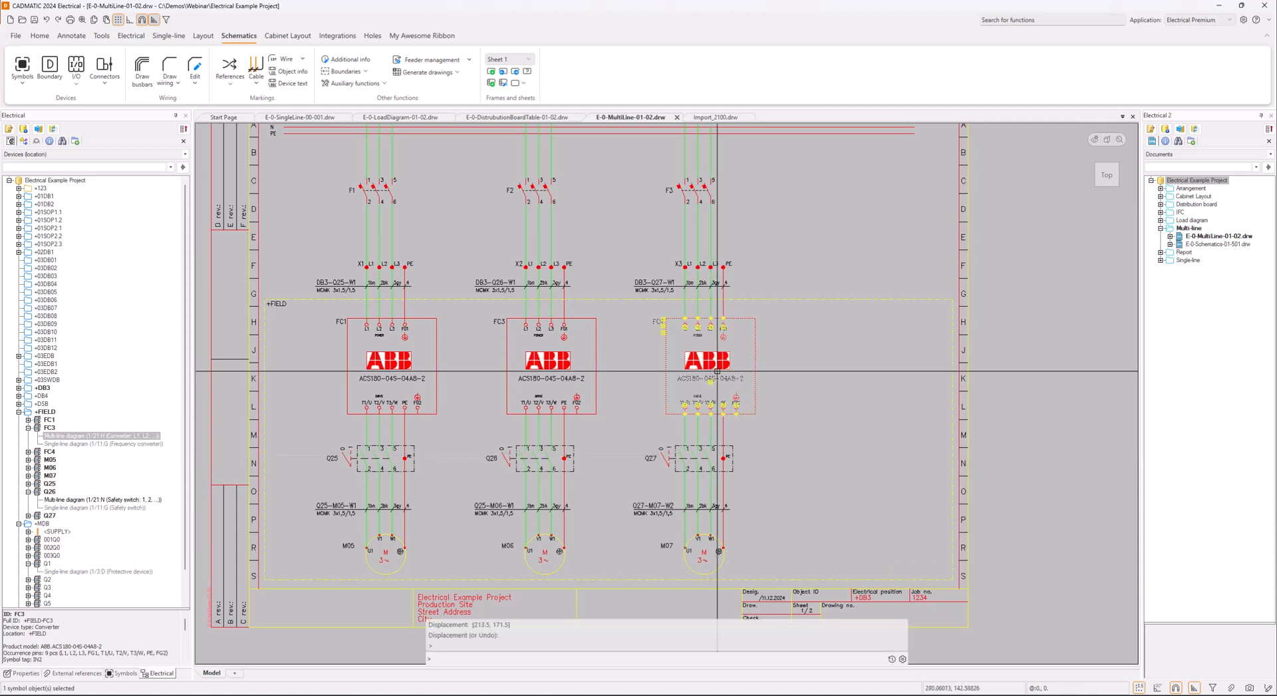
right_click(718, 371)
click(775, 562)
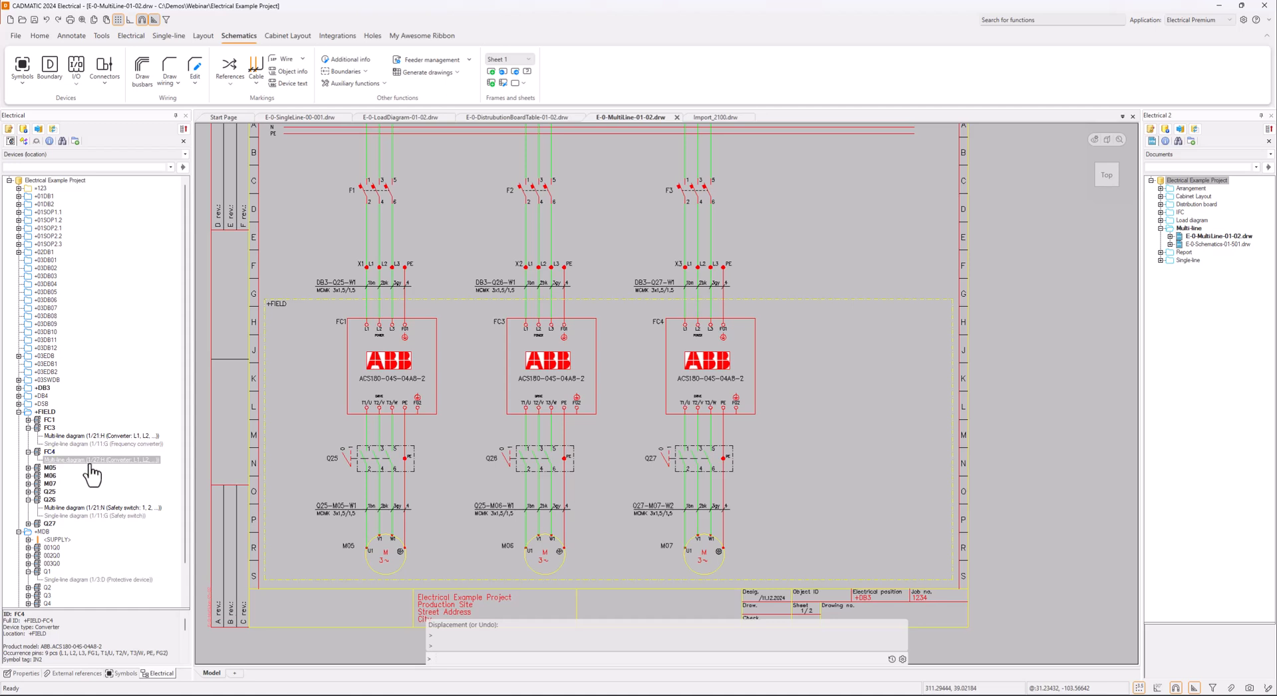
key(Escape)
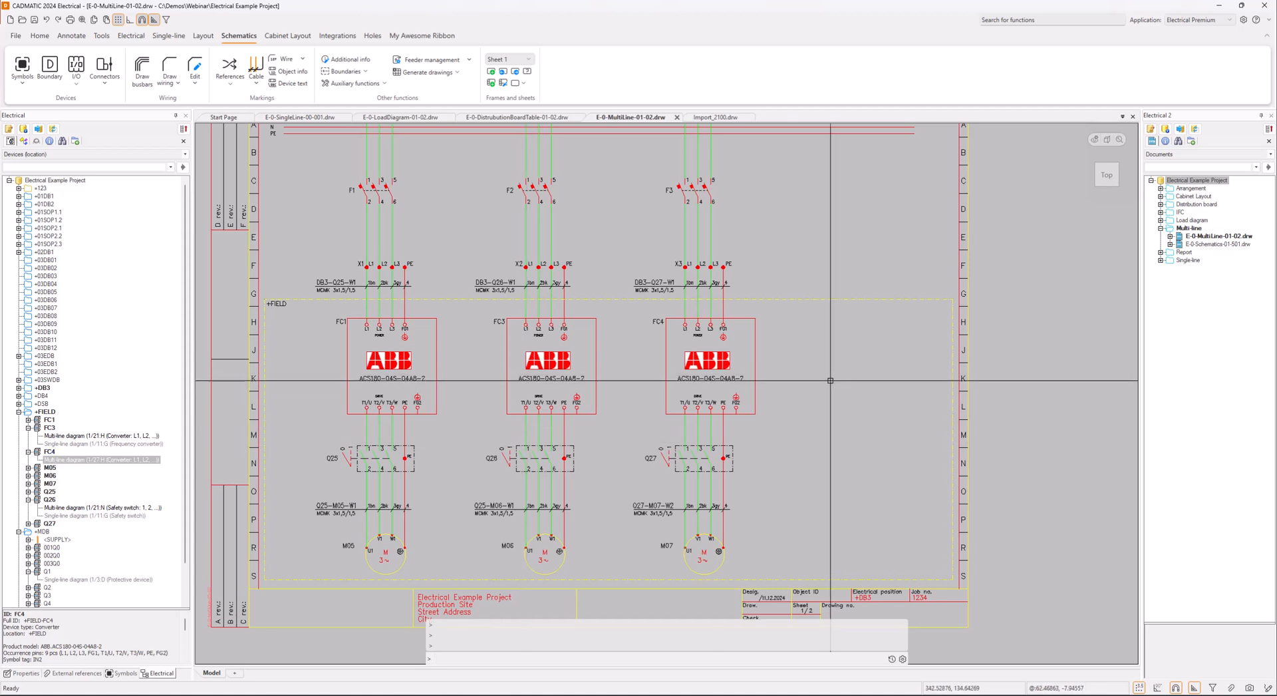
click(34, 20)
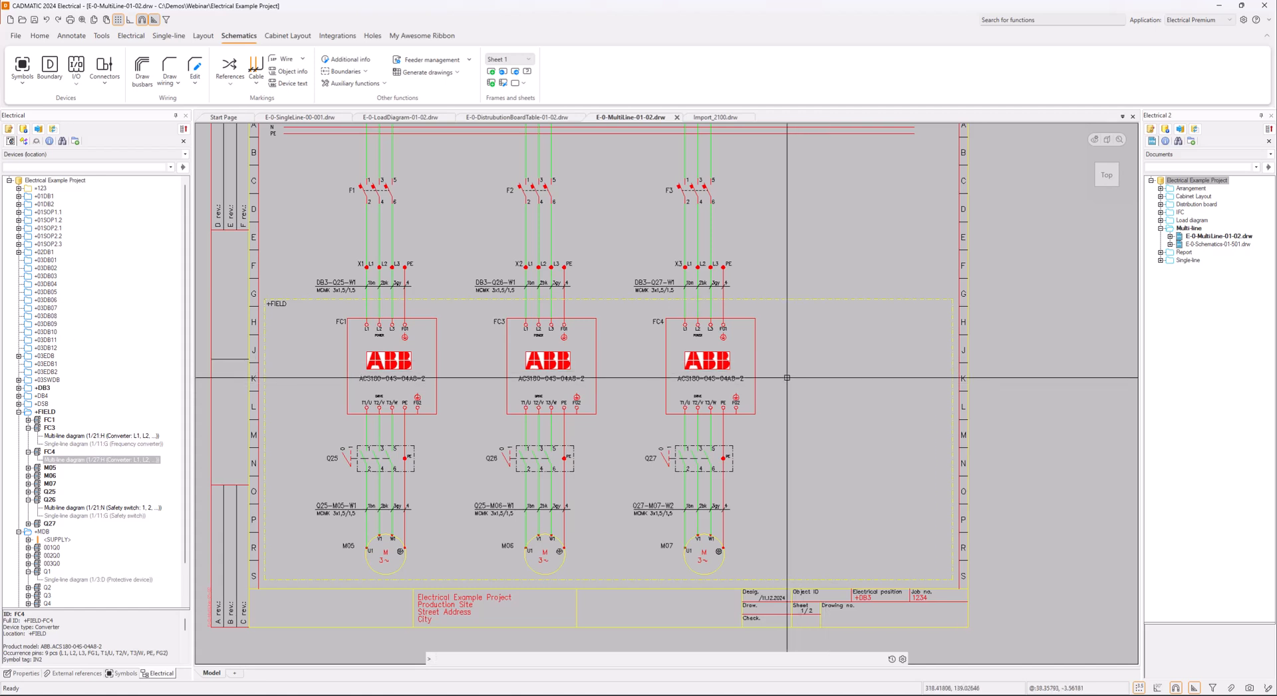
Start generating a project from template drawing modules and load Generation.xlsx from the Webinar\Generation folder as the Excel module list
click(459, 73)
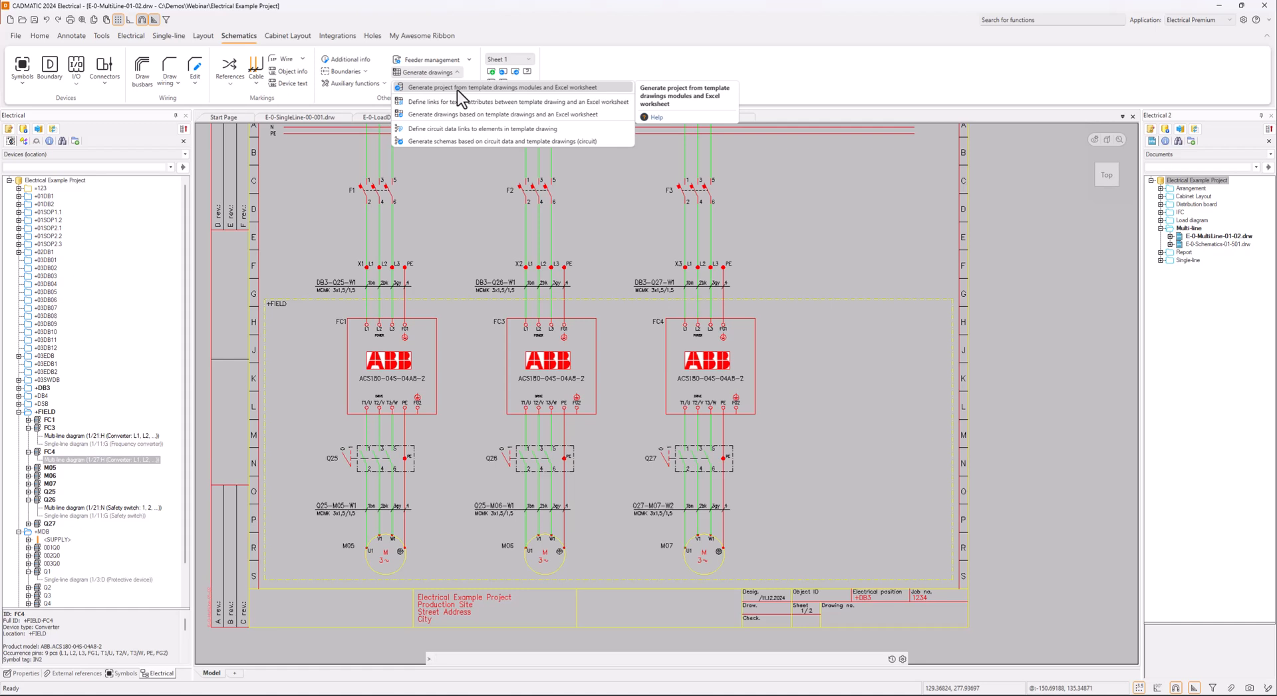
click(457, 87)
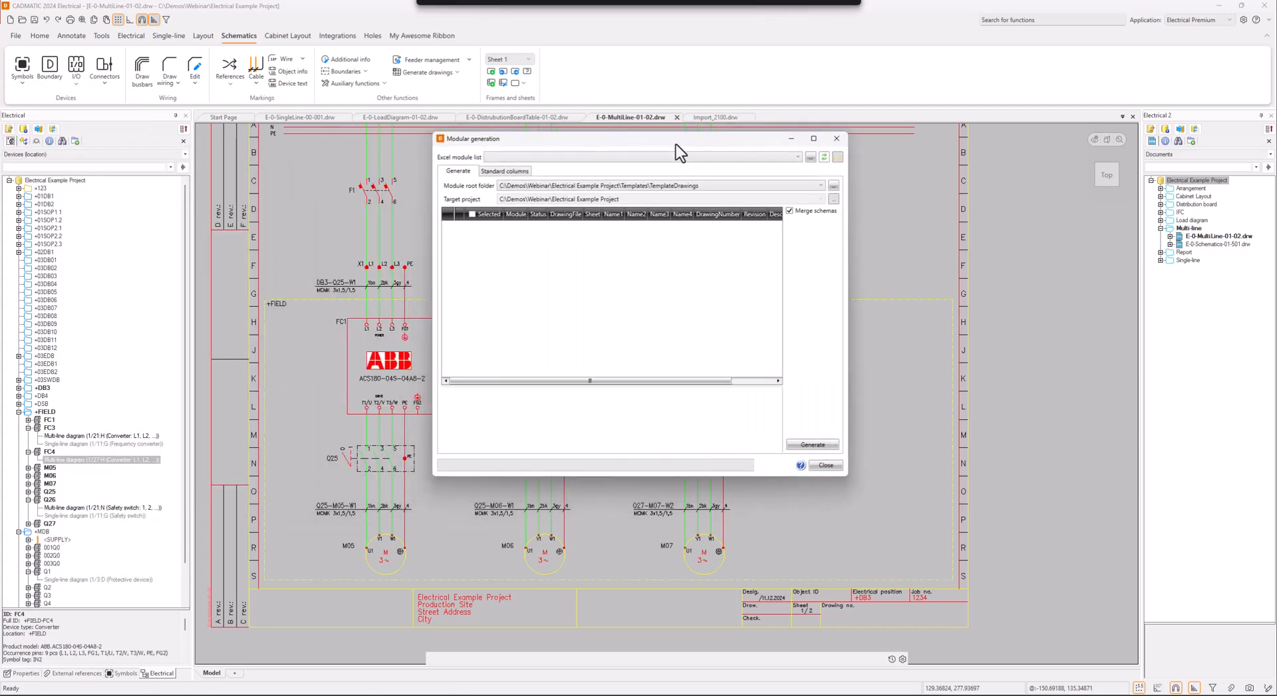
click(810, 157)
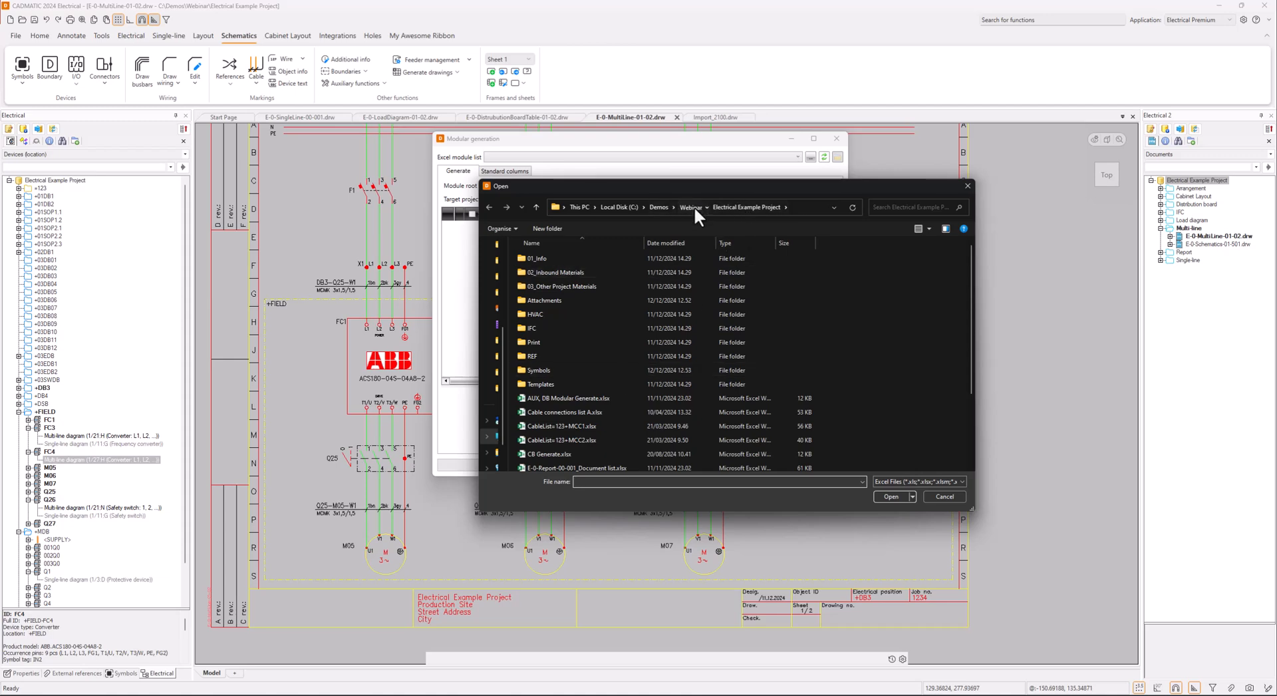
click(693, 206)
double_click(581, 285)
click(568, 274)
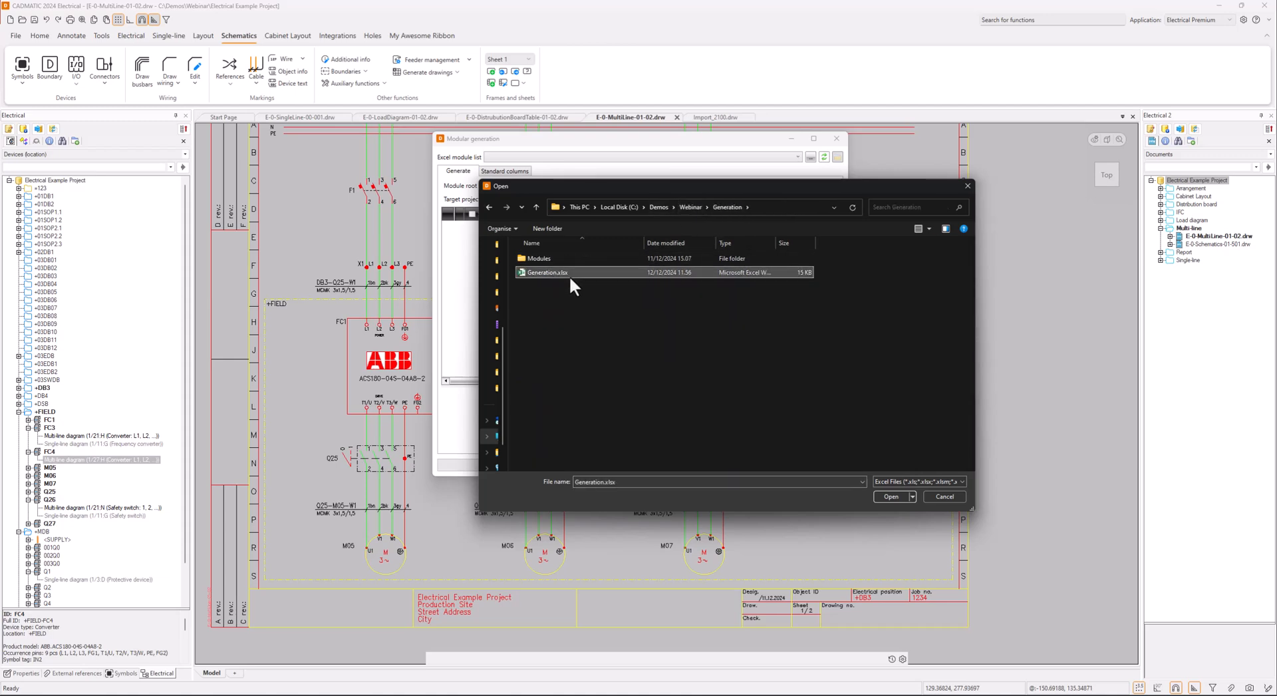
click(891, 496)
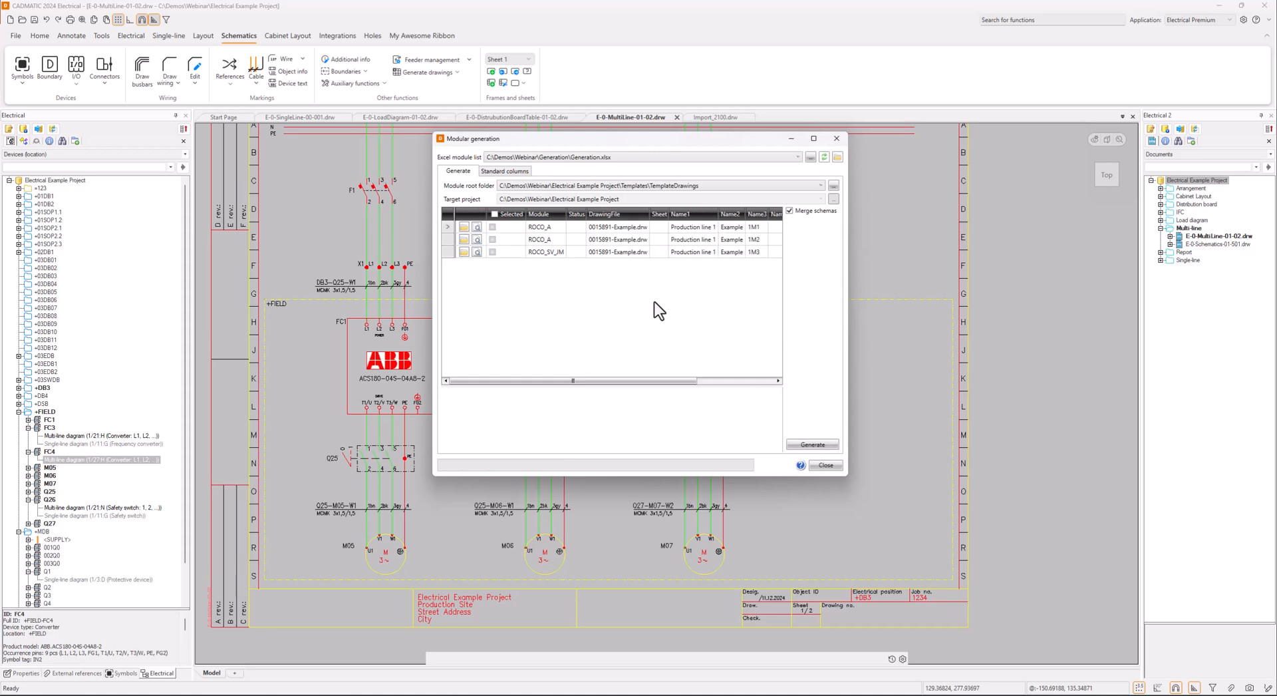
Set the module root folder to C:\Demos\Webinar\Generation\Modules
drag(587, 382, 525, 383)
click(833, 185)
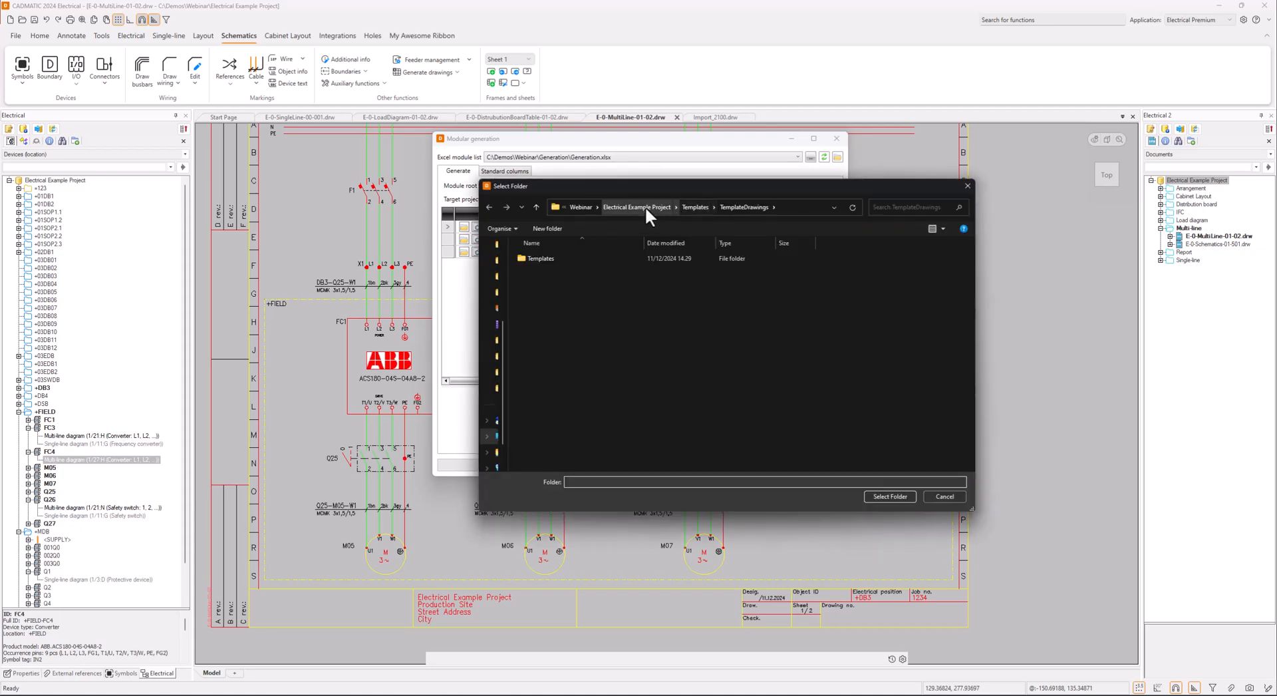
click(580, 206)
double_click(554, 286)
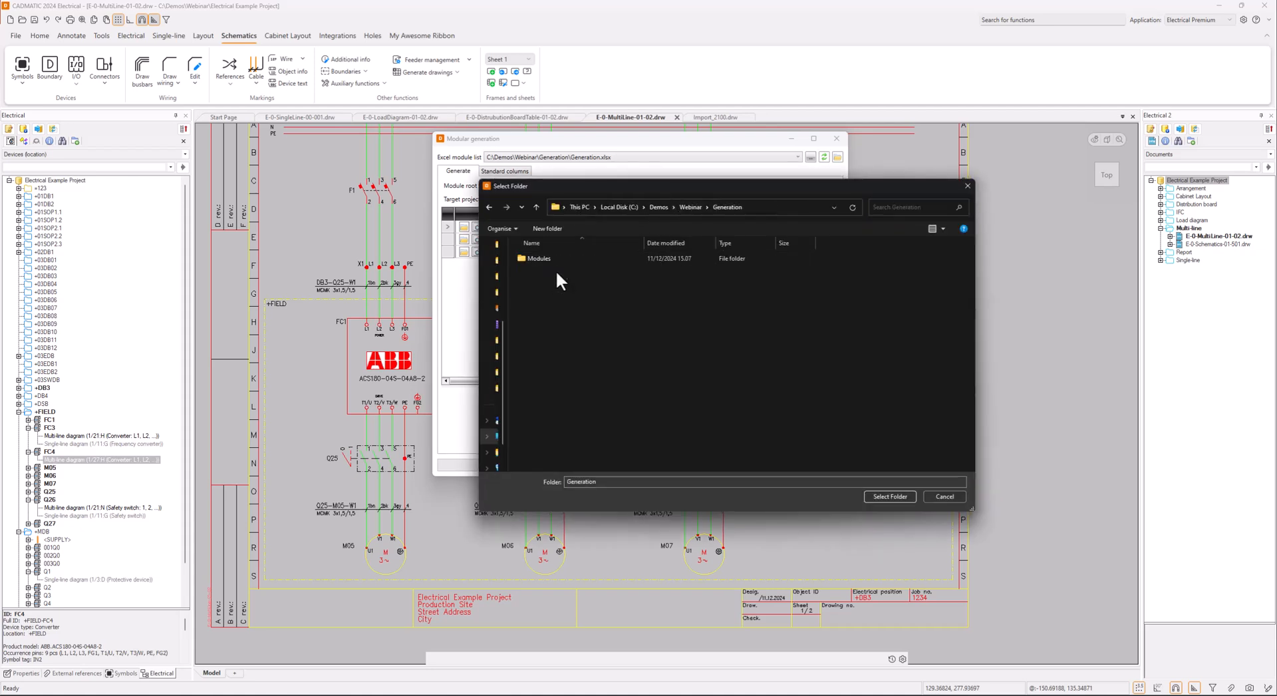
double_click(556, 262)
click(883, 498)
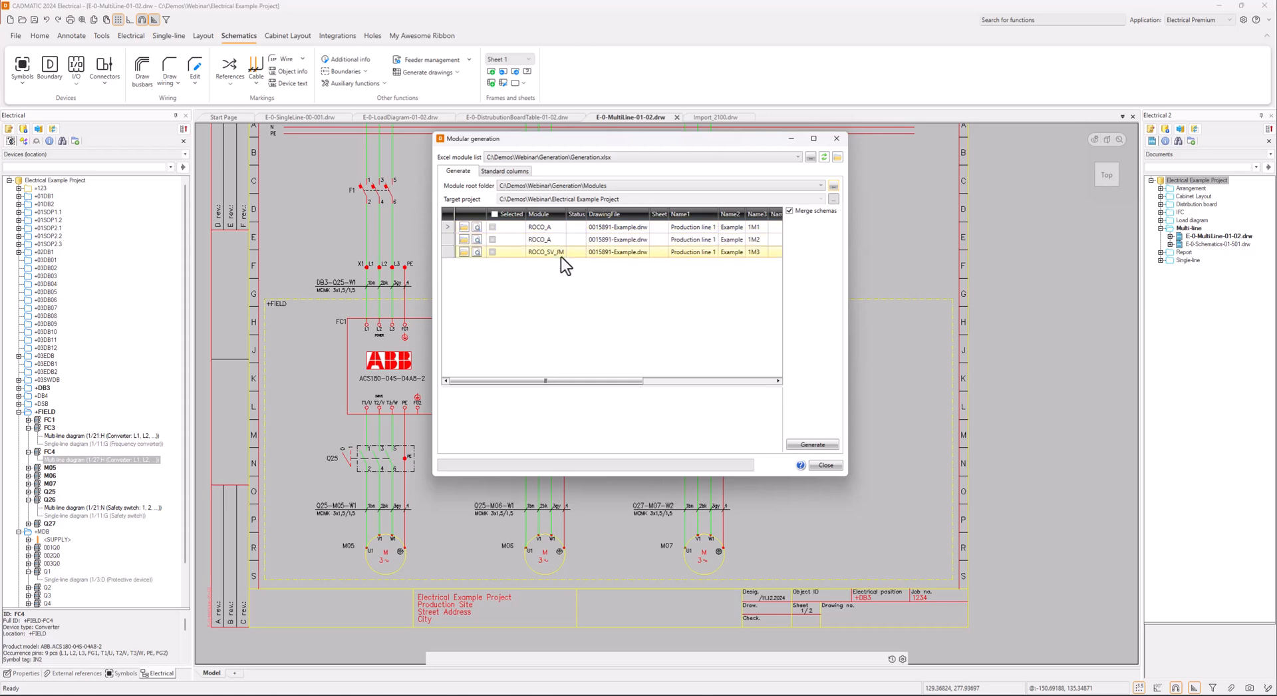
Select both ROCO_A modules and the ROCO_SV_JM module and generate their drawings into the Electrical Example Project
click(493, 227)
click(492, 239)
click(492, 251)
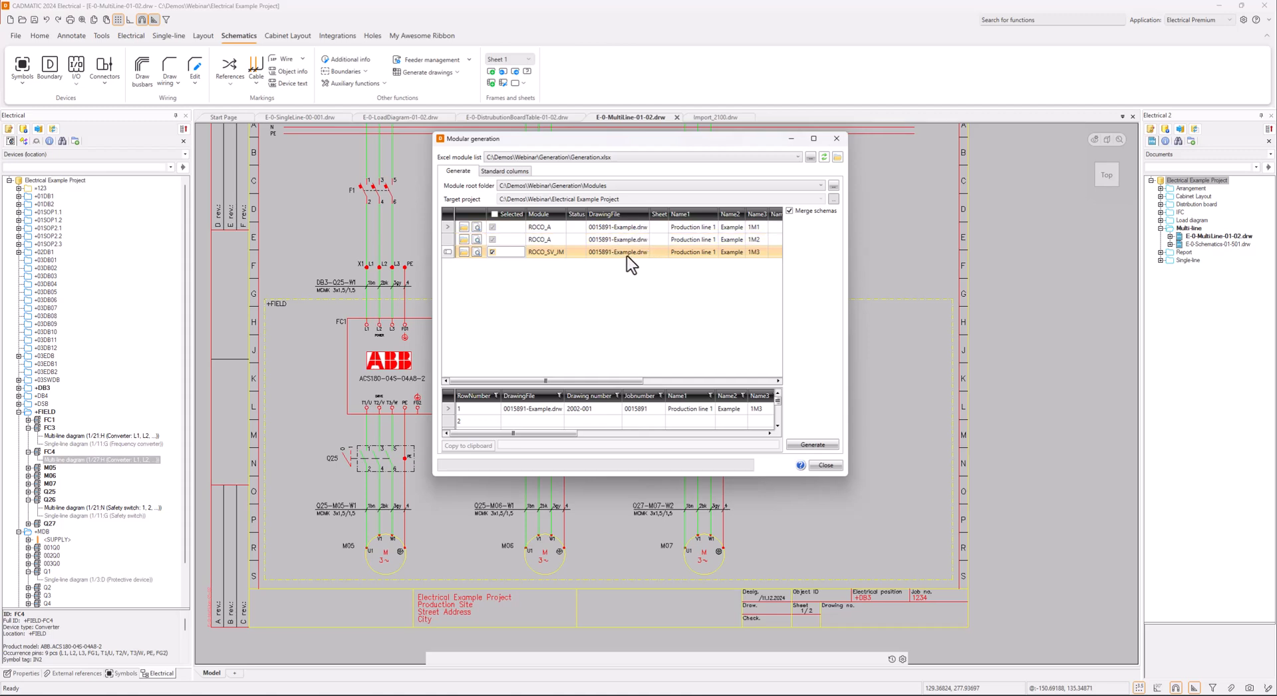
drag(650, 214, 670, 215)
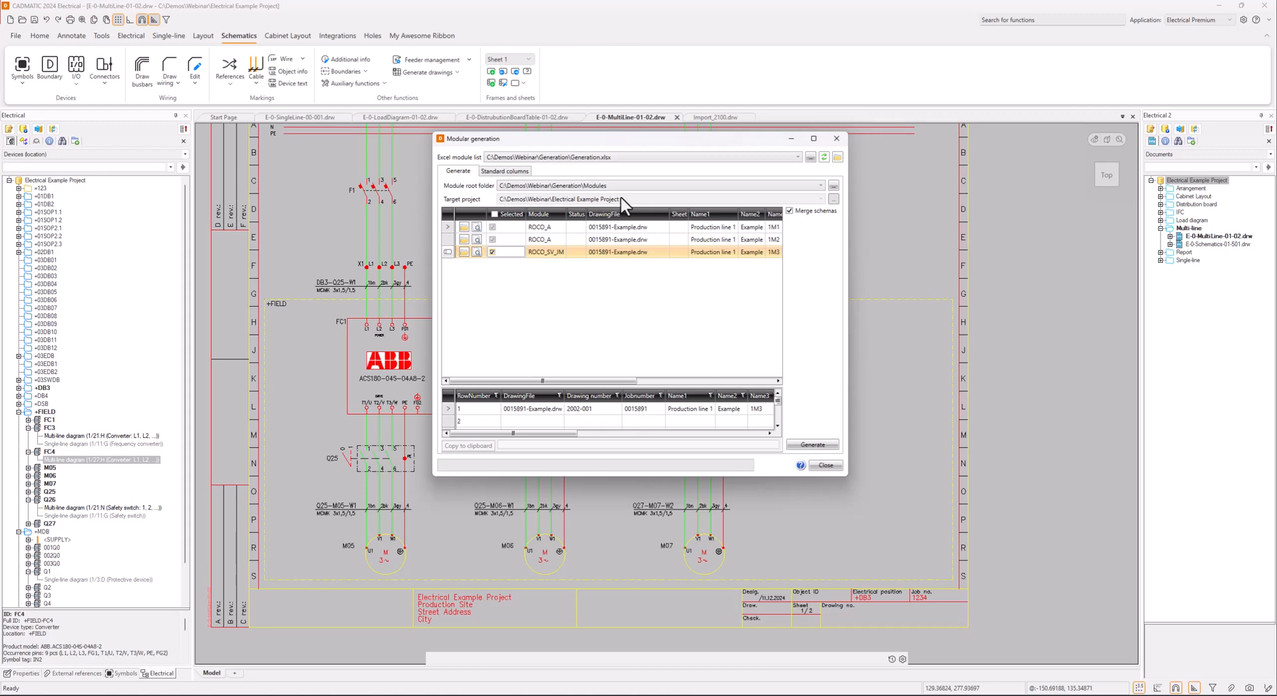
click(814, 444)
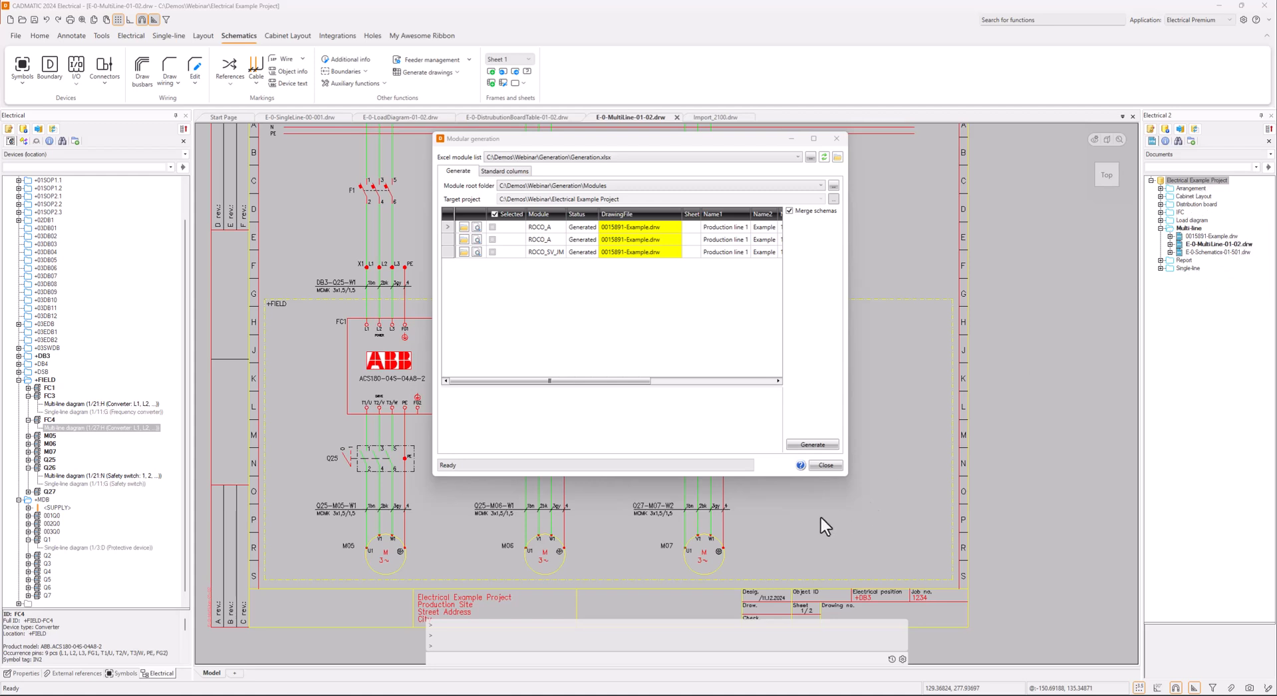
Close the modular generation and open the generated 0015891-Example.drw multi-line drawing from the project documents
click(825, 465)
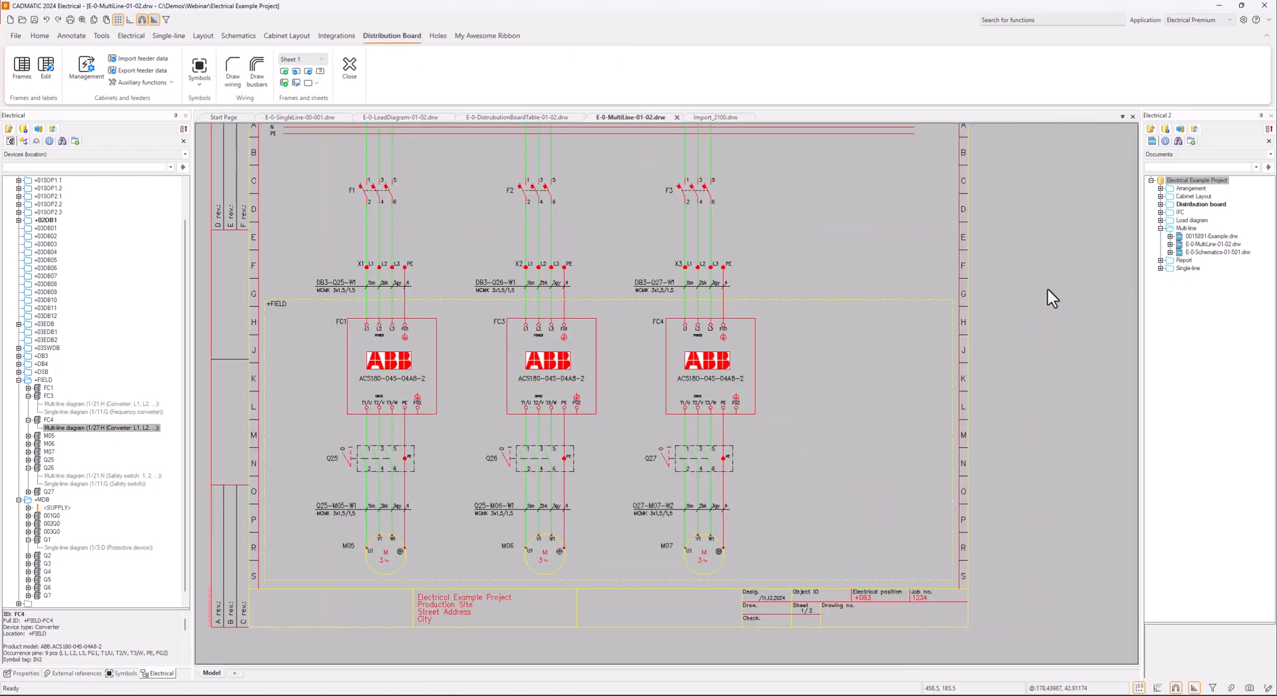
right_click(1212, 236)
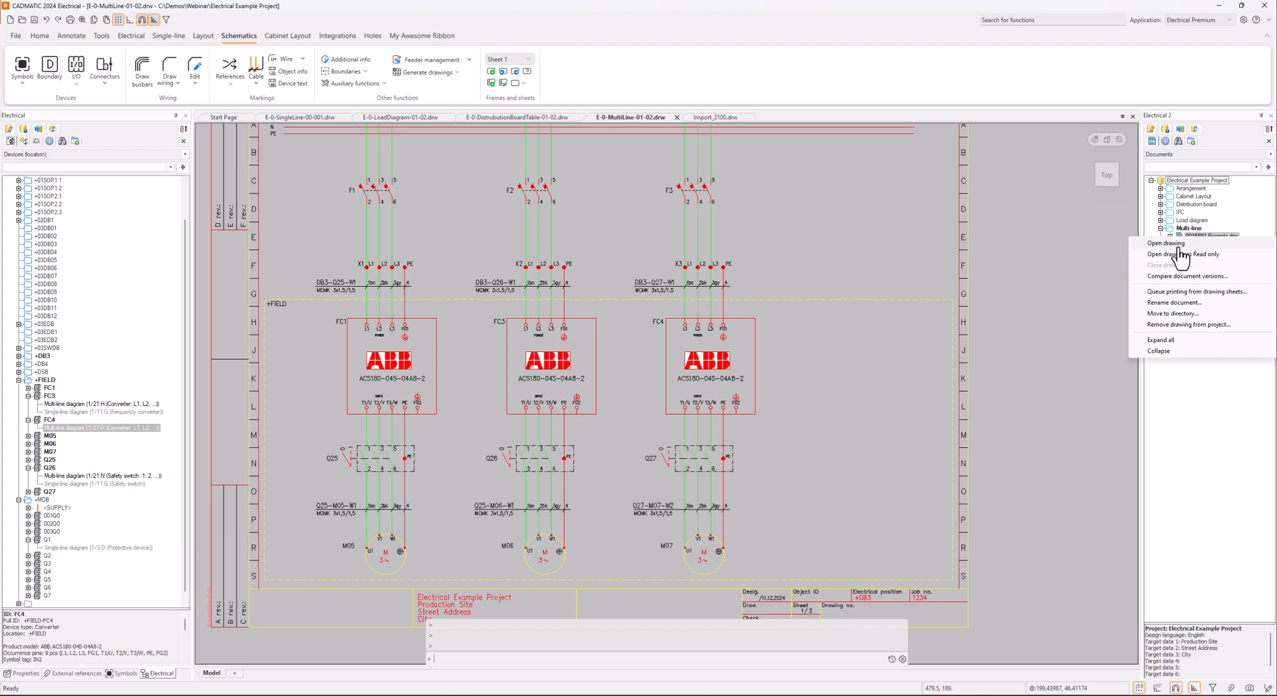
click(1179, 244)
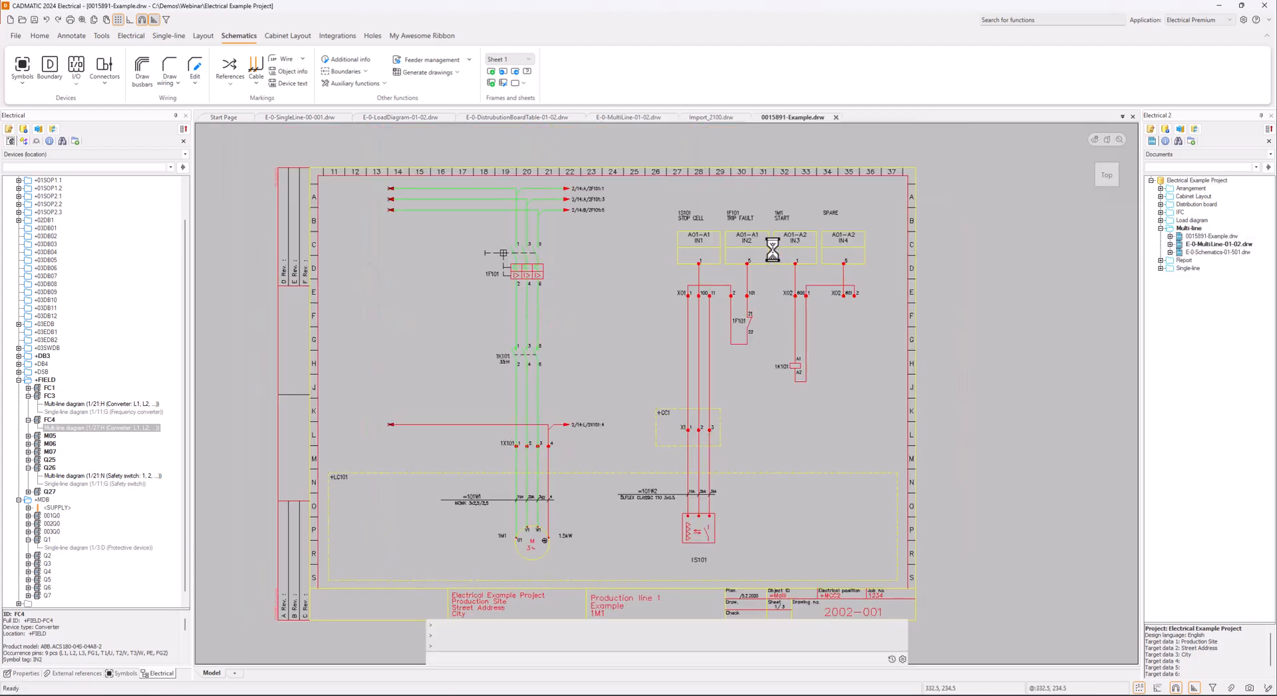
Browse back and forth through sheets 1 to 3 of the generated 0015891-Example.drw multi-line drawing
key(Page_Down)
key(Page_Down)
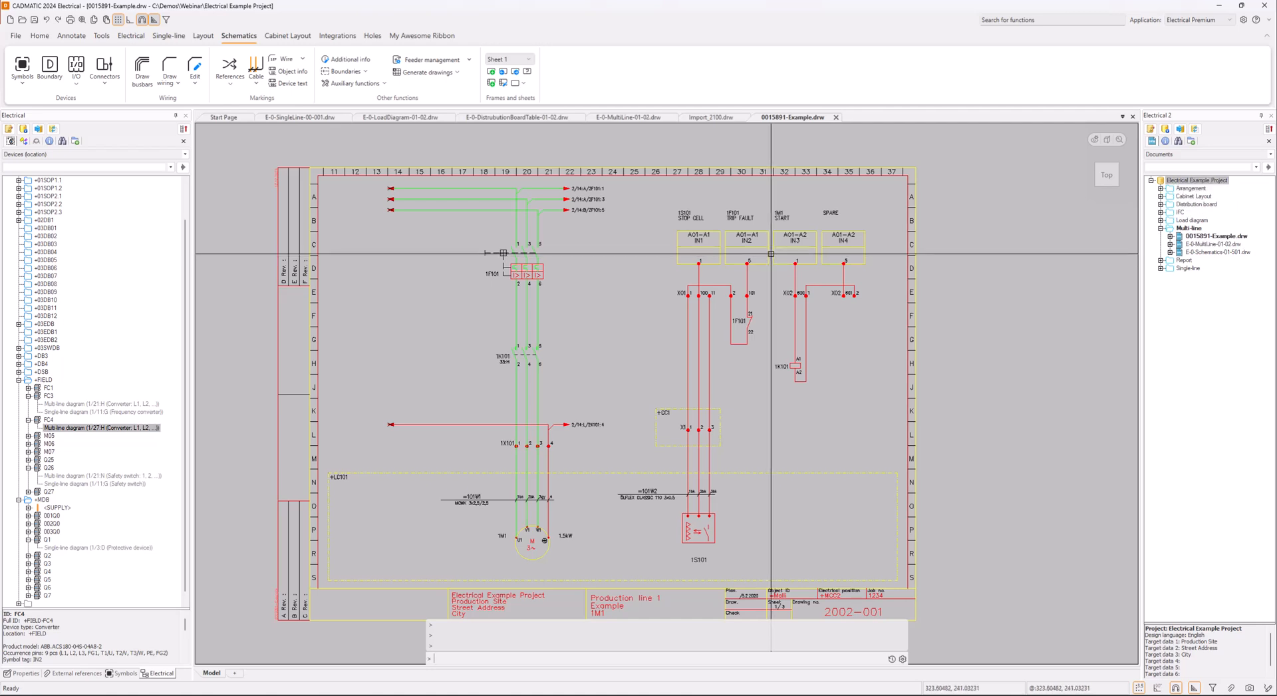
key(Page_Up)
key(Page_Up)
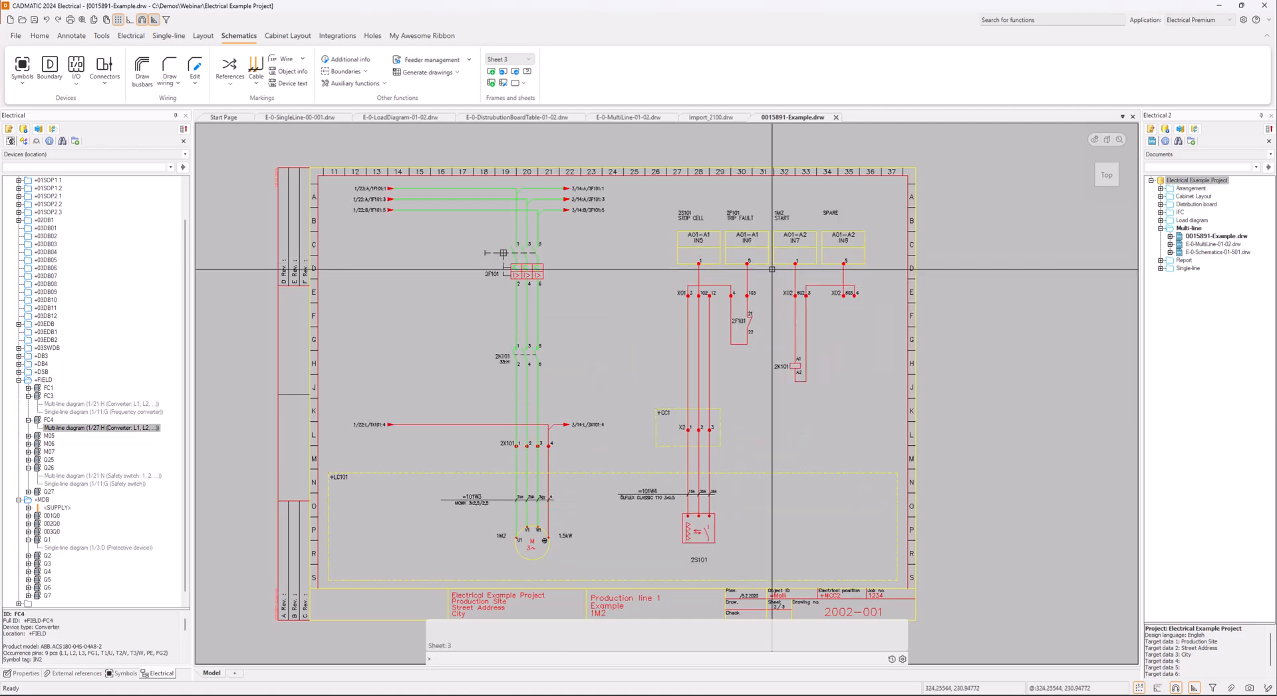
key(Page_Down)
key(Page_Down)
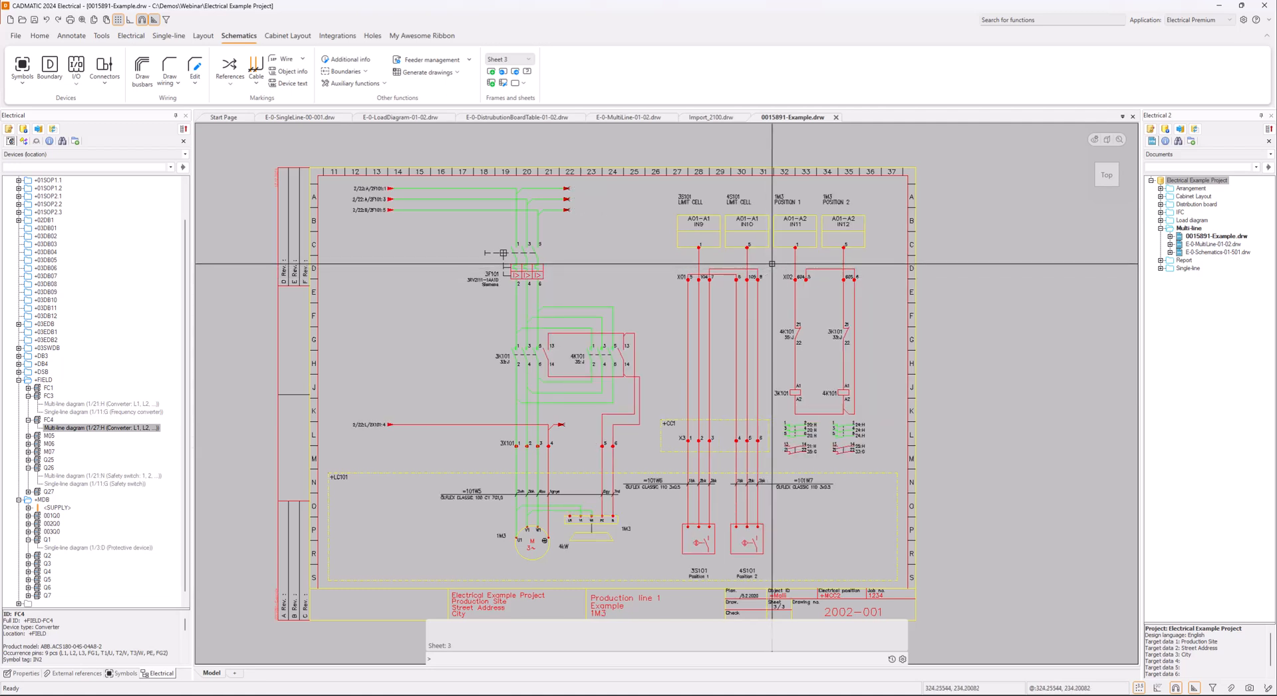
key(Page_Up)
key(Page_Up)
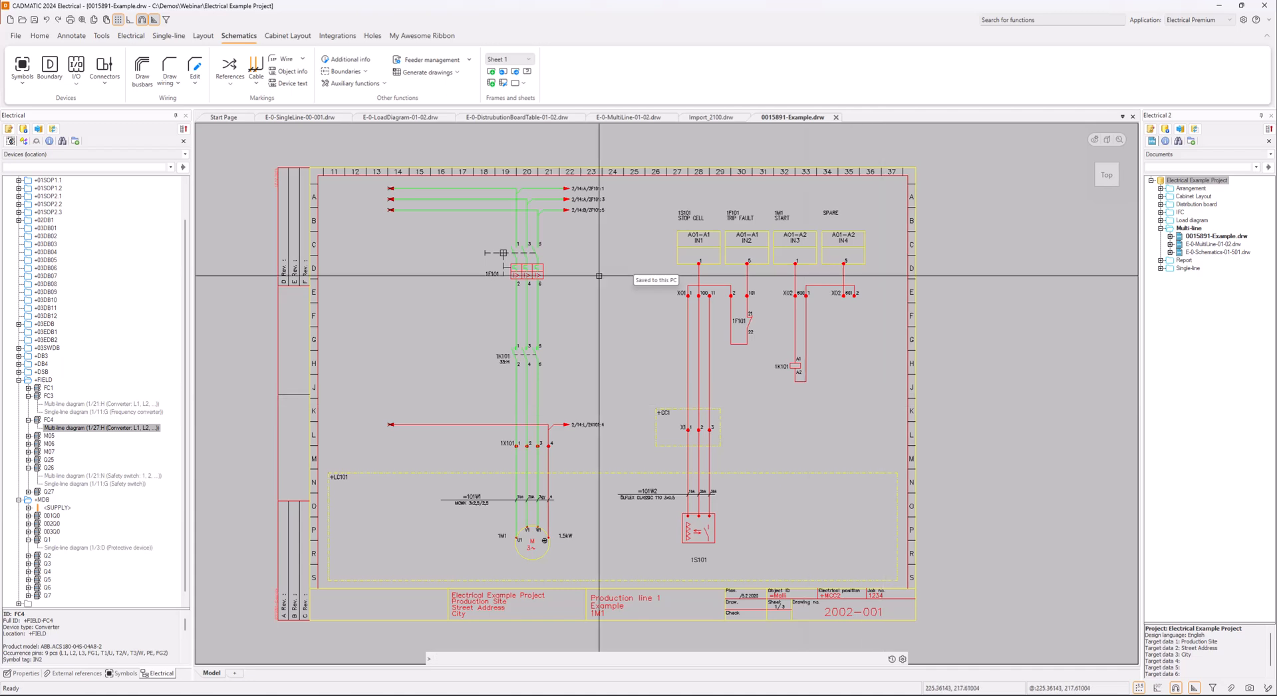
click(516, 72)
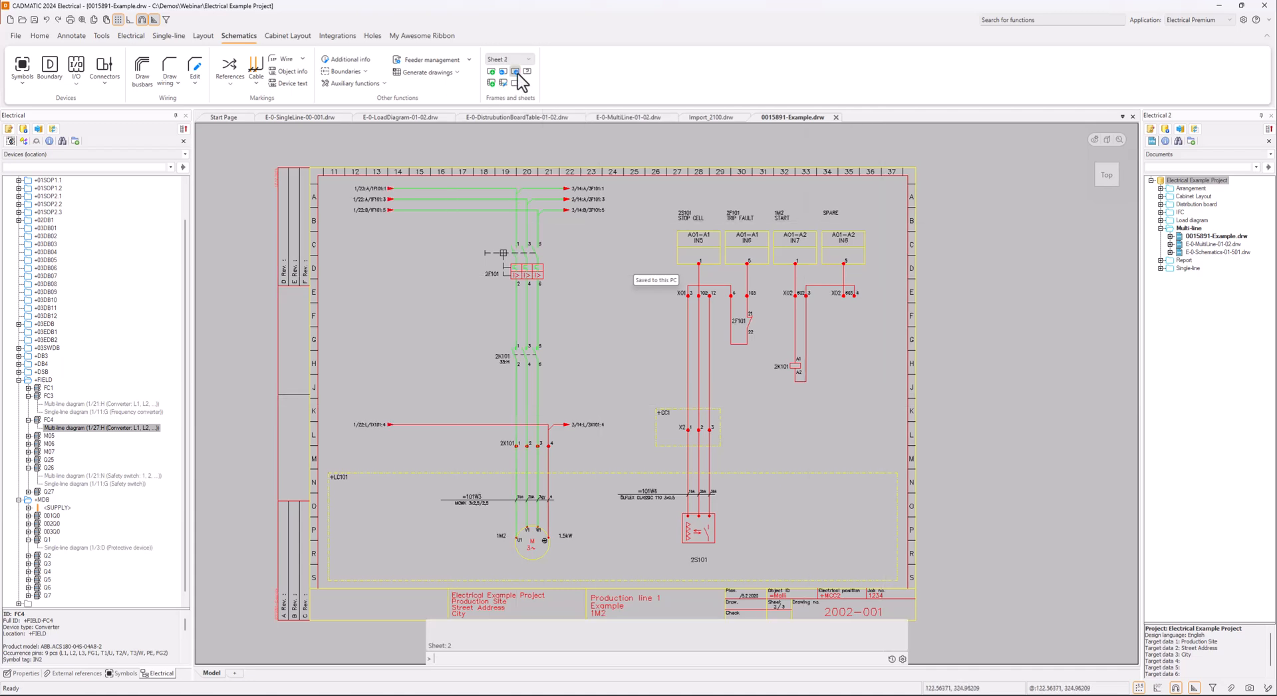
click(516, 71)
click(503, 72)
click(503, 71)
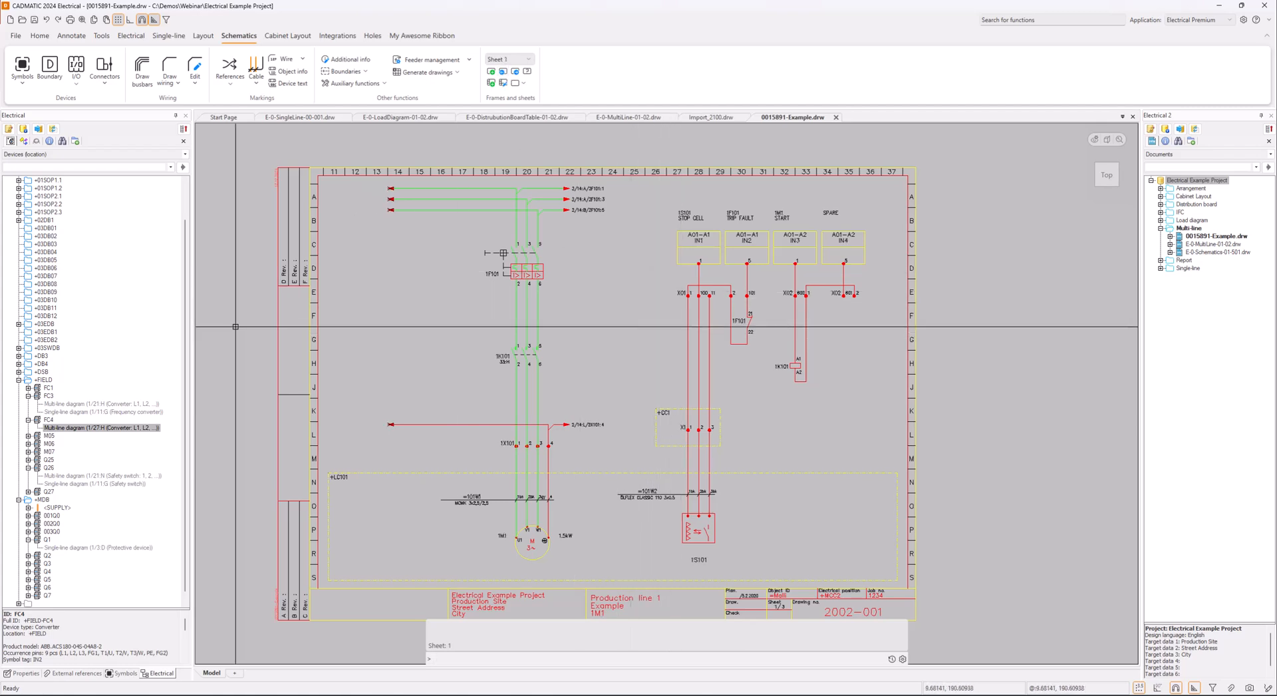
Switch to Generation.xlsx in Excel and check the modules' DrawingFile and Electrical Position columns, then return to the drawing
drag(0, 145, 801, 102)
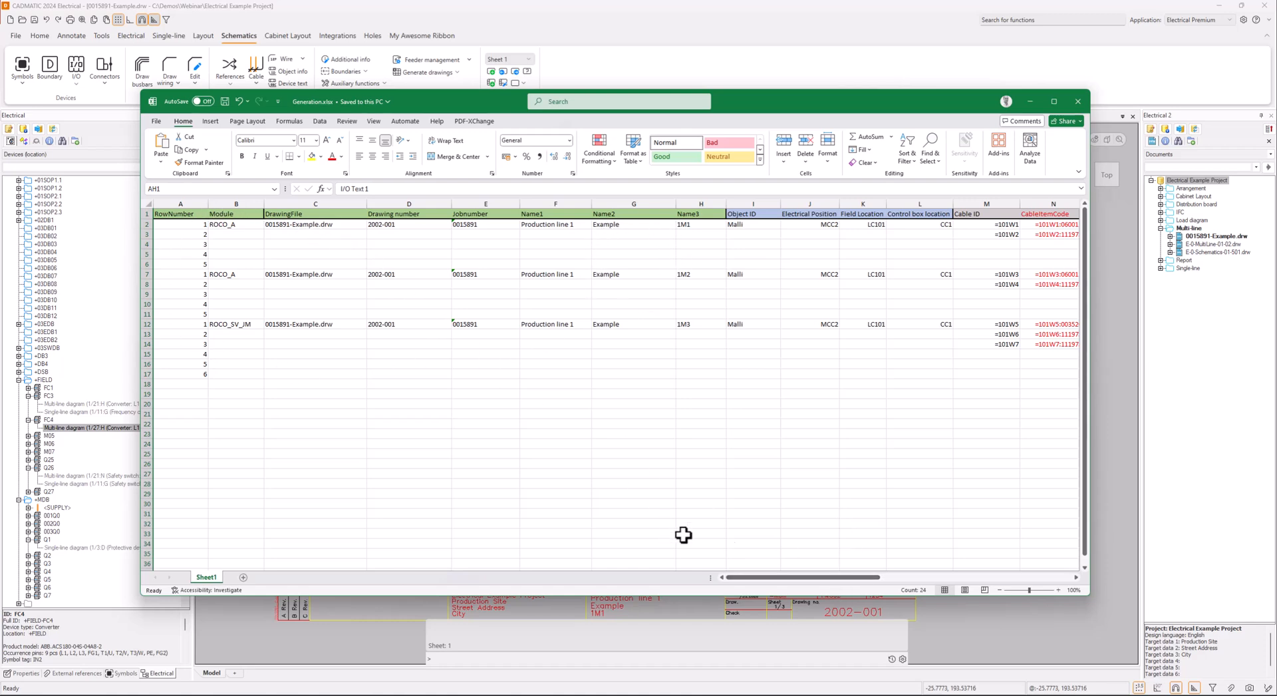
mouse_move(776, 578)
mouse_down()
mouse_move(878, 579)
mouse_move(776, 579)
mouse_up()
drag(315, 228, 313, 324)
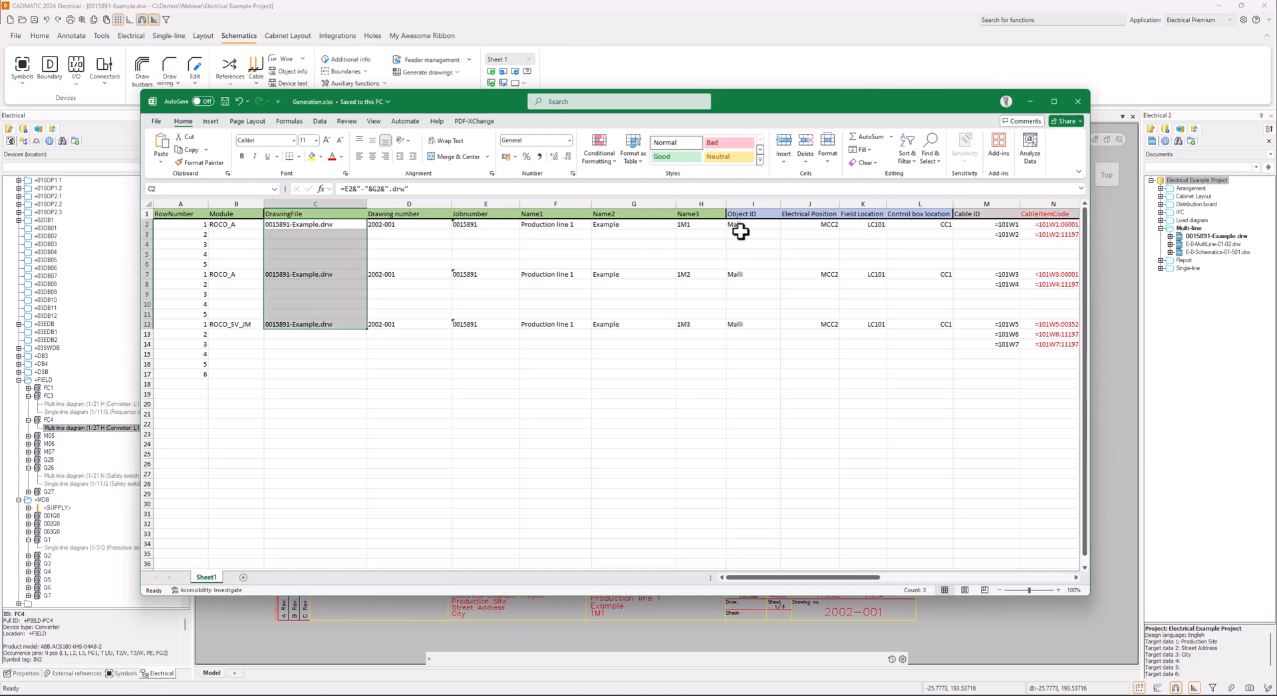
drag(813, 225, 825, 326)
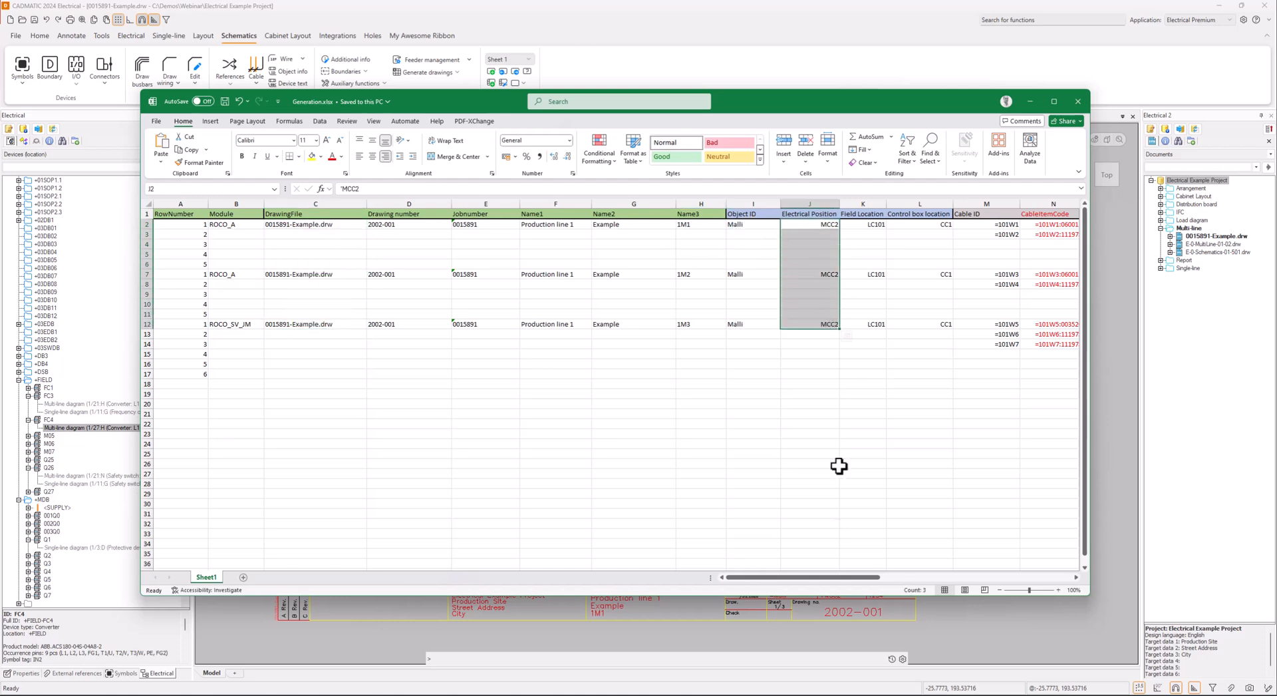
click(1028, 101)
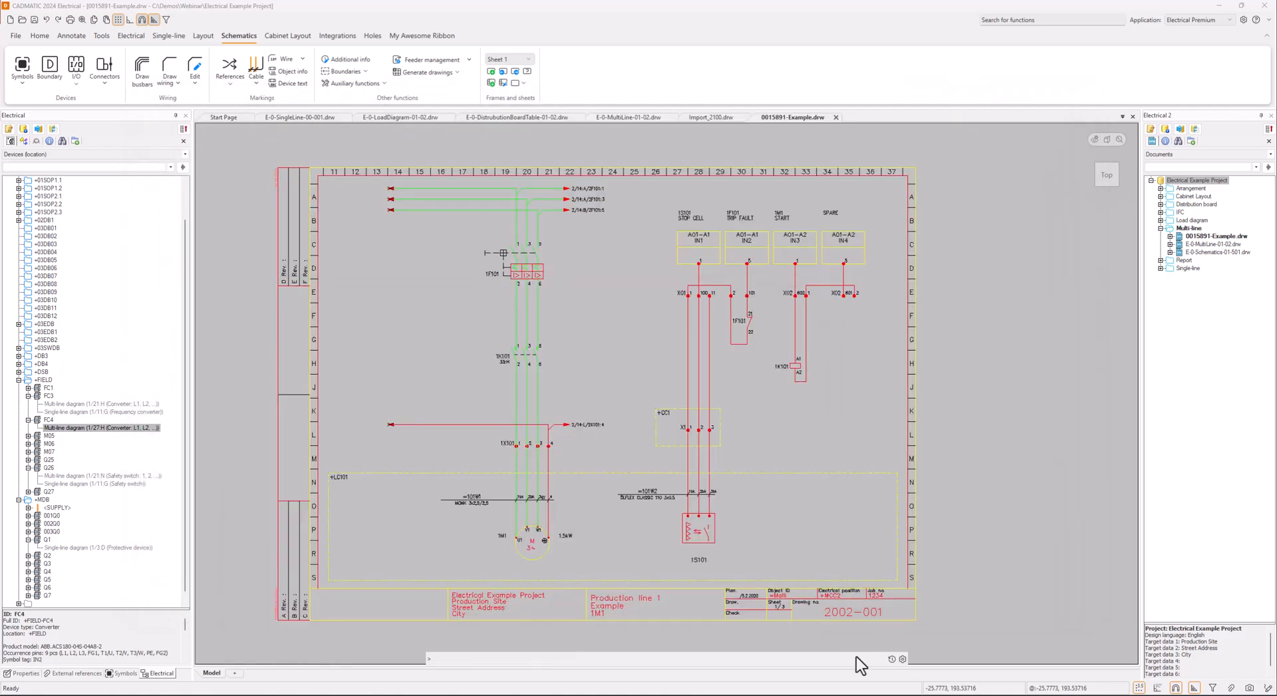
Inspect the object ID and electrical position fields in the title block of sheet 1
click(837, 598)
scroll(837, 597, up, 7)
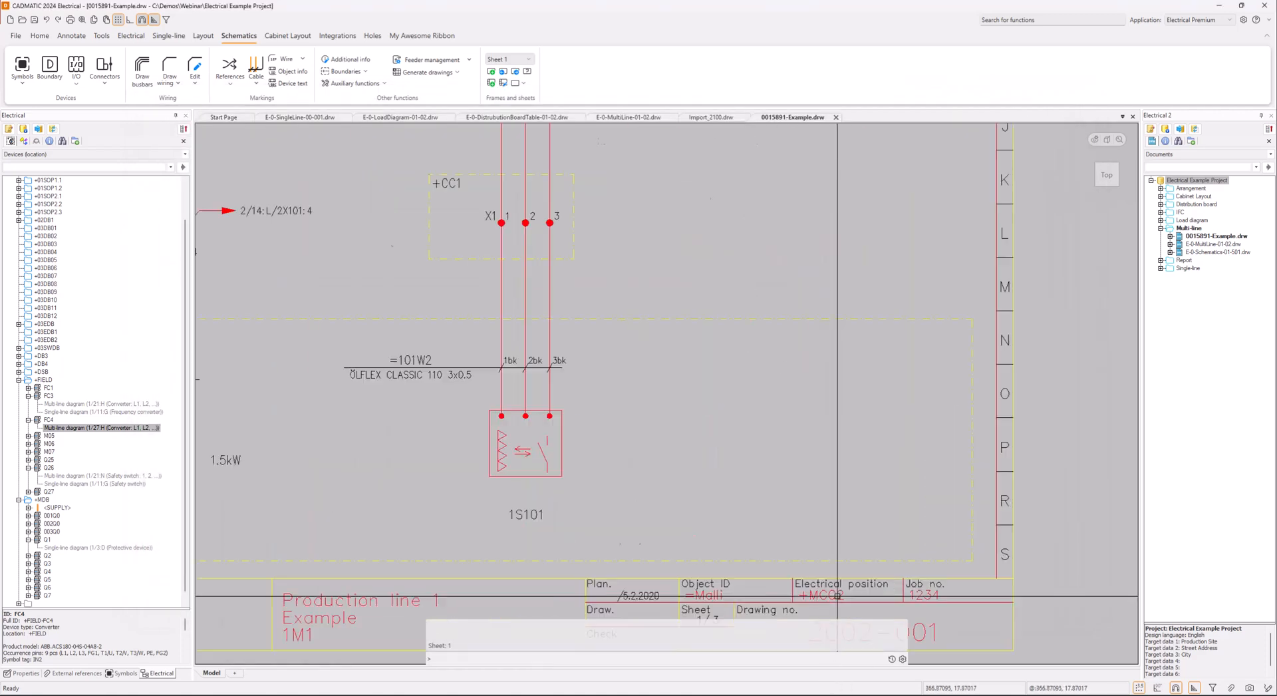
scroll(837, 597, down, 7)
middle_drag(836, 586, 852, 549)
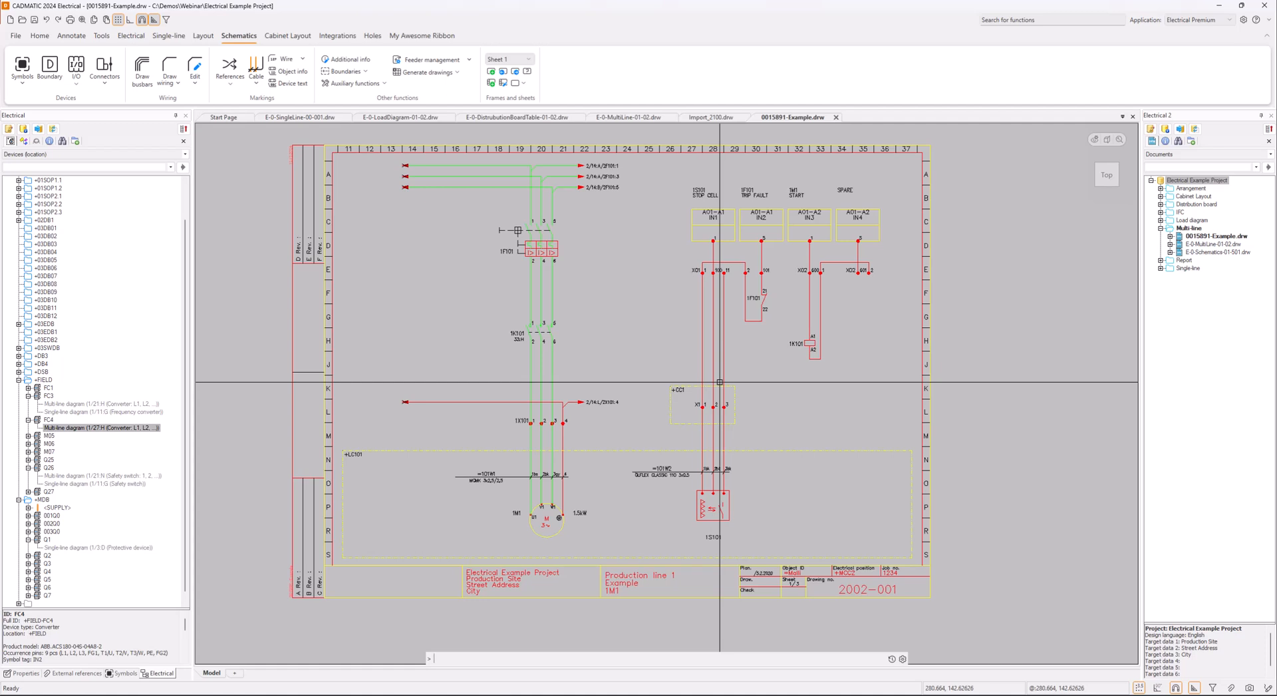
Switch to the Import_2100.drw drawing and open the DB Tool for its project
click(720, 118)
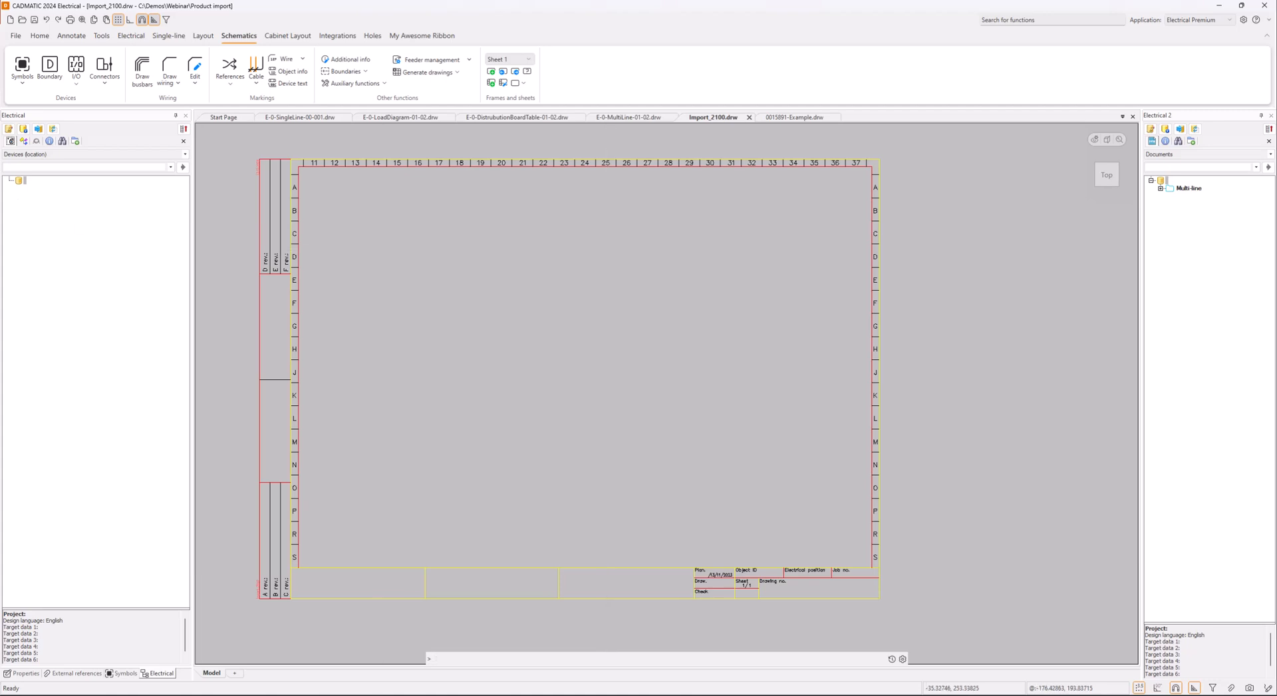
click(10, 131)
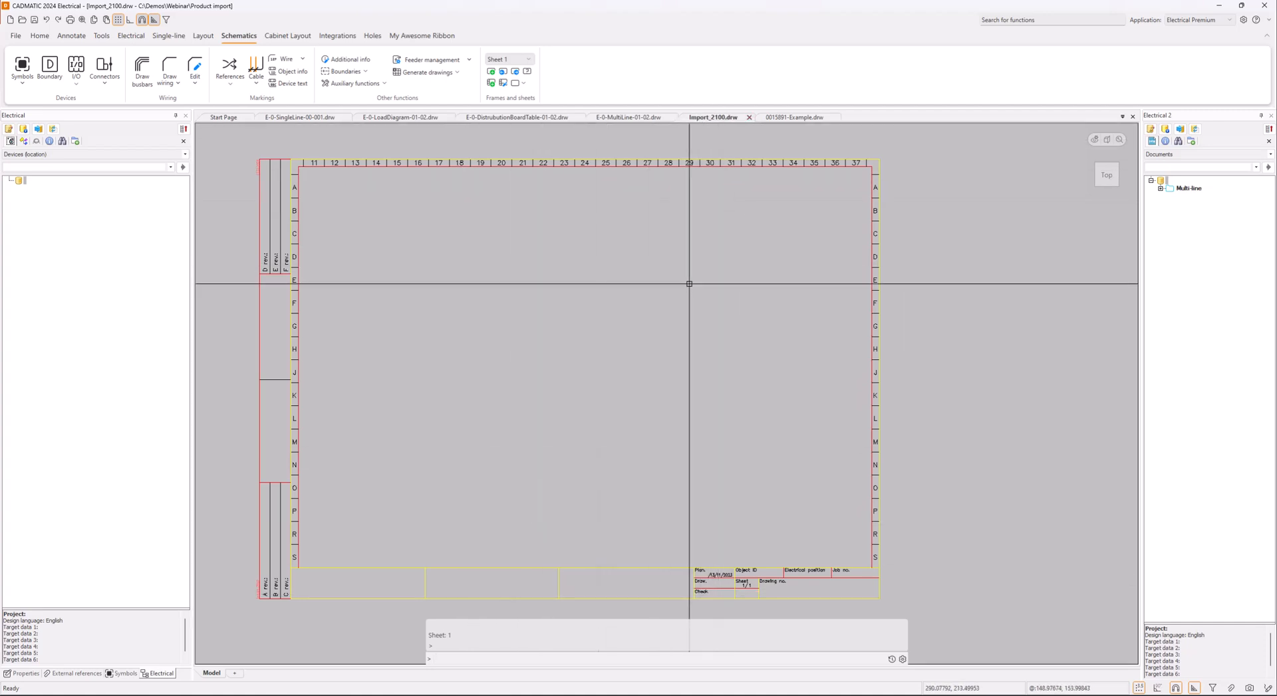
Show the project tree by product models and expand the Contactor, Motor and Protection devices groups under Electric
click(23, 143)
click(18, 188)
click(28, 197)
click(28, 212)
click(28, 228)
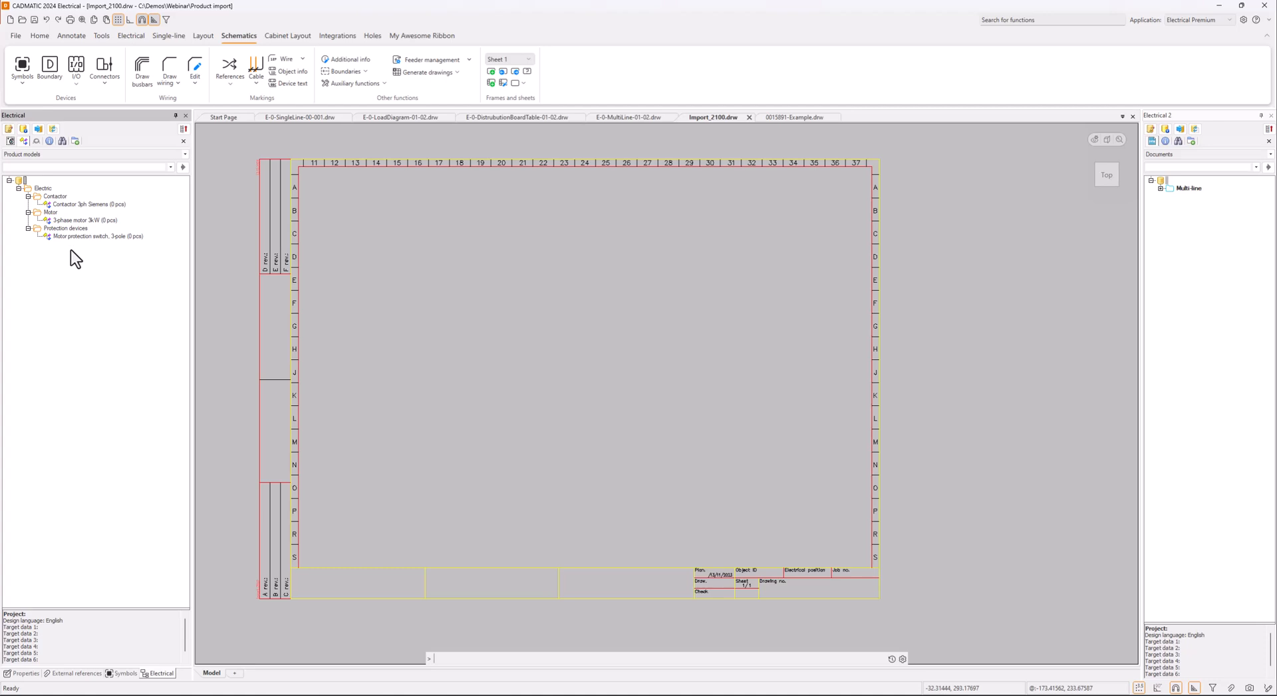
right_click(92, 206)
click(126, 214)
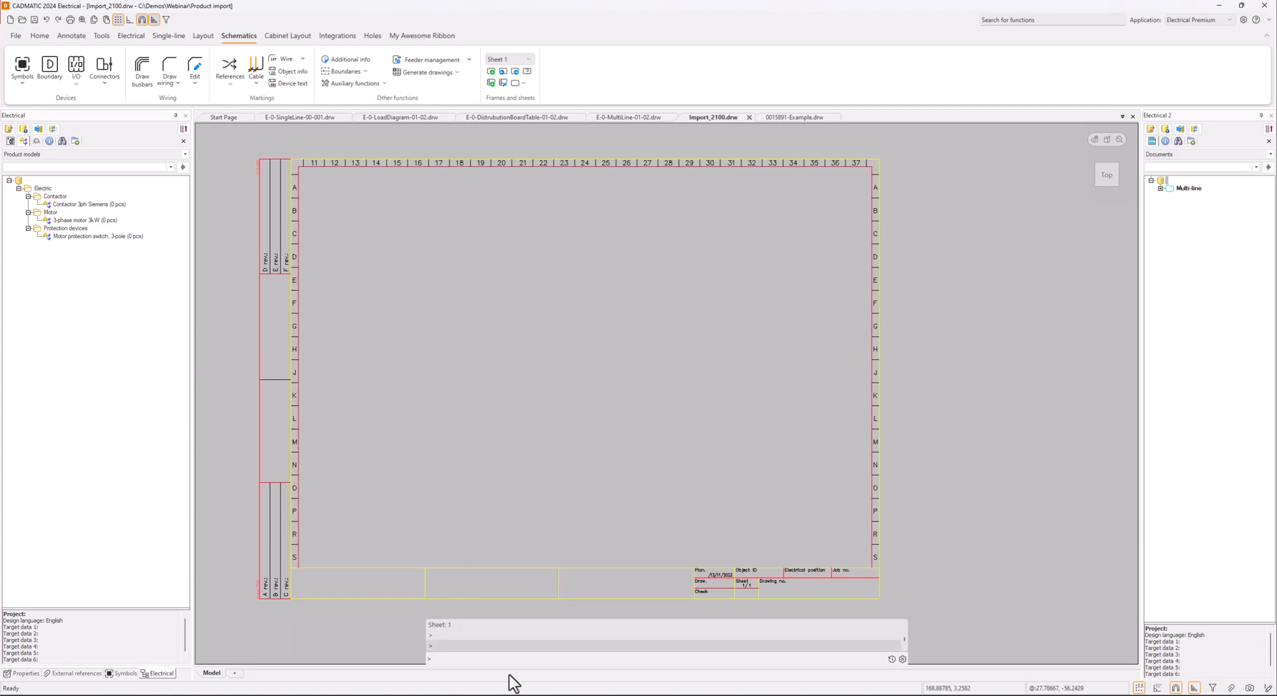
In the DB Tool, open the import definition management and start importing with the Device list definition
click(503, 694)
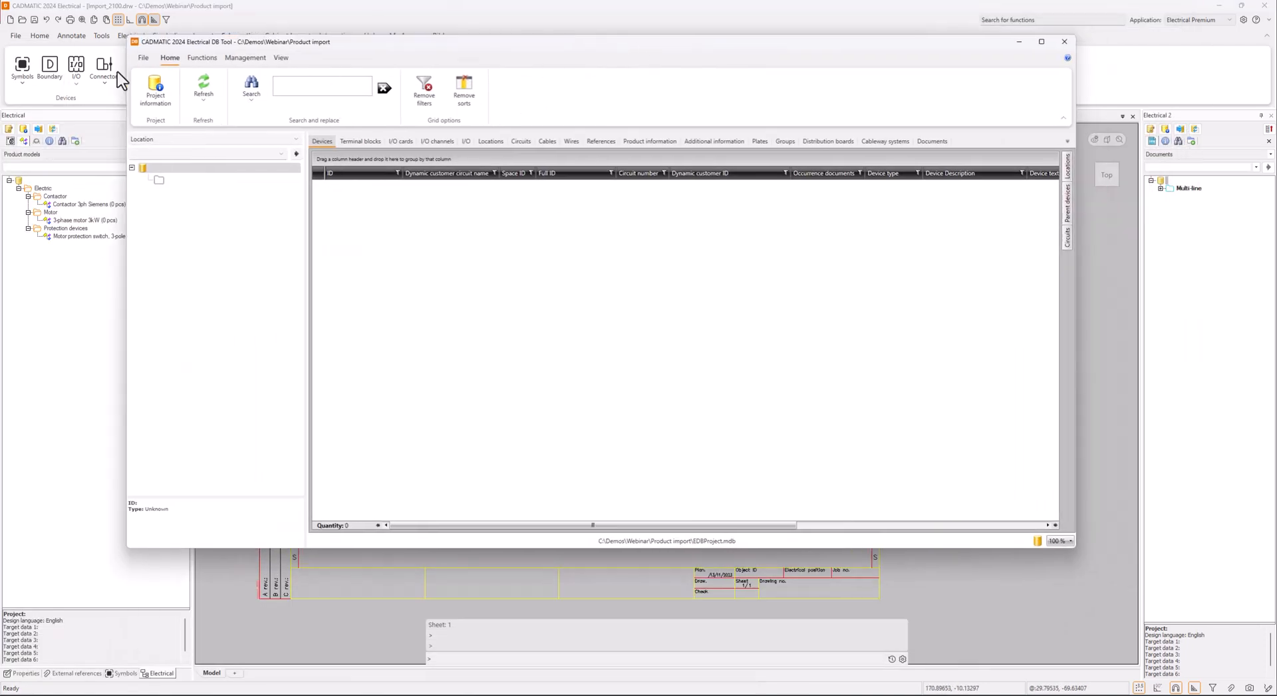
click(200, 57)
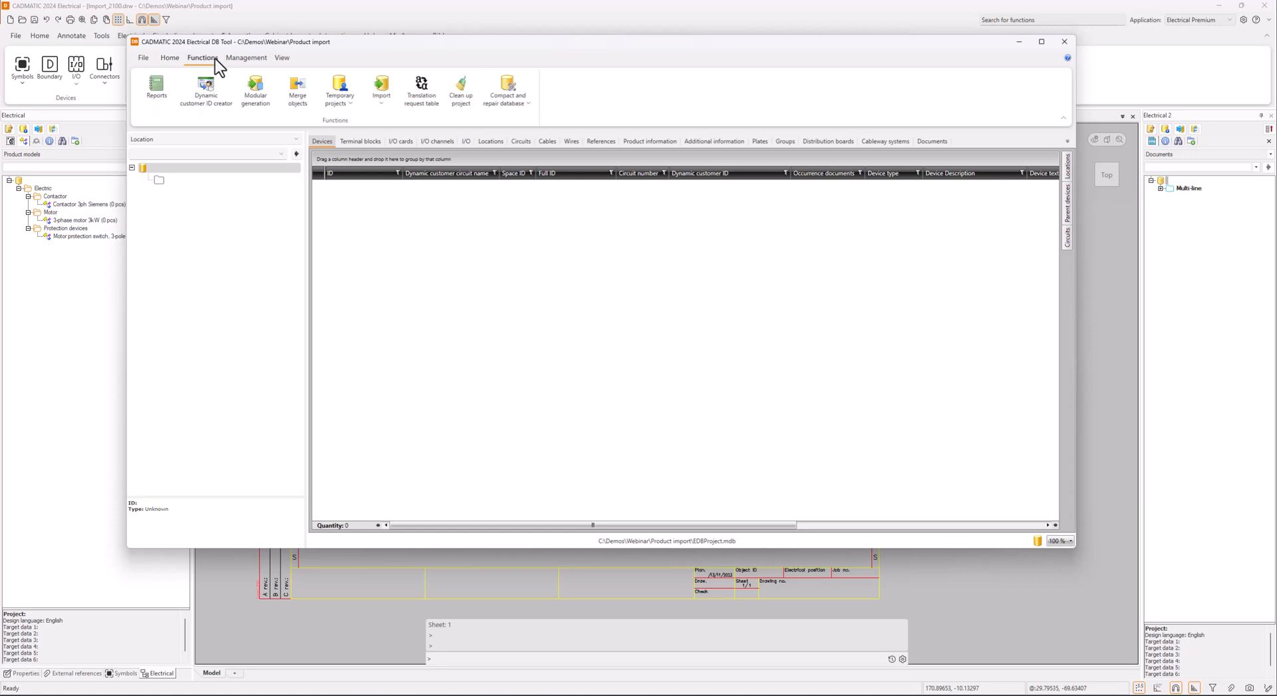
click(379, 92)
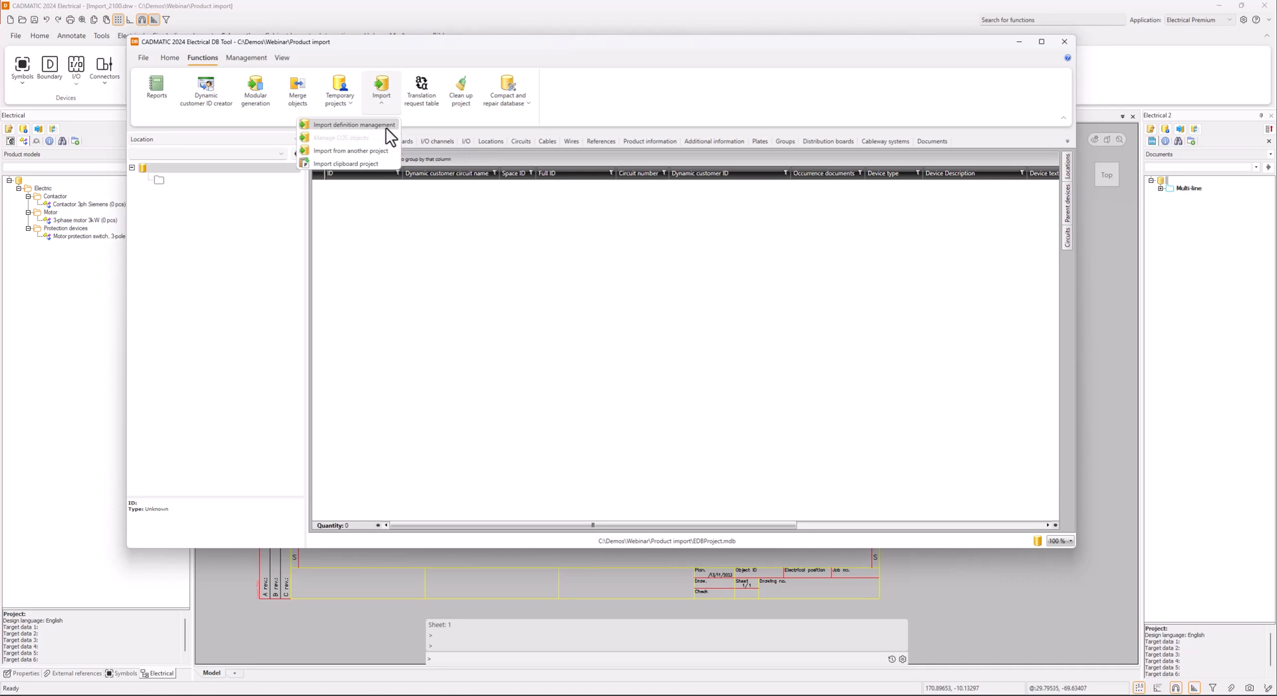
click(386, 127)
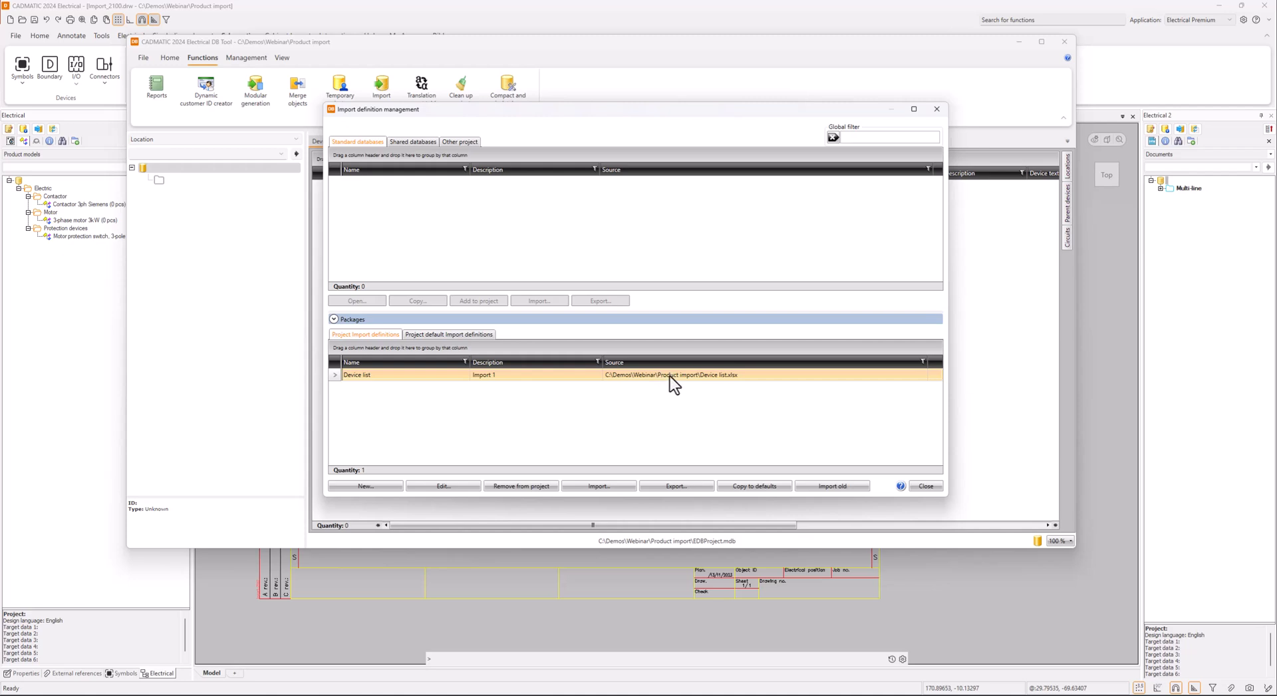
click(599, 486)
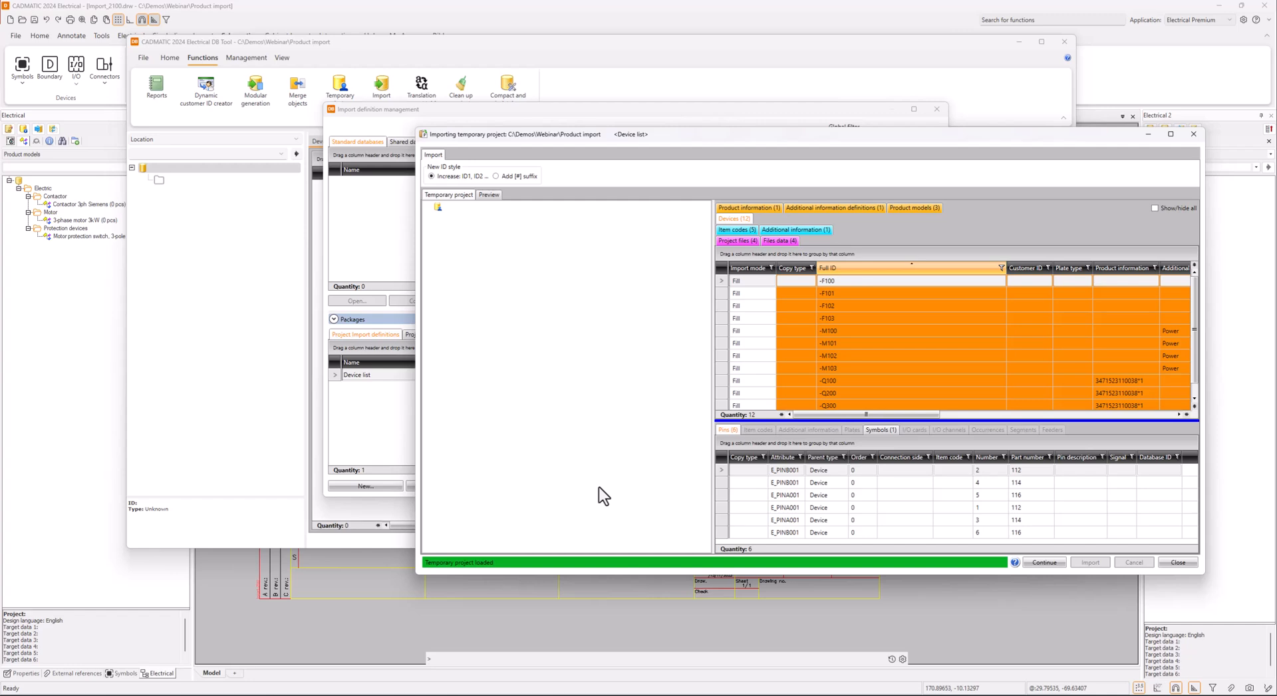
Review the devices loaded from the list in the temporary import project and their product information
drag(829, 126, 535, 72)
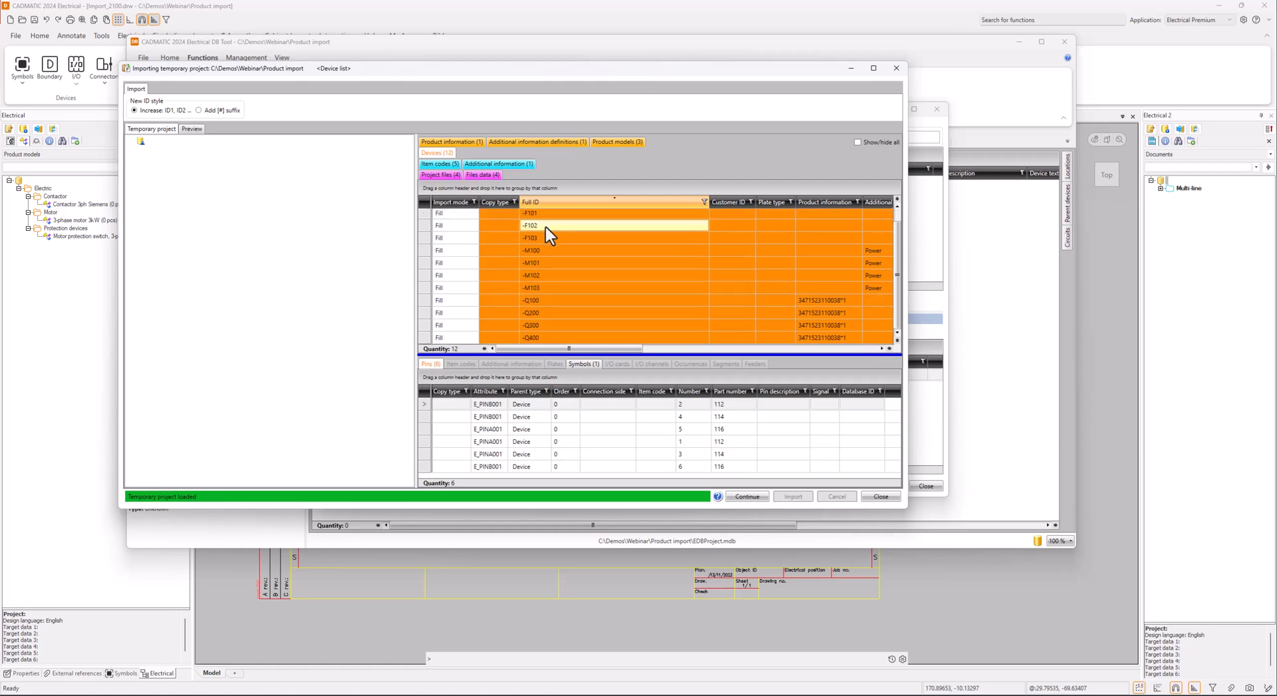
scroll(562, 246, down, 1)
scroll(558, 259, up, 1)
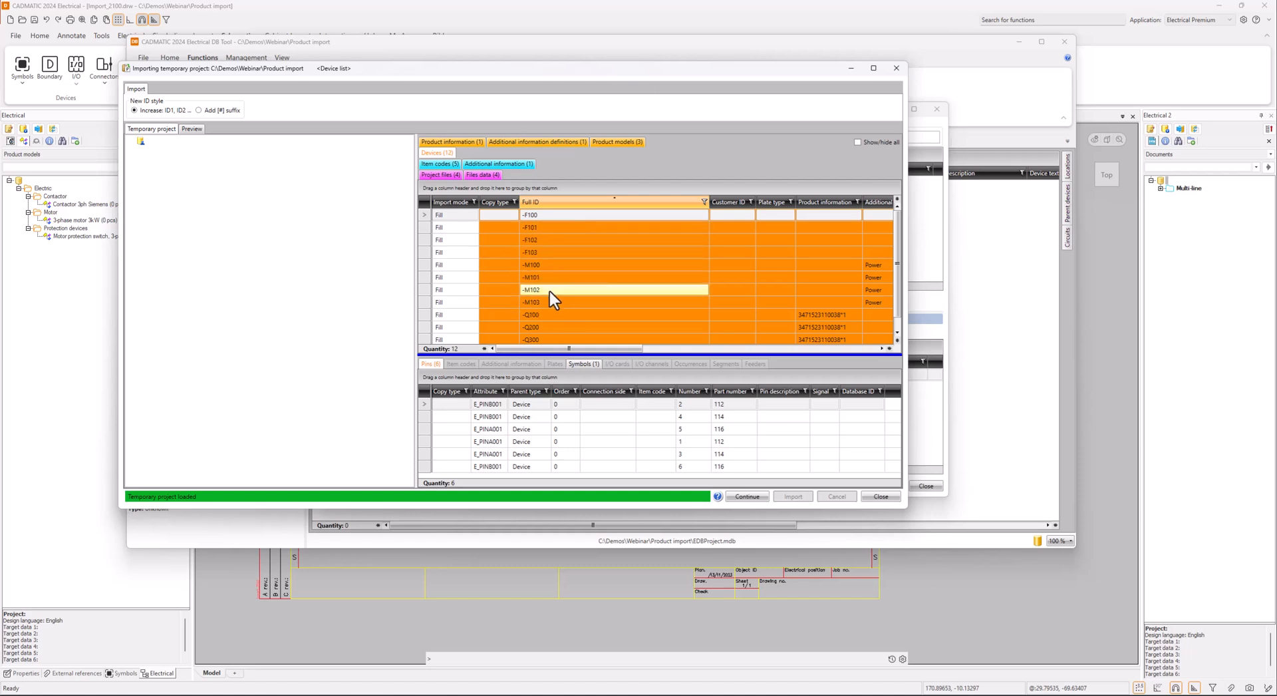
drag(591, 344, 705, 345)
drag(674, 355, 523, 355)
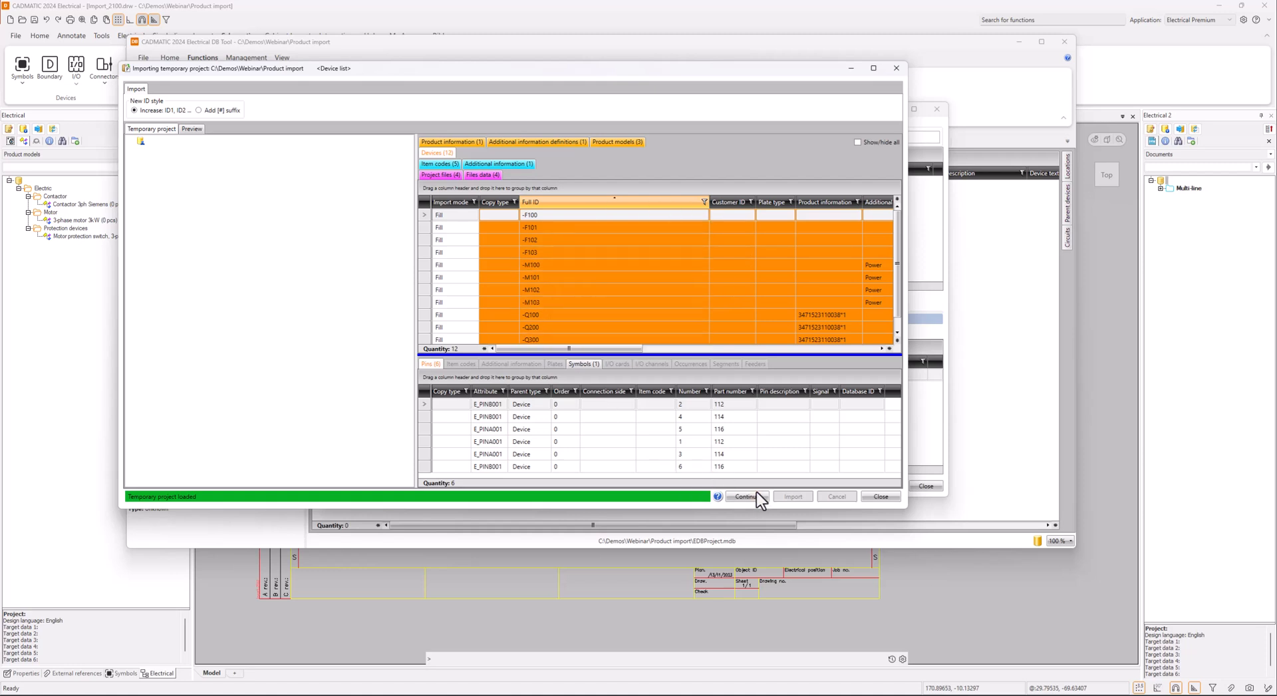
Continue to the import preview, import the new devices into the project and close the import definition management
click(757, 497)
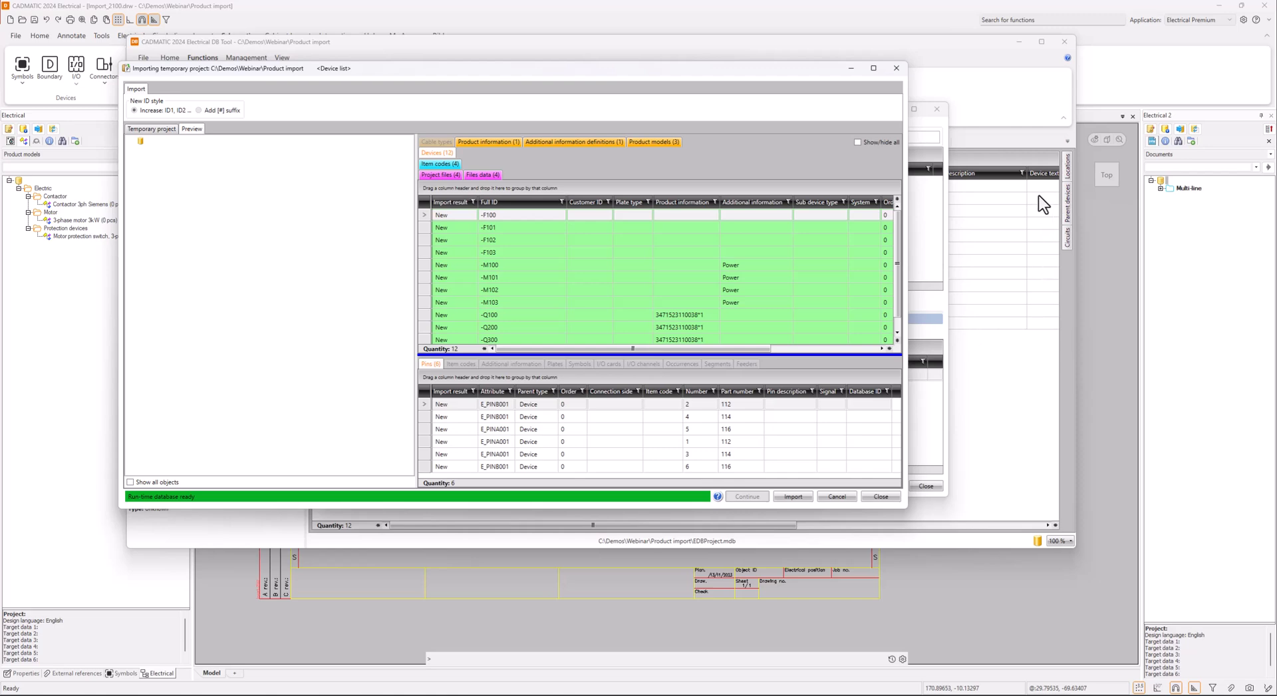
drag(725, 72, 773, 84)
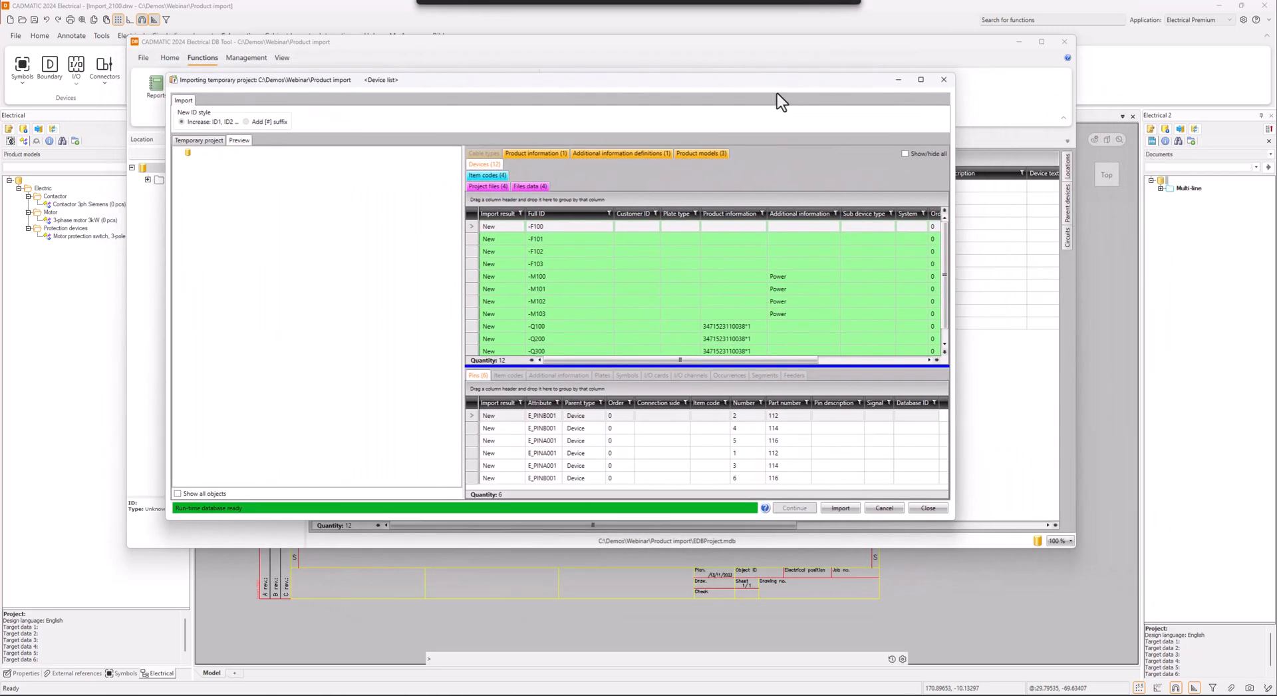
click(841, 509)
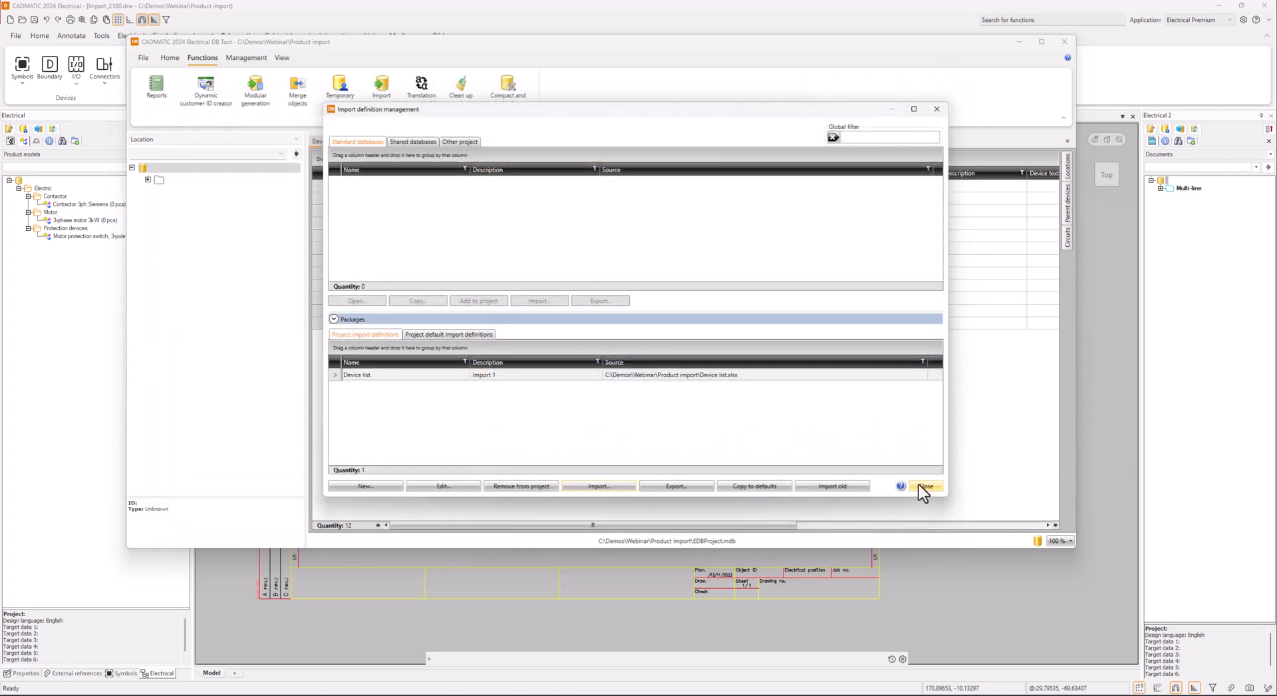
click(927, 486)
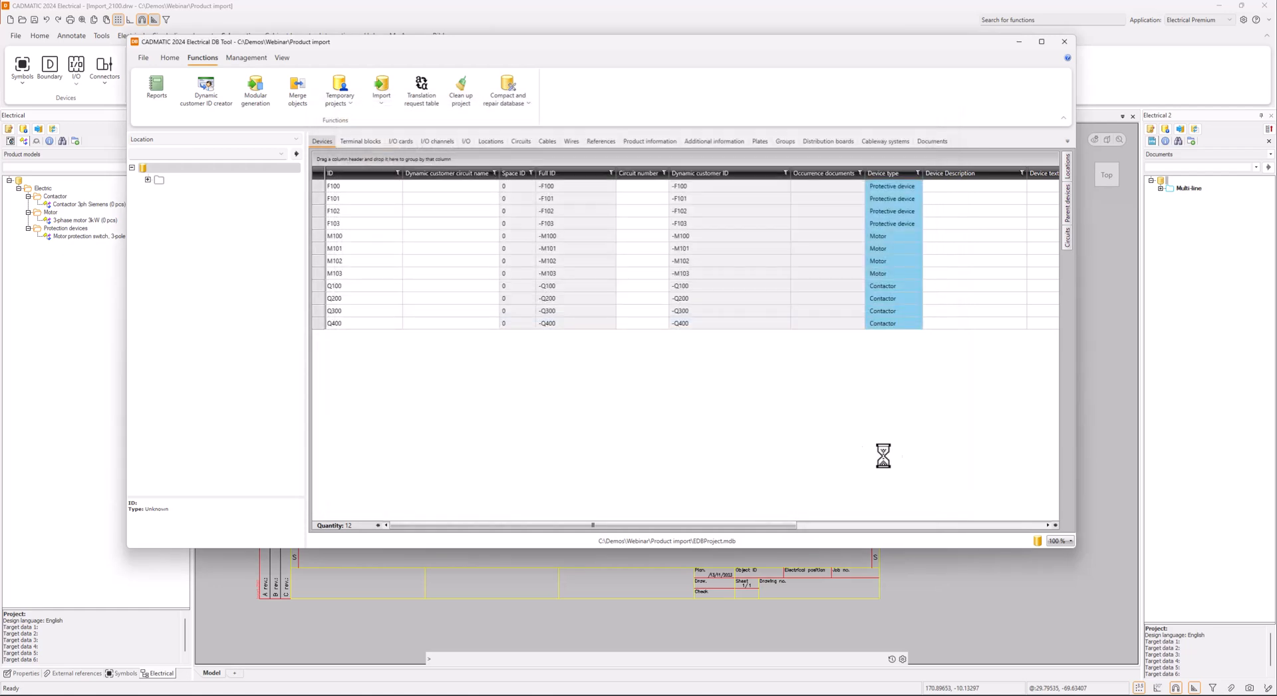
Return to Import_2100.drw, update the database changes to the drawing and expand the product models to list their devices
click(351, 186)
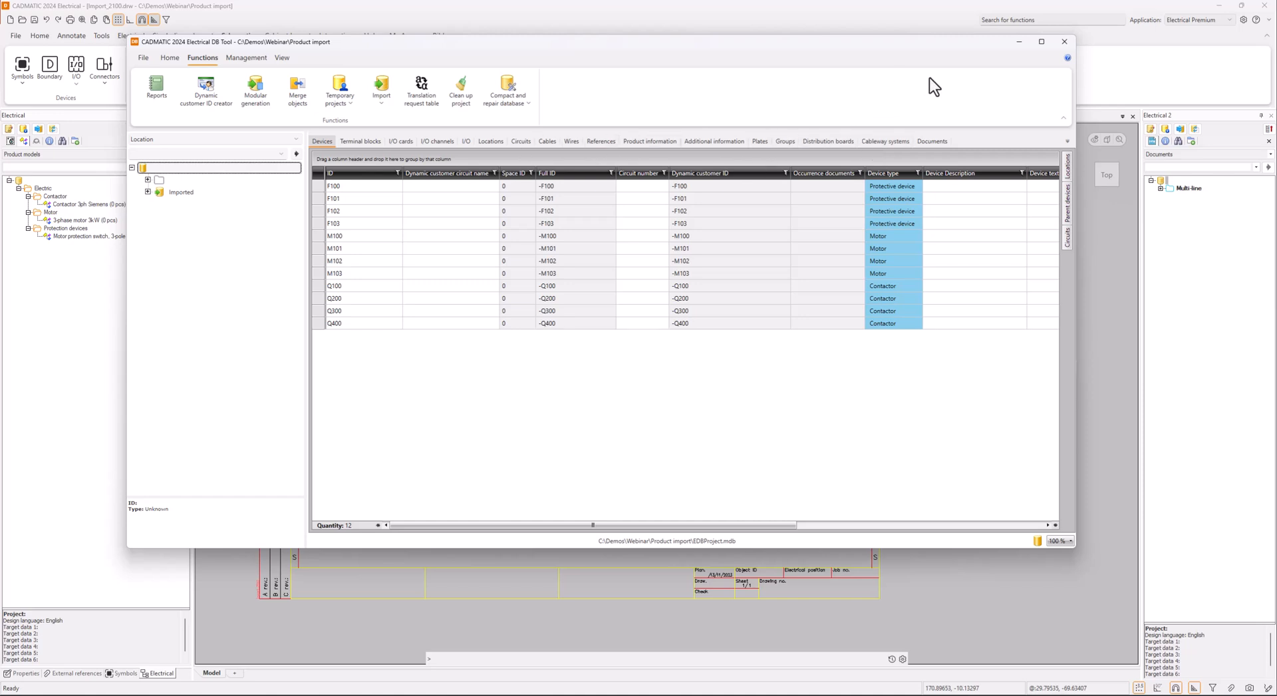
click(1017, 42)
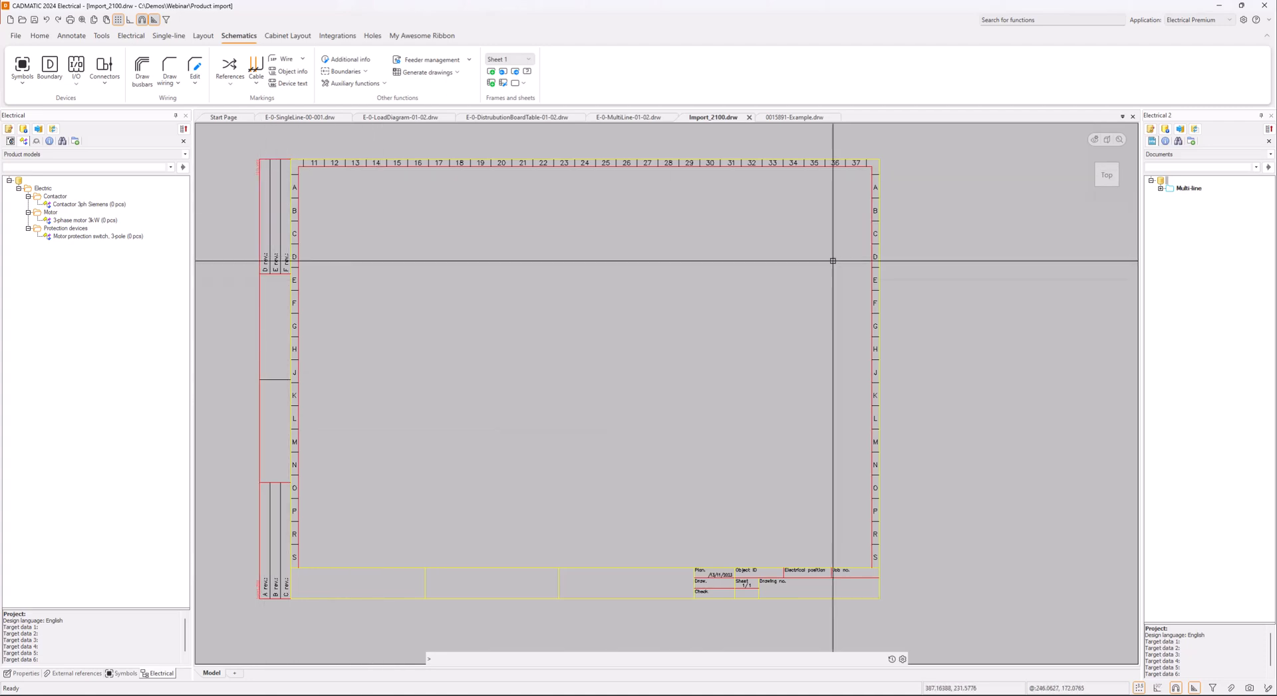
click(52, 129)
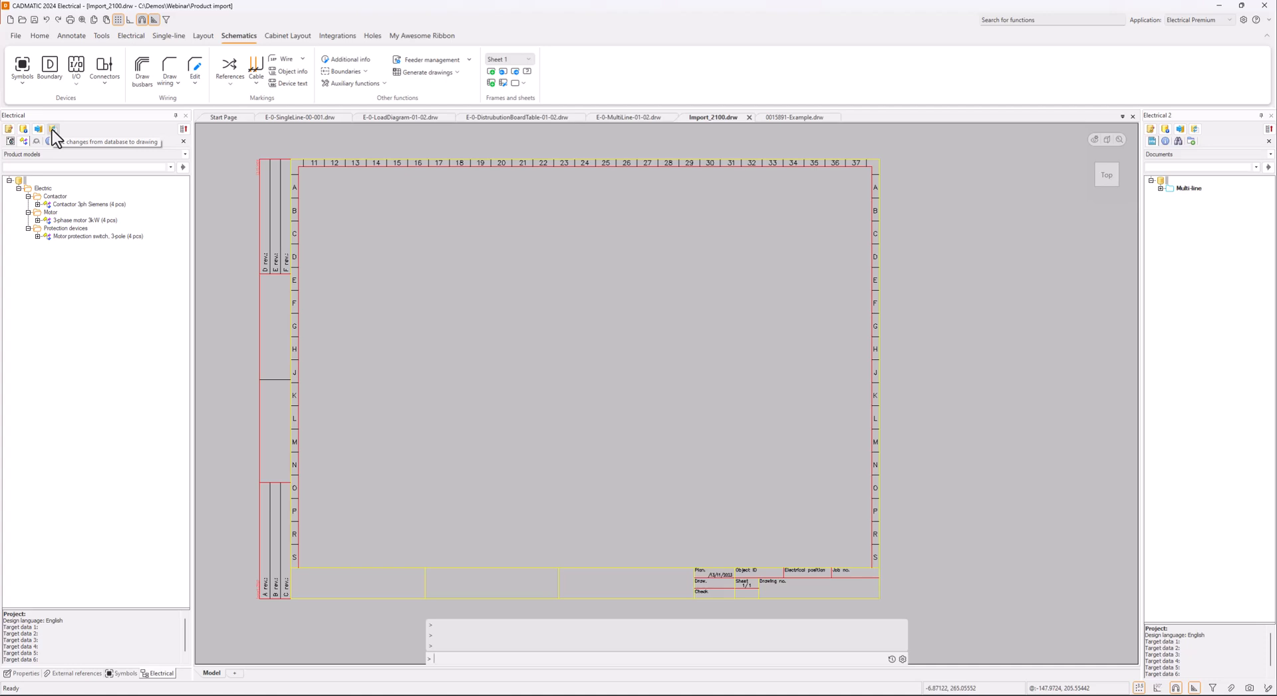
click(38, 205)
click(38, 252)
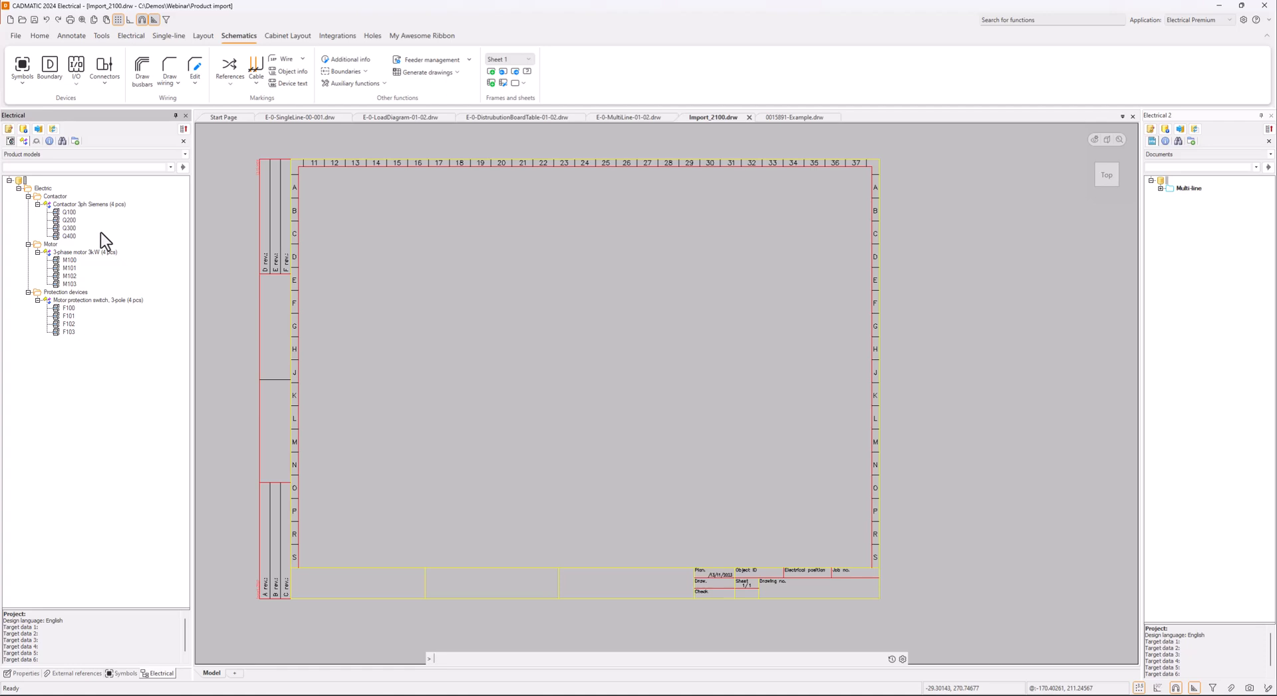
Insert occurrences of protection device F100 in the upper-left part of the drawing sheet and contactor Q100 below it
right_click(70, 310)
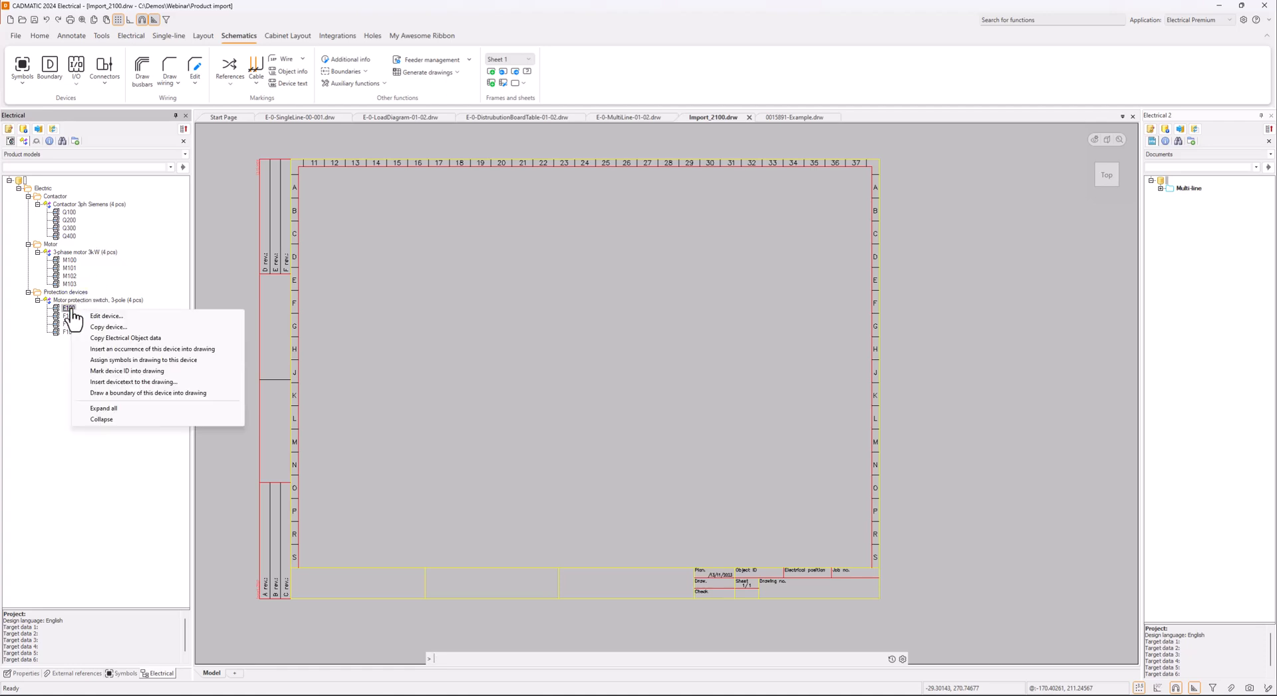
click(152, 349)
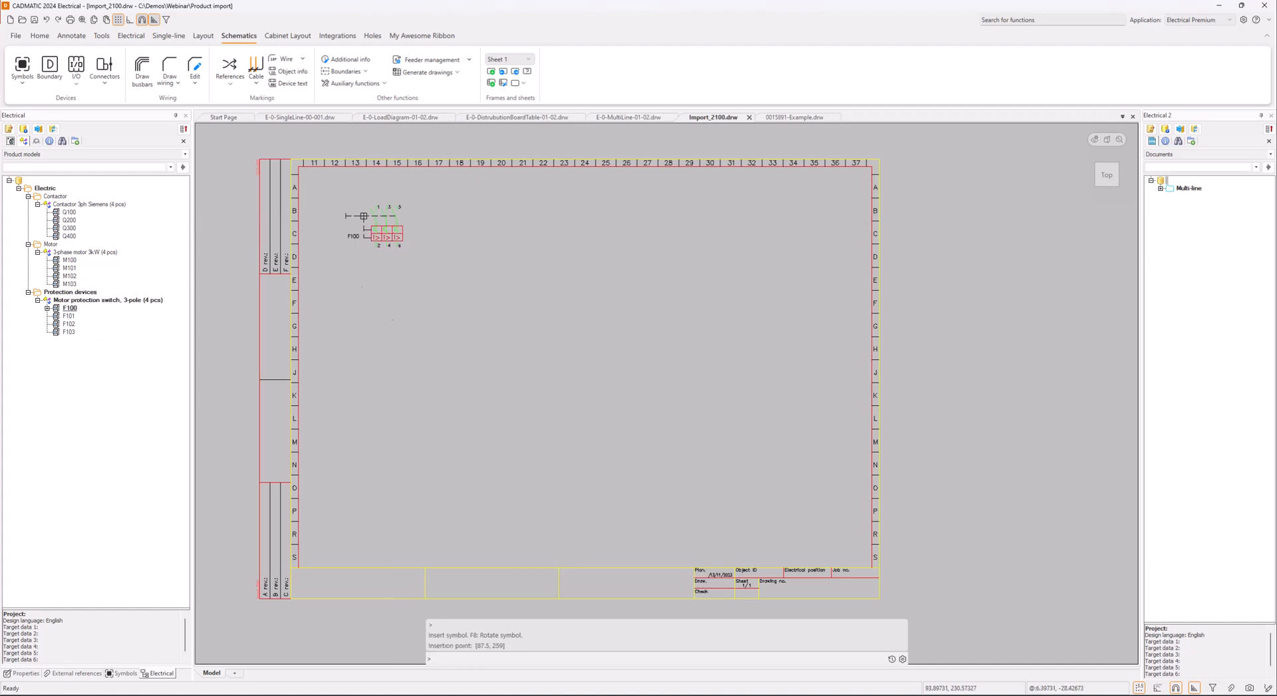
right_click(69, 213)
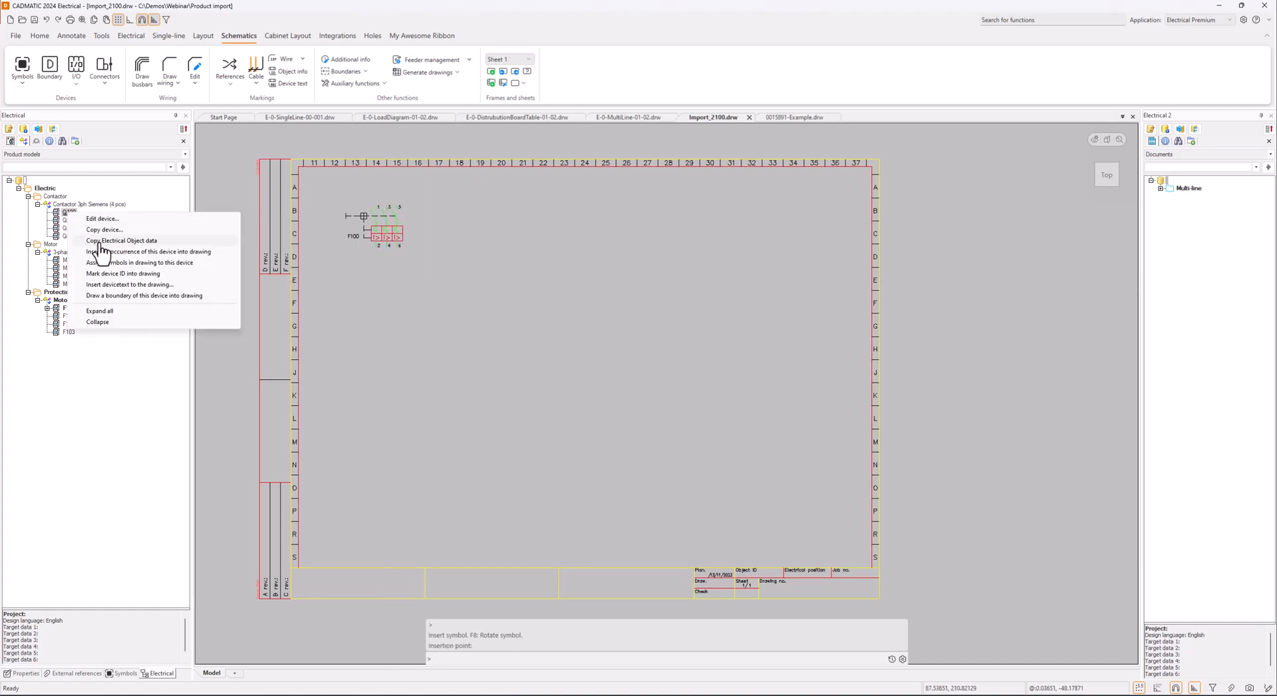
click(125, 262)
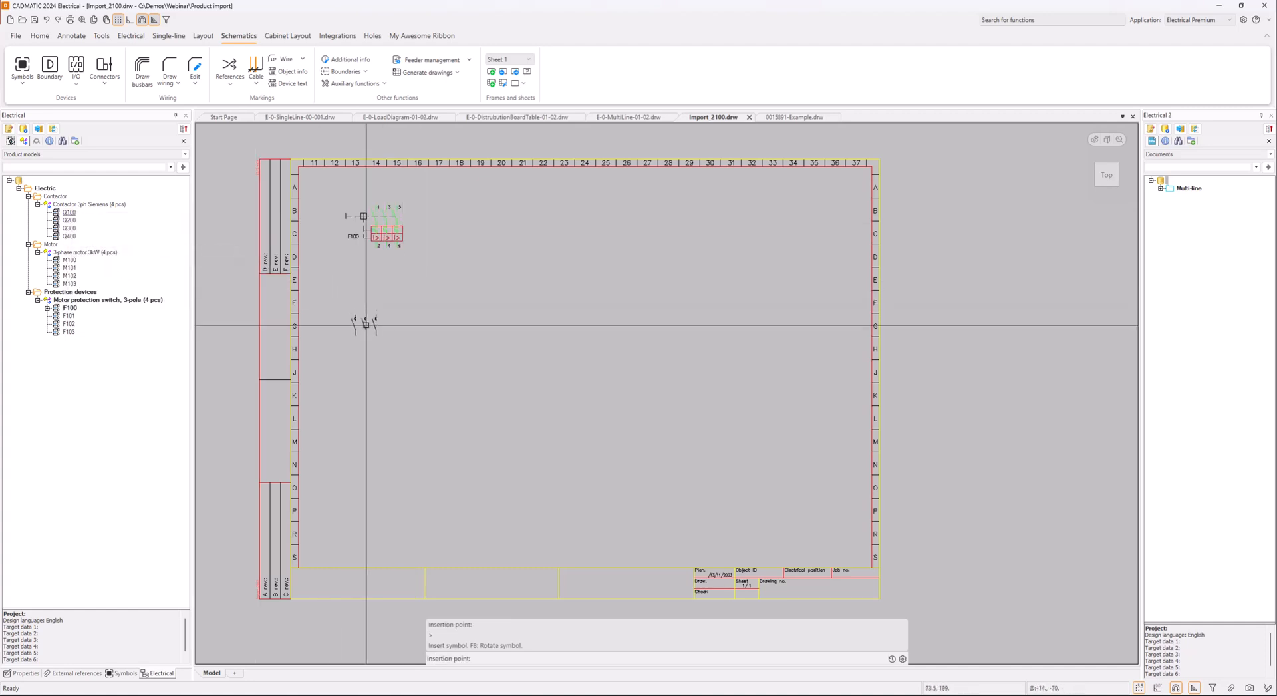
click(387, 335)
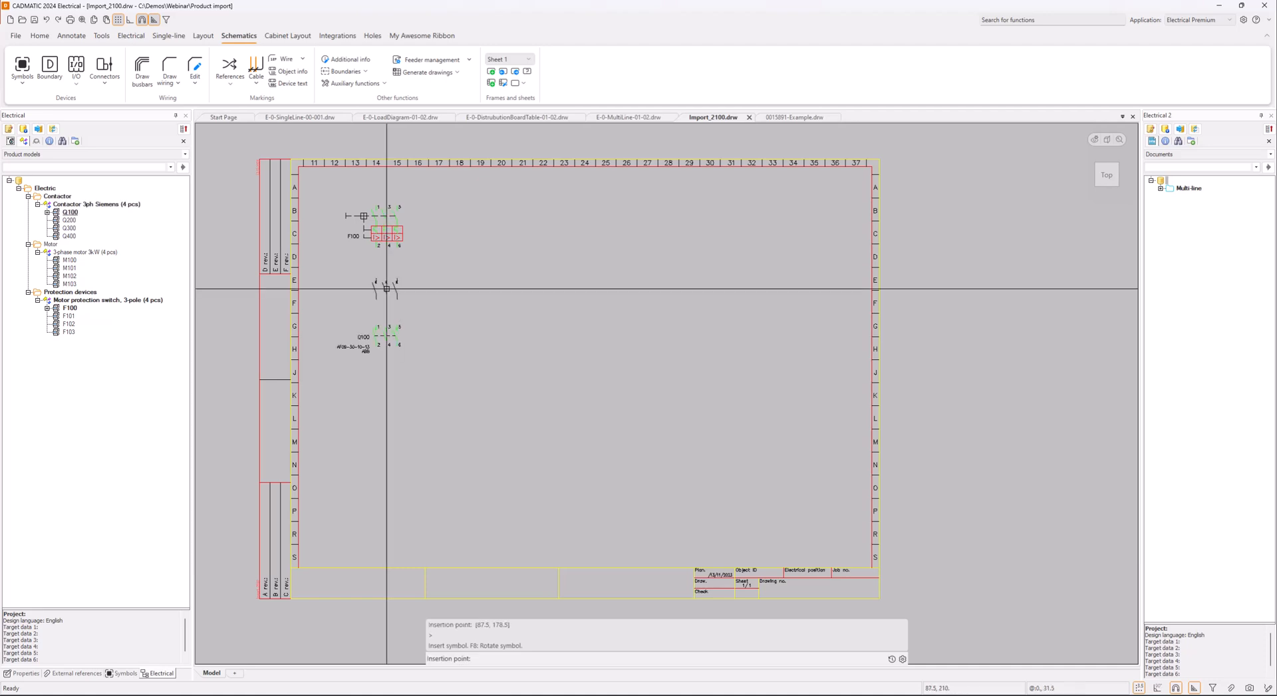
Insert an occurrence of the 3-phase motor M100 into the drawing below contactor Q100
right_click(69, 259)
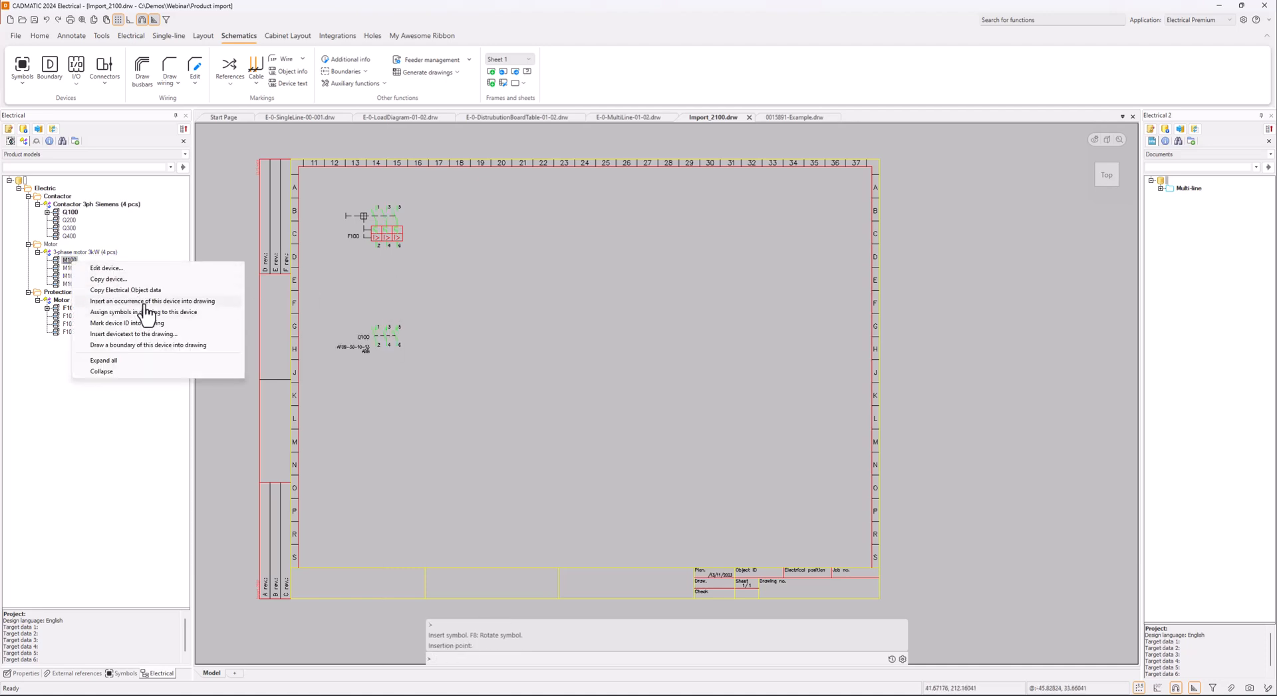
click(136, 301)
click(391, 447)
key(Escape)
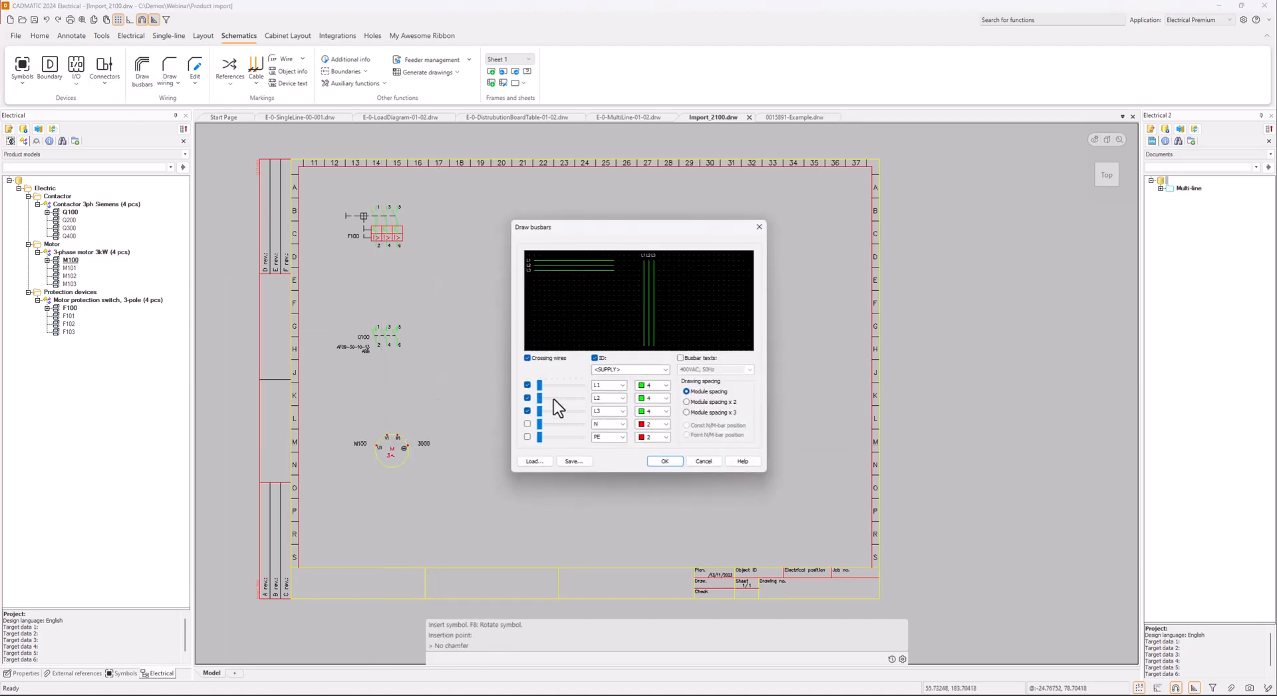
Draw L1, L2 and L3 busbars with Module spacing x 2 from F100's lower terminals through Q100 to motor M100
click(687, 402)
click(377, 247)
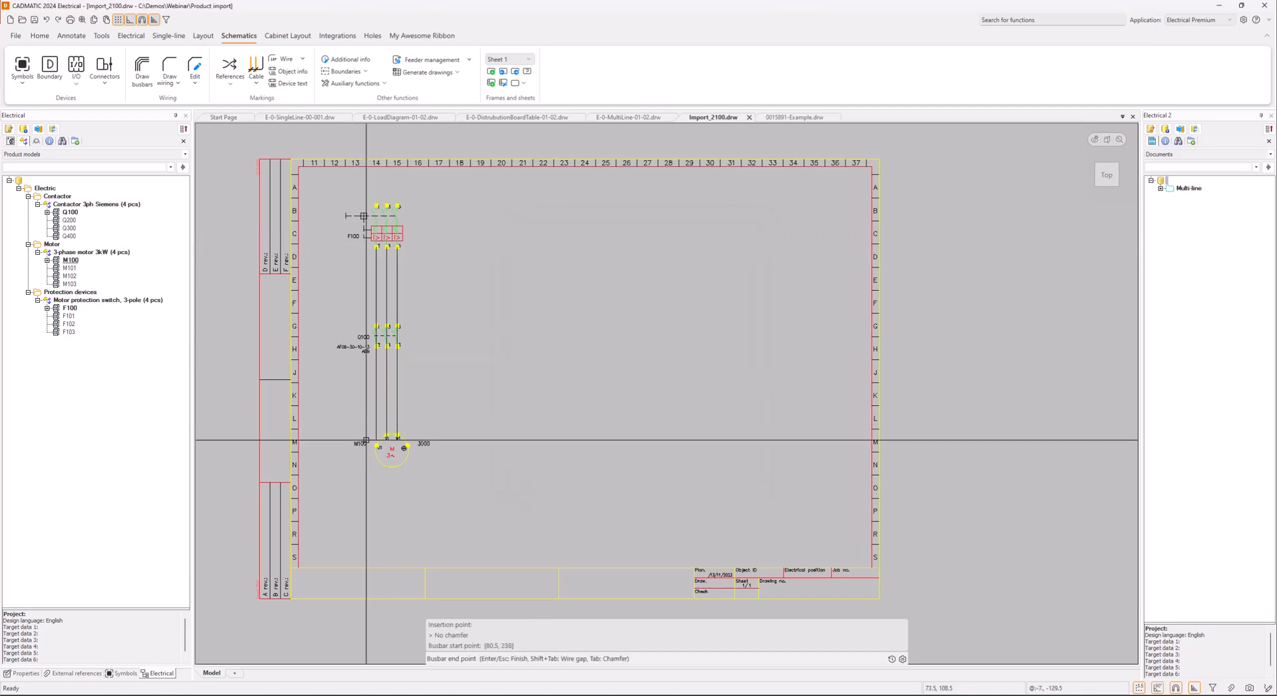
click(377, 445)
key(Escape)
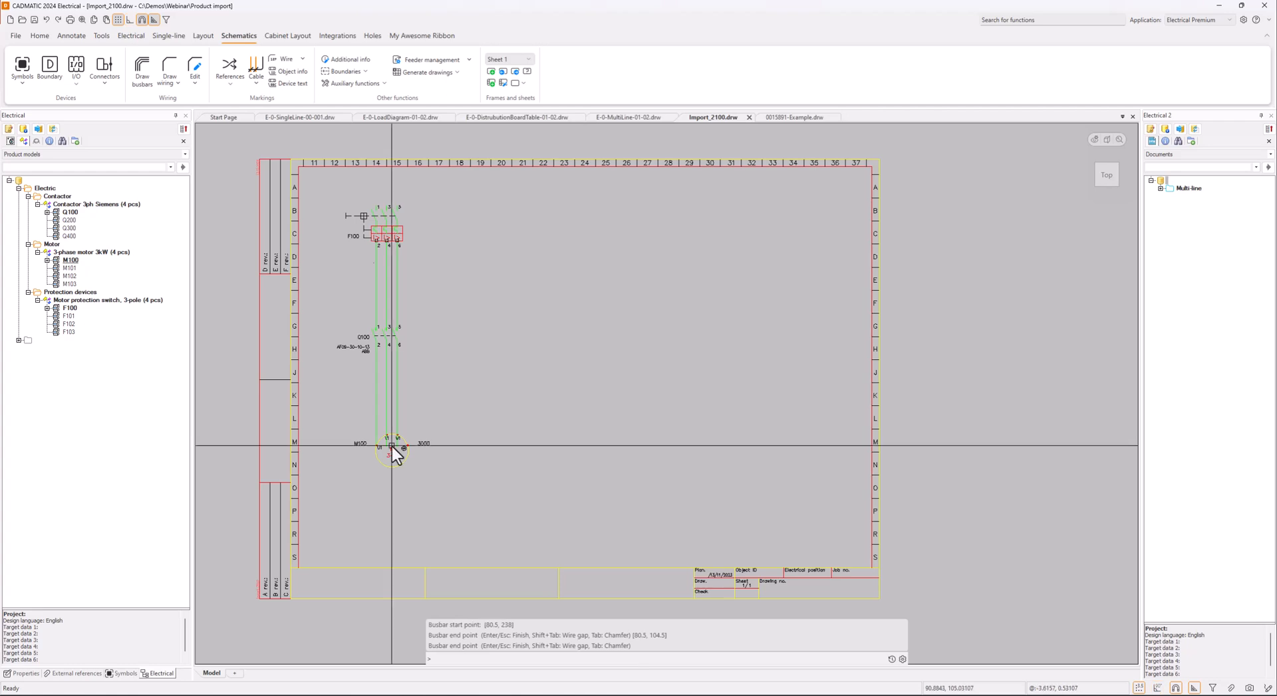
Delete the two surplus wire ends of the middle and right phases that extend into the M100 motor symbol
click(389, 444)
click(396, 444)
key(Delete)
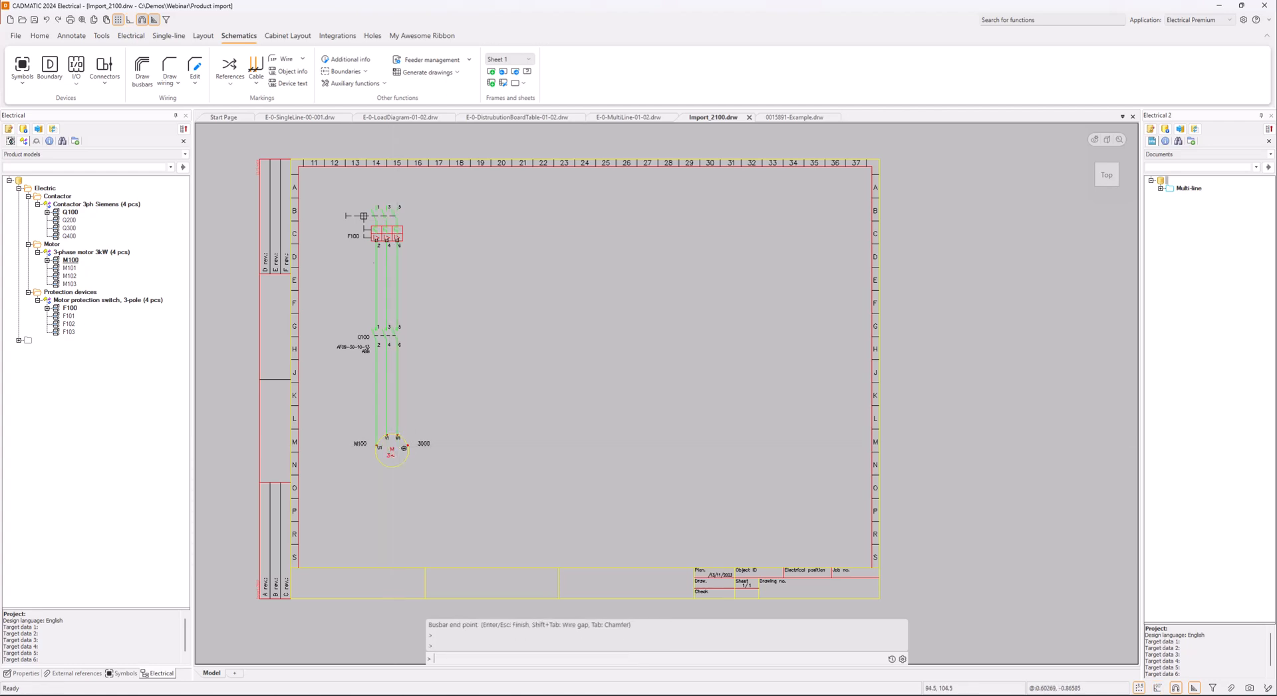